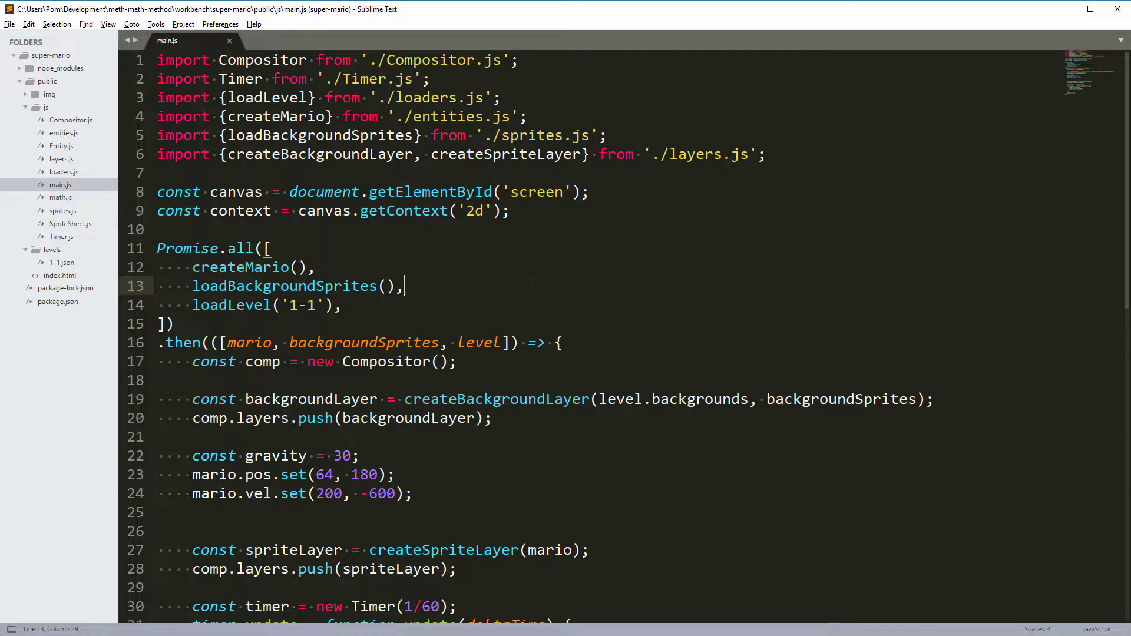
pyautogui.scroll(-1, 291, 268)
pyautogui.scroll(-2, 292, 268)
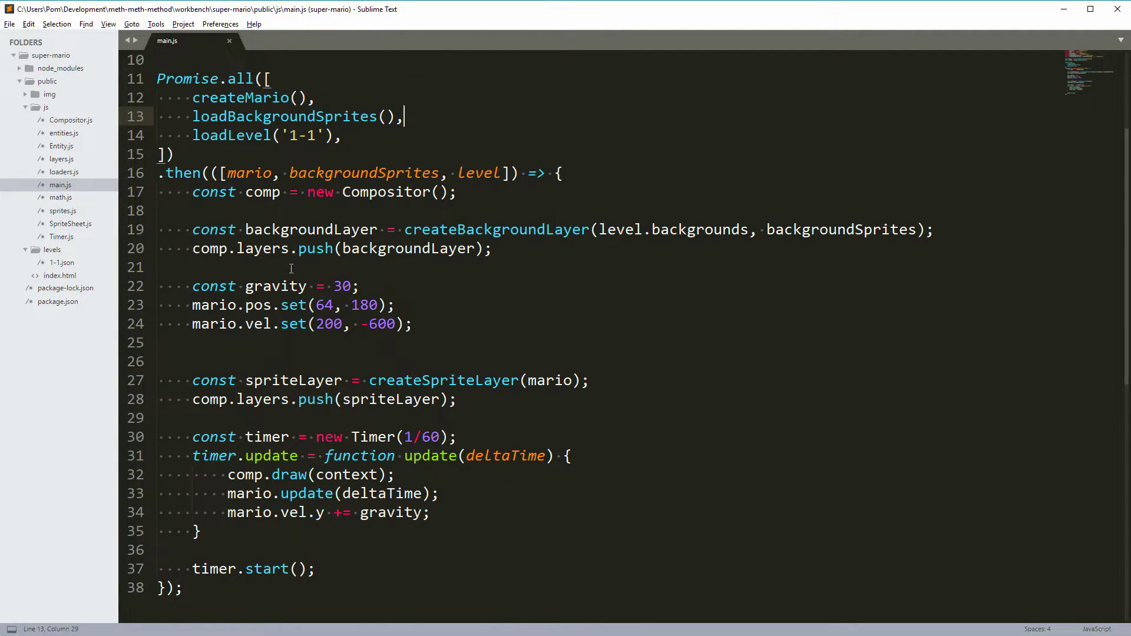
# Step: Multiply Mario's gravity update on line 34 by deltaTime and save main.js
pyautogui.doubleClick(405, 496)
pyautogui.hotkey('ctrl', 'c')
pyautogui.click(458, 523)
pyautogui.click(462, 520)
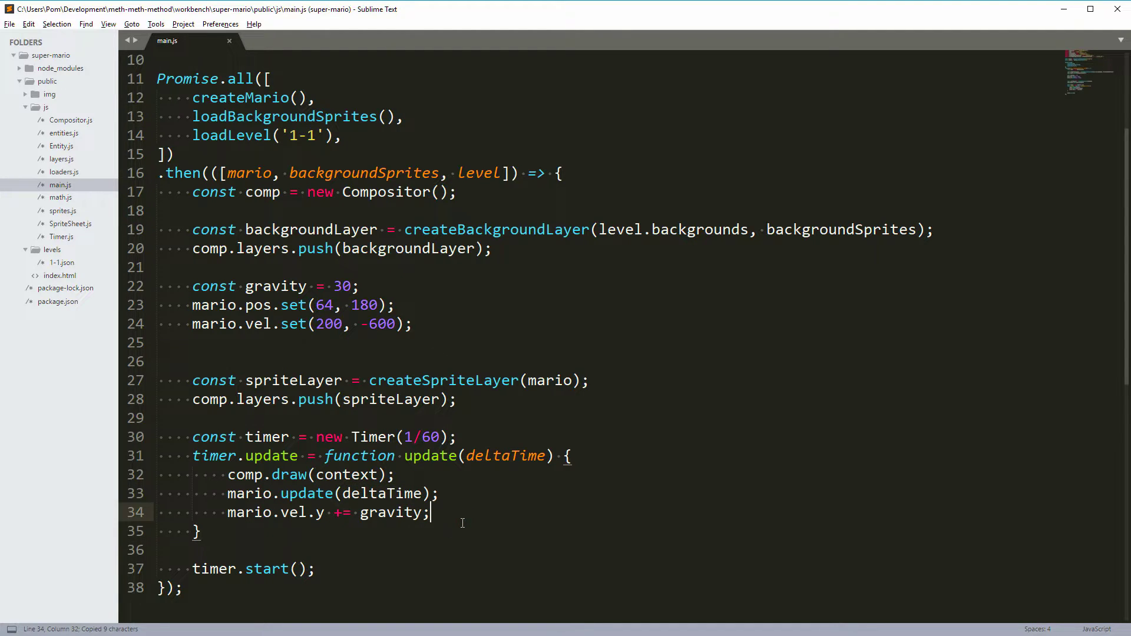
pyautogui.press('BackSpace')
pyautogui.write('*')
pyautogui.hotkey('ctrl', 'v')
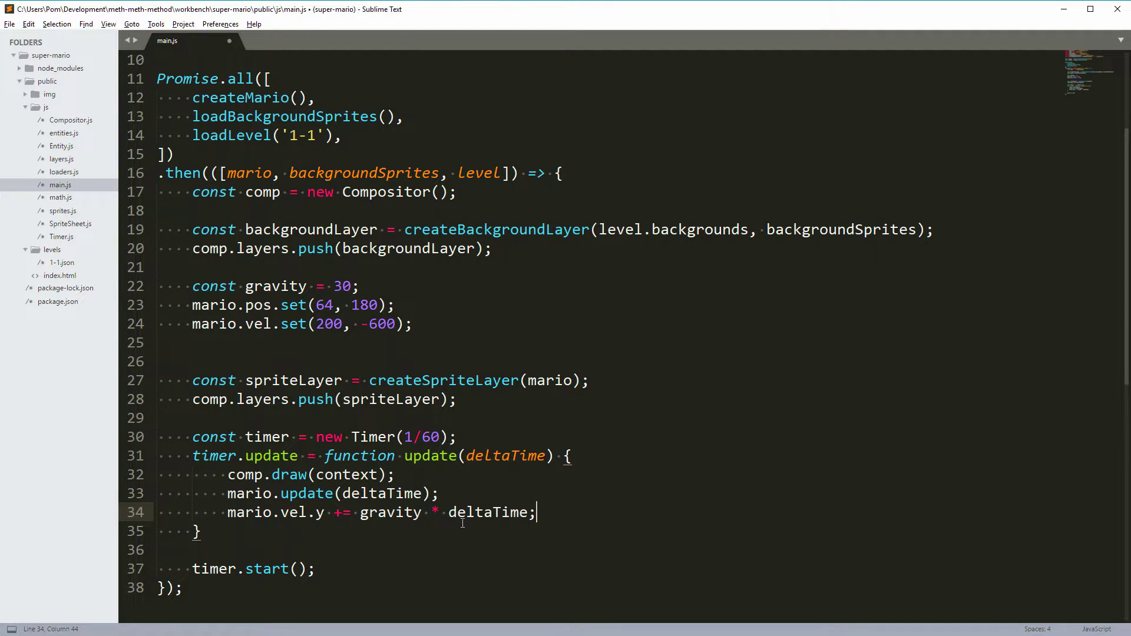
pyautogui.hotkey('ctrl', 's')
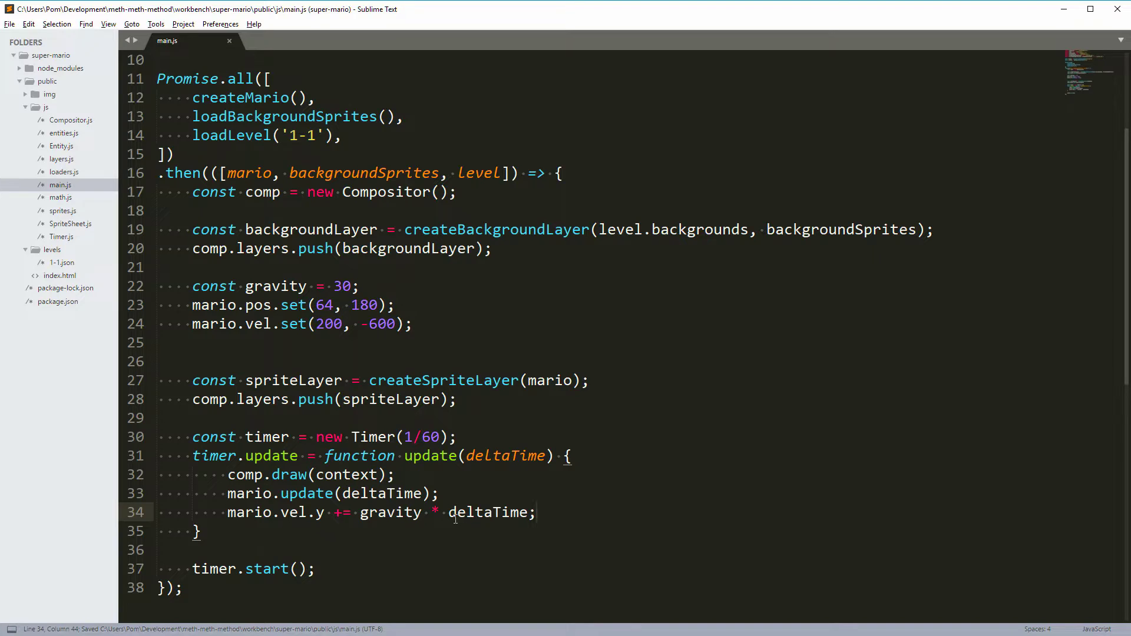
# Step: Reload the Super Mario game in Chrome to test the deltaTime gravity change
pyautogui.doubleClick(406, 514)
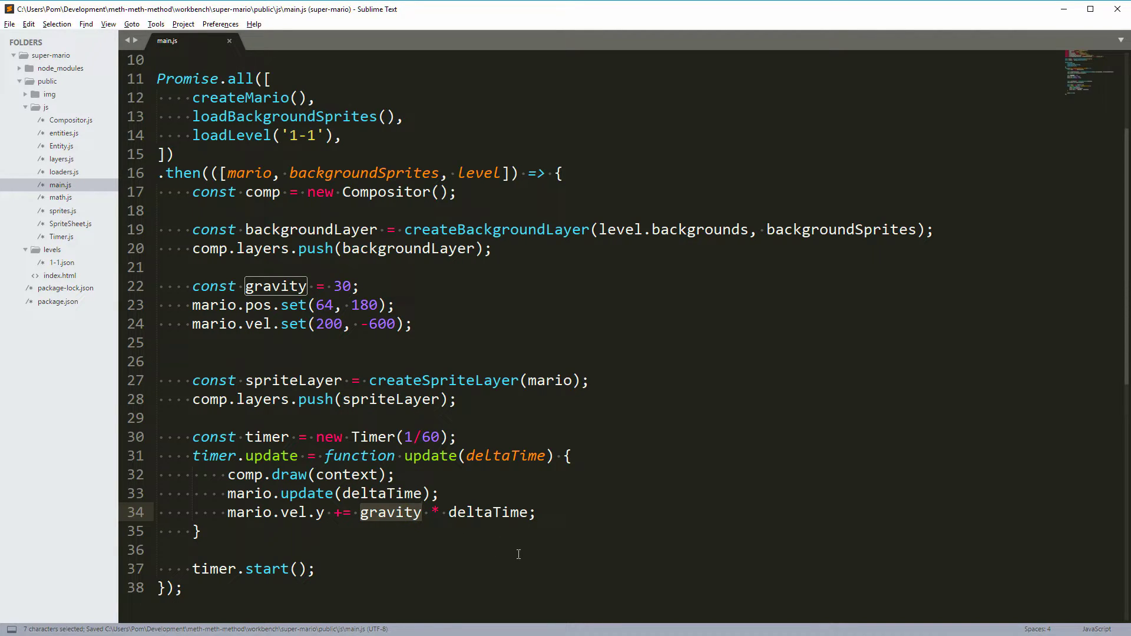
pyautogui.hotkey('ctrl', 'c')
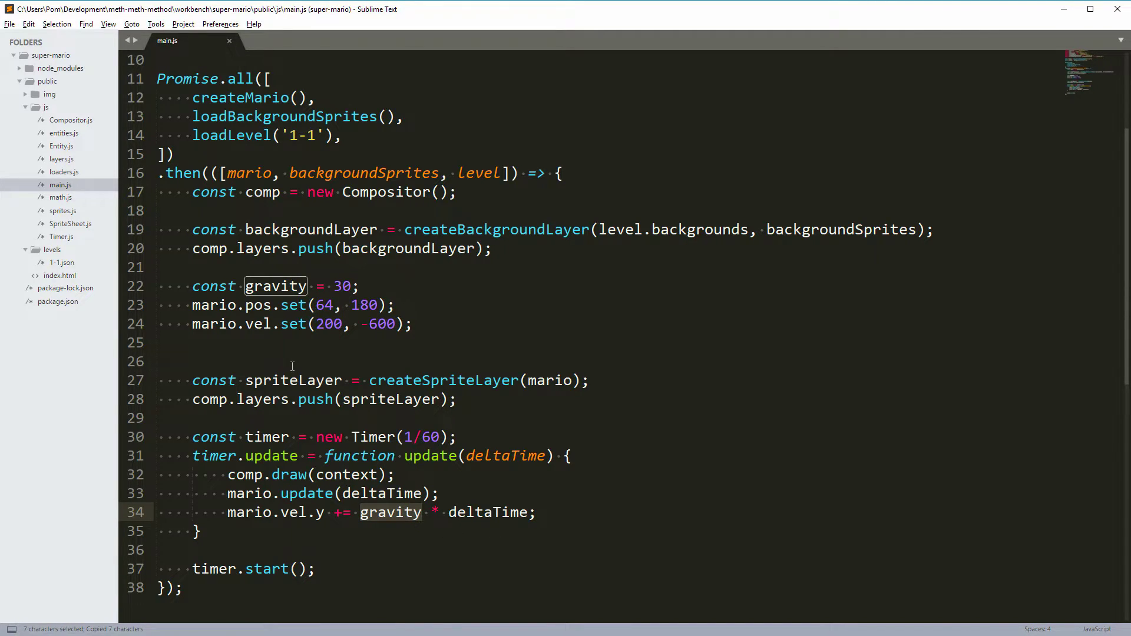
pyautogui.hotkey('alt', 'Tab')
pyautogui.hotkey('alt', 'Tab')
pyautogui.hotkey('alt', 'Tab')
pyautogui.press('alt')
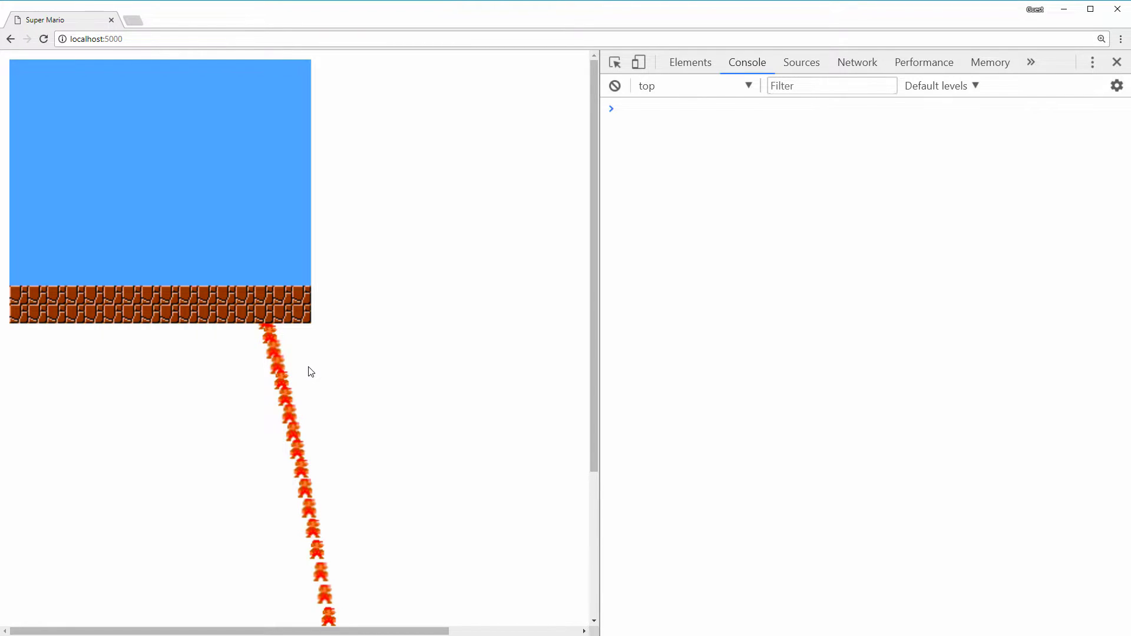
pyautogui.press('F5')
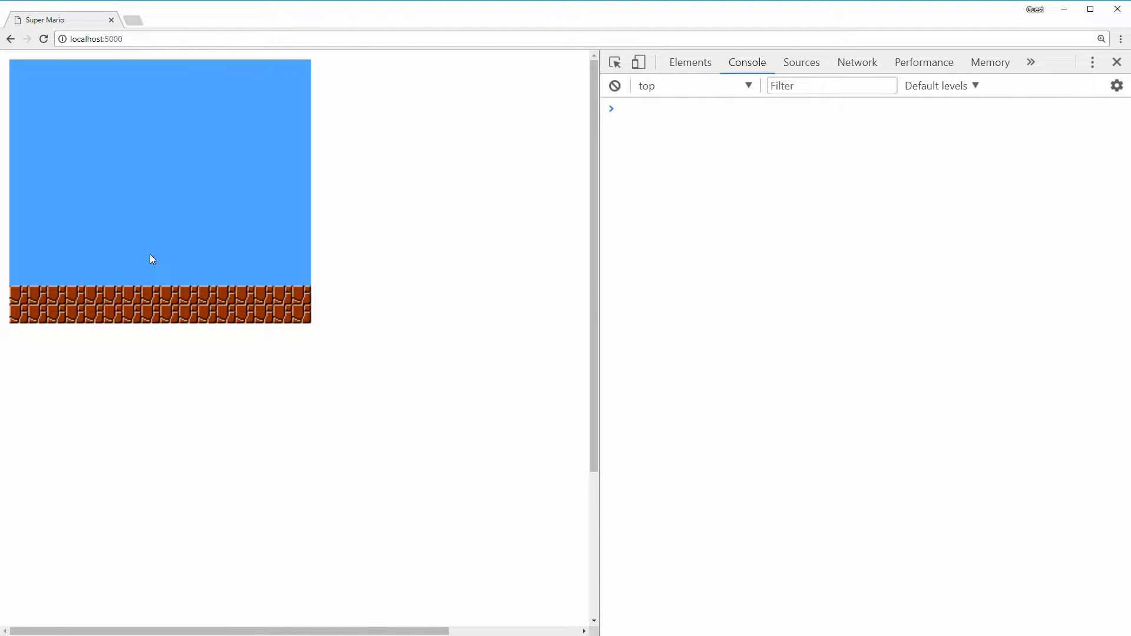
pyautogui.press('F5')
# Step: Raise the gravity constant from 30 to 1500, save, and reload the game to check
pyautogui.hotkey('alt', 'Tab')
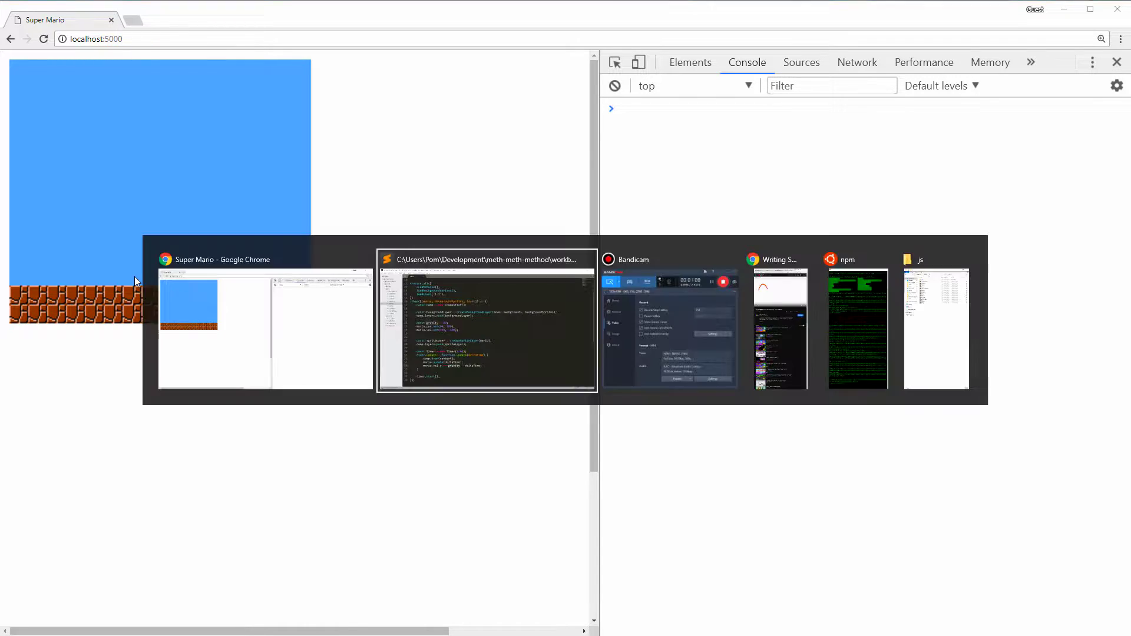
pyautogui.doubleClick(343, 287)
pyautogui.write('1500')
pyautogui.hotkey('ctrl', 's')
pyautogui.hotkey('alt', 'Tab')
pyautogui.press('F5')
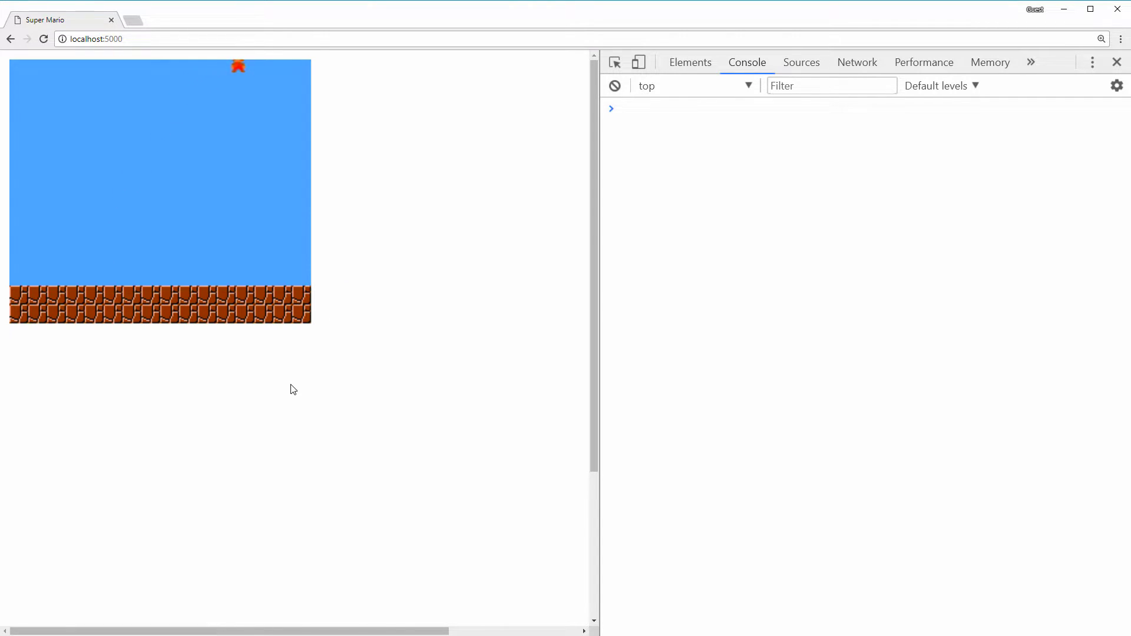
pyautogui.hotkey('alt', 'Tab')
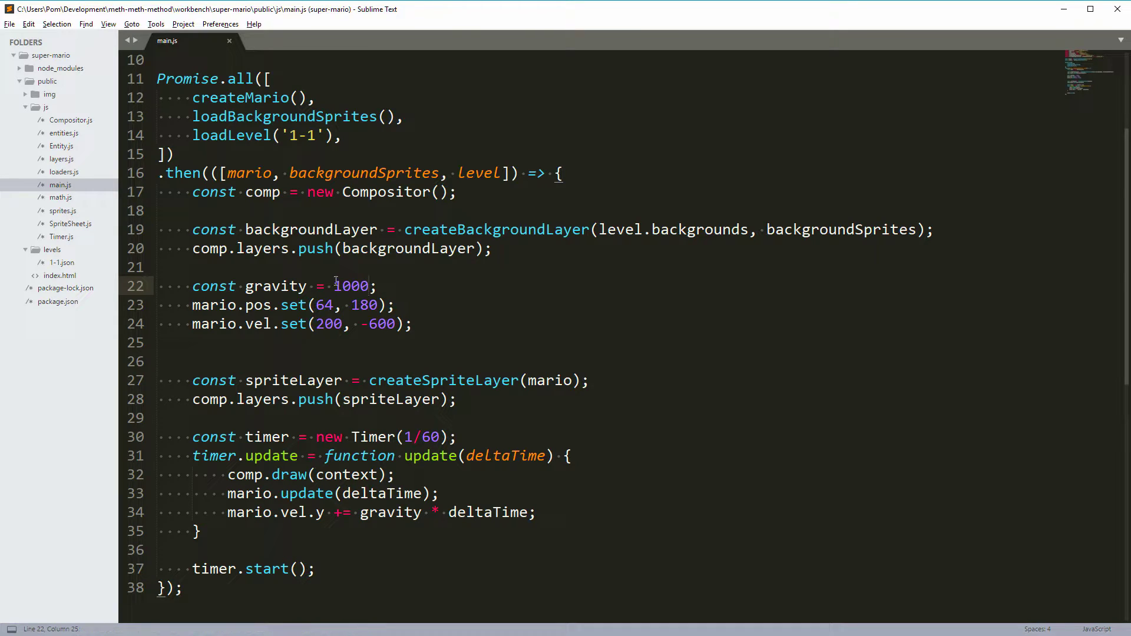
# Step: Change the gravity constant to 2000, save, and reload the game to test it
pyautogui.click(342, 286)
pyautogui.press('BackSpace')
pyautogui.write('2')
pyautogui.hotkey('ctrl', 's')
pyautogui.hotkey('alt', 'Tab')
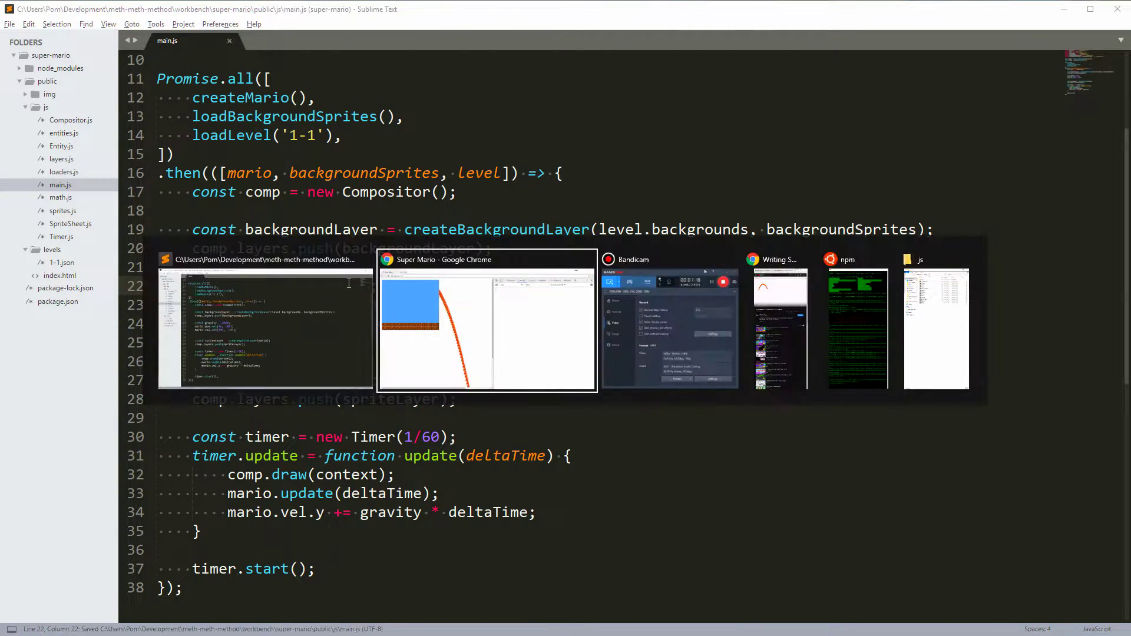
pyautogui.press('F5')
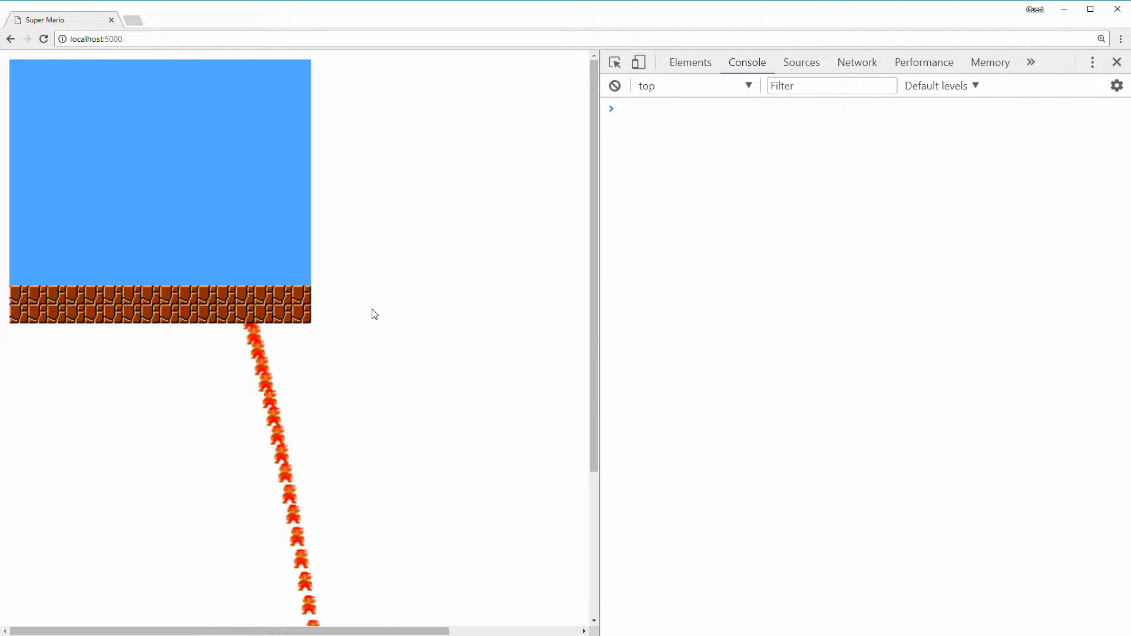
pyautogui.hotkey('alt', 'Tab')
# Step: Move comp.draw(context) below mario.update in the loop and save main.js
pyautogui.click(434, 474)
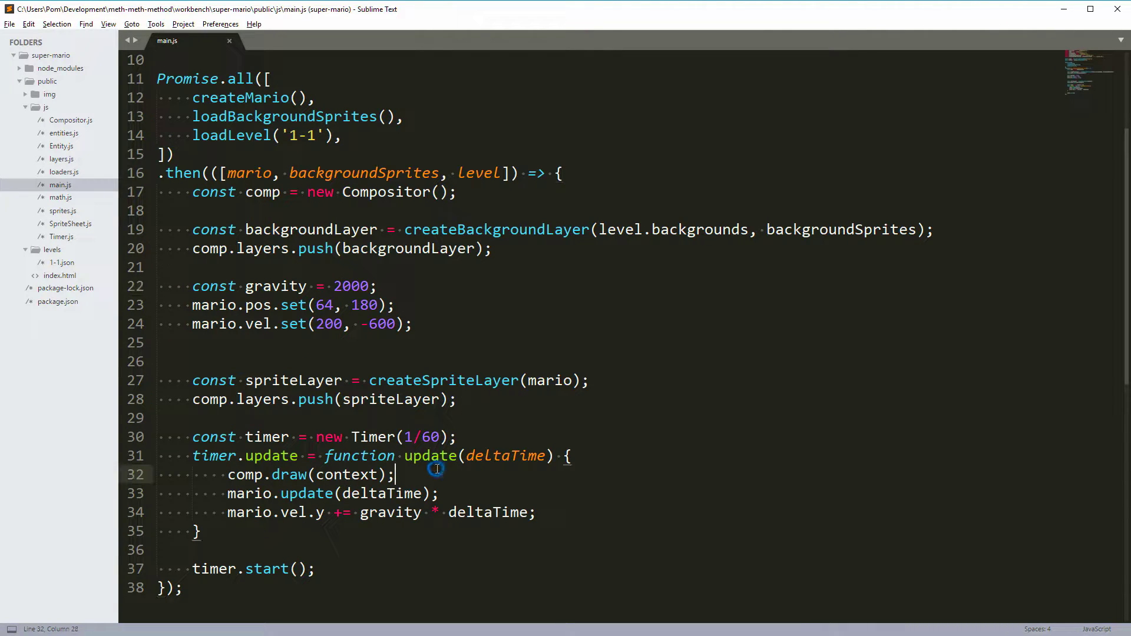
pyautogui.hotkey('shift', 'Home')
pyautogui.hotkey('shift', 'Home')
pyautogui.press('BackSpace')
pyautogui.press('Delete')
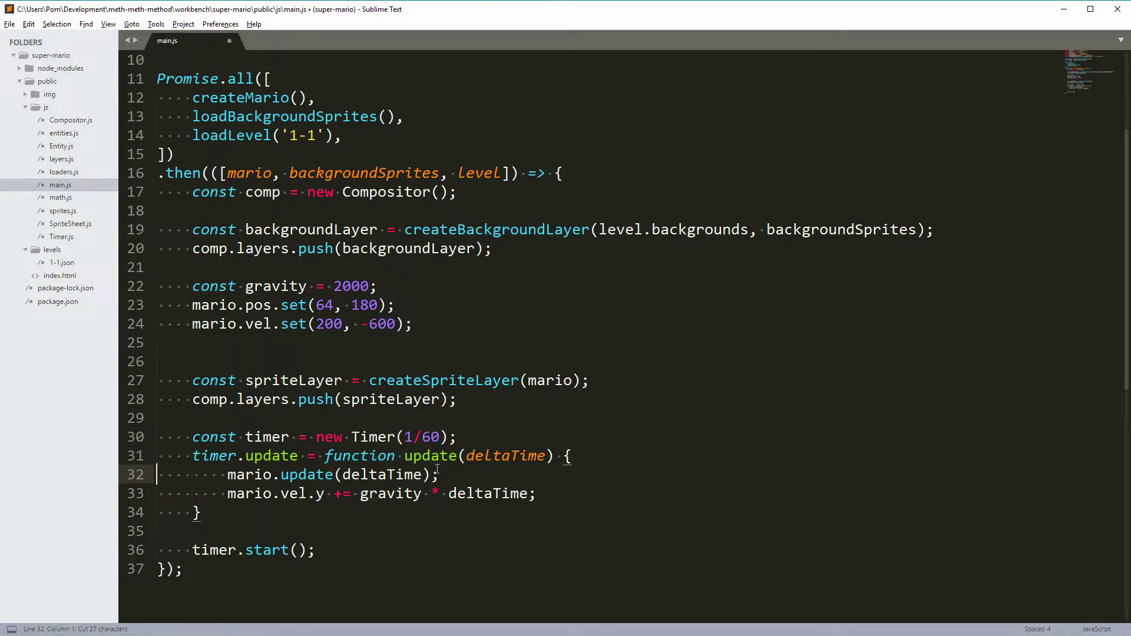
pyautogui.click(439, 475)
pyautogui.press('Return')
pyautogui.press('Return')
pyautogui.press('Return')
pyautogui.press('Up')
pyautogui.hotkey('ctrl', 'v')
pyautogui.press('Home')
pyautogui.press('BackSpace')
pyautogui.press('BackSpace')
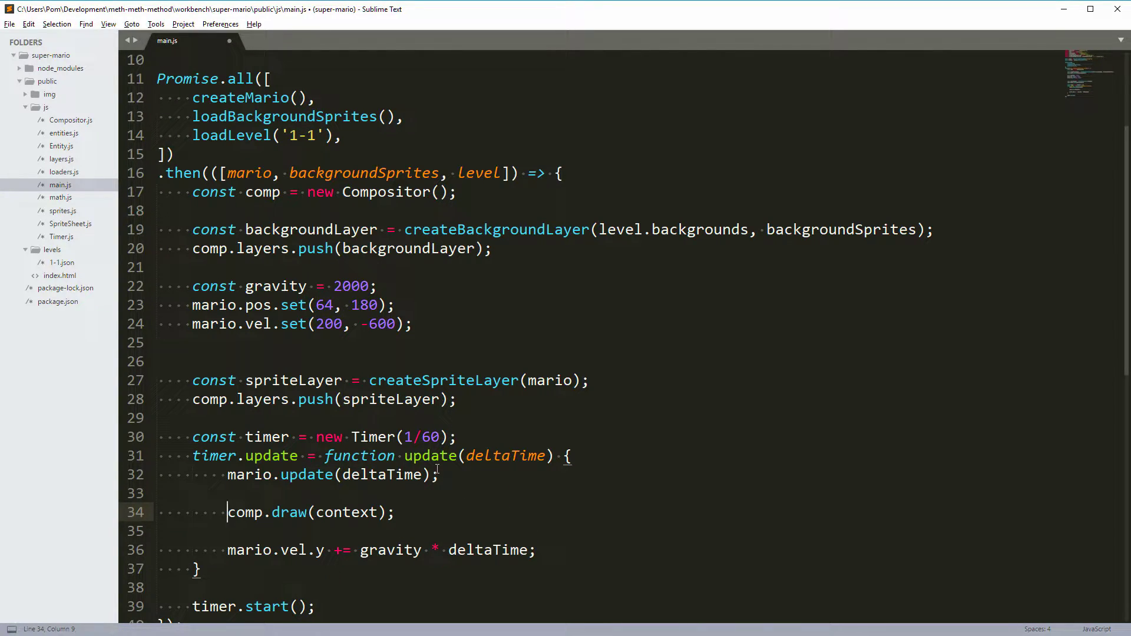
pyautogui.hotkey('ctrl', 's')
pyautogui.scroll(1, 415, 397)
# Step: Add a keydown listener that logs each event below the imports in main.js
pyautogui.click(406, 363)
pyautogui.scroll(2, 406, 365)
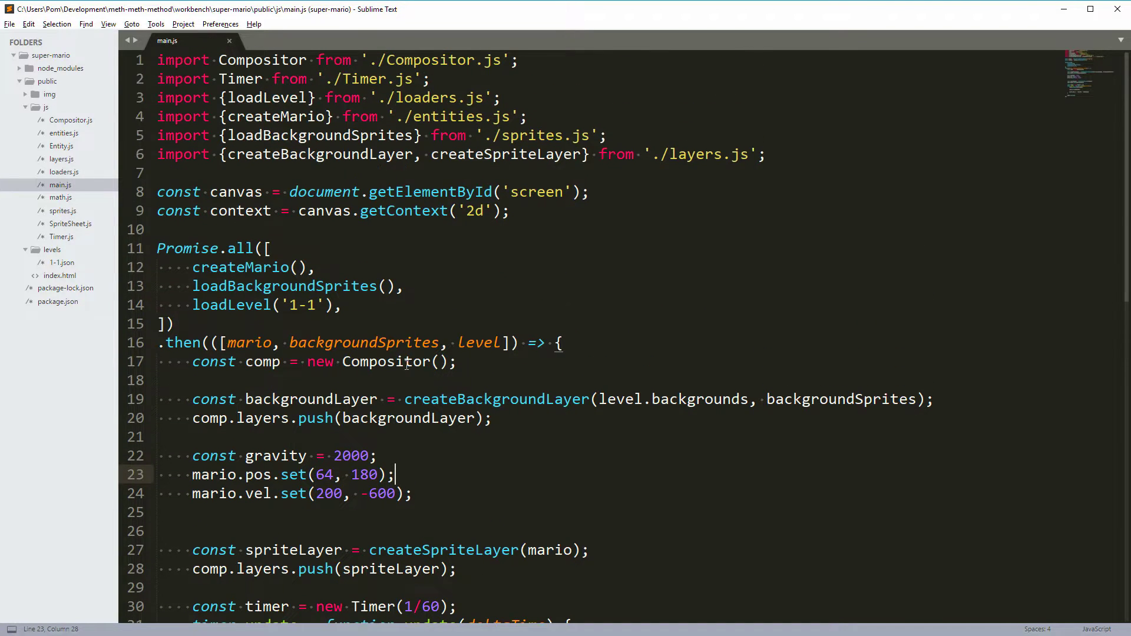
pyautogui.click(798, 154)
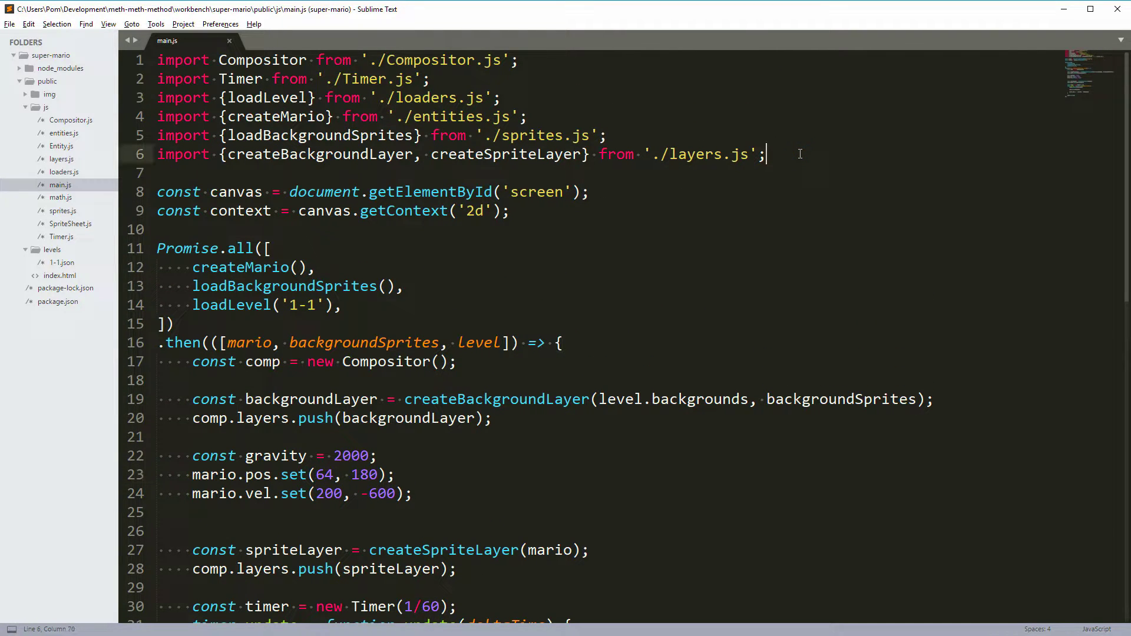
pyautogui.press('Return')
pyautogui.press('Return')
pyautogui.press('Return')
pyautogui.press('Up')
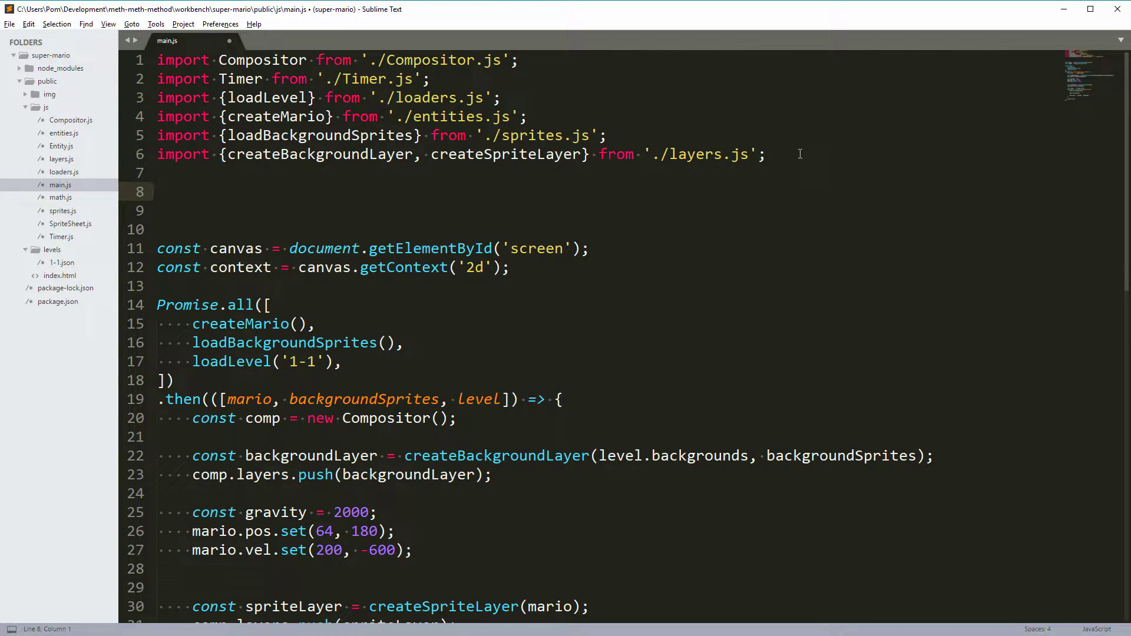
pyautogui.write("window.addEventiListener('keydown', ")
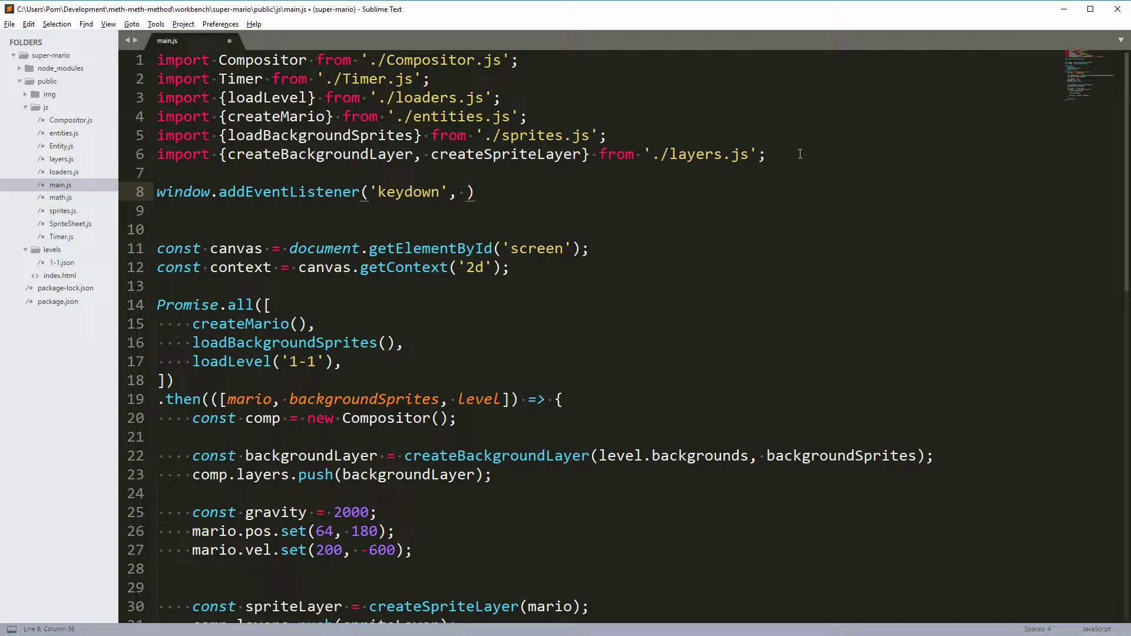
pyautogui.write('event => {')
pyautogui.press('Return')
pyautogui.write('console.log(en')
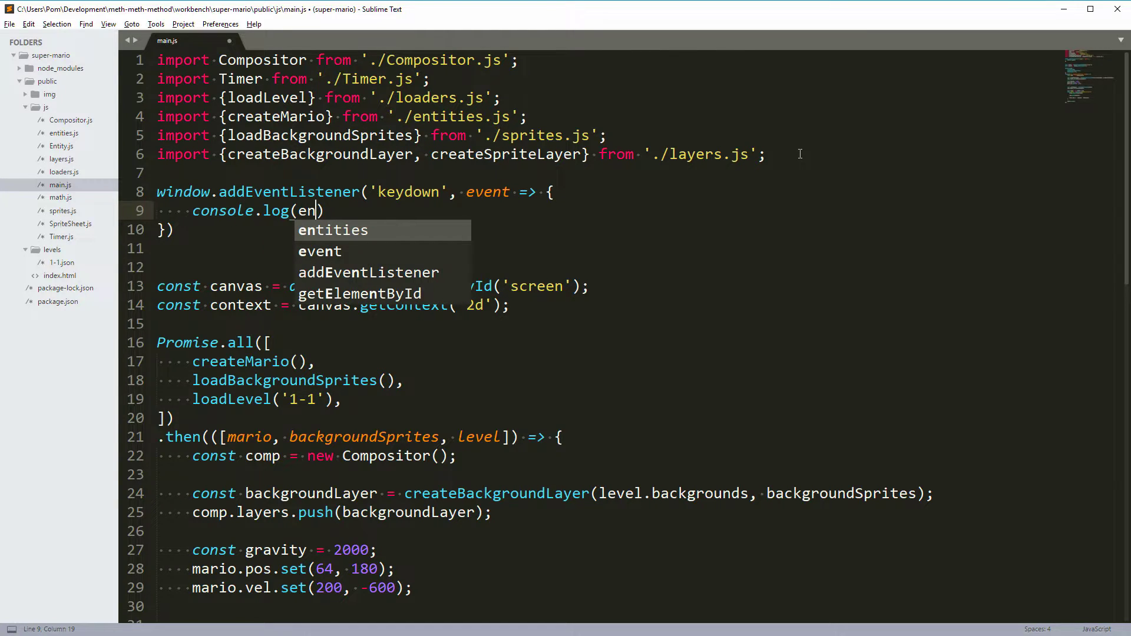
pyautogui.write('ent')
pyautogui.press('Right')
pyautogui.write(';')
pyautogui.press('Down')
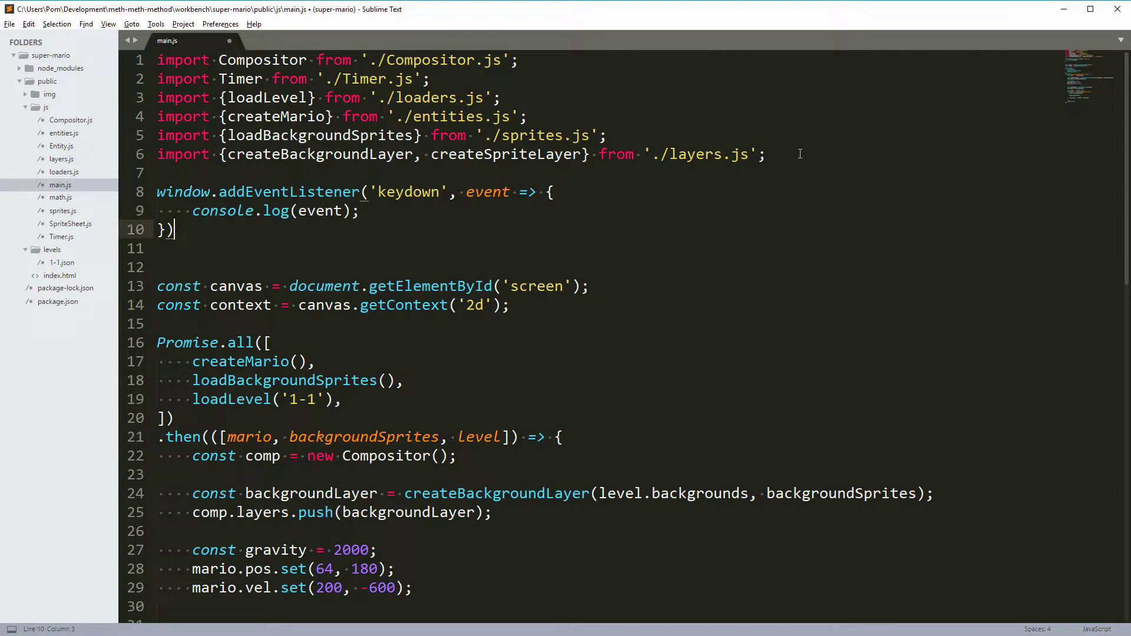
pyautogui.write(';')
# Step: Save main.js, reload the game in Chrome, and press d, f, g, a, g to log keydowns
pyautogui.hotkey('ctrl', 's')
pyautogui.hotkey('alt', 'Tab')
pyautogui.hotkey('alt', 'Tab')
pyautogui.hotkey('alt', 'Tab')
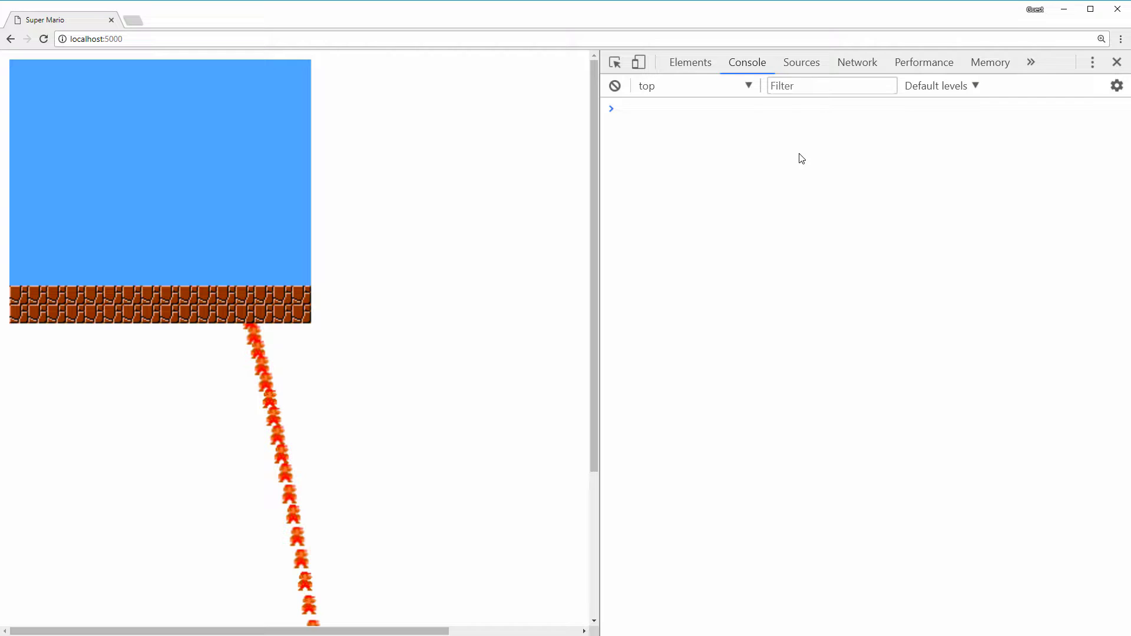
pyautogui.hotkey('ctrl', 'r')
pyautogui.press('d')
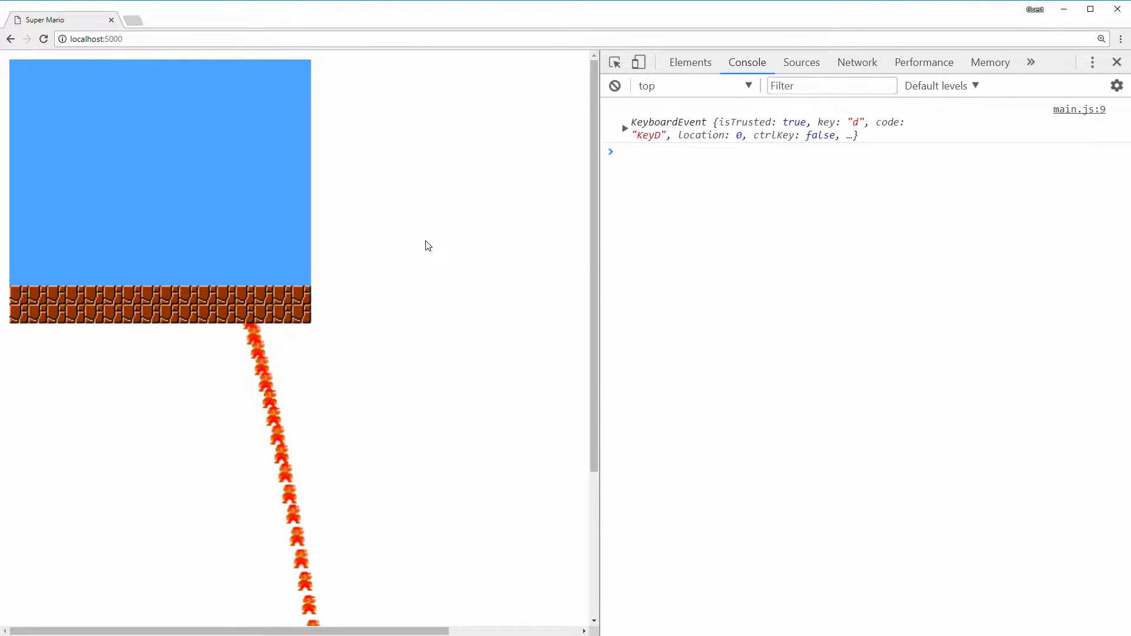
pyautogui.press('f')
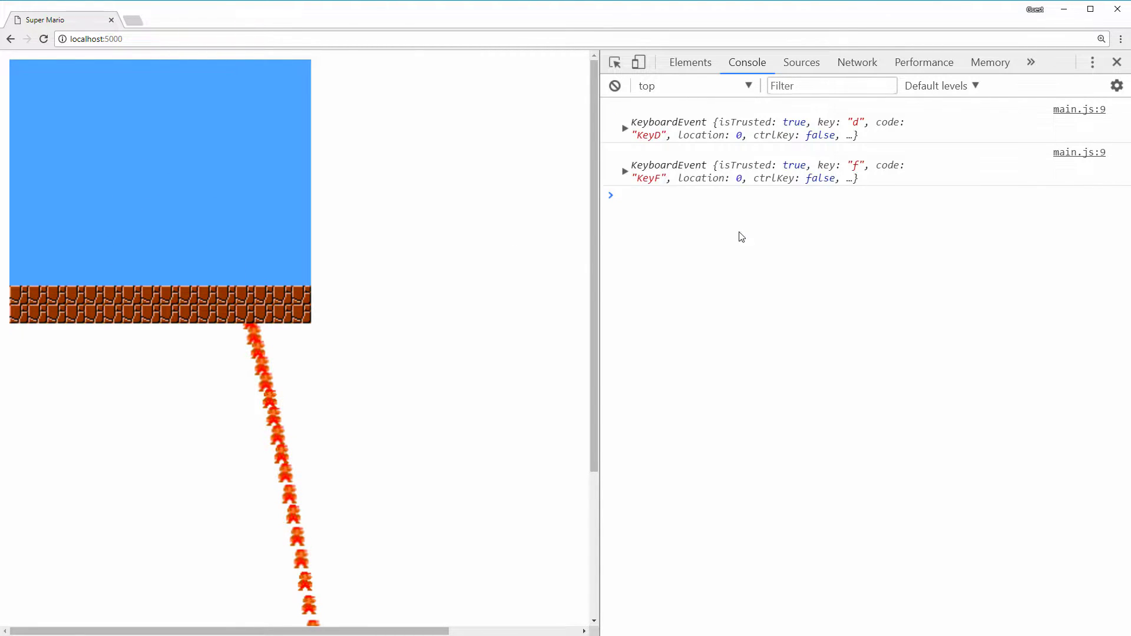
pyautogui.press('g')
pyautogui.press('g')
pyautogui.press('a')
pyautogui.press('g')
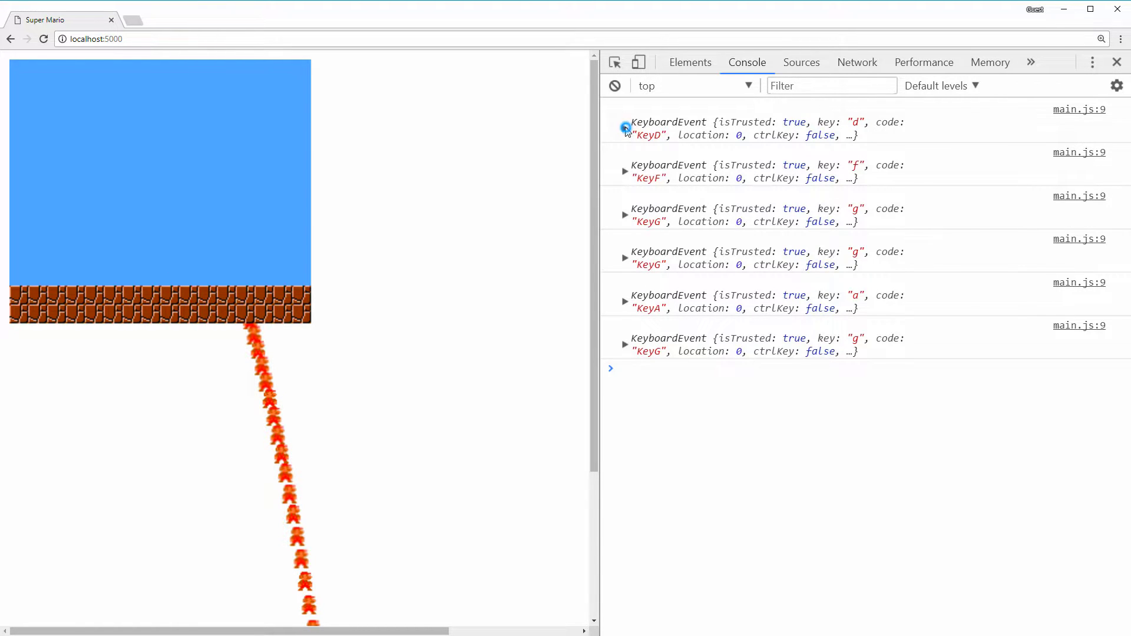
# Step: Expand the first logged KeyboardEvent and highlight its type, keyCode 68, key d and code values
pyautogui.click(625, 129)
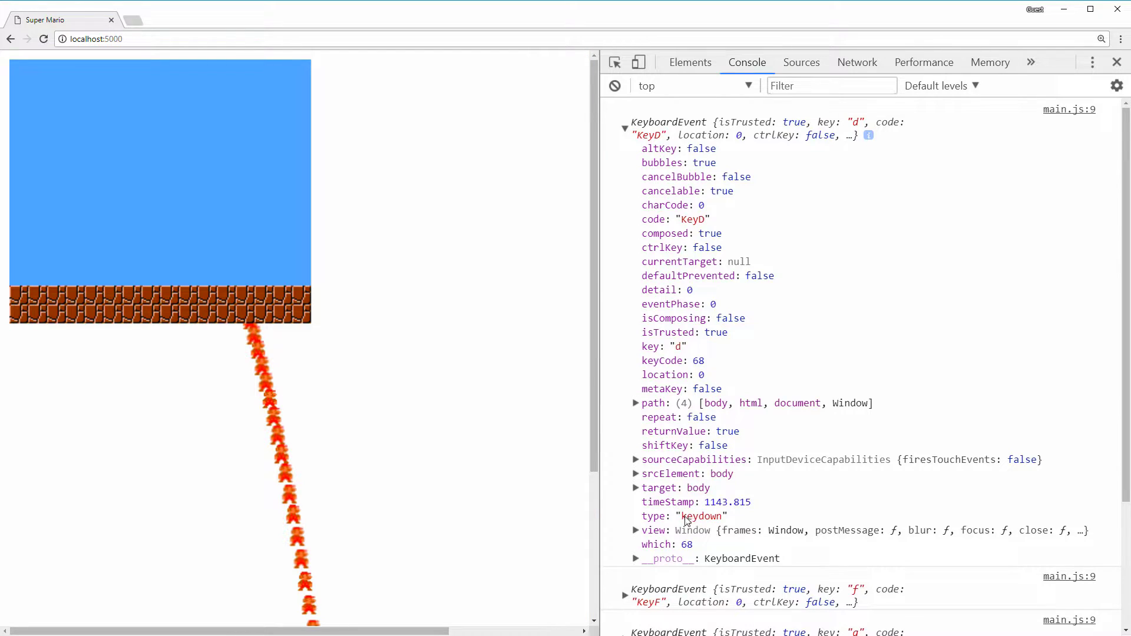
pyautogui.moveTo(681, 517)
pyautogui.mouseDown()
pyautogui.moveTo(723, 521)
pyautogui.moveTo(680, 522)
pyautogui.mouseUp()
pyautogui.click(805, 200)
pyautogui.doubleClick(697, 362)
pyautogui.doubleClick(680, 347)
pyautogui.click(701, 351)
pyautogui.doubleClick(658, 346)
# Step: Re-highlight the code KeyD, key d and keyCode 68 fields and the code property name
pyautogui.doubleClick(686, 219)
pyautogui.click(723, 220)
pyautogui.doubleClick(678, 347)
pyautogui.click(687, 350)
pyautogui.doubleClick(698, 361)
pyautogui.click(707, 361)
pyautogui.moveTo(710, 223); pyautogui.dragTo(644, 221)
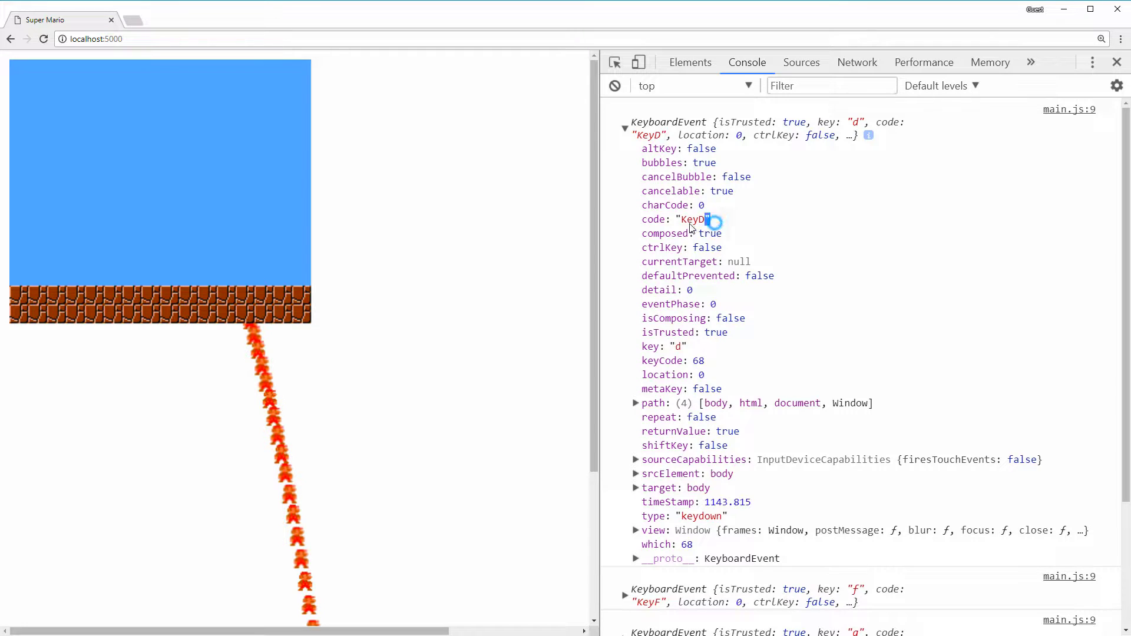
pyautogui.doubleClick(650, 220)
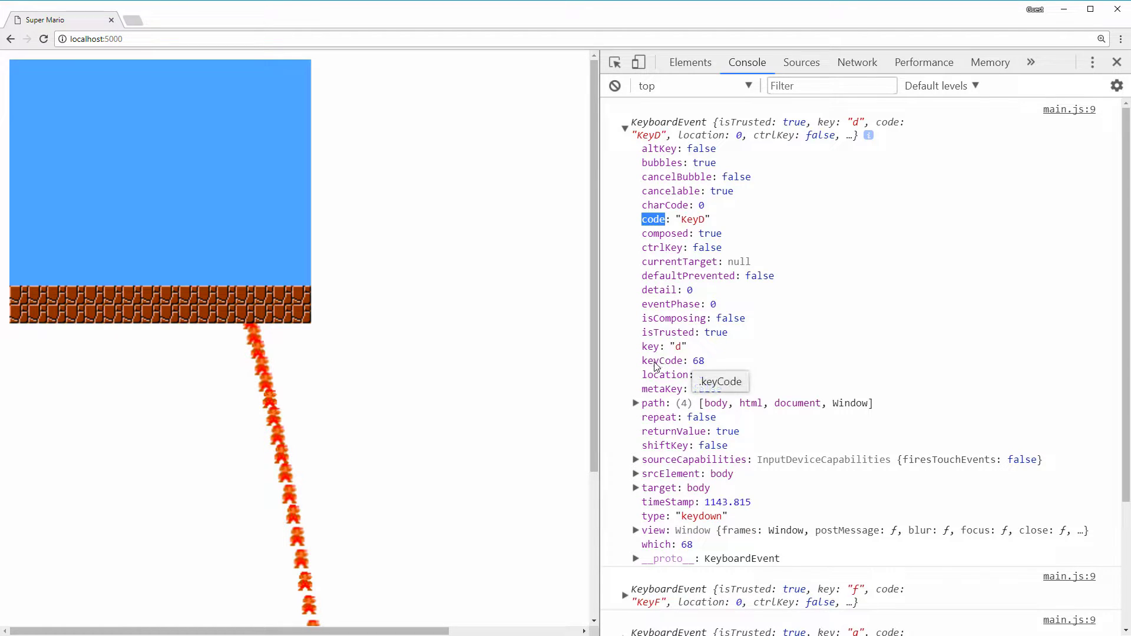
pyautogui.doubleClick(698, 361)
# Step: Clear the console, then press and hold d and f to log repeated KeyboardEvents
pyautogui.hotkey('ctrl', 'l')
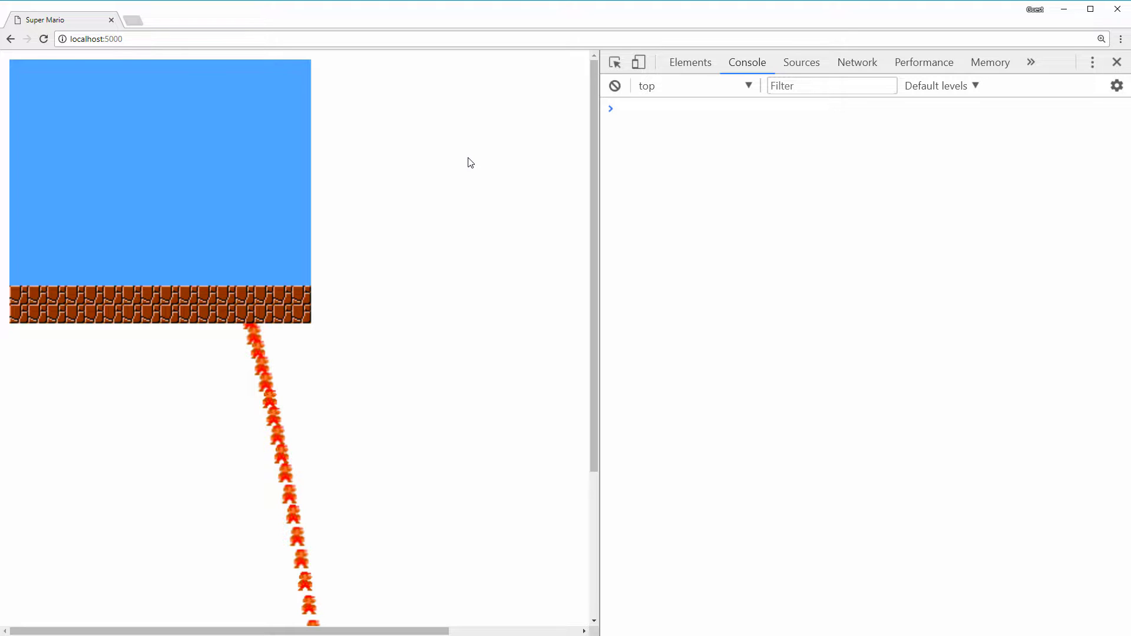
pyautogui.press('d')
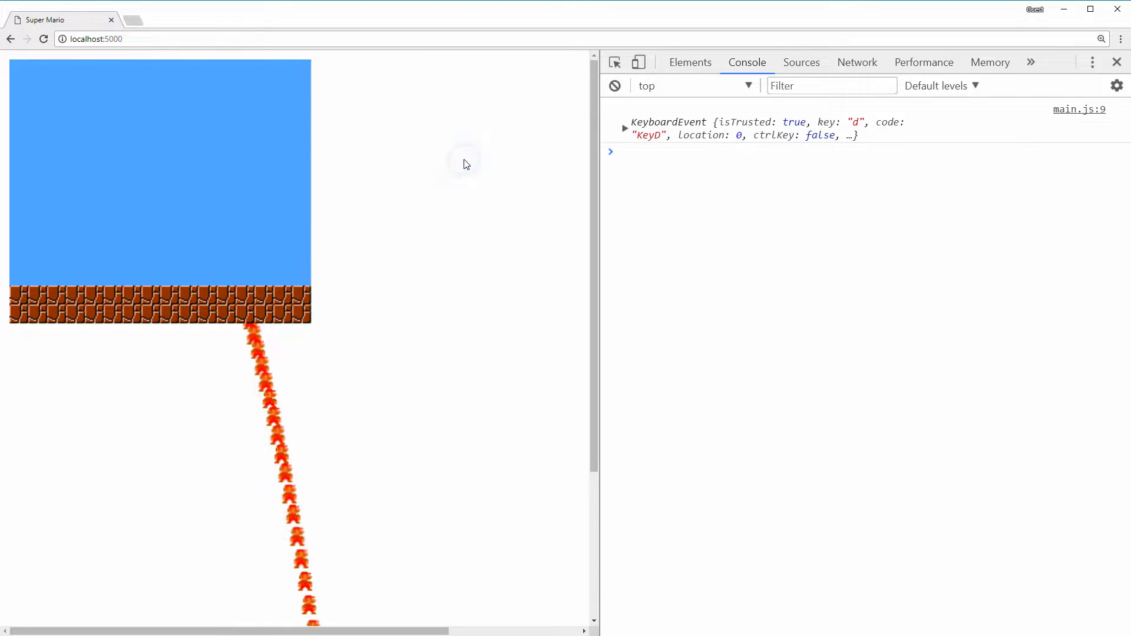
pyautogui.press('d')
pyautogui.press('d')
pyautogui.press('d')
pyautogui.press('d')
pyautogui.press('d')
pyautogui.press('d')
pyautogui.press('d')
pyautogui.press('d')
pyautogui.press('d')
pyautogui.press('d')
pyautogui.press('d')
pyautogui.press('d')
pyautogui.press('d')
pyautogui.press('d')
pyautogui.press('d')
pyautogui.press('d')
pyautogui.press('d')
pyautogui.press('d')
pyautogui.press('d')
pyautogui.press('d')
pyautogui.press('d')
pyautogui.press('d')
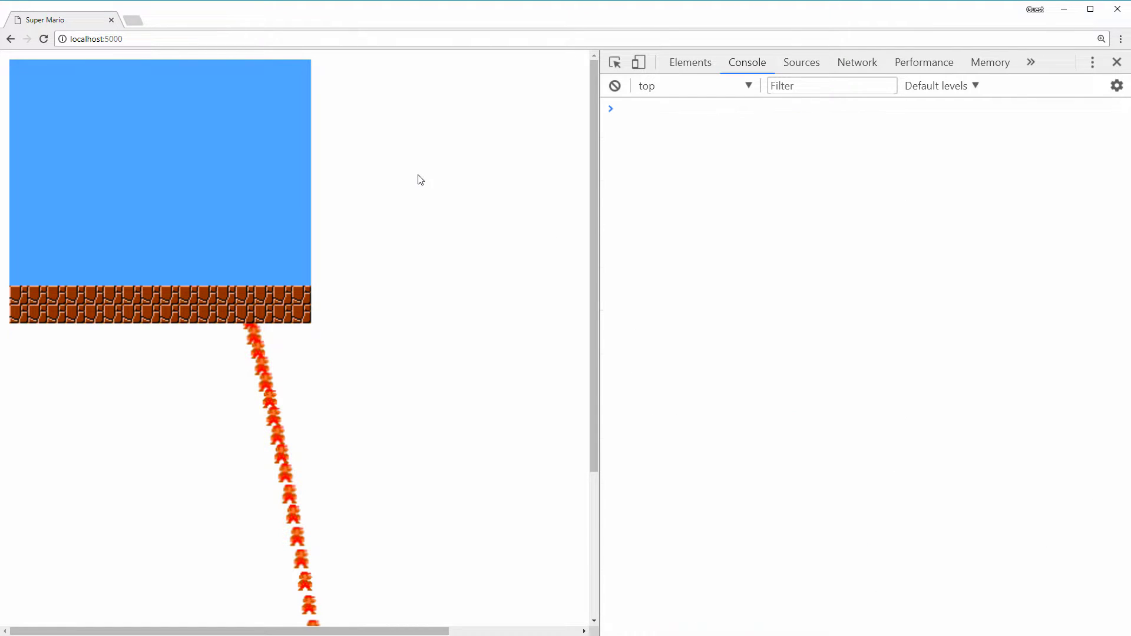
pyautogui.press('d')
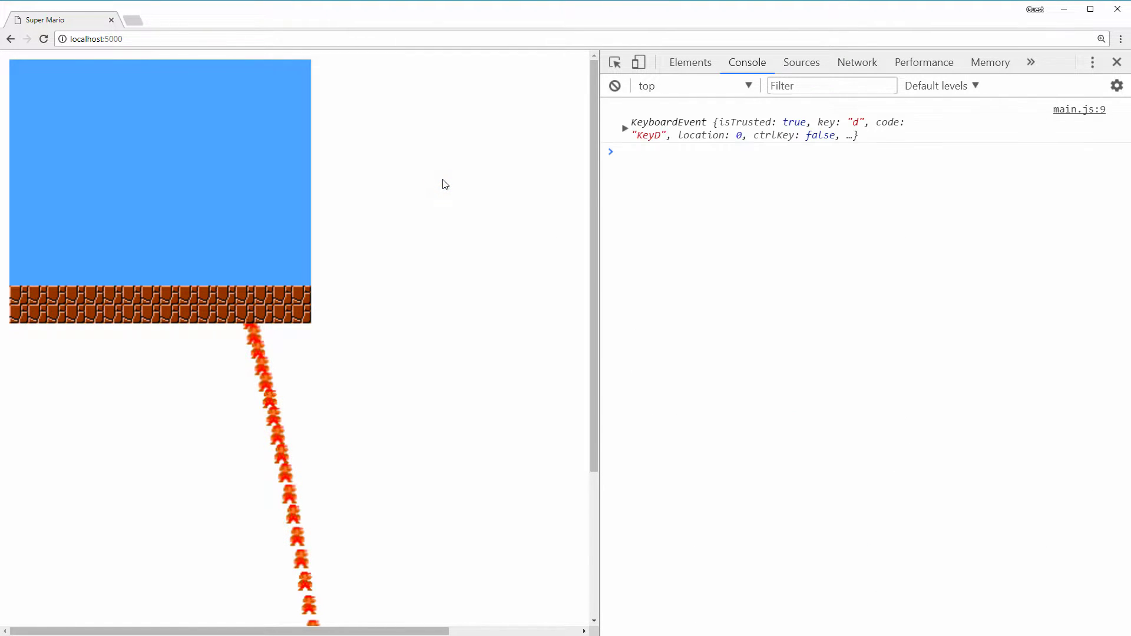
pyautogui.press('d')
pyautogui.press('d')
pyautogui.press('d')
pyautogui.press('d')
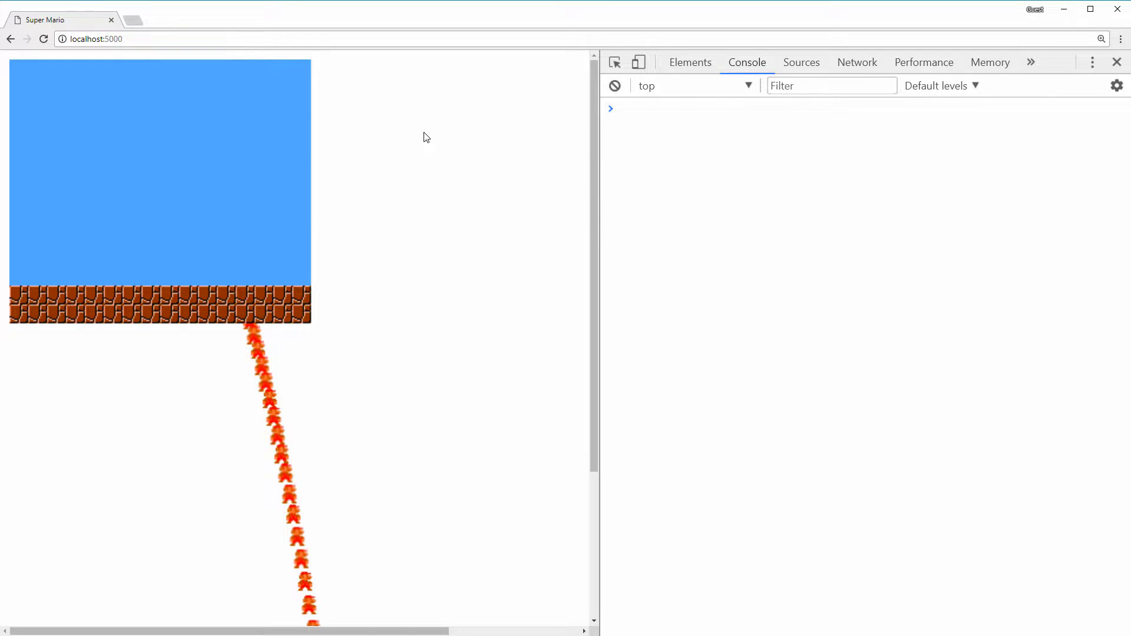
pyautogui.press('f')
pyautogui.press('f')
pyautogui.press('f')
pyautogui.press('f')
pyautogui.press('f')
pyautogui.press('f')
pyautogui.press('f')
pyautogui.press('f')
pyautogui.press('f')
pyautogui.press('f')
pyautogui.press('f')
pyautogui.press('f')
pyautogui.press('f')
pyautogui.press('f')
pyautogui.press('f')
pyautogui.press('f')
pyautogui.press('f')
pyautogui.press('f')
pyautogui.press('f')
# Step: Clear the console log and press f again to log a KeyF event
pyautogui.click(615, 85)
pyautogui.click(423, 144)
pyautogui.press('f')
pyautogui.press('f')
pyautogui.press('f')
pyautogui.press('f')
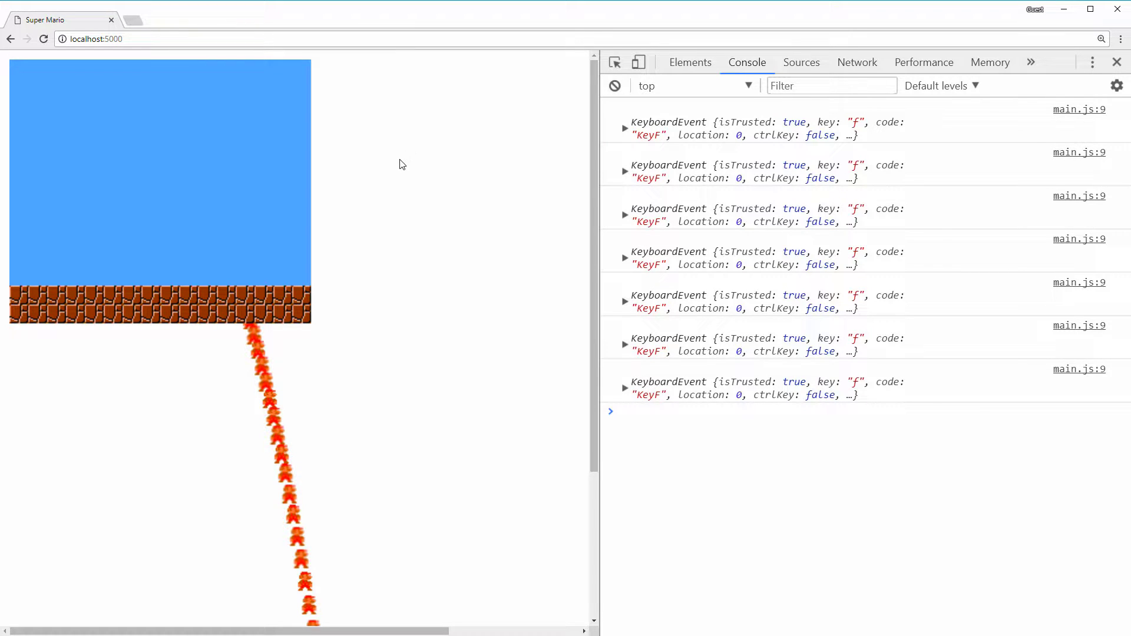
# Step: Create a new file with an export default KeyboardState class and save it as KeyboardState.js
pyautogui.hotkey('alt', 'Tab')
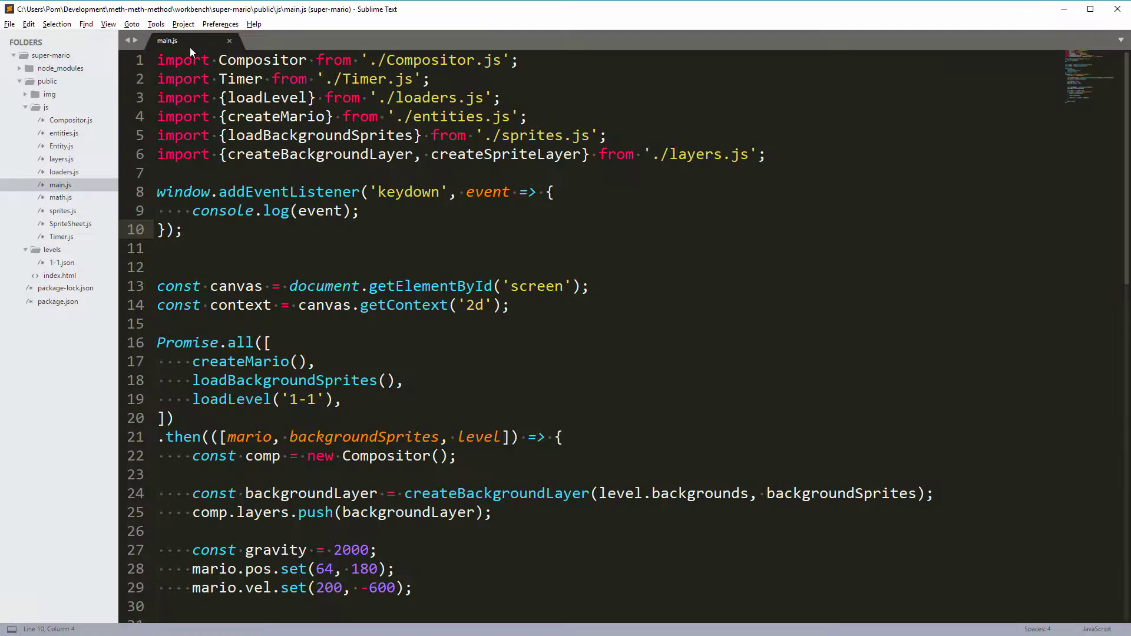
pyautogui.hotkey('ctrl', 'n')
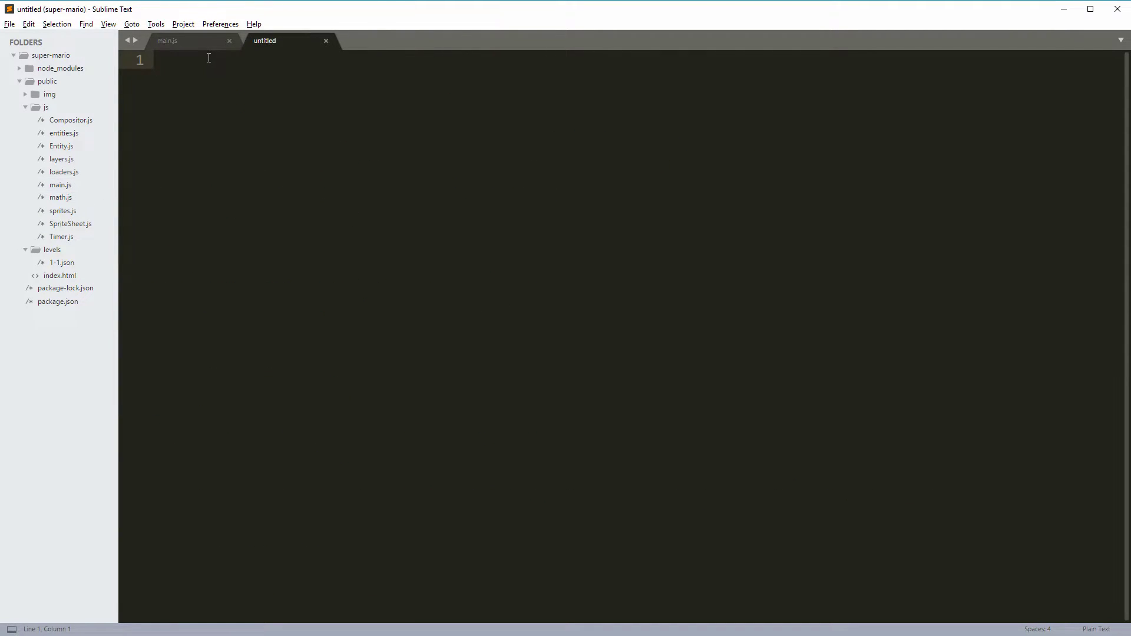
pyautogui.write('export default class KeyboardState {')
pyautogui.press('Return')
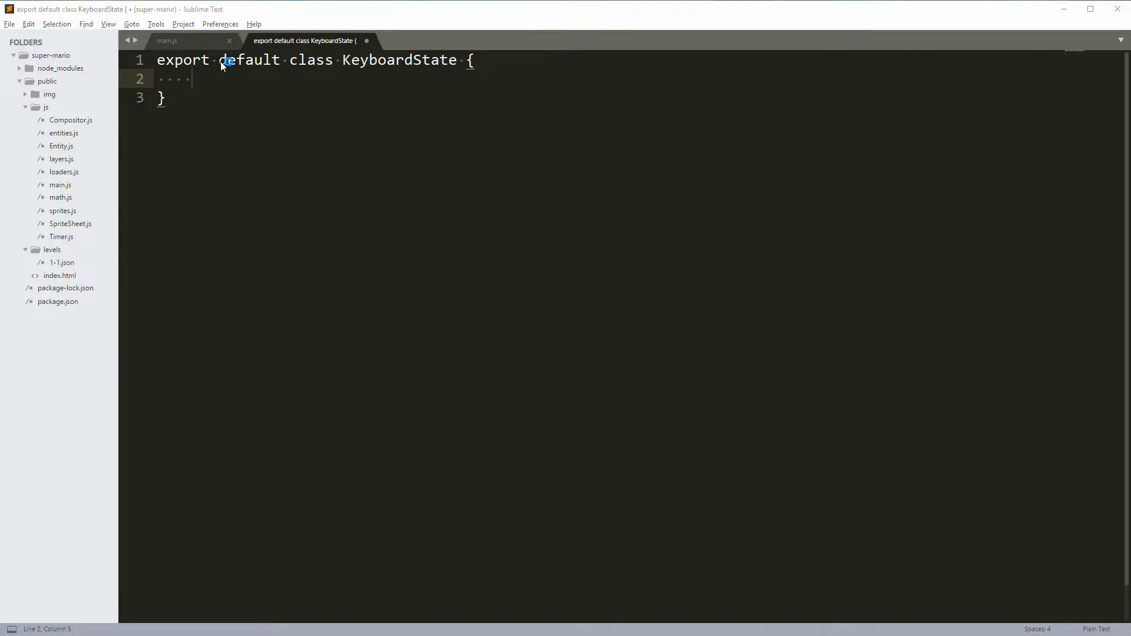
pyautogui.hotkey('ctrl', 's')
pyautogui.write('KeyboardState.js')
pyautogui.press('Return')
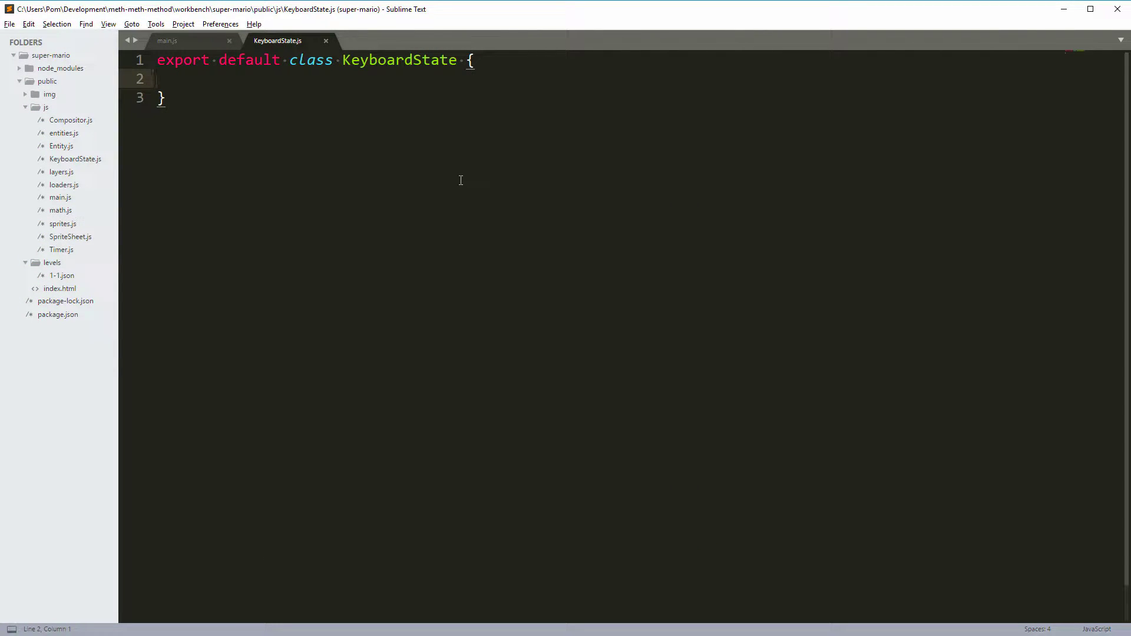
# Step: Add a constructor that creates this.keyStates and this.keyMap as new Maps
pyautogui.press('Tab')
pyautogui.write('constructor() {')
pyautogui.press('Return')
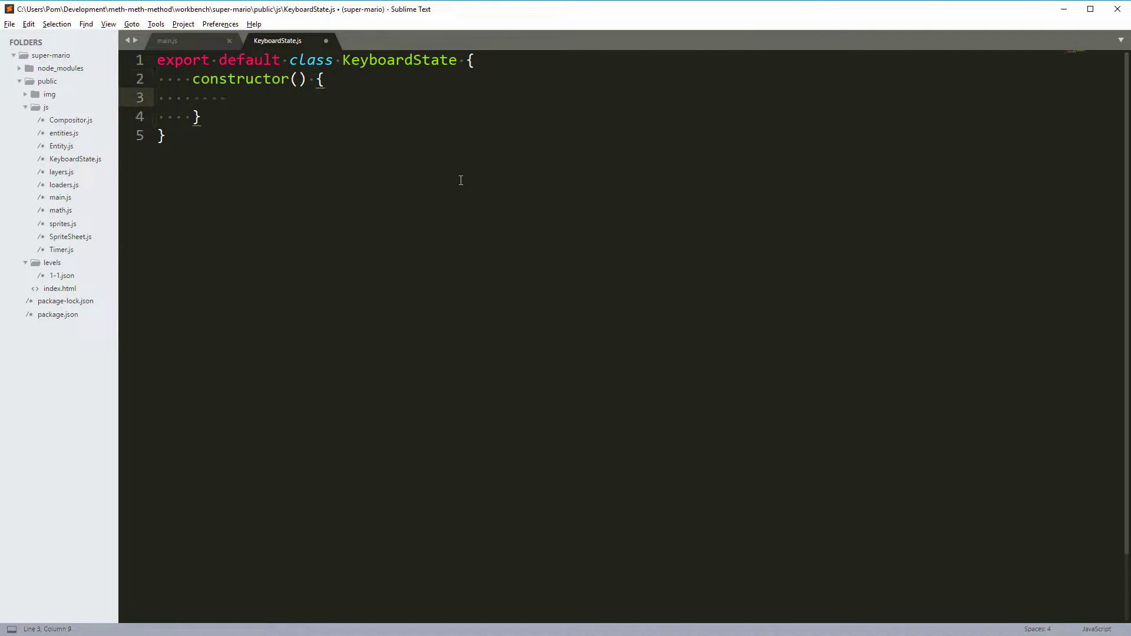
pyautogui.write('this.keystates = new Map();')
pyautogui.press('Return')
pyautogui.write('this.keyMap = new M')
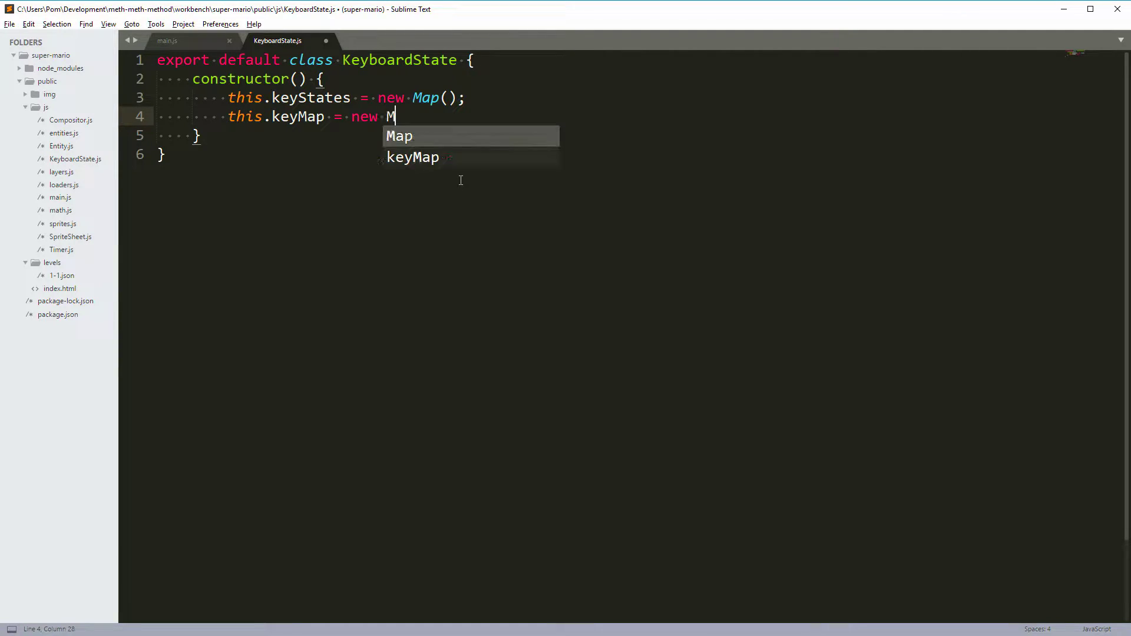
pyautogui.write('ap();')
pyautogui.press('Up')
pyautogui.press('Up')
pyautogui.press('Down')
pyautogui.press('End')
pyautogui.hotkey('shift', 'Home')
pyautogui.hotkey('ctrl', 'c')
pyautogui.press('Up')
pyautogui.press('End')
pyautogui.press('Return')
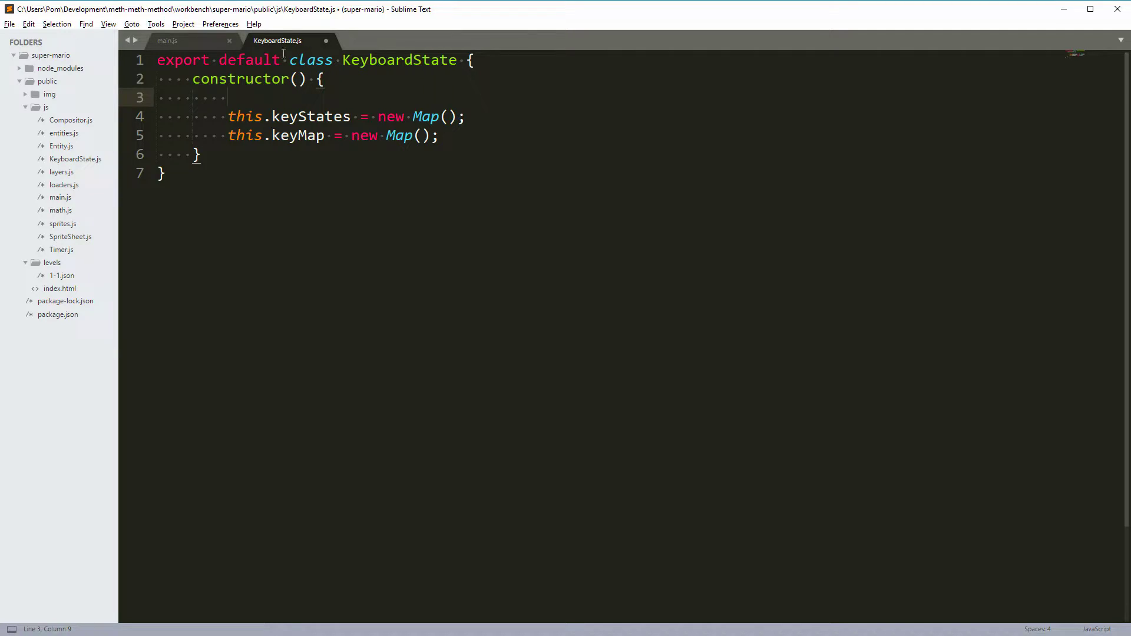
# Step: Comment keyStates as holding current key states and keyMap as callback functions per key code
pyautogui.doubleClick(315, 116)
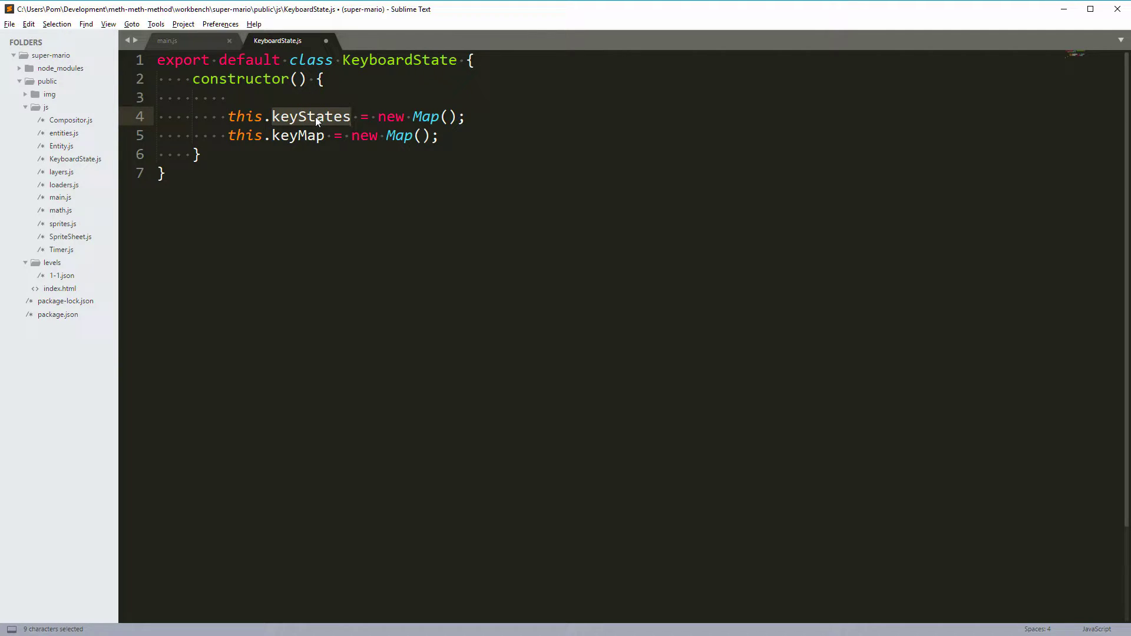
pyautogui.click(354, 118)
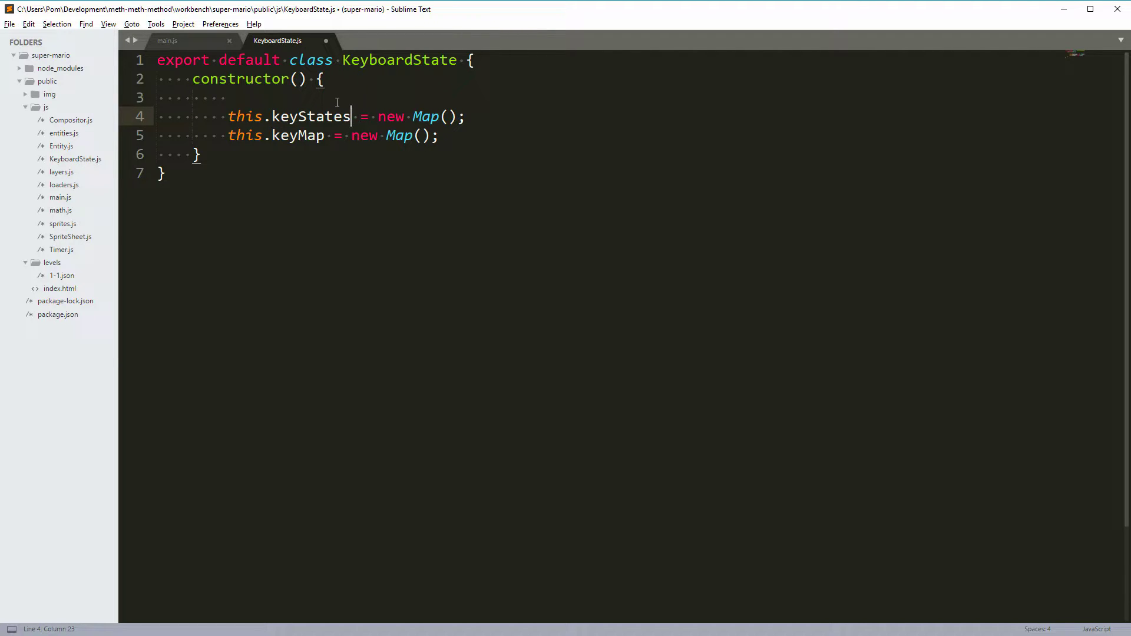
pyautogui.click(337, 102)
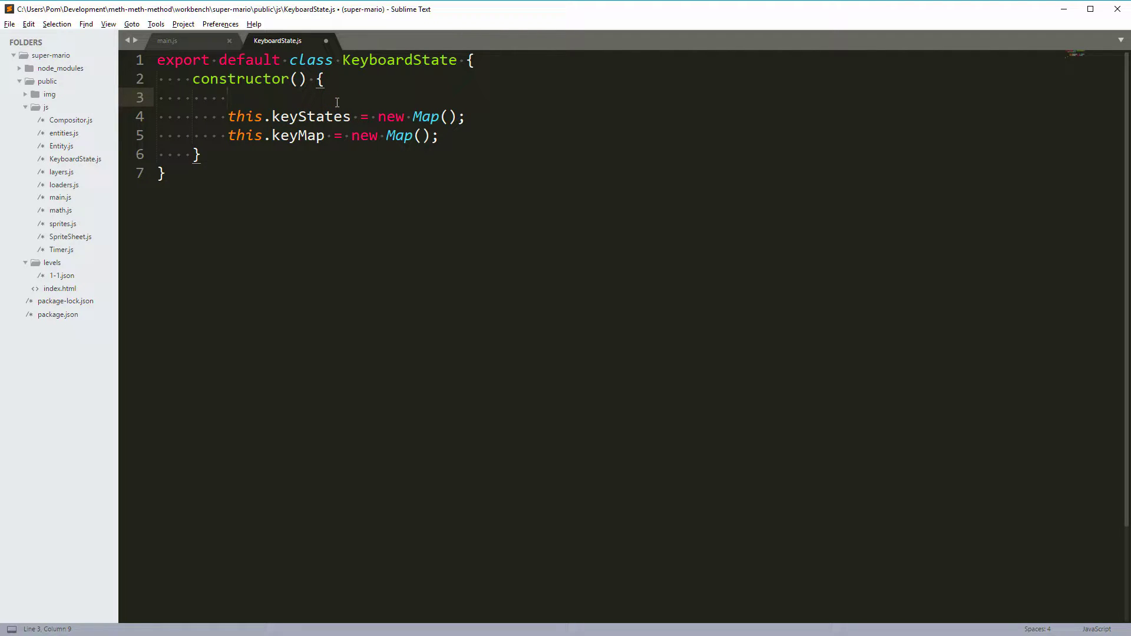
pyautogui.write('// Holds the current state of a given gkey')
pyautogui.press('Down')
pyautogui.press('Return')
pyautogui.press('Return')
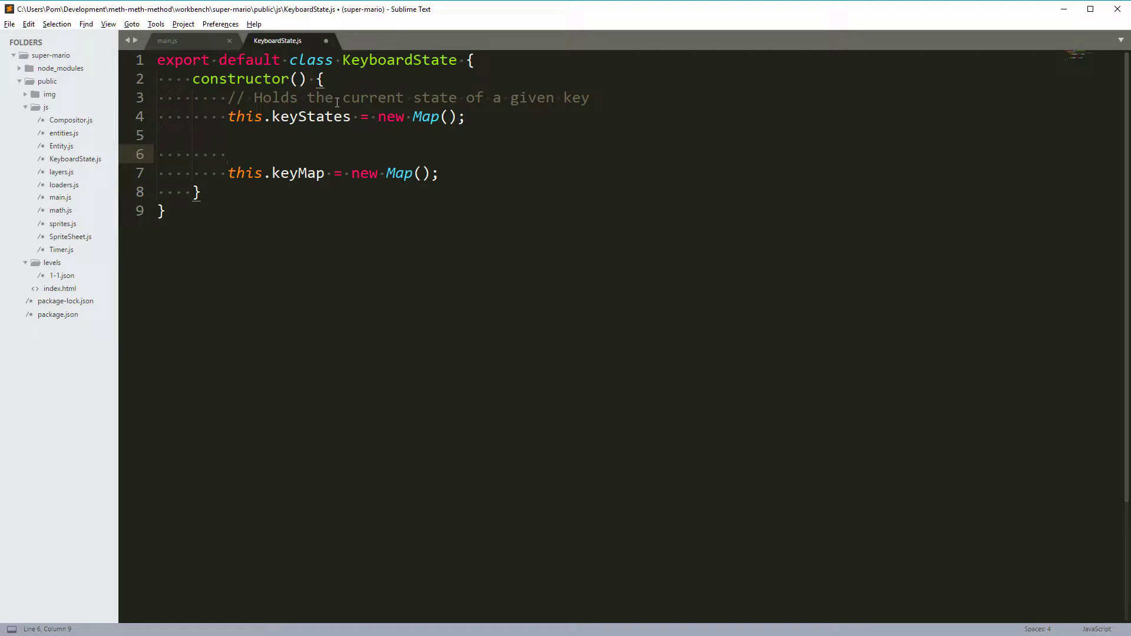
pyautogui.write('// Holds the callback functions for a given')
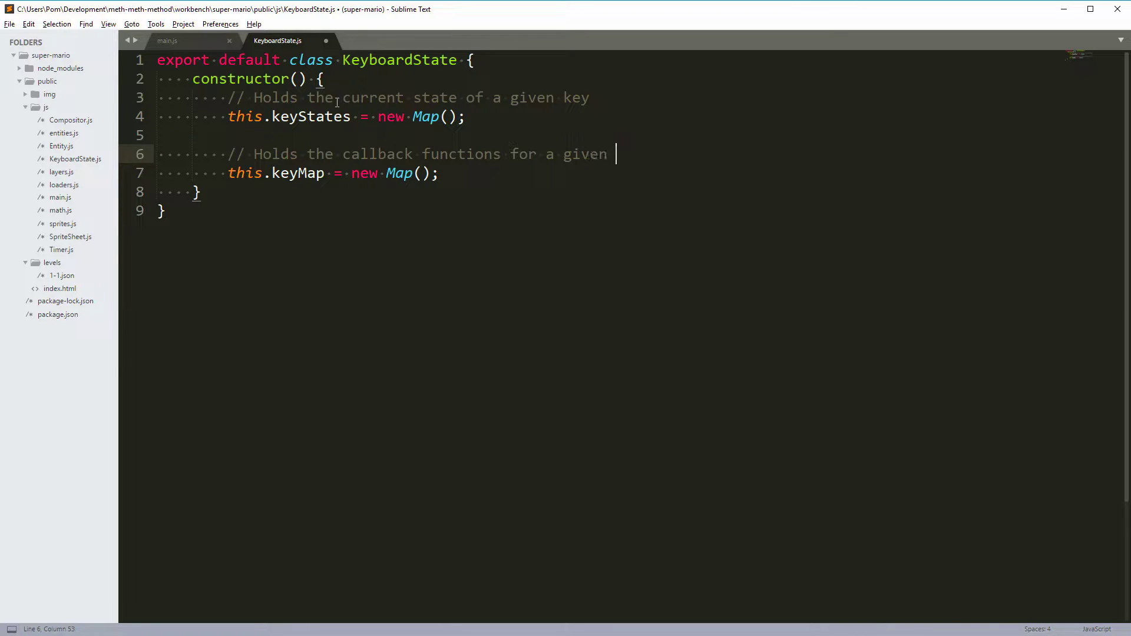
pyautogui.hotkey('ctrl', 'BackSpace')
pyautogui.write('key code')
pyautogui.press('Down')
pyautogui.press('Down')
pyautogui.press('Return')
pyautogui.press('Return')
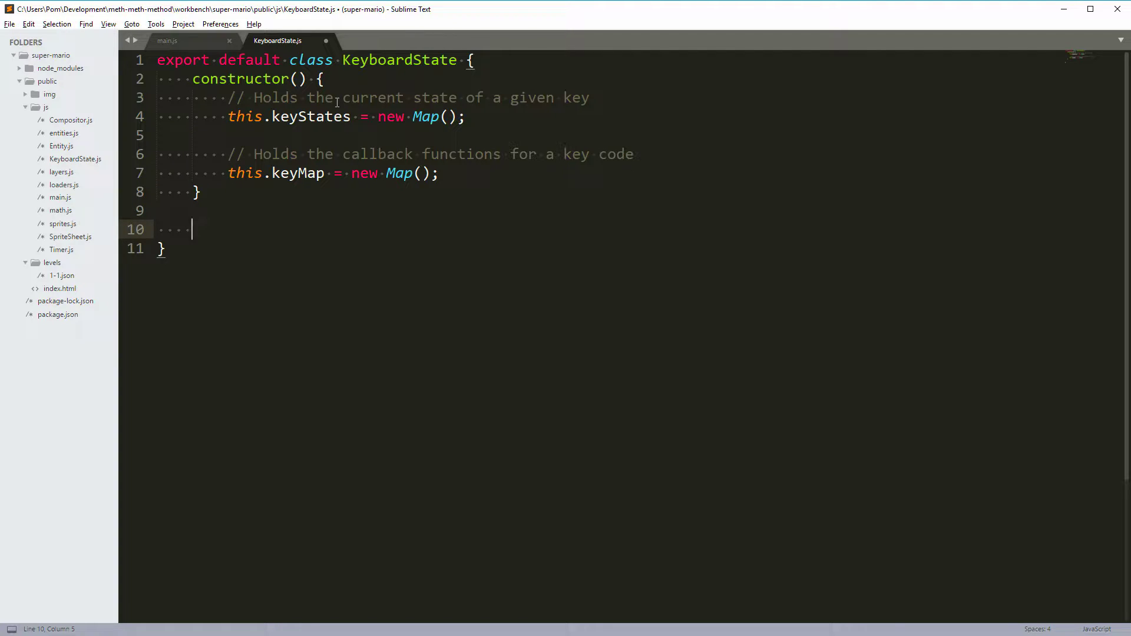
pyautogui.write('addMapping(')
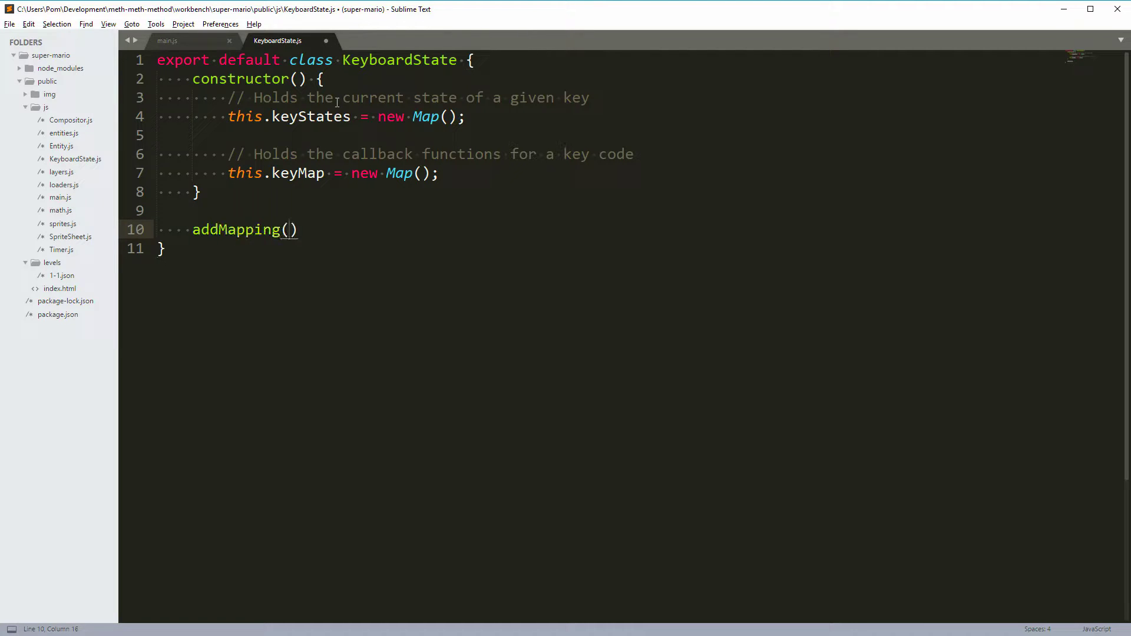
pyautogui.write('keyCode, callback) {')
# Step: Write an addMapping method that stores each callback in keyMap by key code
pyautogui.press('Return')
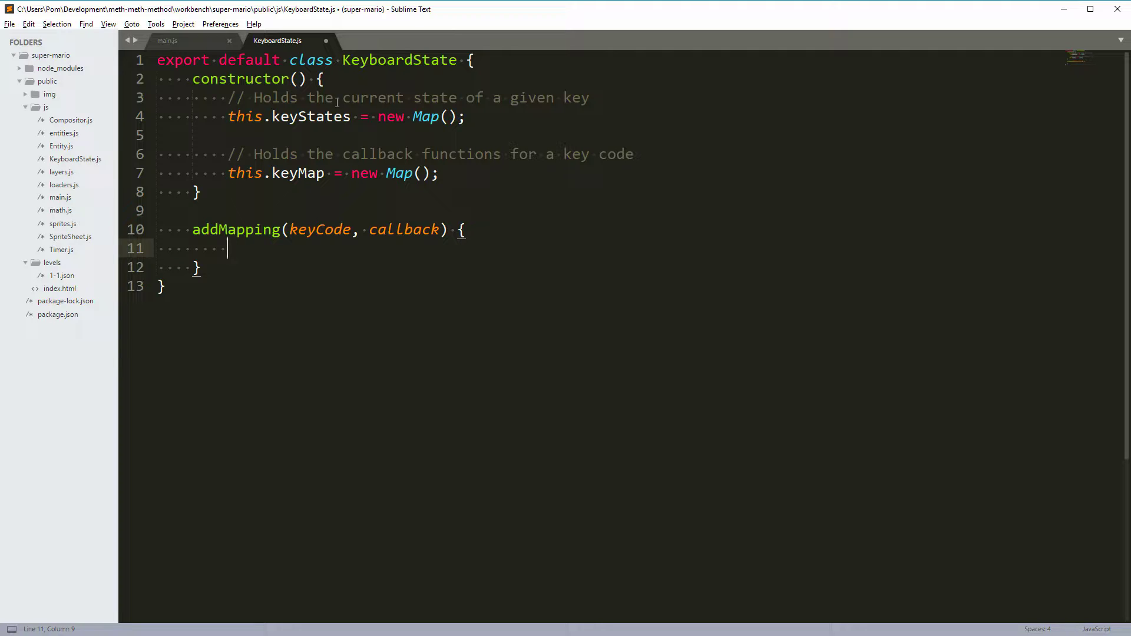
pyautogui.write('this.keyMap.set(')
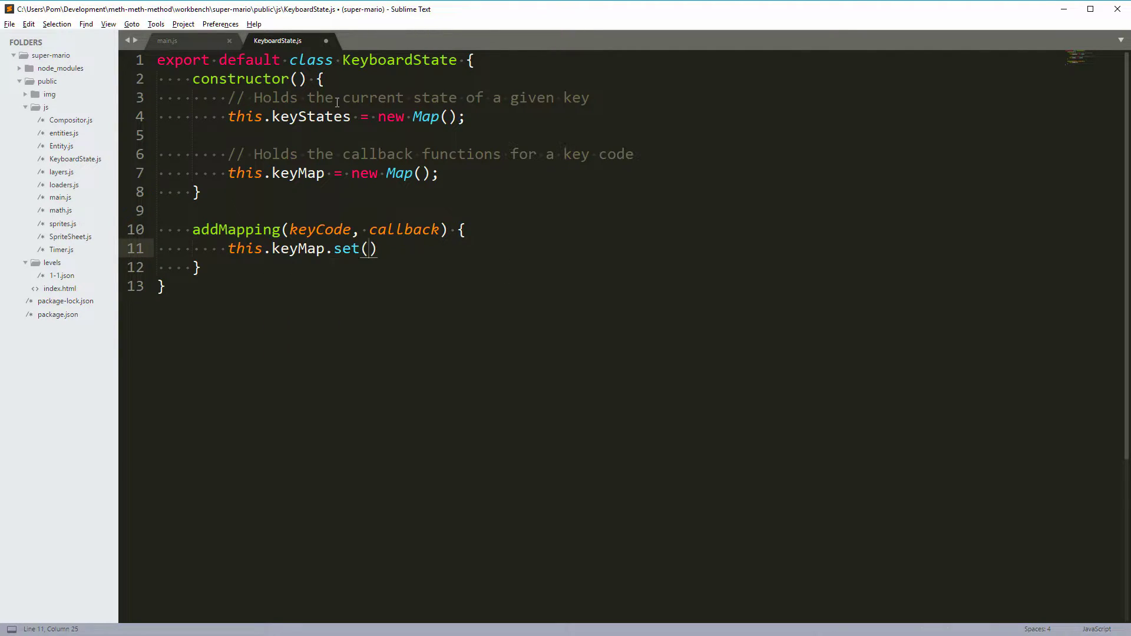
pyautogui.write('keyCode, call')
pyautogui.press('Tab')
pyautogui.write(');')
pyautogui.press('Down')
pyautogui.press('Return')
pyautogui.press('Return')
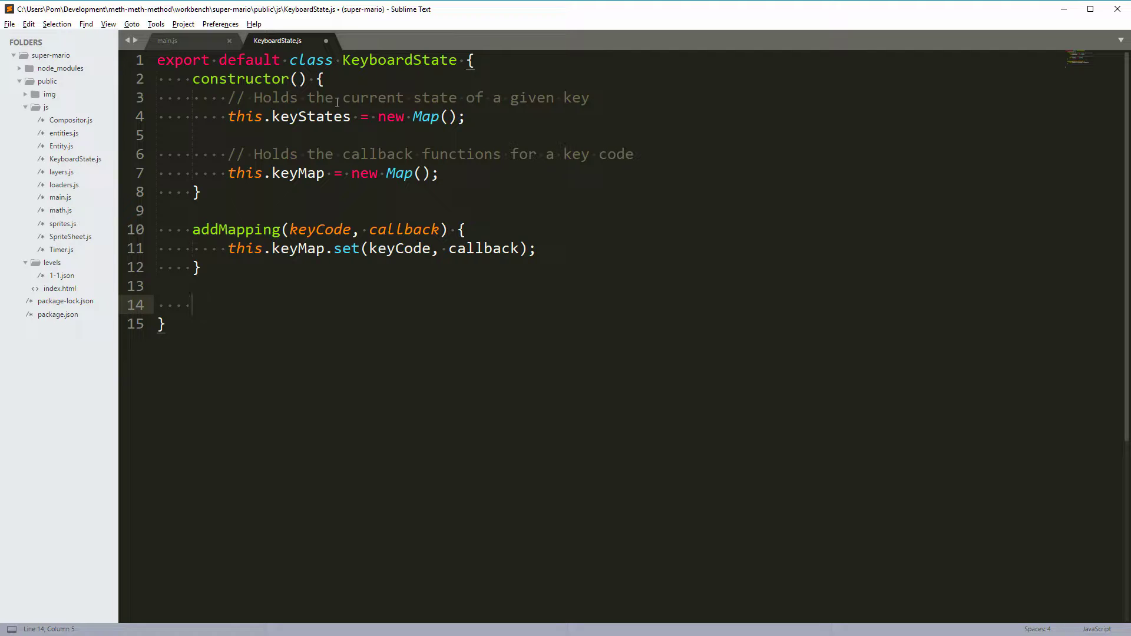
pyautogui.write('handle')
pyautogui.write('Event(')
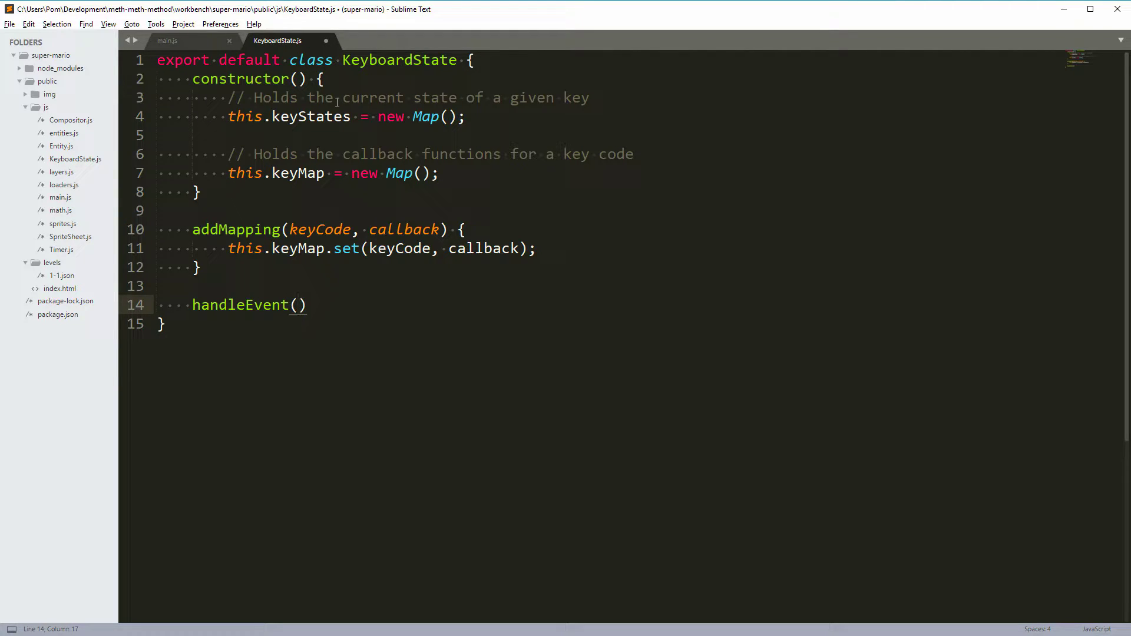
pyautogui.write('event) {')
# Step: Destructure keyCode from the event and add an if (!this.keyMap.has(keyCode)) check
pyautogui.press('Return')
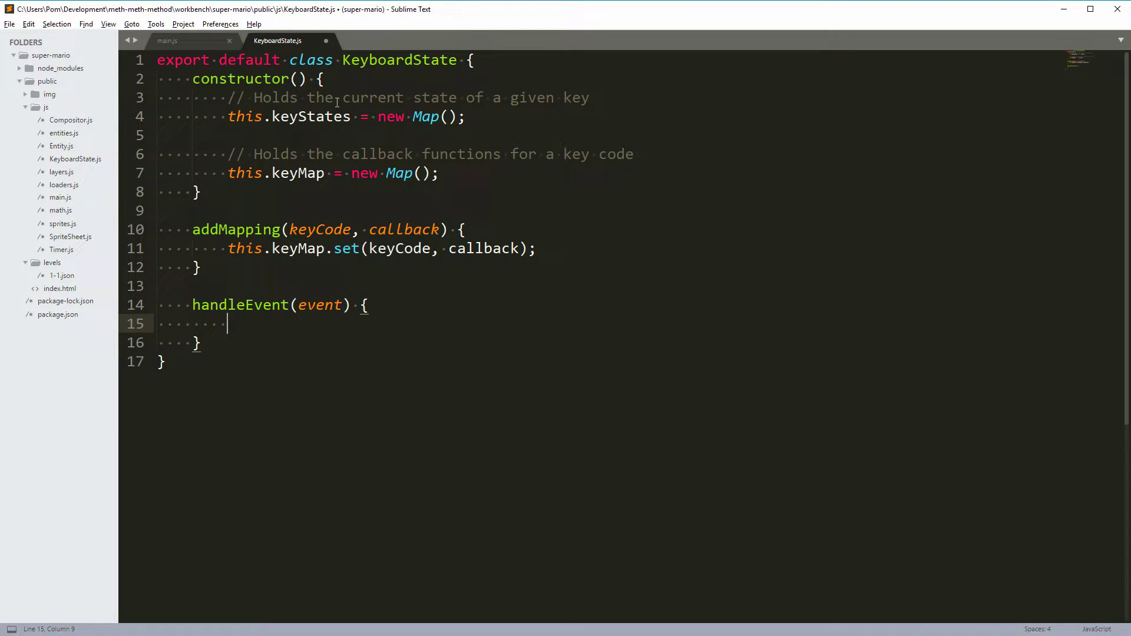
pyautogui.write('const {keyCode} = event;')
pyautogui.press('Return')
pyautogui.press('Return')
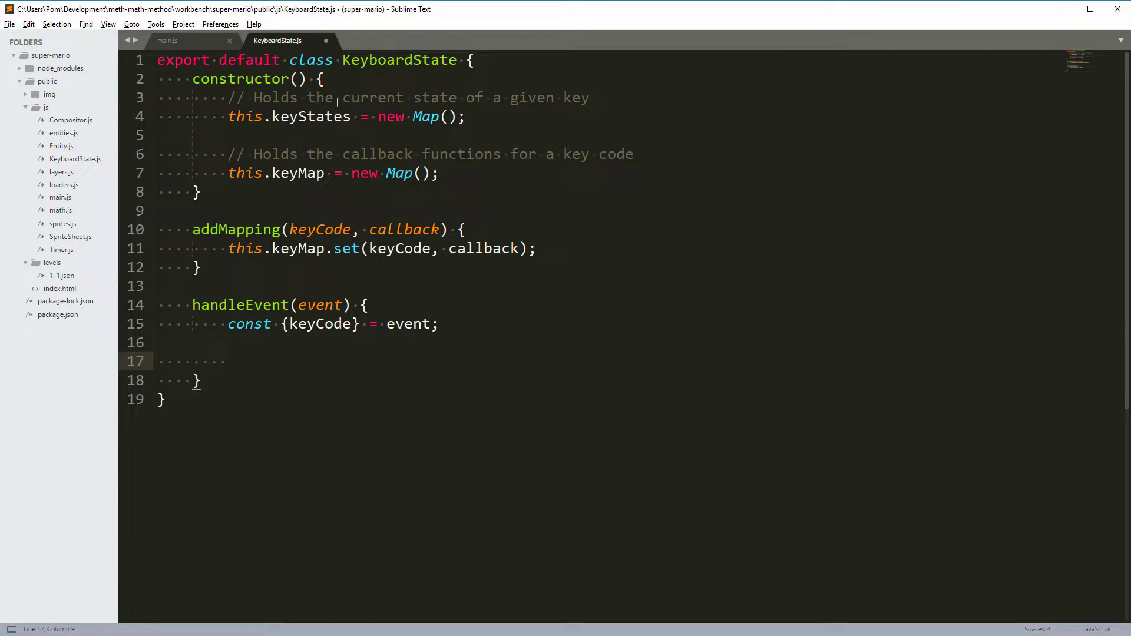
pyautogui.write('if')
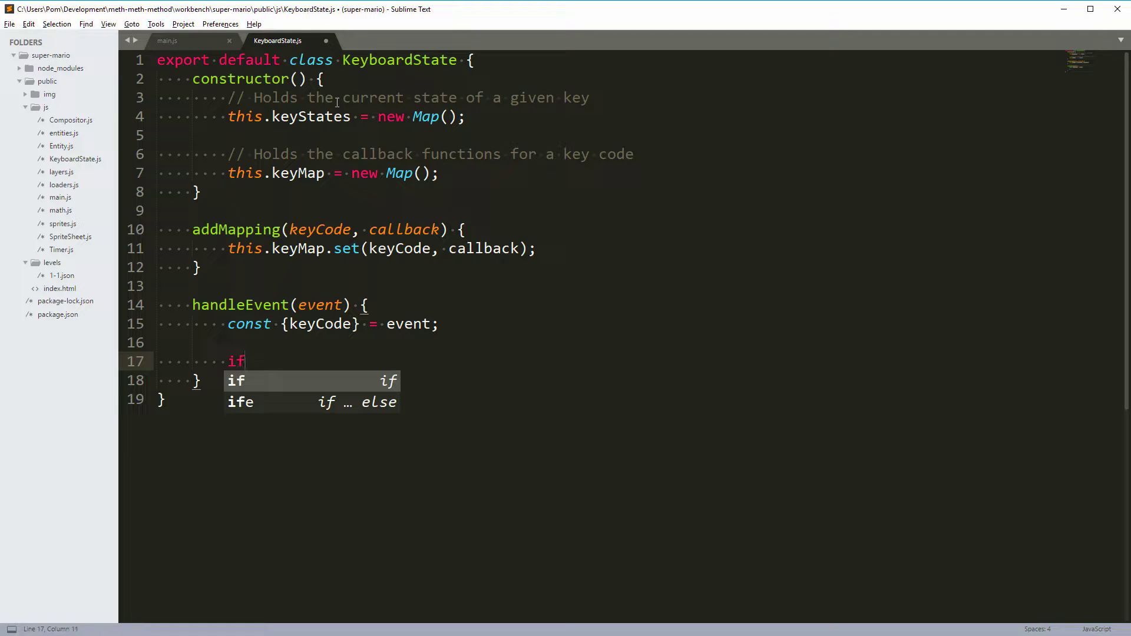
pyautogui.write(' (!this.key')
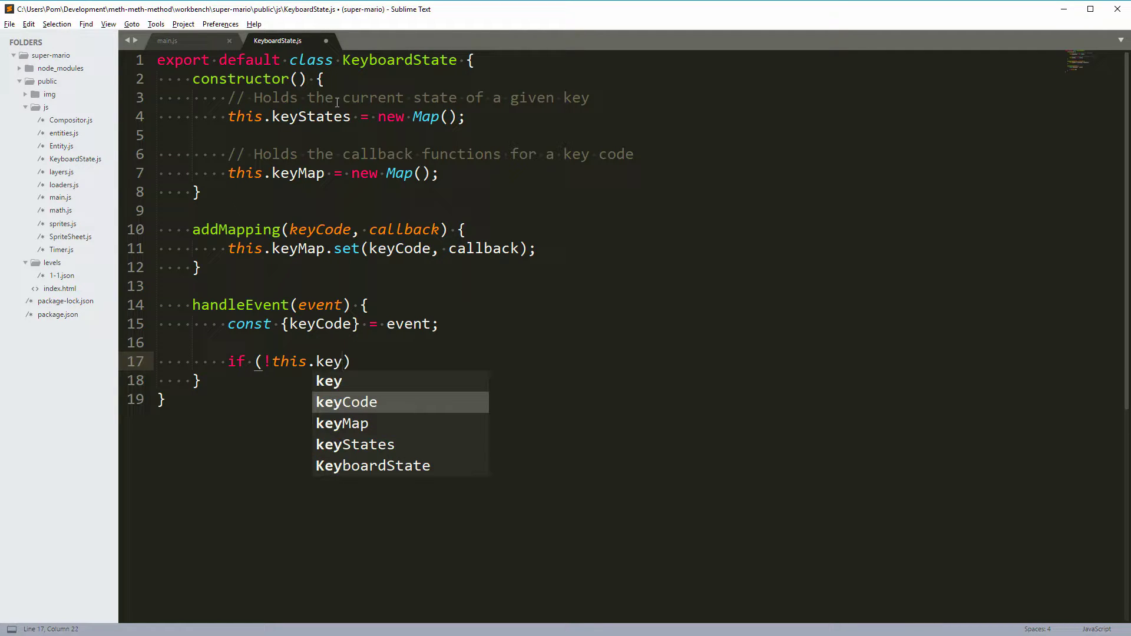
pyautogui.write('Map.has(')
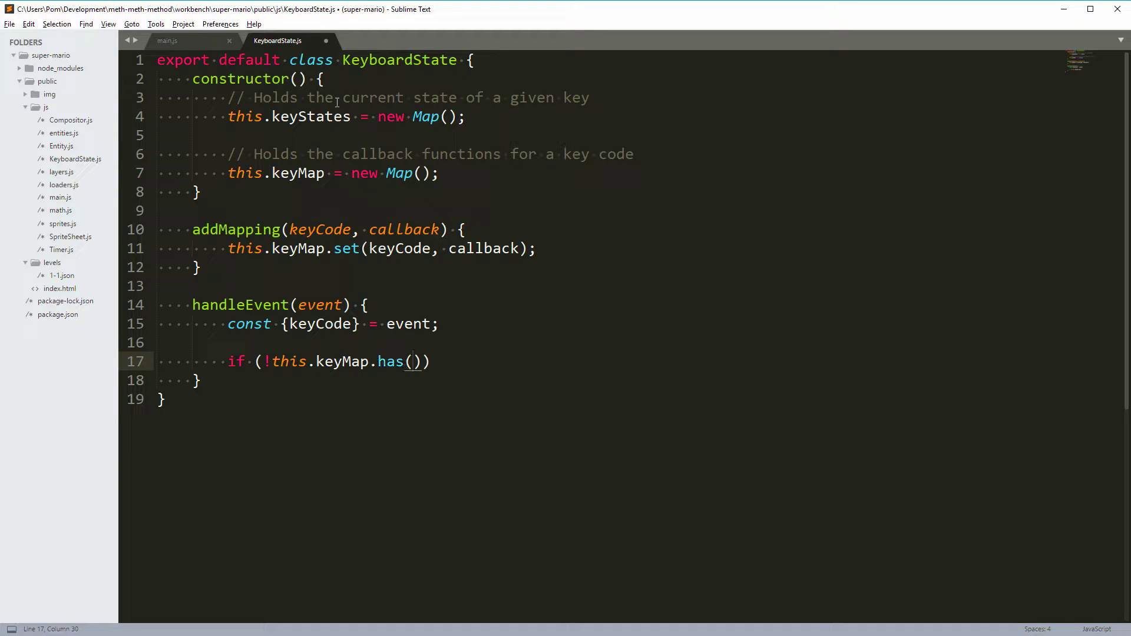
pyautogui.write('k')
pyautogui.press('BackSpace')
pyautogui.write('key')
pyautogui.press('Return')
pyautogui.press('Right')
pyautogui.write('{')
pyautogui.press('Return')
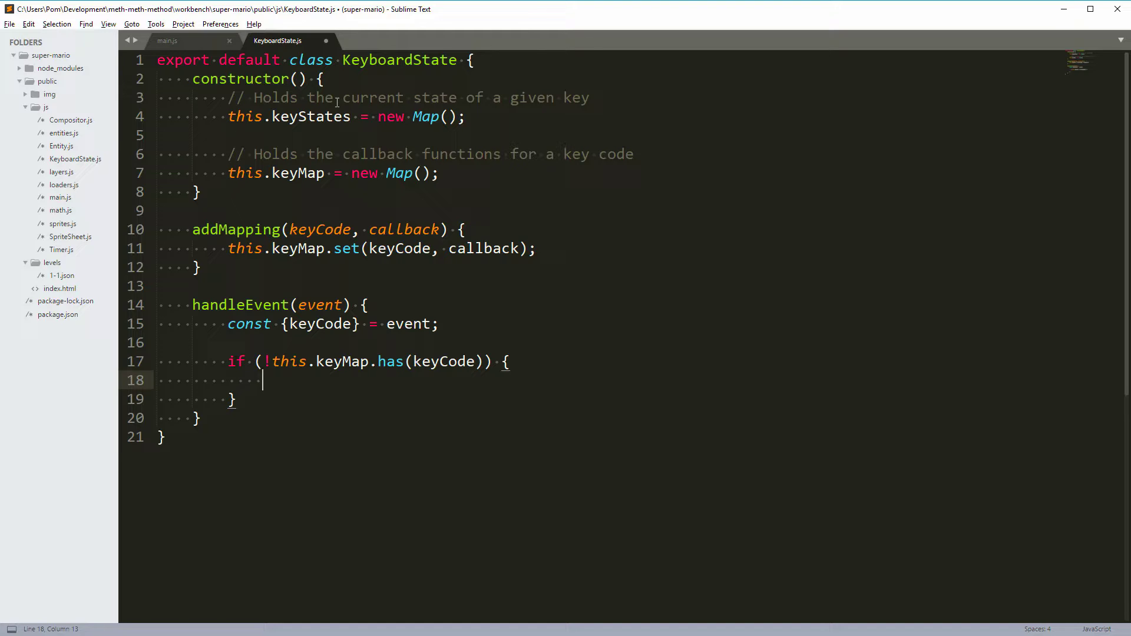
pyautogui.write('return false;')
# Step: Comment the early return false, add event.preventDefault(), and save KeyboardState.js
pyautogui.press('Up')
pyautogui.press('End')
pyautogui.press('Return')
pyautogui.write('// Did not have key mapped;')
pyautogui.press('Down')
pyautogui.press('Up')
pyautogui.press('Down')
pyautogui.press('Down')
pyautogui.press('Up')
pyautogui.press('Up')
pyautogui.press('BackSpace')
pyautogui.write('.')
pyautogui.press('Down')
pyautogui.press('Down')
pyautogui.press('Return')
pyautogui.press('Return')
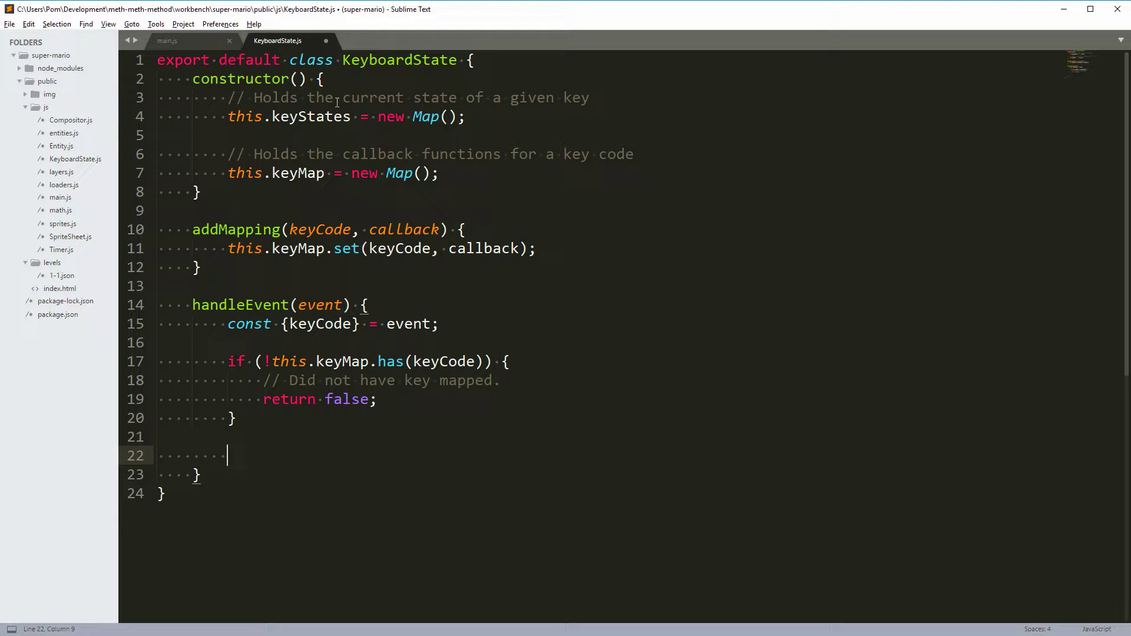
pyautogui.write('event.preventDefault();')
pyautogui.hotkey('ctrl', 's')
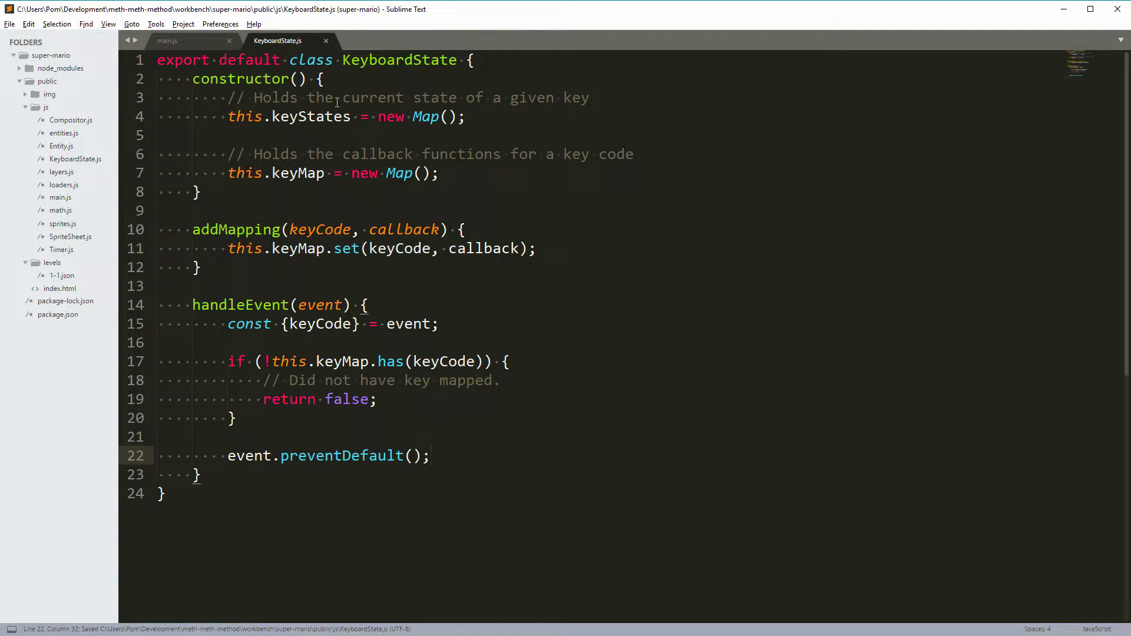
# Step: Reload the game in Chrome and test PageDown and PageUp key presses
pyautogui.hotkey('alt', 'Tab')
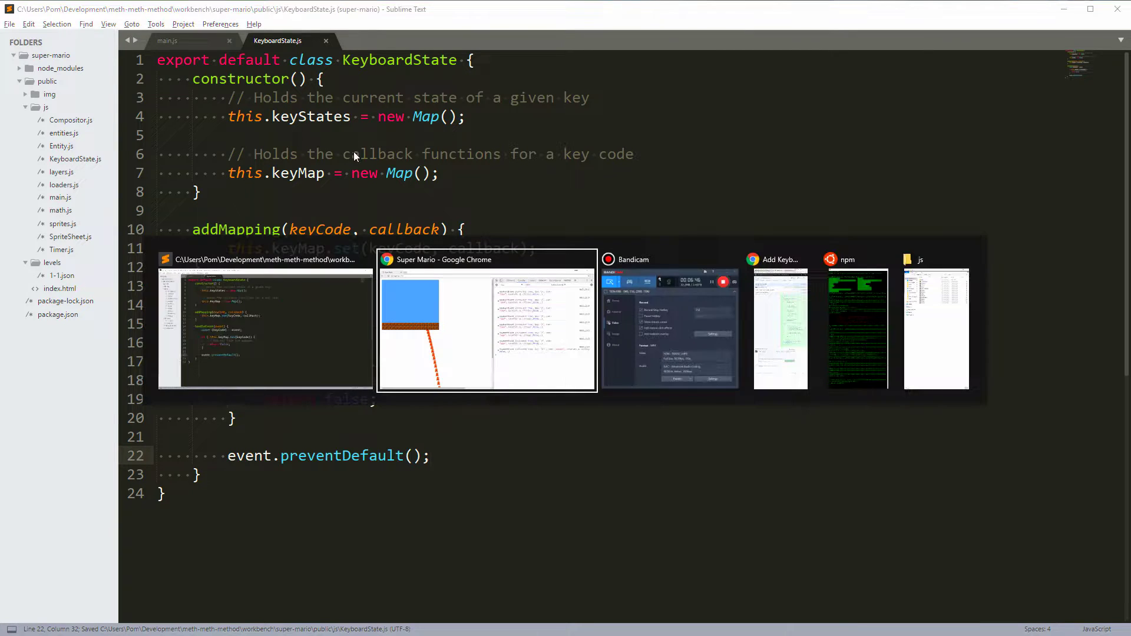
pyautogui.press('F5')
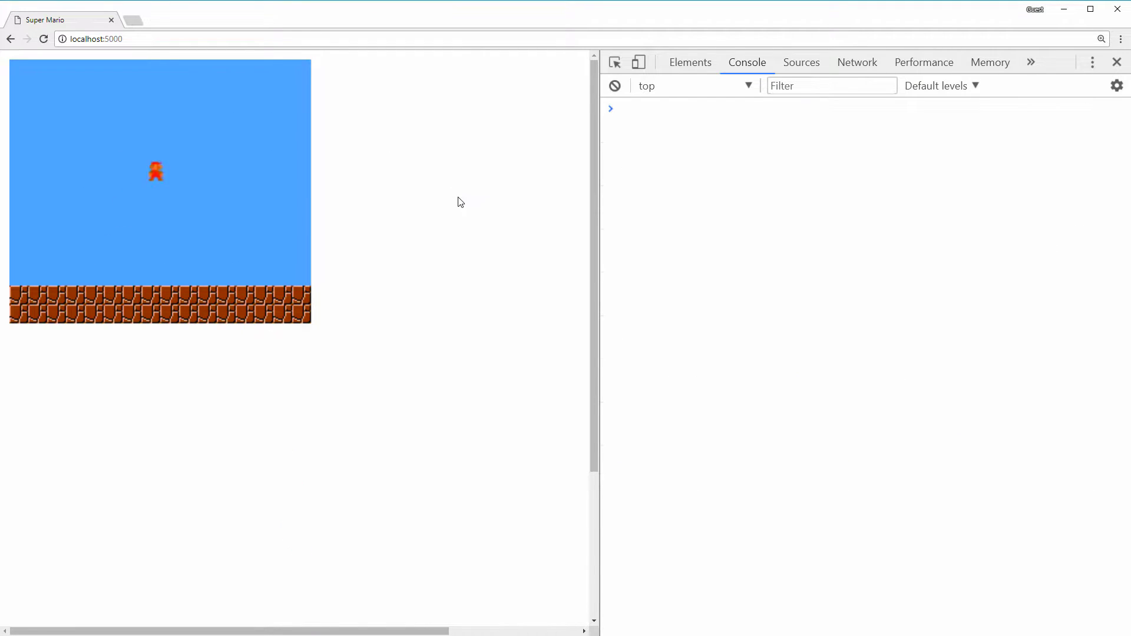
pyautogui.press('pagedown')
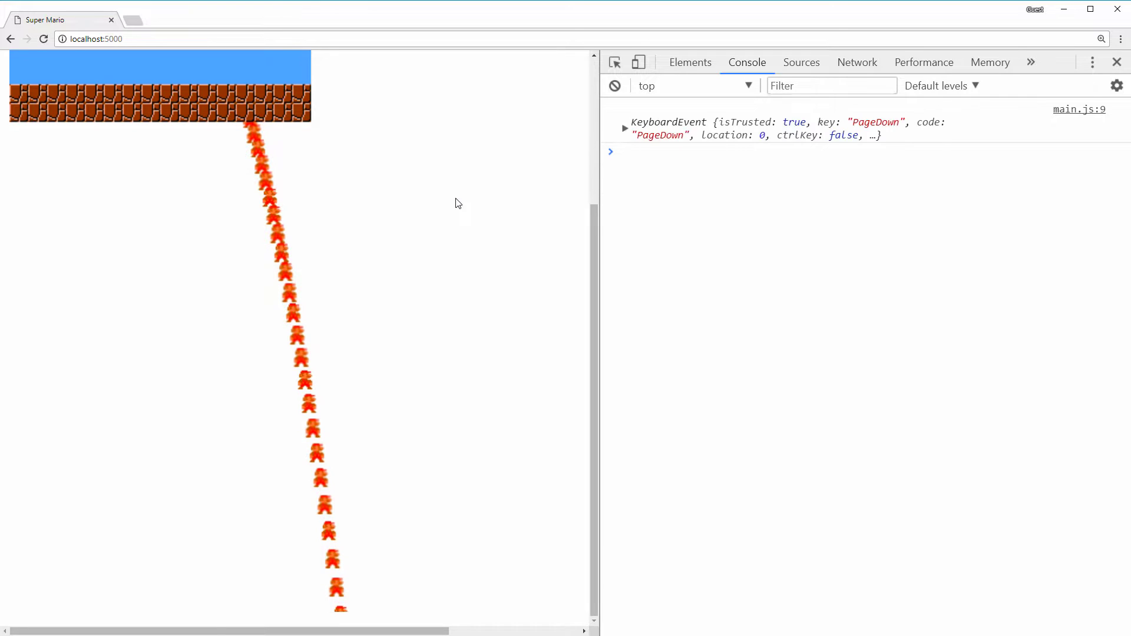
pyautogui.press('pageup')
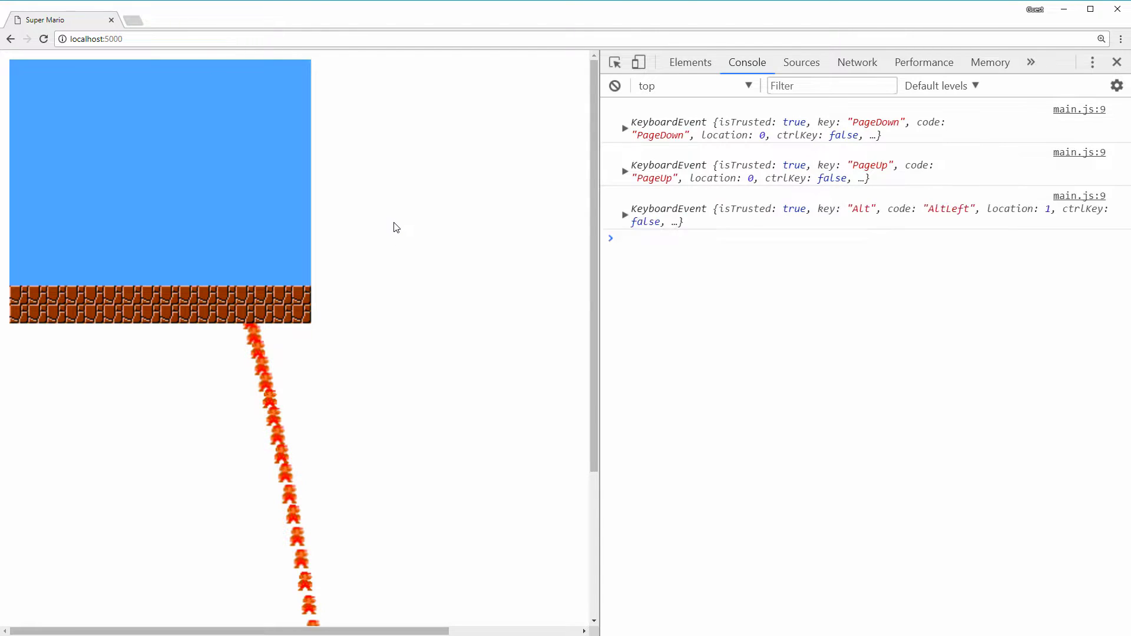
pyautogui.hotkey('alt', 'Tab')
# Step: Add event.preventDefault() as the first line of main.js's keydown listener and save
pyautogui.click(187, 46)
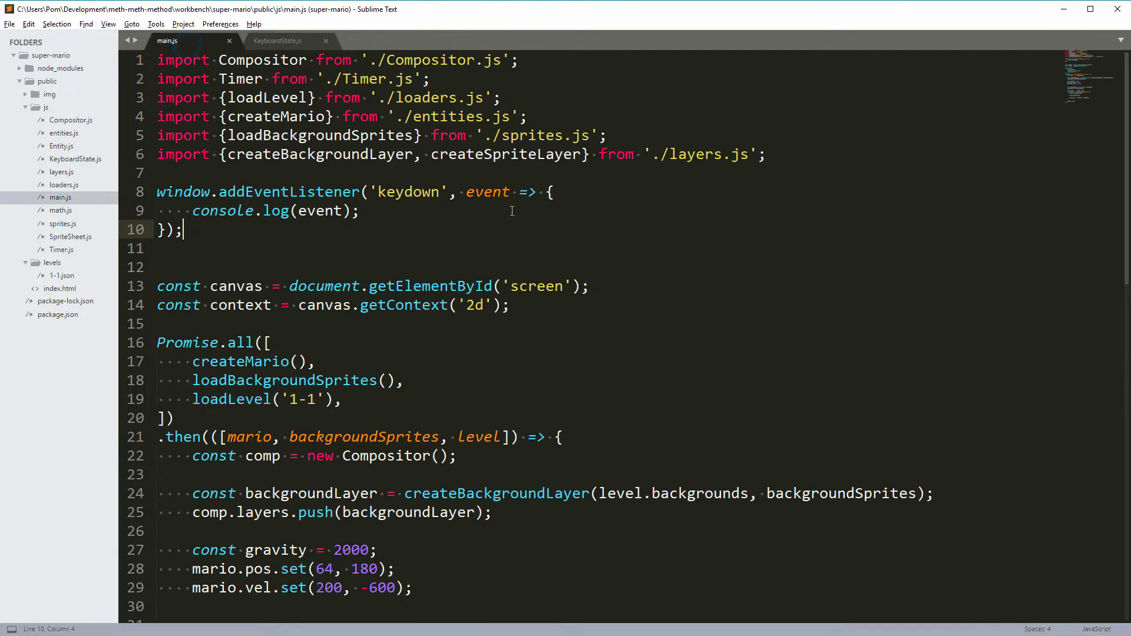
pyautogui.click(504, 192)
pyautogui.press('End')
pyautogui.press('Return')
pyautogui.write('event.preventDefault();')
pyautogui.hotkey('ctrl', 's')
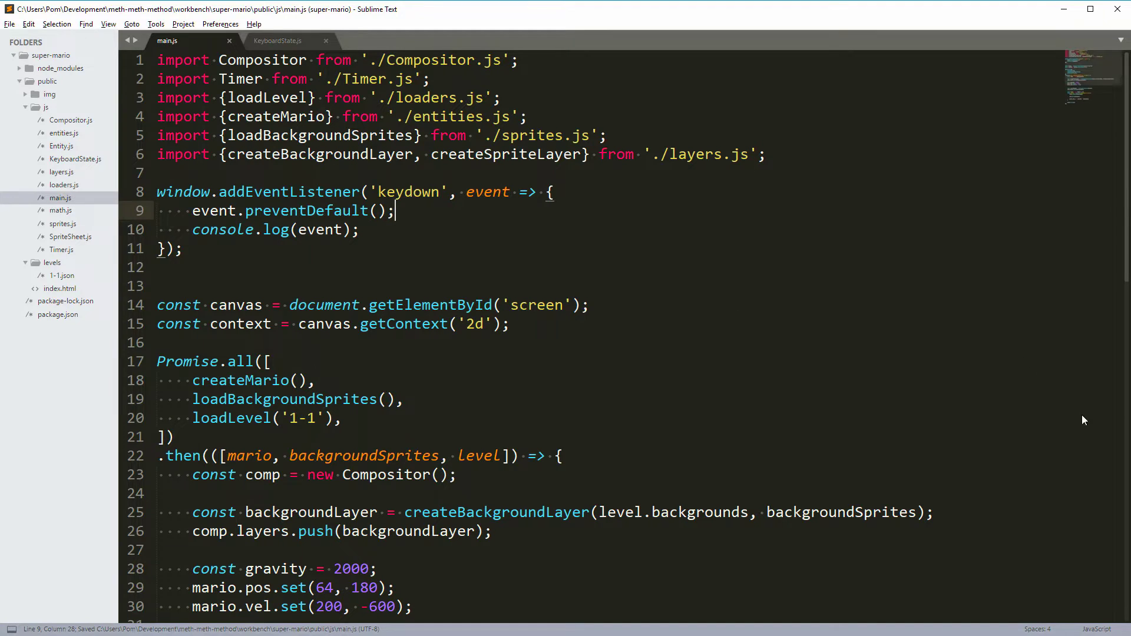
pyautogui.hotkey('alt', 'Tab')
# Step: Reload the game and check that PageDown, PageUp, End and F5 are only logged, then return to KeyboardState.js
pyautogui.click(451, 359)
pyautogui.press('F5')
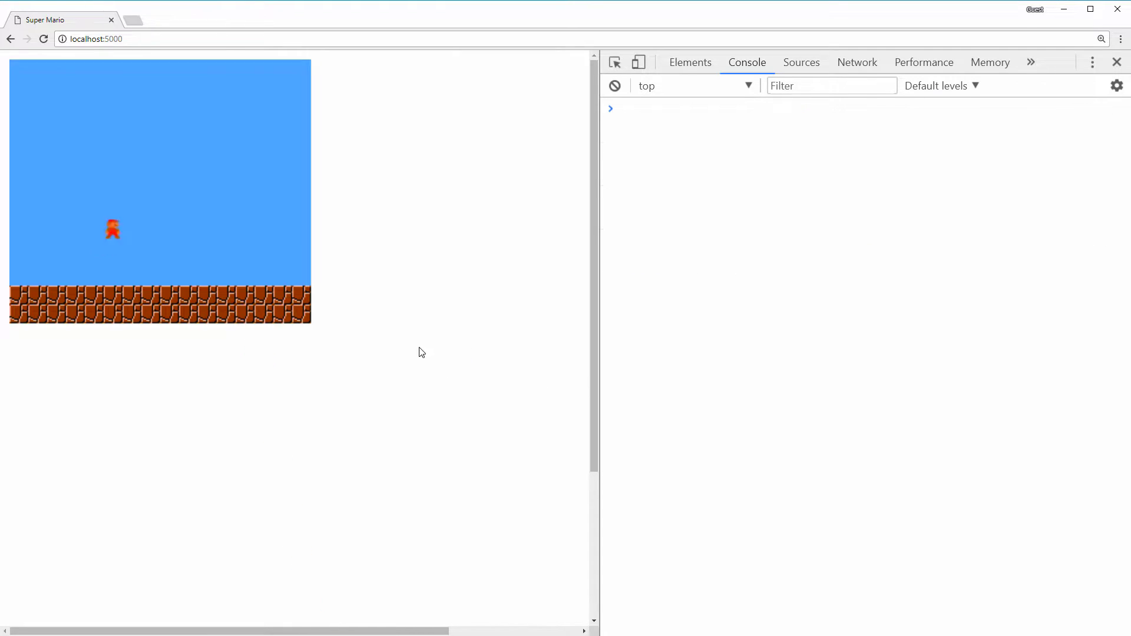
pyautogui.press('pagedown')
pyautogui.press('pagedown')
pyautogui.press('pageup')
pyautogui.press('pagedown')
pyautogui.press('pageup')
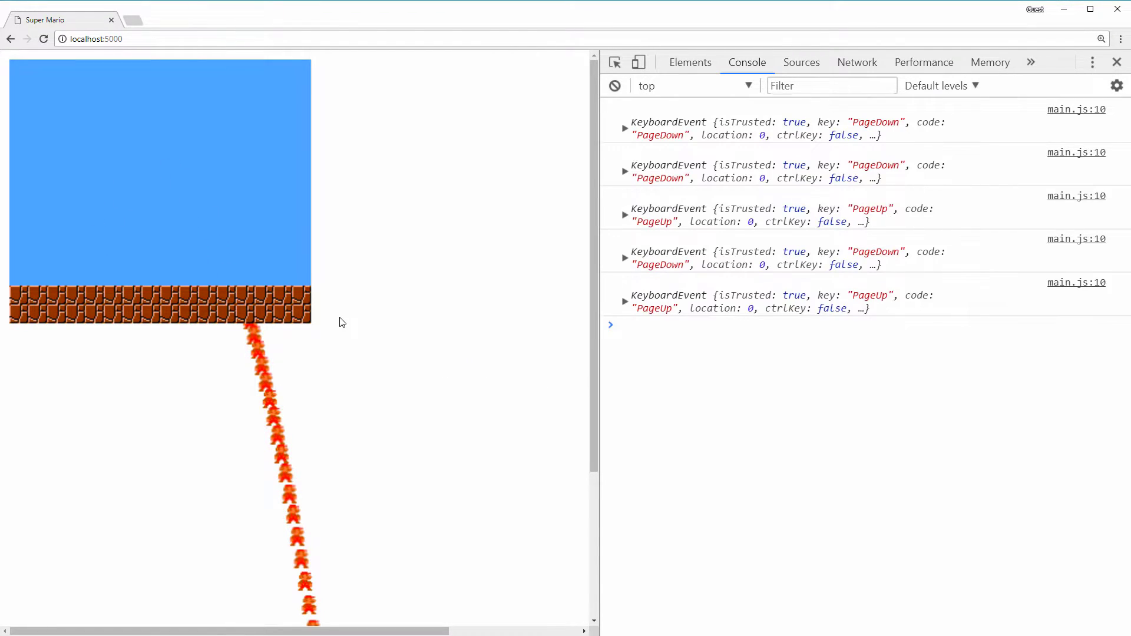
pyautogui.press('pagedown')
pyautogui.press('End')
pyautogui.press('pageup')
pyautogui.press('pageup')
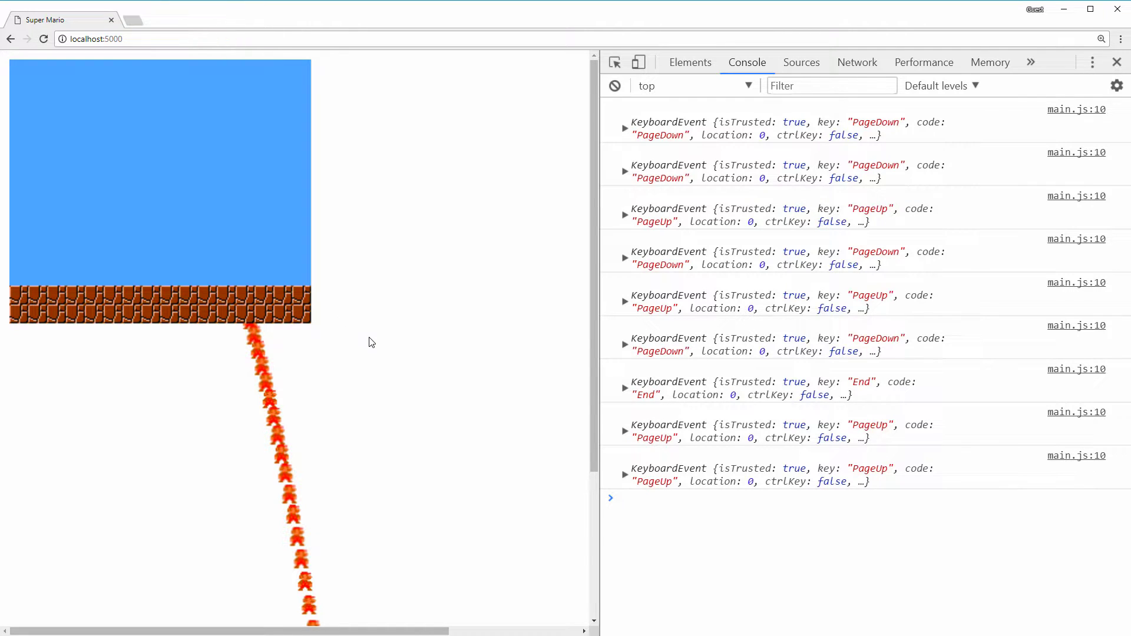
pyautogui.press('F5')
pyautogui.press('F5')
pyautogui.press('F5')
pyautogui.press('F5')
pyautogui.press('F5')
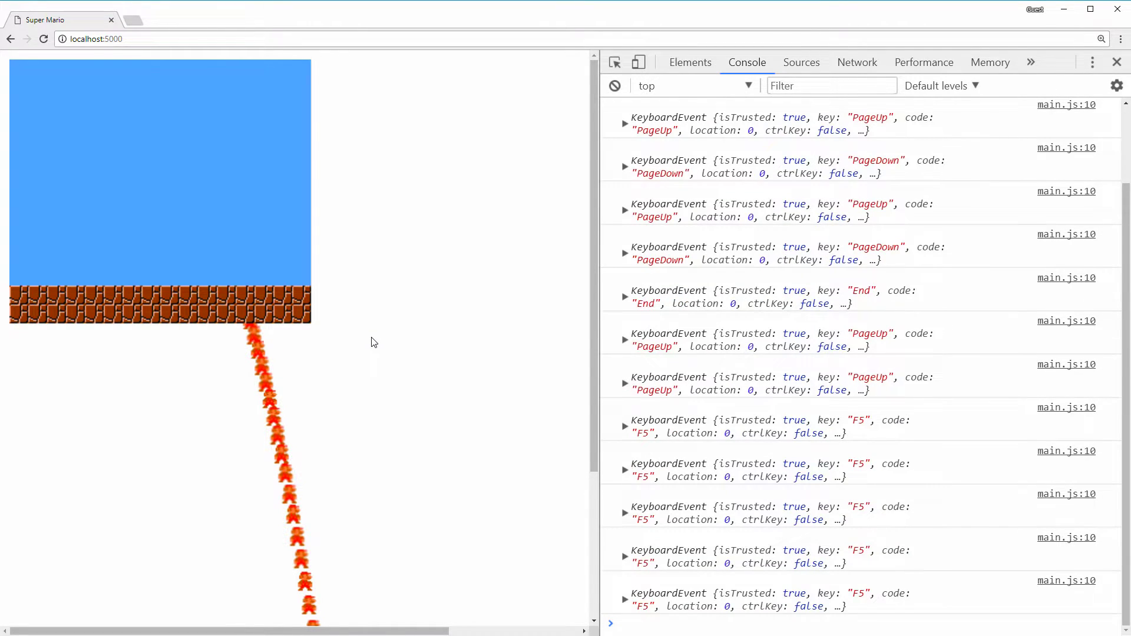
pyautogui.hotkey('alt', 'Tab')
pyautogui.click(266, 46)
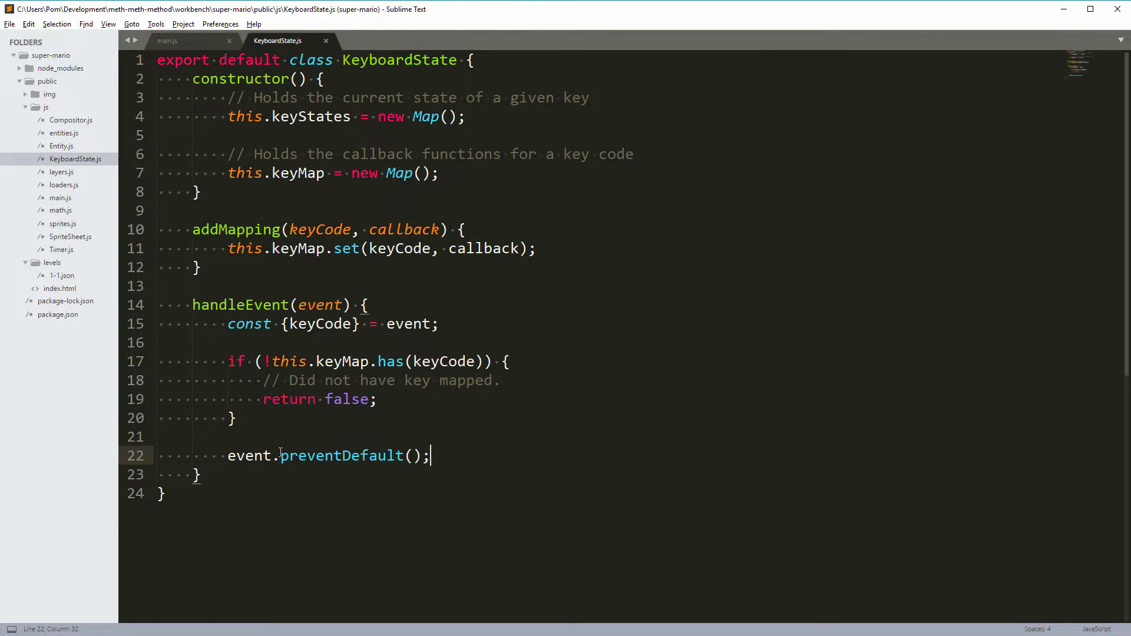
# Step: Open a new line below event.preventDefault() in handleEvent
pyautogui.moveTo(280, 455); pyautogui.dragTo(508, 466)
pyautogui.click(480, 456)
pyautogui.click(360, 399)
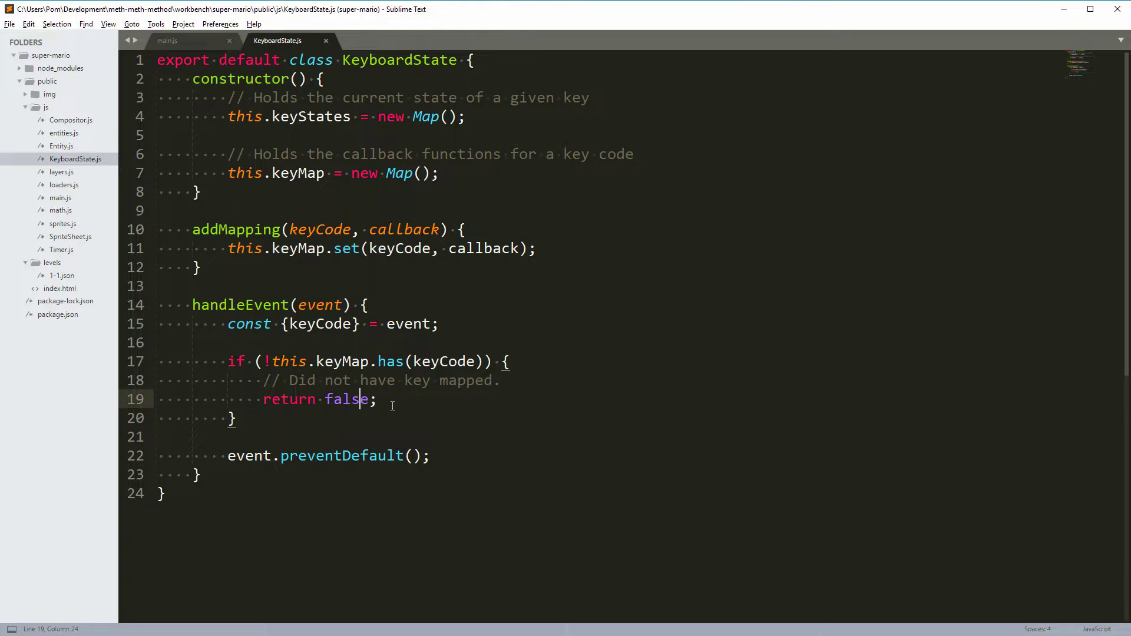
pyautogui.press('Down')
pyautogui.press('Down')
pyautogui.press('Down')
pyautogui.press('End')
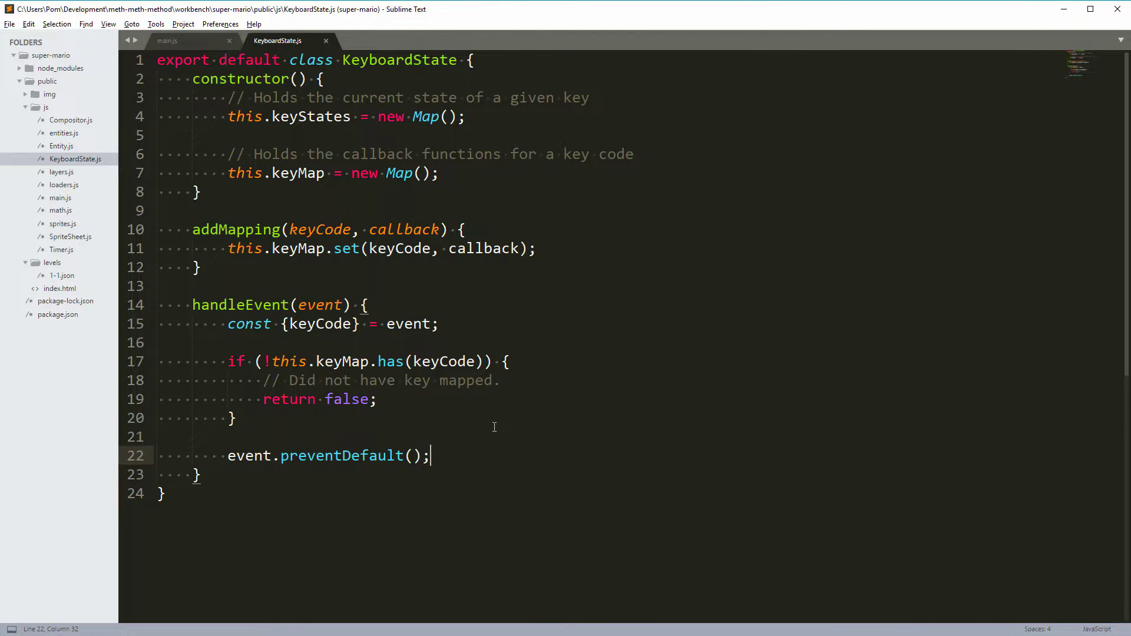
pyautogui.press('Return')
pyautogui.press('Return')
pyautogui.write('co')
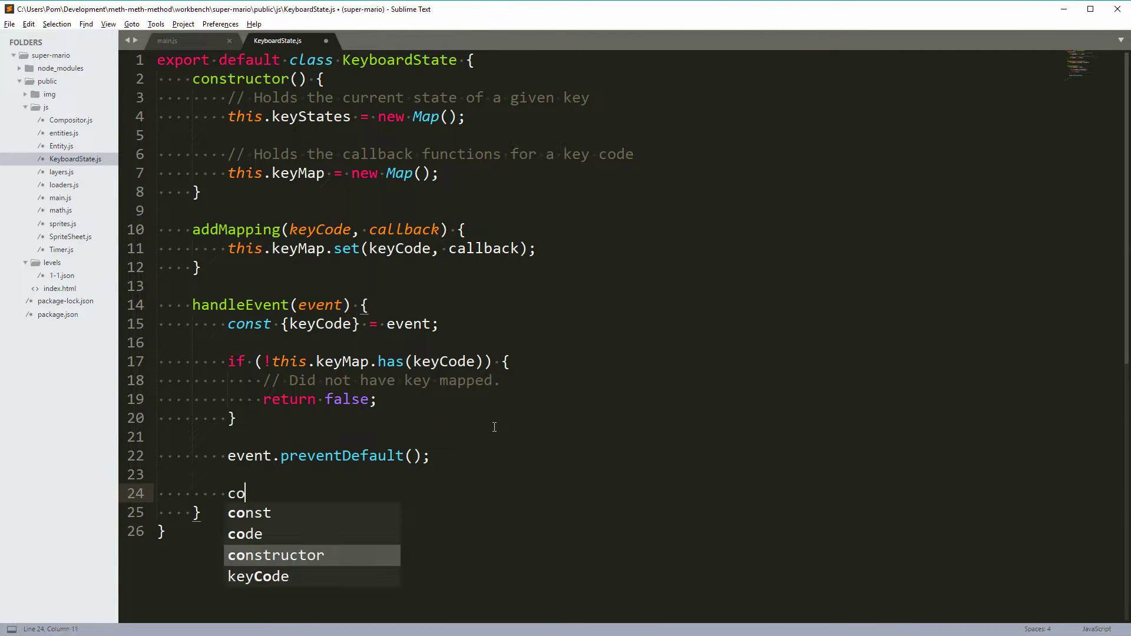
pyautogui.write("nst keyState = event.type === 'keydown' :")
# Step: Add const keyState = event.type === 'keydown' ? PRESSED : RELEASED
pyautogui.press('BackSpace')
pyautogui.write('? t')
pyautogui.press('BackSpace')
pyautogui.write('1')
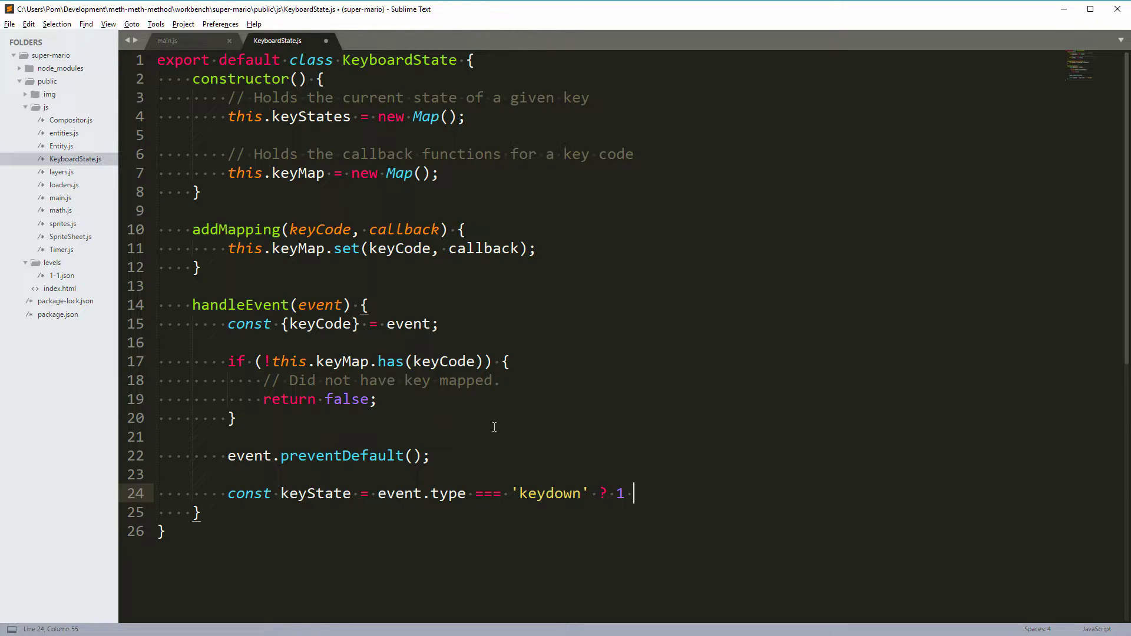
pyautogui.write(' :')
pyautogui.press('BackSpace')
pyautogui.write('0;')
pyautogui.doubleClick(620, 493)
pyautogui.write('PRESSED')
pyautogui.press('Right')
pyautogui.press('Right')
pyautogui.press('Right')
pyautogui.write('RELEASED')
pyautogui.press('Delete')
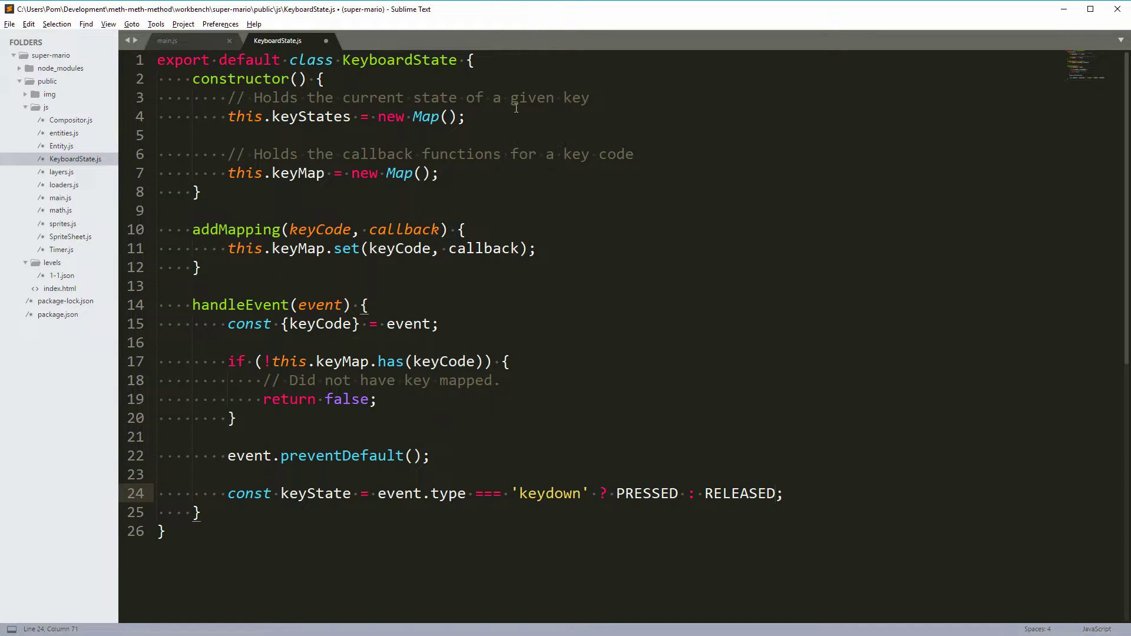
# Step: Define PRESSED as 1 and RELEASED as 0 above the KeyboardState class
pyautogui.click(498, 56)
pyautogui.press('Home')
pyautogui.press('Return')
pyautogui.press('Return')
pyautogui.press('Up')
pyautogui.press('Up')
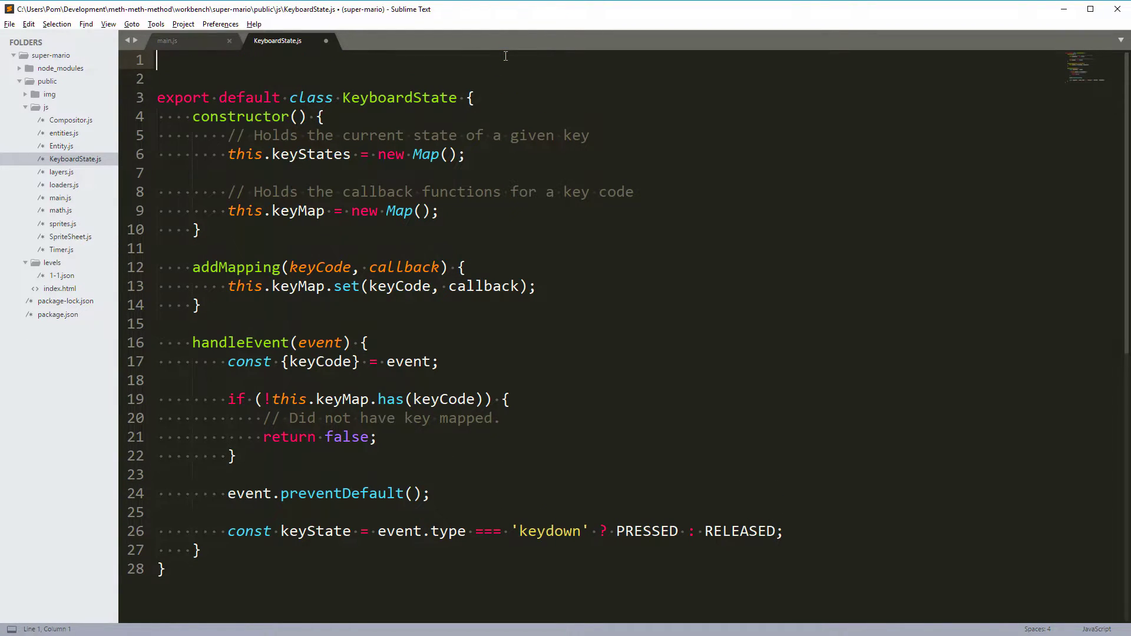
pyautogui.write('const PRESSED = 1;')
pyautogui.press('Return')
pyautogui.write('const RE')
pyautogui.press('Tab')
pyautogui.write('= 0;')
pyautogui.scroll(-5, 799, 258)
# Step: Open blank line 29 after the keyState line, pointing out keyMap, keyState and keyCode
pyautogui.click(799, 258)
pyautogui.press('Return')
pyautogui.press('Return')
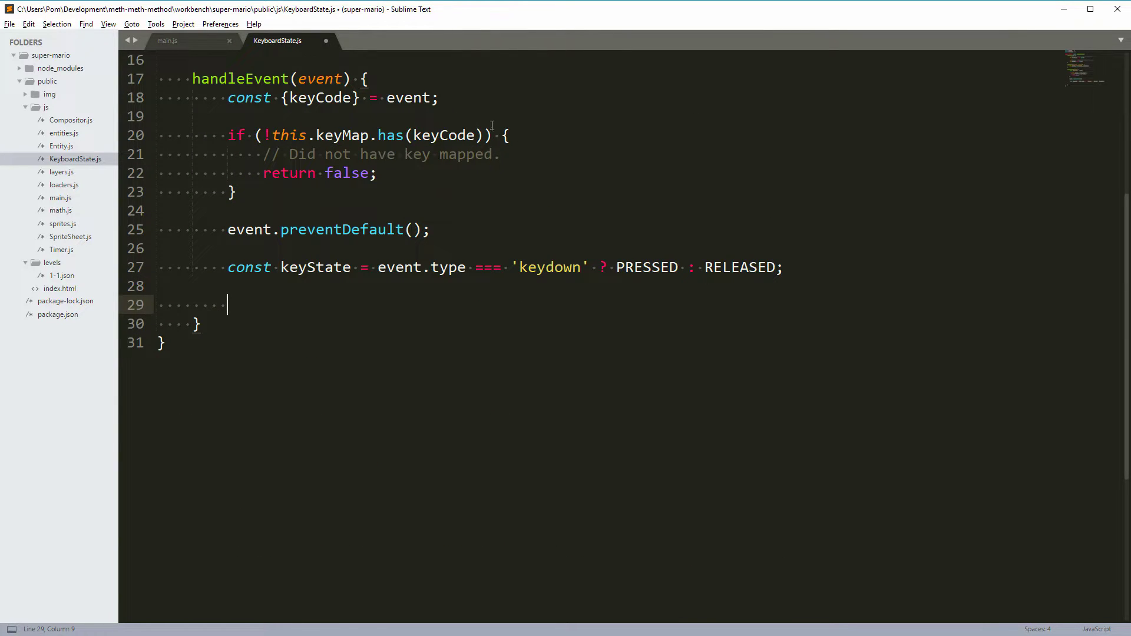
pyautogui.doubleClick(348, 134)
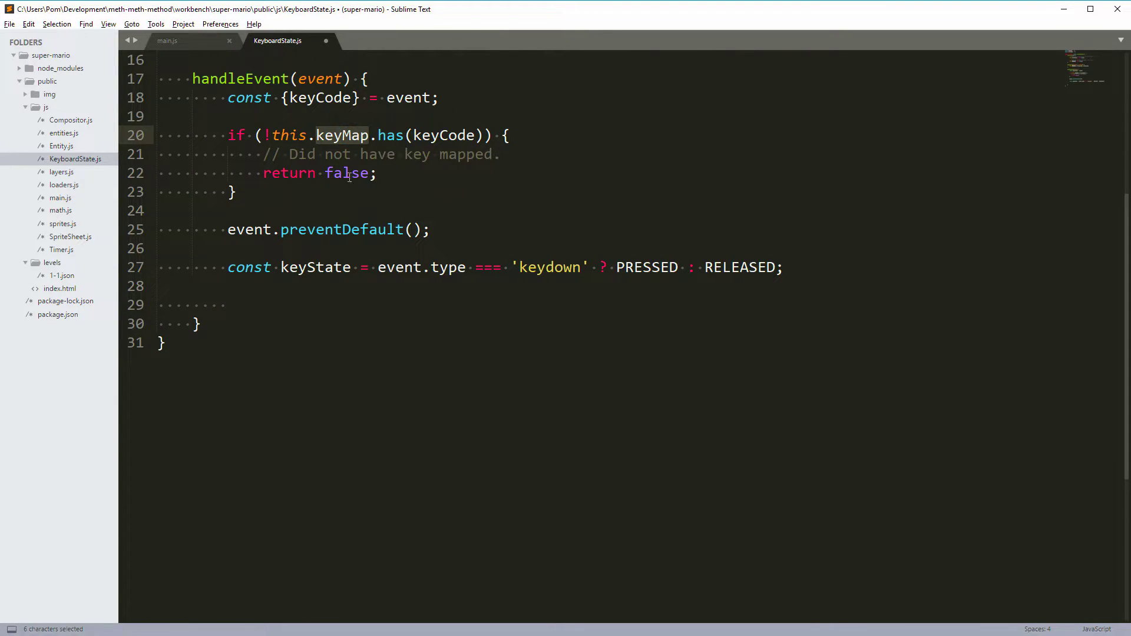
pyautogui.doubleClick(319, 267)
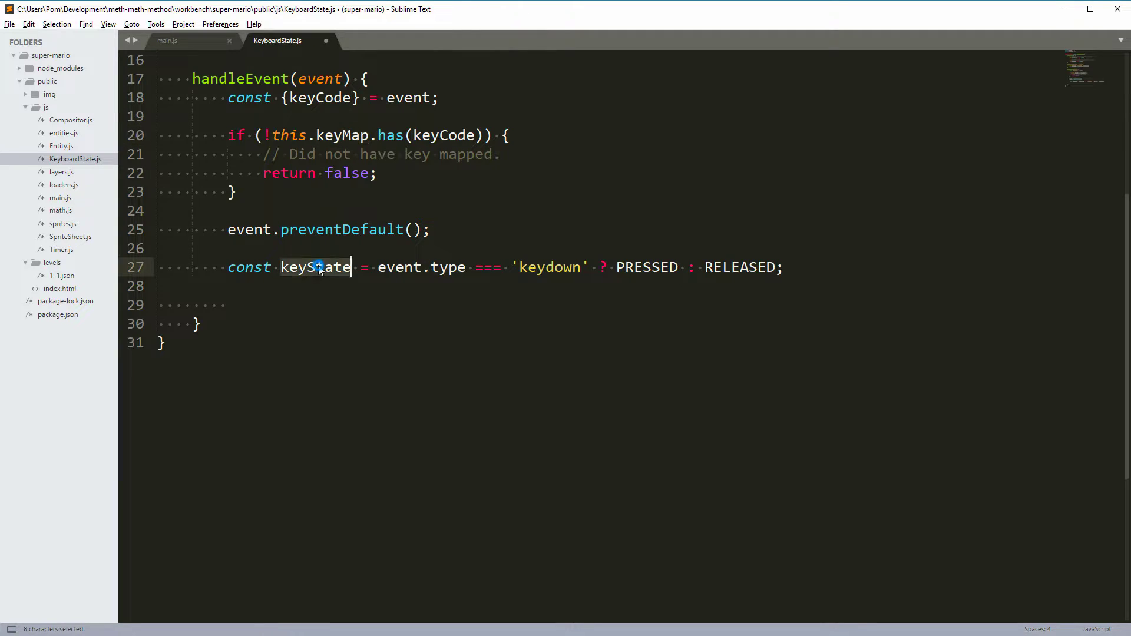
pyautogui.doubleClick(320, 97)
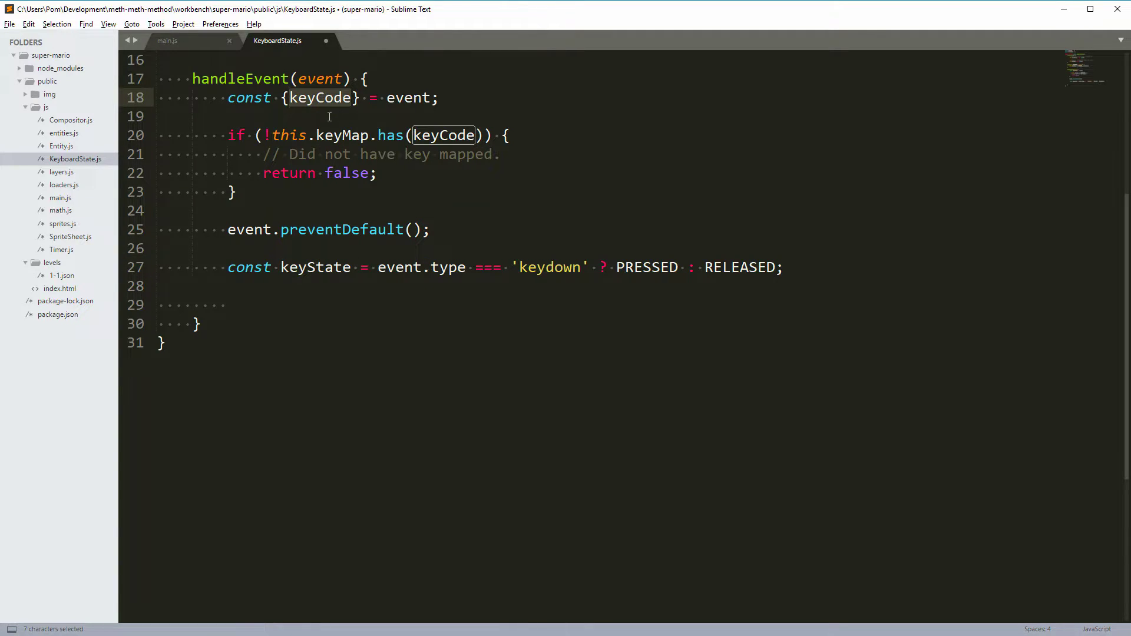
pyautogui.click(296, 298)
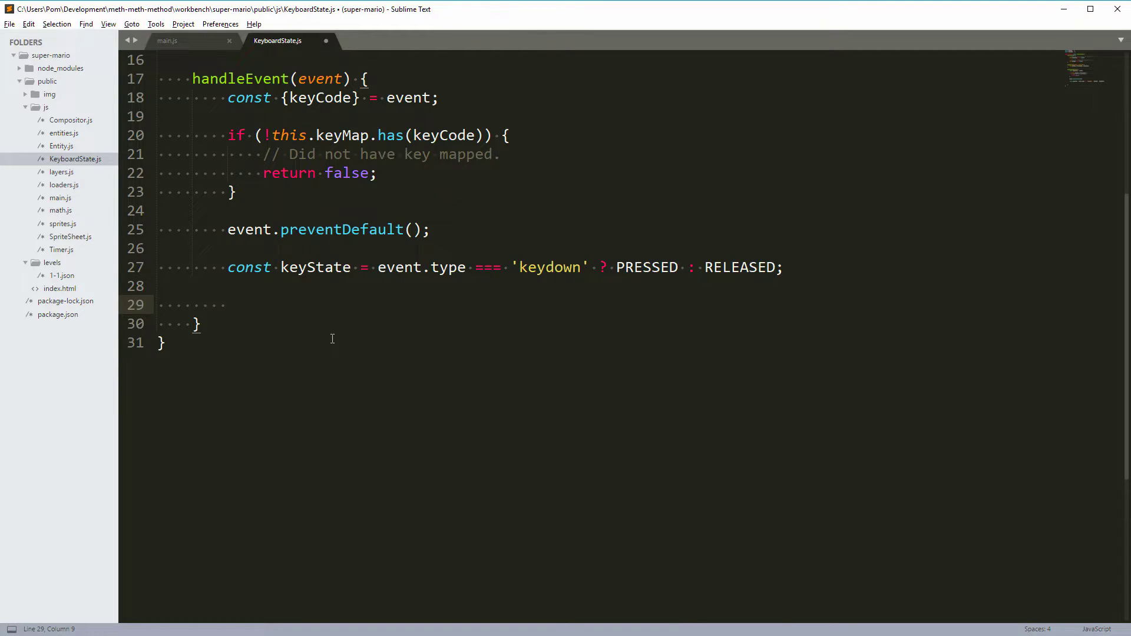
pyautogui.scroll(5, 372, 292)
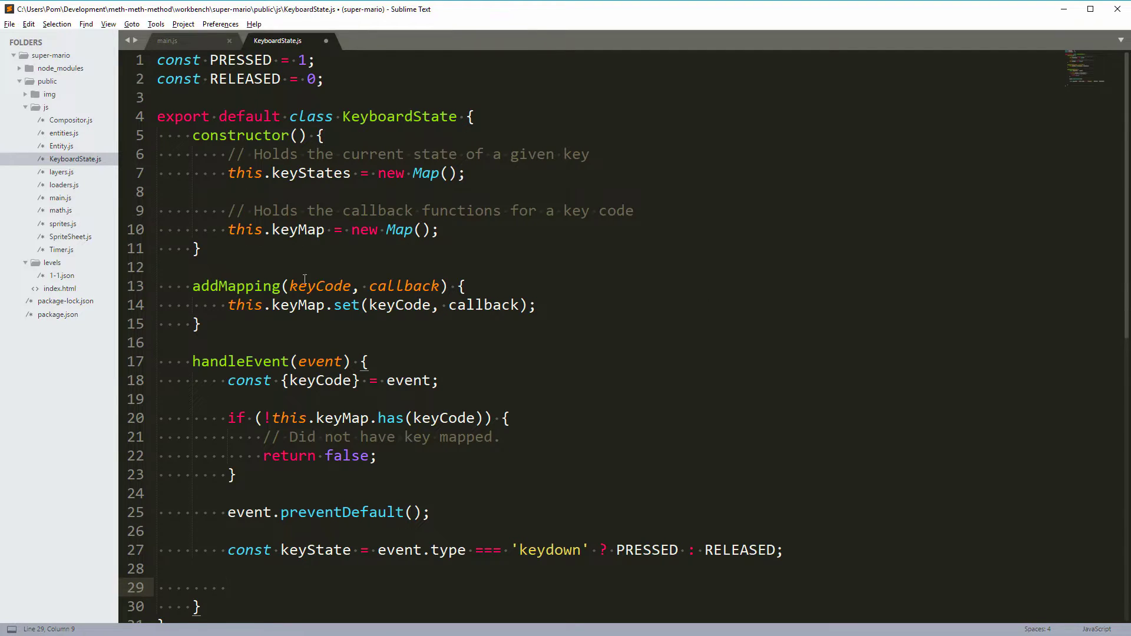
pyautogui.scroll(-1, 291, 296)
pyautogui.scroll(-2, 350, 477)
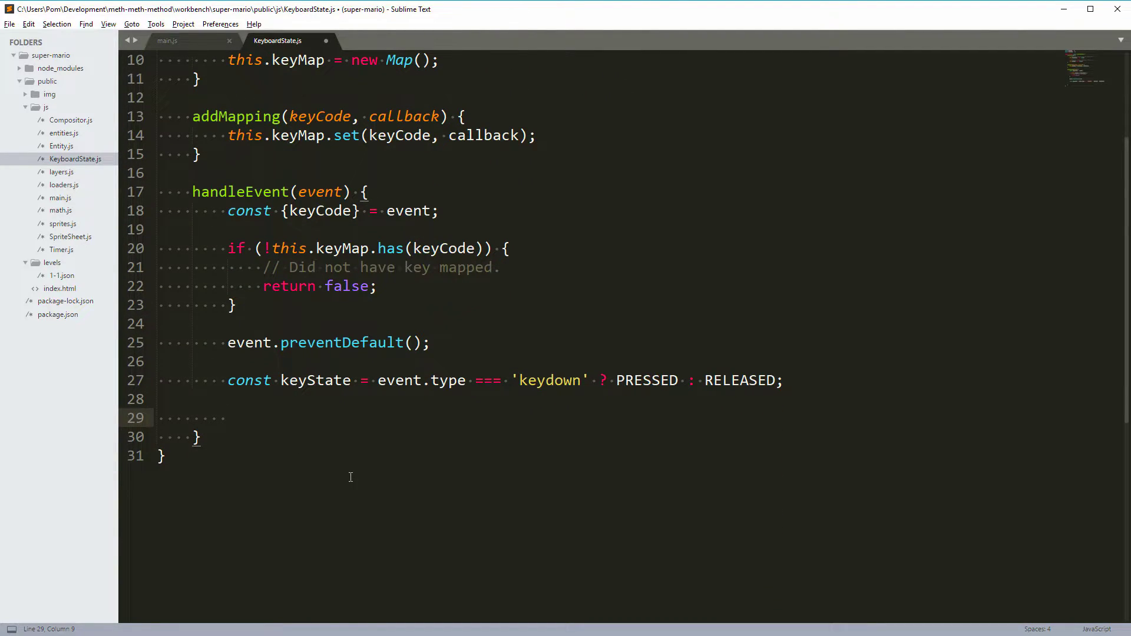
pyautogui.write('if (this.key')
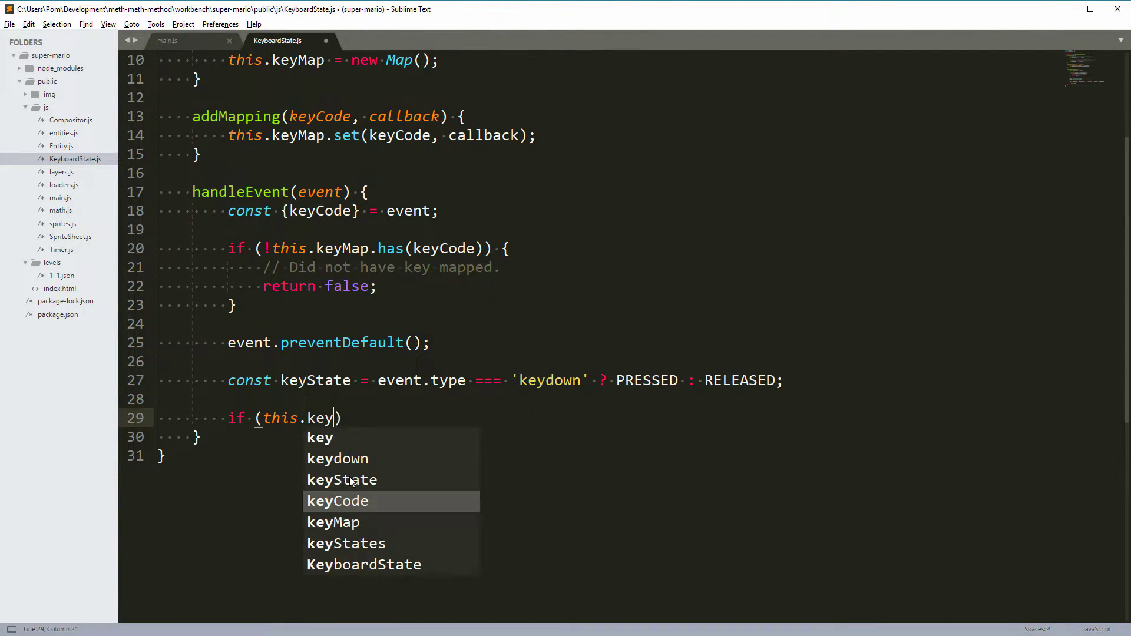
# Step: Add if (this.keyStates.get(keyCode) === keyState) { return; } to handleEvent
pyautogui.press('Up')
pyautogui.press('Return')
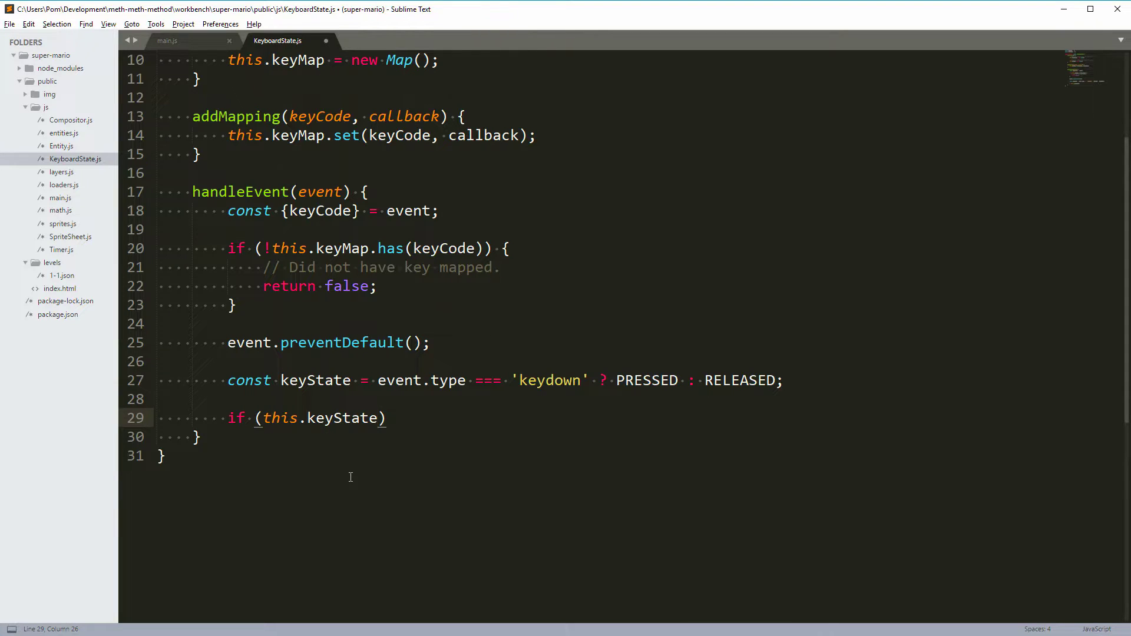
pyautogui.write('s')
pyautogui.write('.get(keyCode) ')
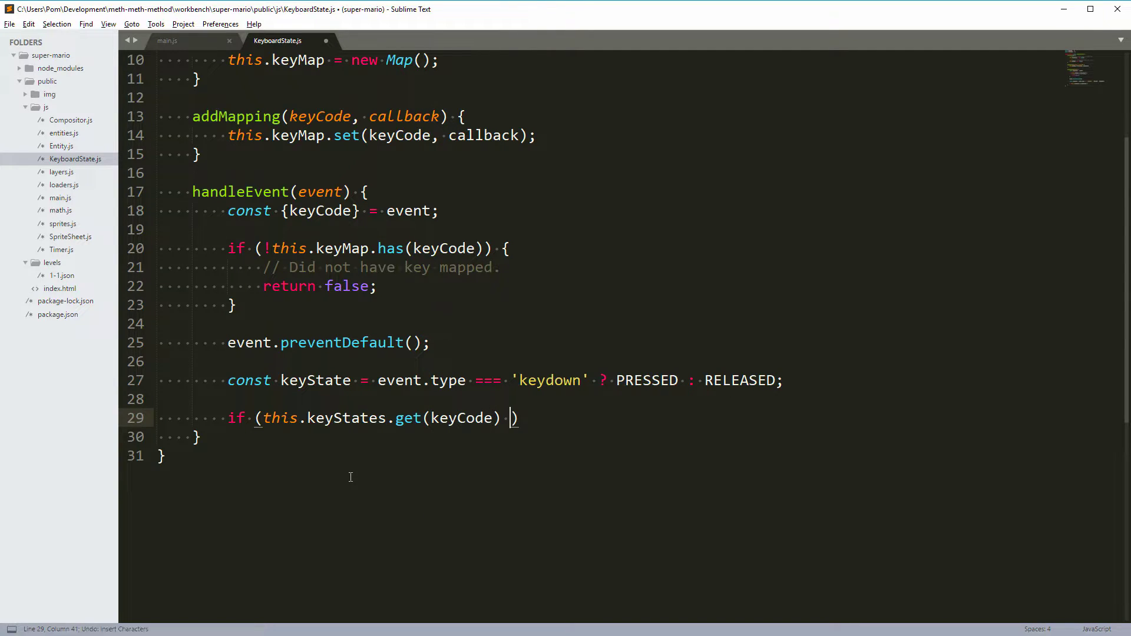
pyautogui.write('=== keyC')
pyautogui.press('Tab')
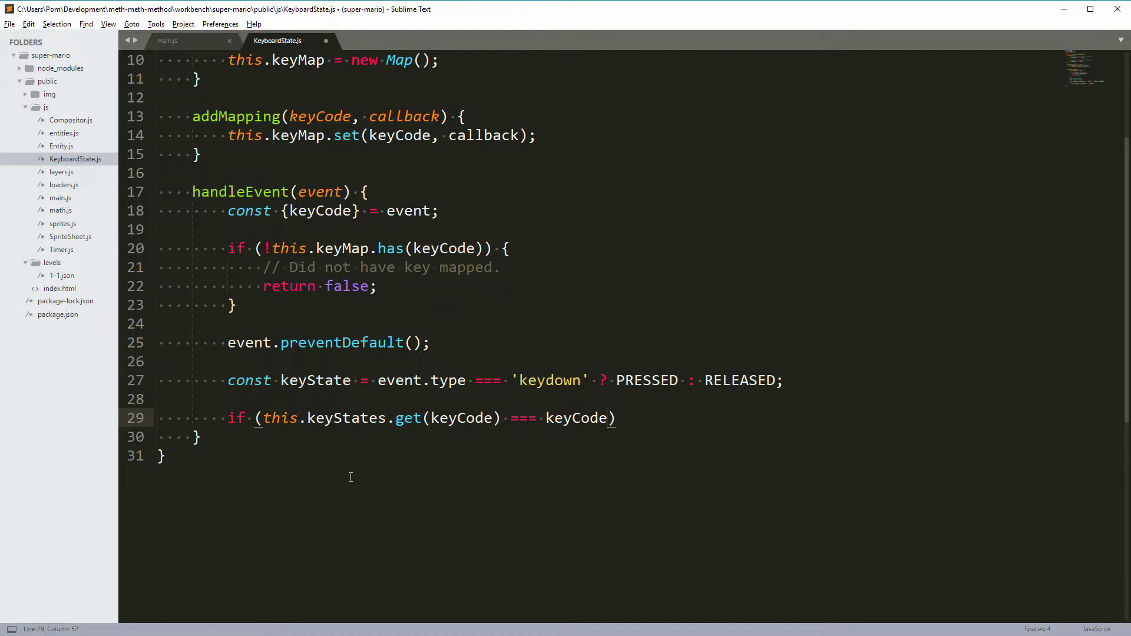
pyautogui.press('BackSpace')
pyautogui.press('BackSpace')
pyautogui.press('BackSpace')
pyautogui.write('State')
pyautogui.press('Right')
pyautogui.write('{')
pyautogui.press('Return')
pyautogui.write('return;')
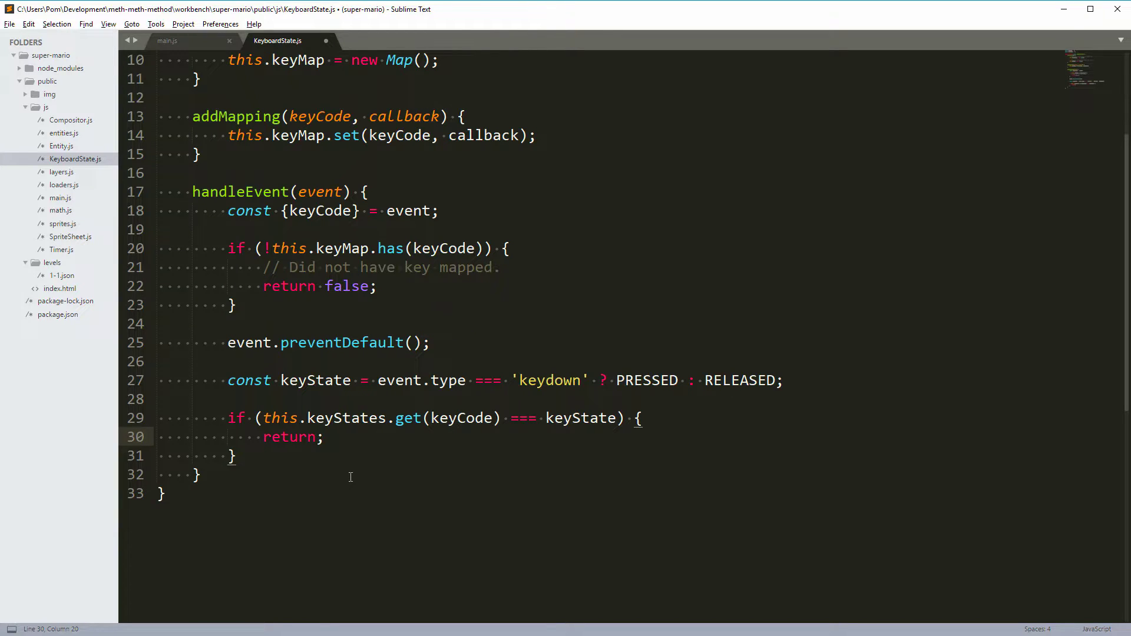
# Step: Change the unmapped-key 'return false' to a bare return
pyautogui.doubleClick(352, 291)
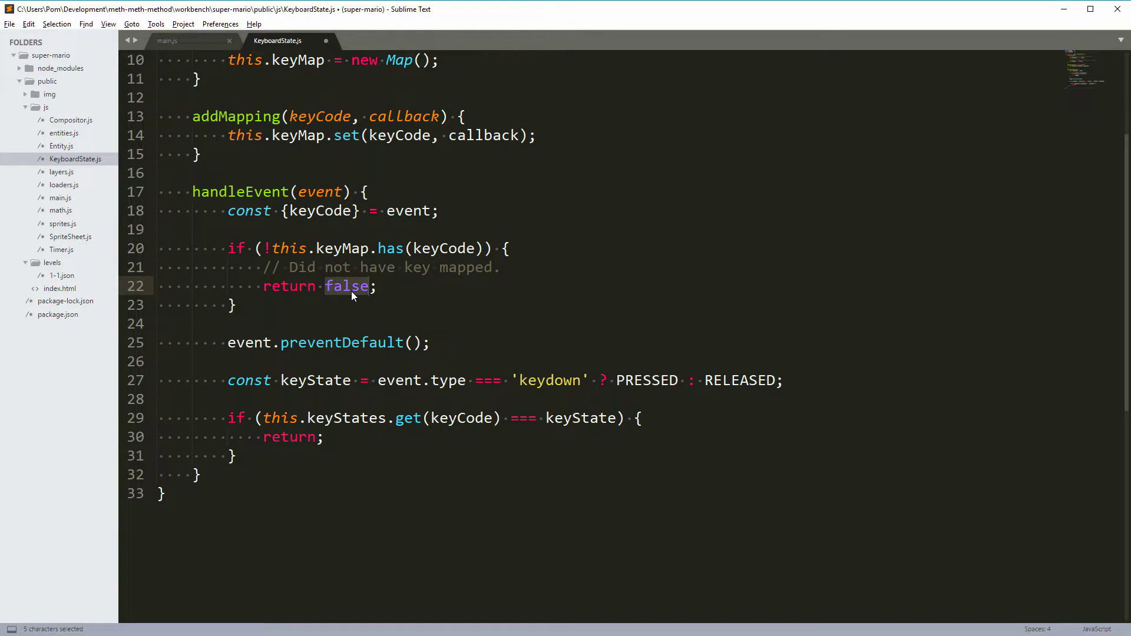
pyautogui.press('BackSpace')
pyautogui.press('BackSpace')
pyautogui.scroll(-1, 347, 245)
pyautogui.click(267, 395)
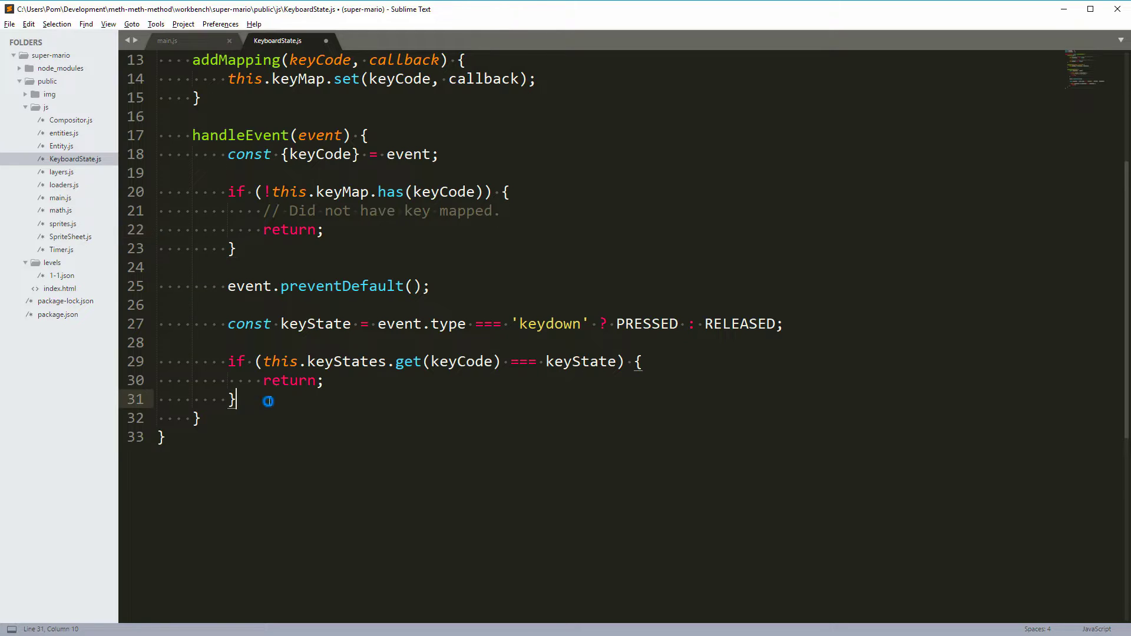
# Step: Add this.keyStates.set(keyCode, keyState) below the if block
pyautogui.press('Return')
pyautogui.press('Return')
pyautogui.click(267, 361)
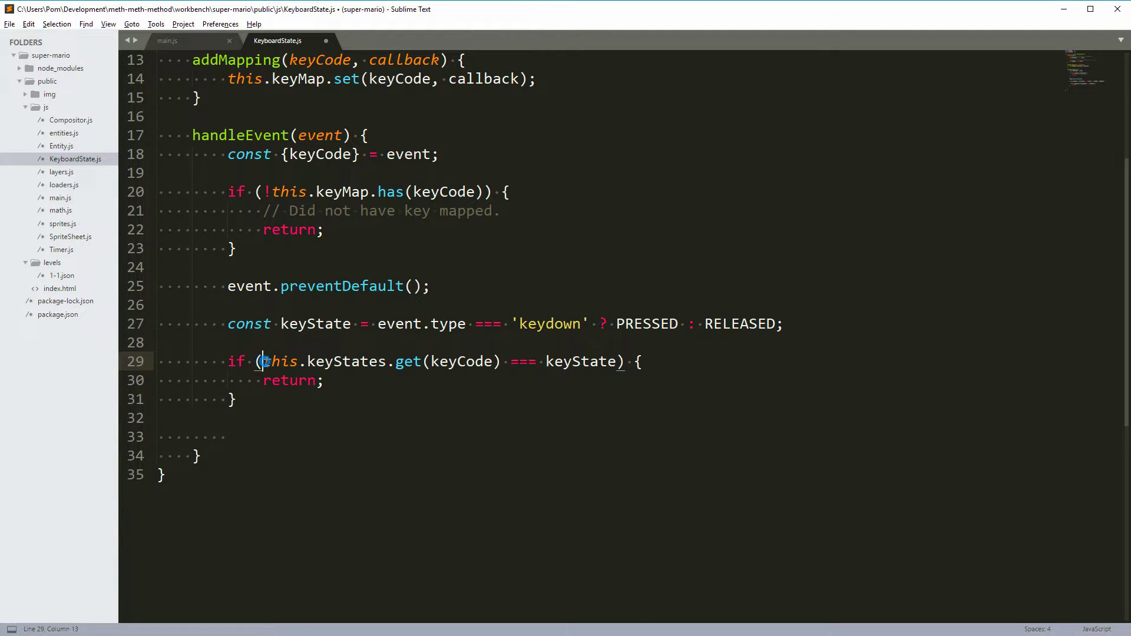
pyautogui.keyDown('shift'); pyautogui.click(501, 362); pyautogui.keyUp('shift')
pyautogui.hotkey('ctrl', 'c')
pyautogui.click(390, 407)
pyautogui.press('Return')
pyautogui.press('Return')
pyautogui.hotkey('ctrl', 'v')
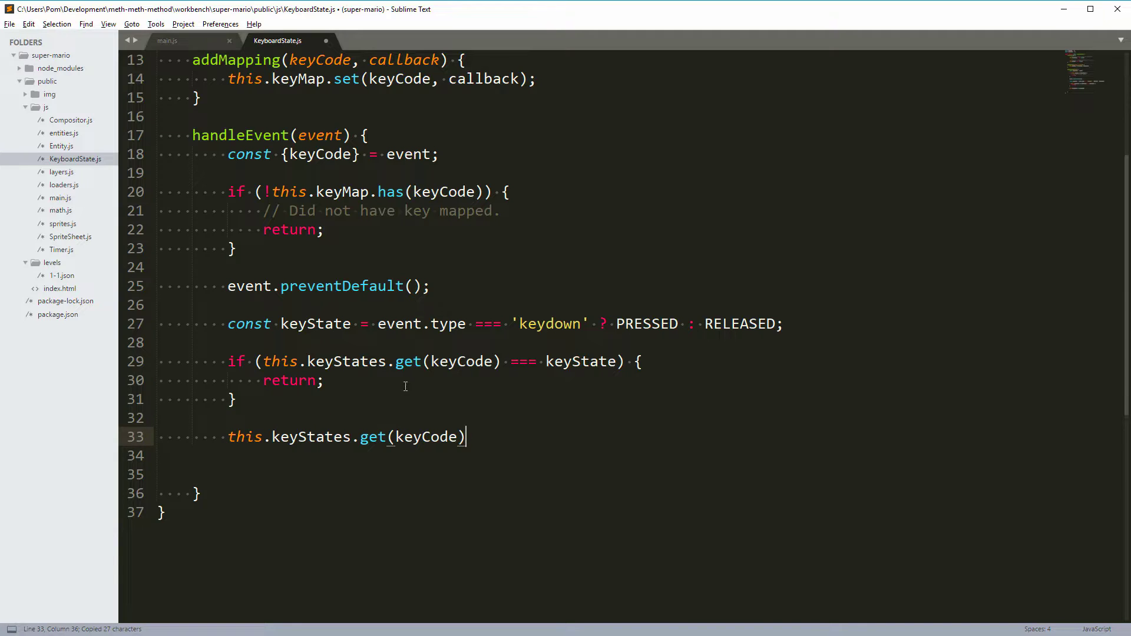
pyautogui.doubleClick(375, 436)
pyautogui.write('set')
pyautogui.press('End')
pyautogui.press('Left')
pyautogui.write(', key')
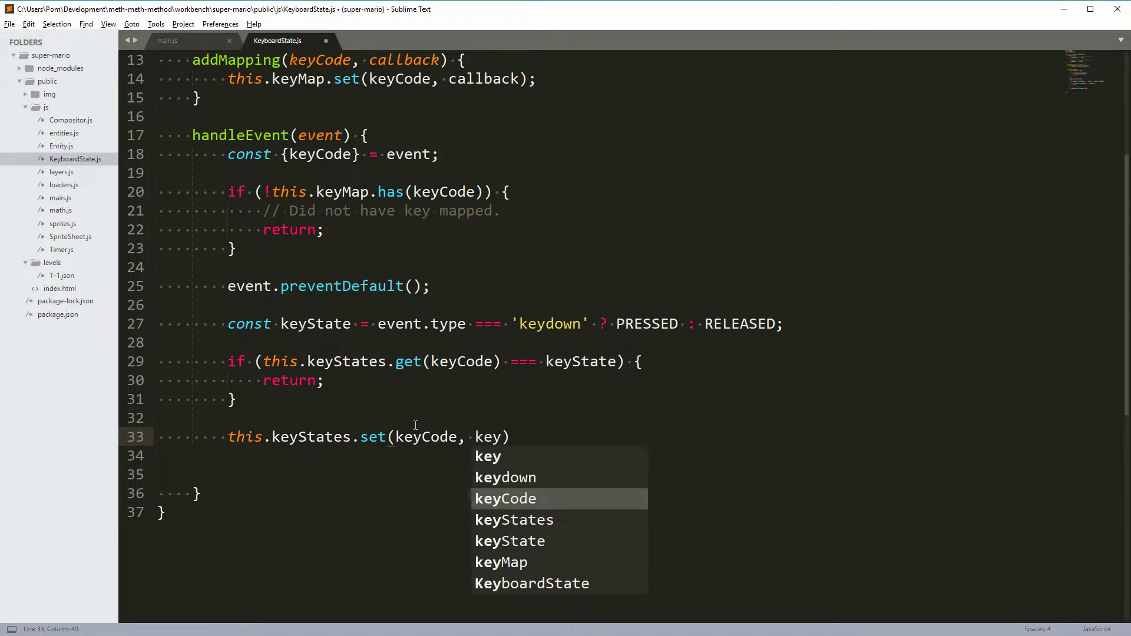
pyautogui.write('S')
pyautogui.press('Return')
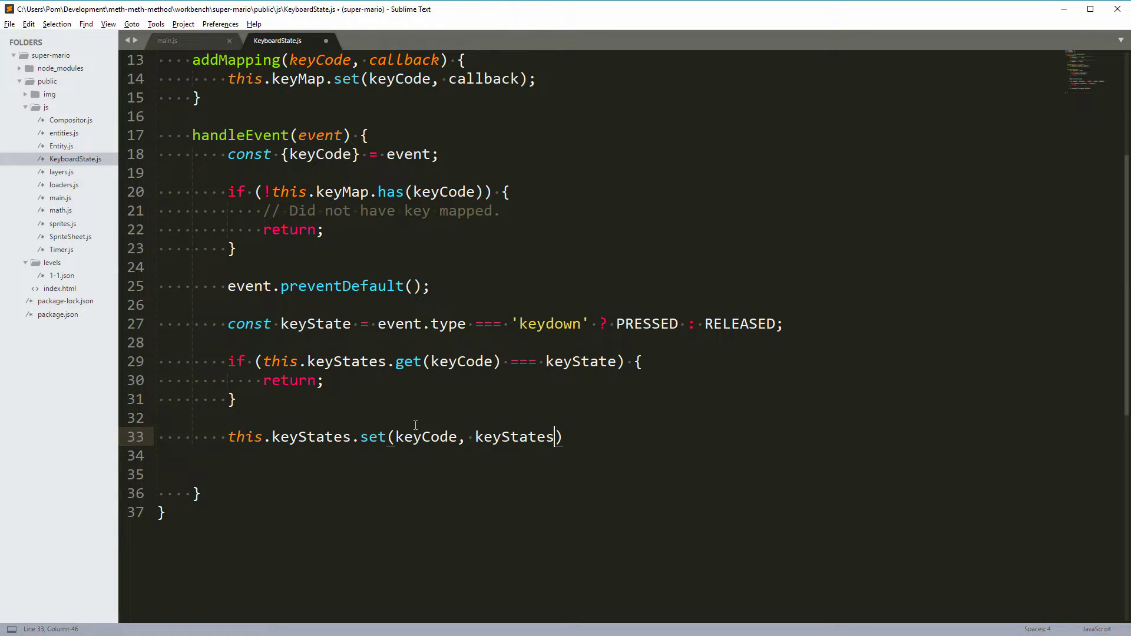
pyautogui.press('BackSpace')
pyautogui.press('End')
pyautogui.write(';')
# Step: Call the mapped callback with this.keyMap.get(keyCode)(keyState)
pyautogui.doubleClick(581, 361)
pyautogui.doubleClick(513, 437)
pyautogui.click(579, 437)
pyautogui.press('Return')
pyautogui.press('Return')
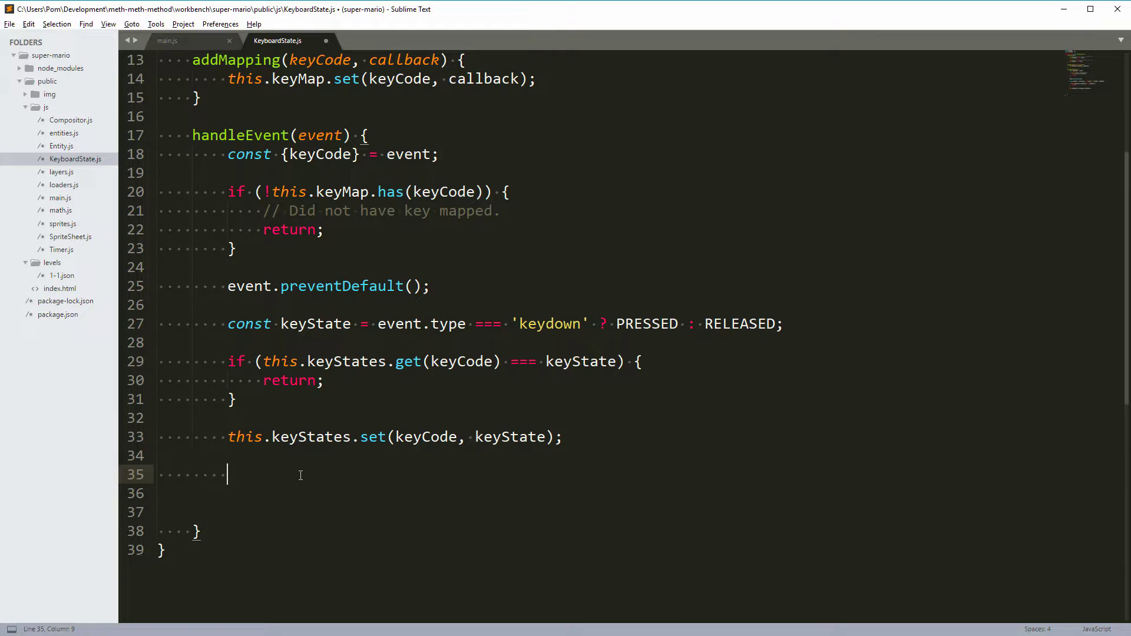
pyautogui.write('this.keyMap.get(keyC')
pyautogui.press('Tab')
pyautogui.write(')(key')
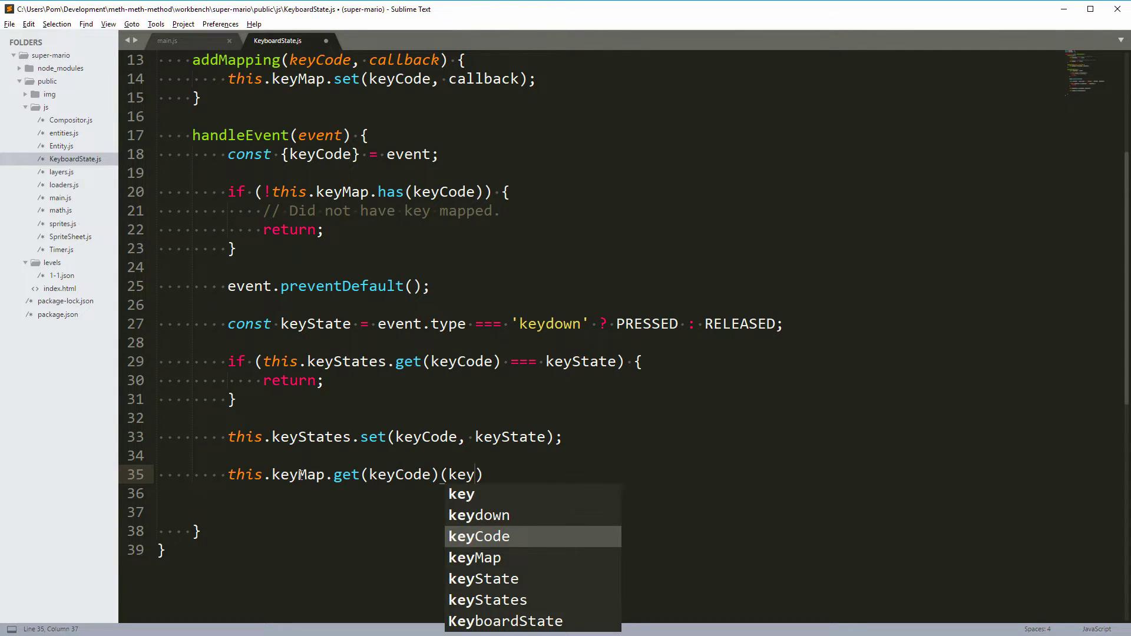
pyautogui.write('State);')
pyautogui.press('Delete')
pyautogui.press('Delete')
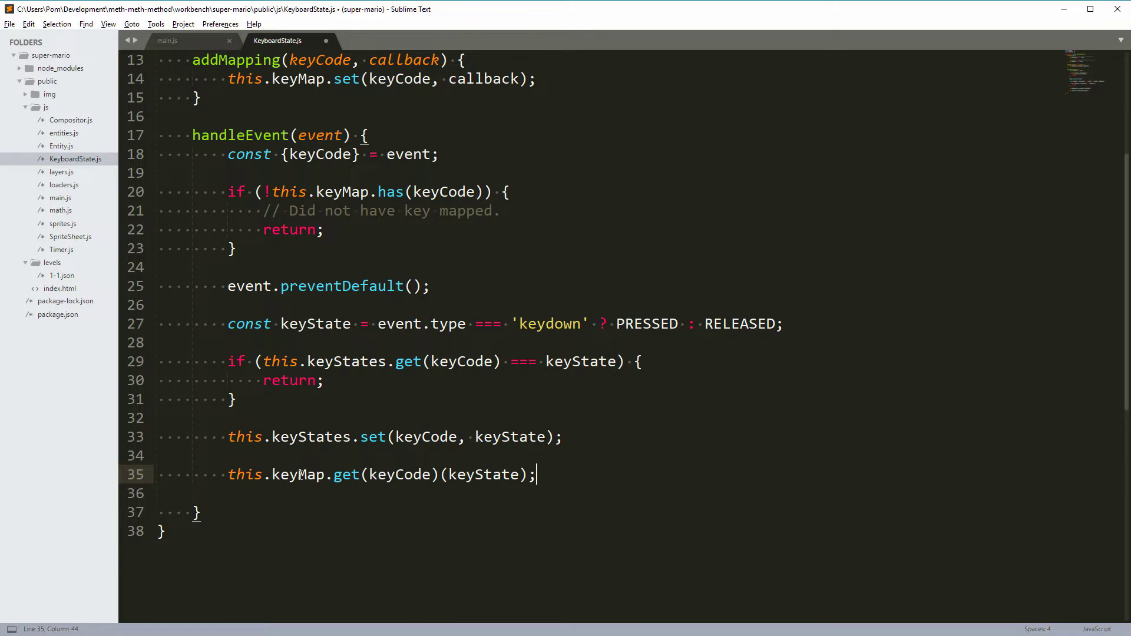
pyautogui.press('Down')
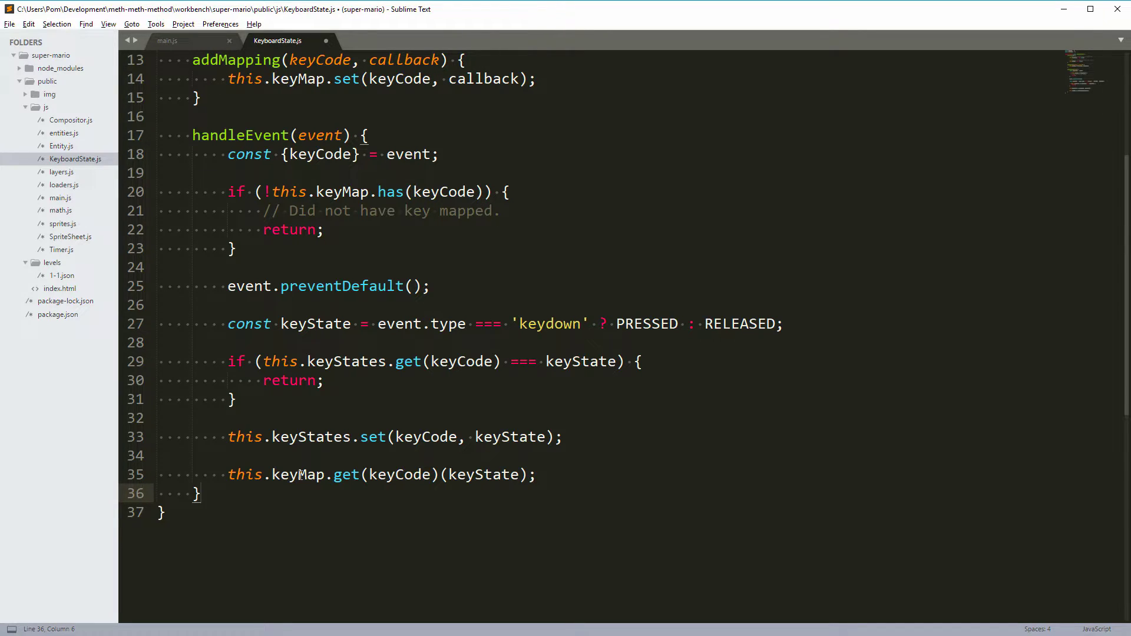
# Step: Add an empty listenTo(window) { } method after handleEvent
pyautogui.press('Return')
pyautogui.press('Return')
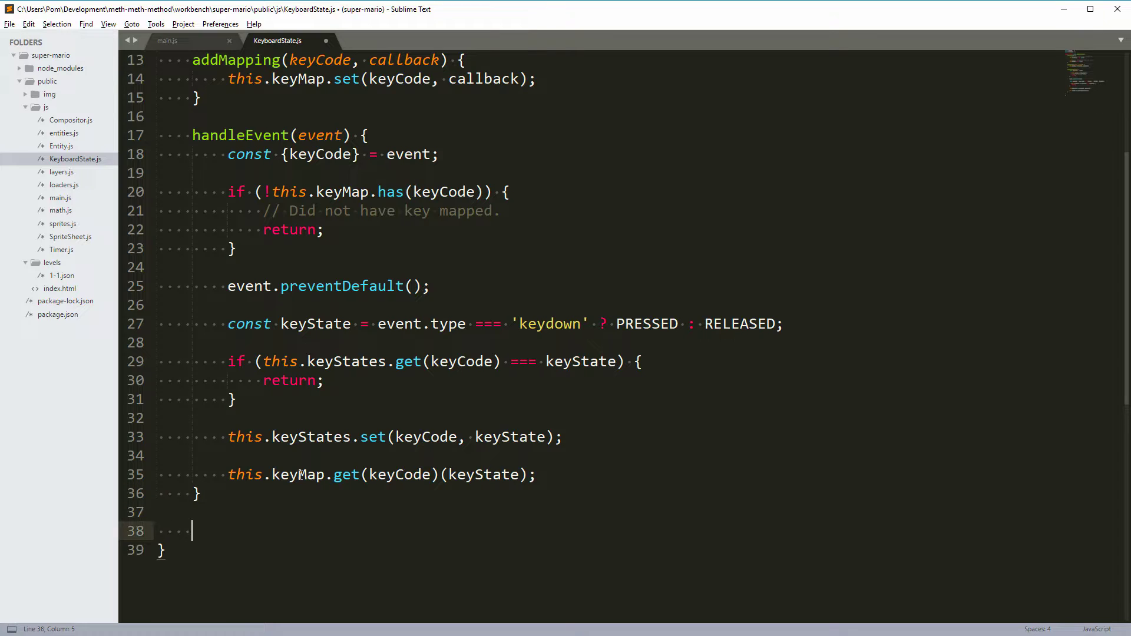
pyautogui.write('liastd')
pyautogui.press('BackSpace')
pyautogui.press('BackSpace')
pyautogui.press('BackSpace')
pyautogui.press('BackSpace')
pyautogui.write('stenTo(window)')
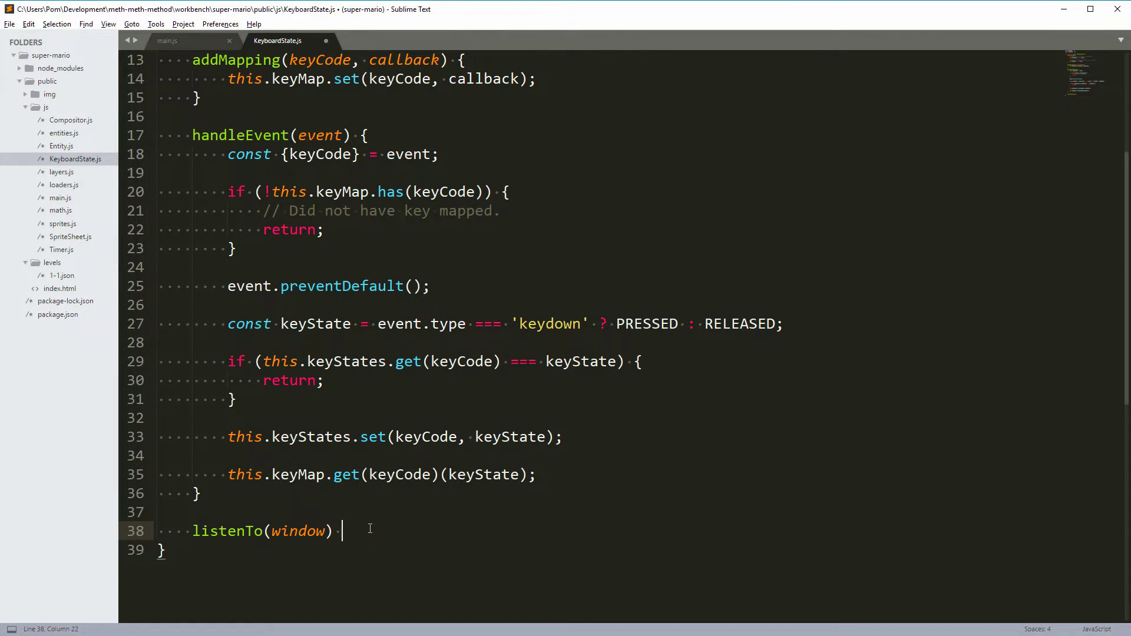
pyautogui.write('{')
pyautogui.press('Return')
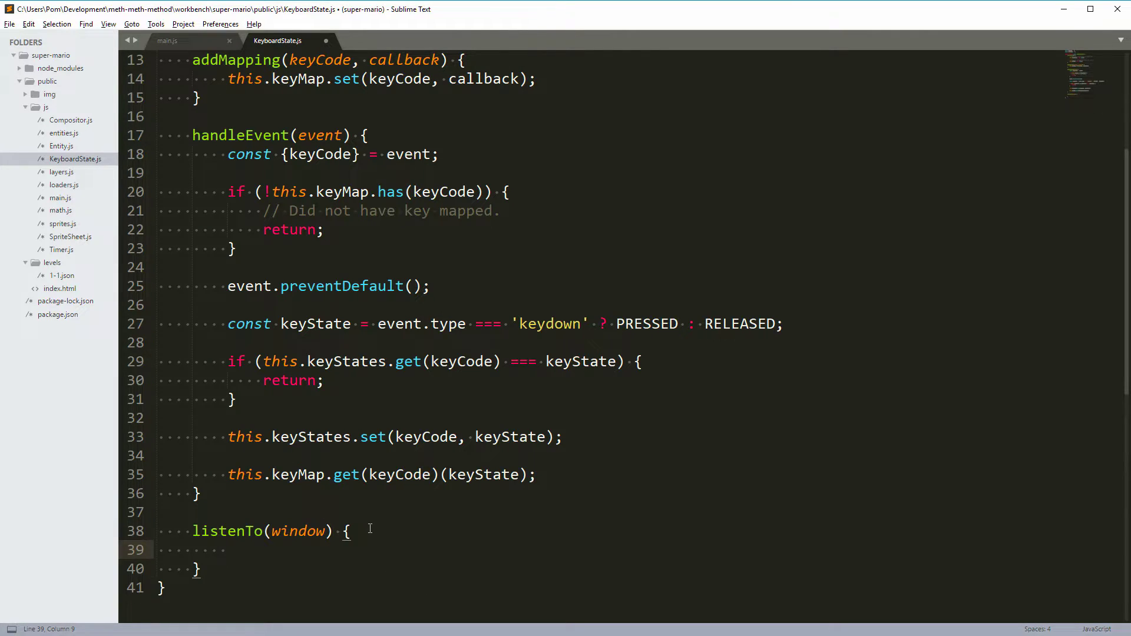
# Step: Copy main.js's keydown listener and paste it, indented, into listenTo
pyautogui.hotkey('ctrl', 'Tab')
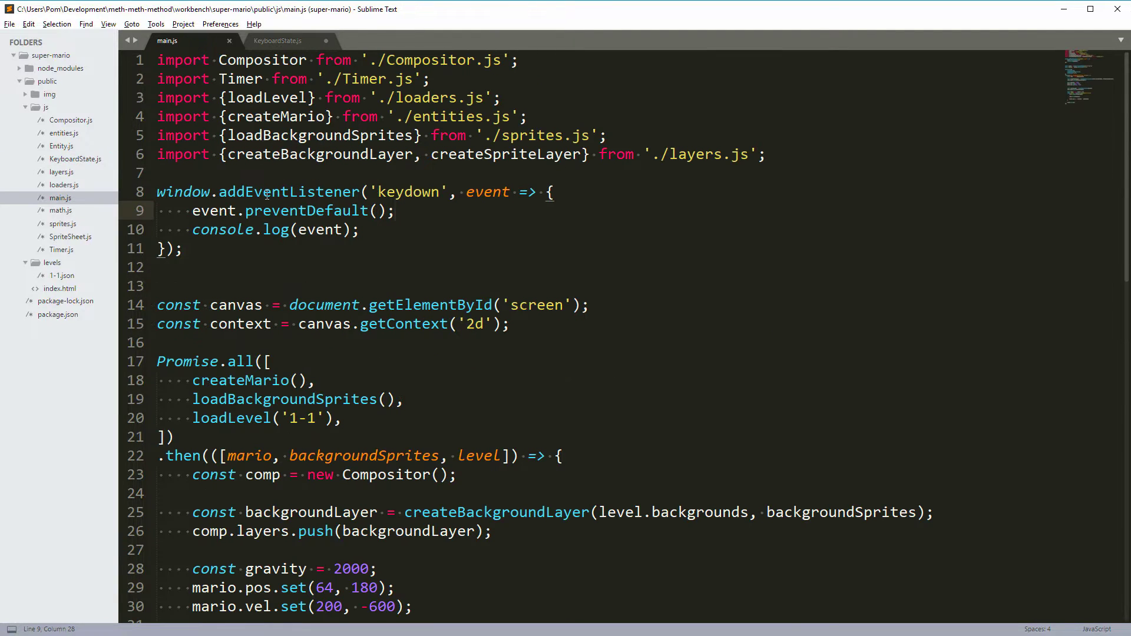
pyautogui.moveTo(265, 195); pyautogui.dragTo(272, 196)
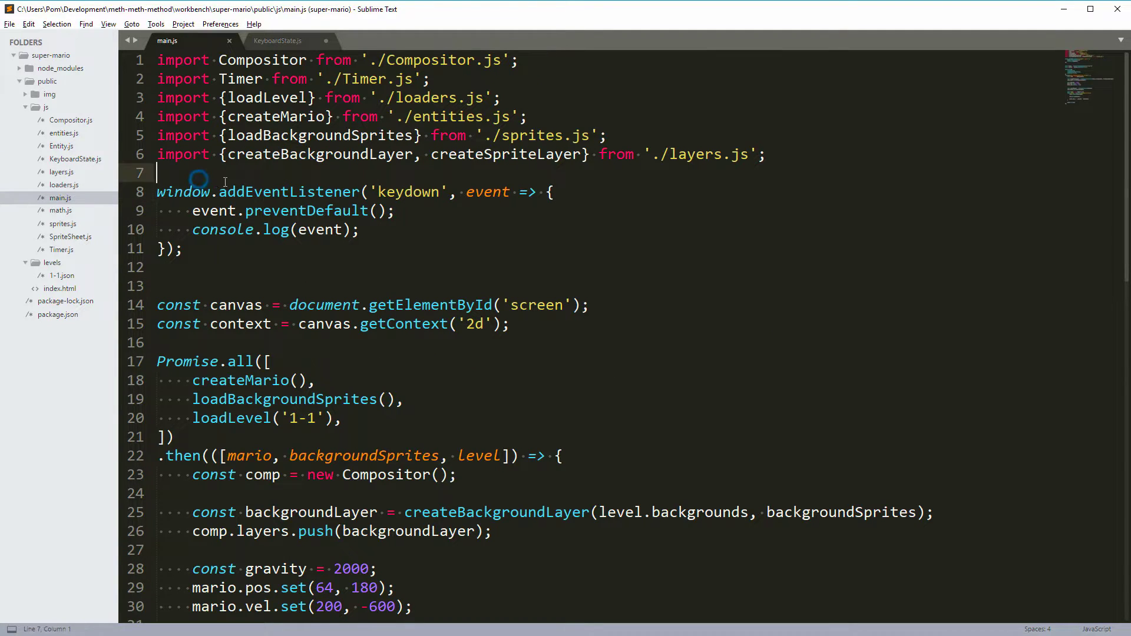
pyautogui.moveTo(158, 173); pyautogui.dragTo(183, 250)
pyautogui.hotkey('ctrl', 'c')
pyautogui.click(291, 59)
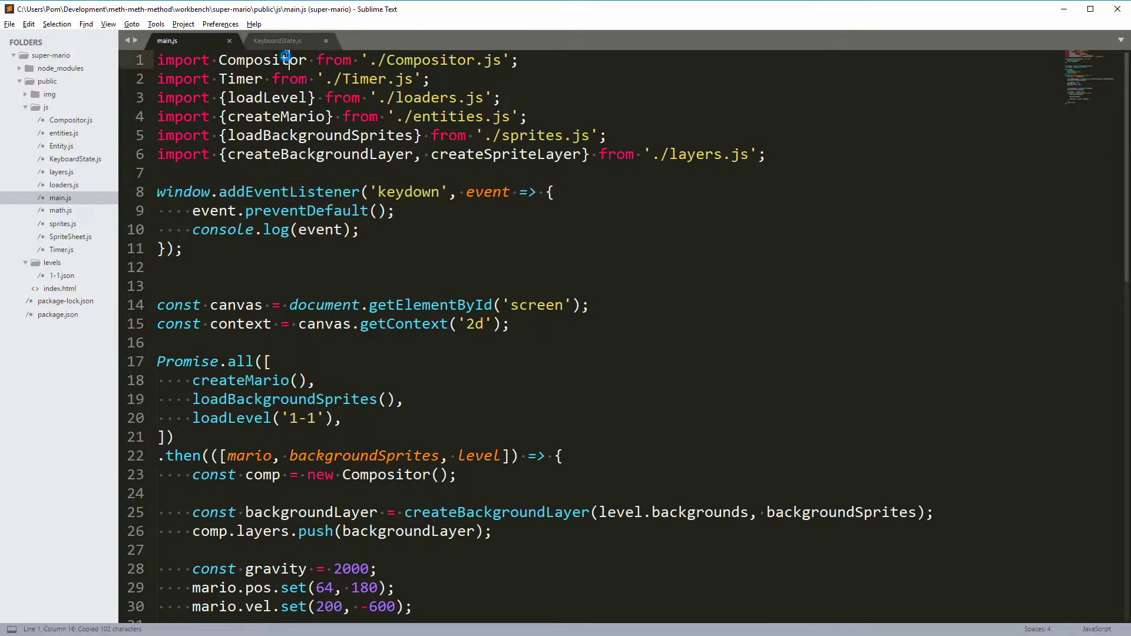
pyautogui.hotkey('ctrl', 'Tab')
pyautogui.hotkey('ctrl', 'v')
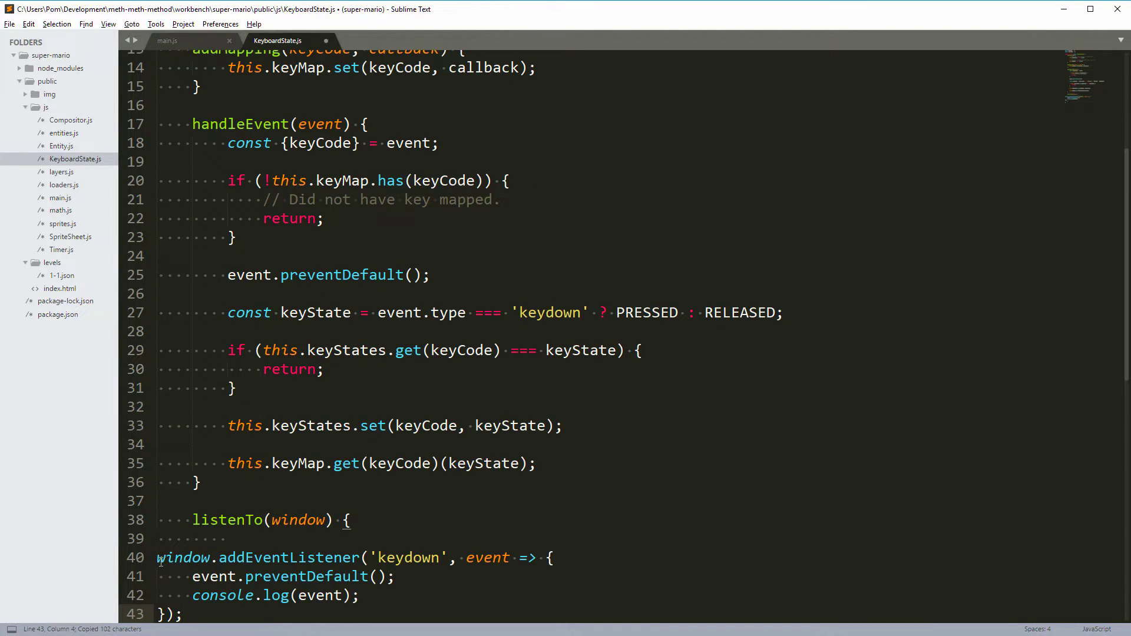
pyautogui.moveTo(221, 614); pyautogui.dragTo(160, 558)
pyautogui.press('Tab')
pyautogui.scroll(-2, 300, 576)
# Step: Remove the console.log line from the pasted listener and tidy its indentation
pyautogui.click(431, 497)
pyautogui.press('Up')
pyautogui.press('Up')
pyautogui.press('Down')
pyautogui.press('End')
pyautogui.hotkey('shift', 'Home')
pyautogui.hotkey('shift', 'Home')
pyautogui.press('BackSpace')
pyautogui.press('Delete')
pyautogui.press('Up')
pyautogui.press('Up')
pyautogui.hotkey('shift', 'Down')
pyautogui.hotkey('shift', 'Down')
pyautogui.press('Tab')
pyautogui.press('Up')
pyautogui.press('Up')
pyautogui.press('Up')
pyautogui.press('BackSpace')
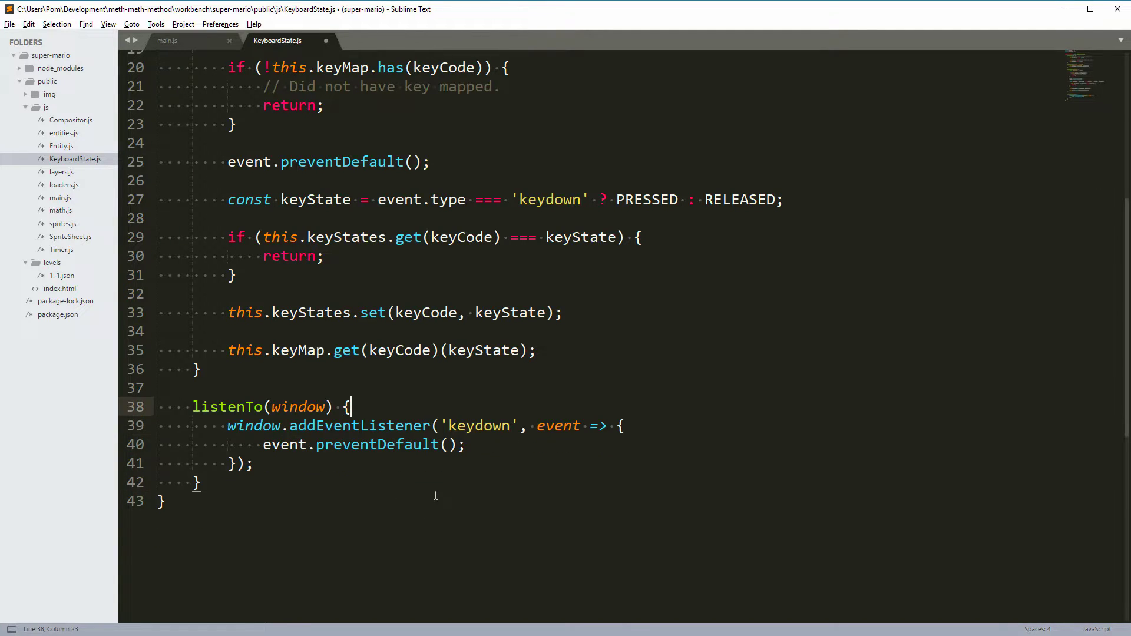
# Step: Replace event.preventDefault() with this.handleEvent(event) in the listener
pyautogui.press('Down')
pyautogui.press('Down')
pyautogui.press('End')
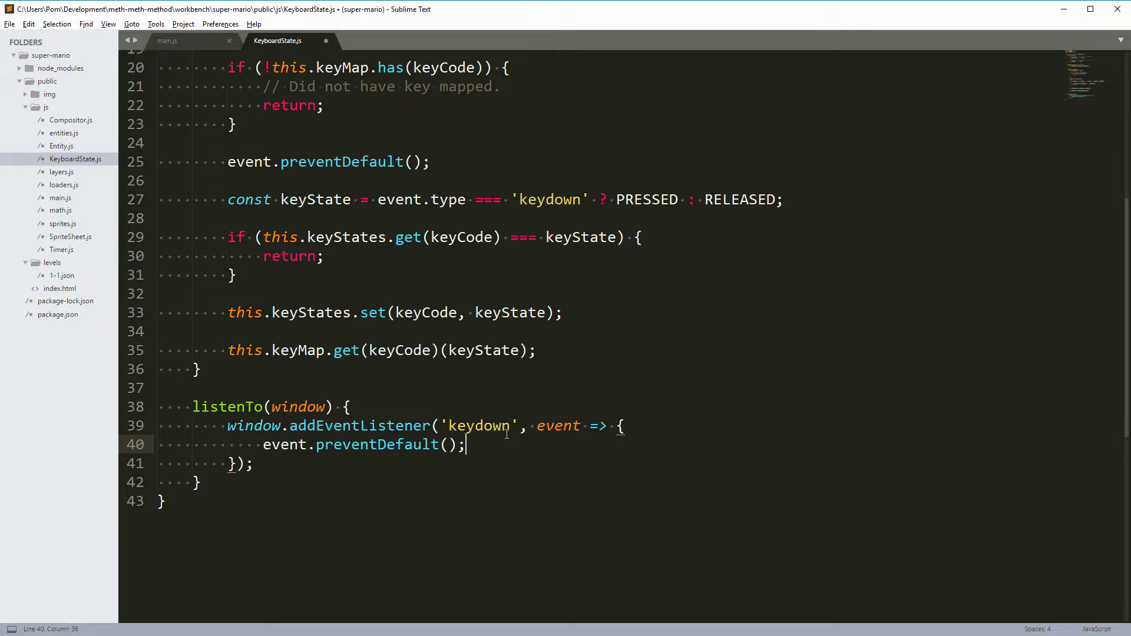
pyautogui.press('Up')
pyautogui.press('End')
pyautogui.press('Return')
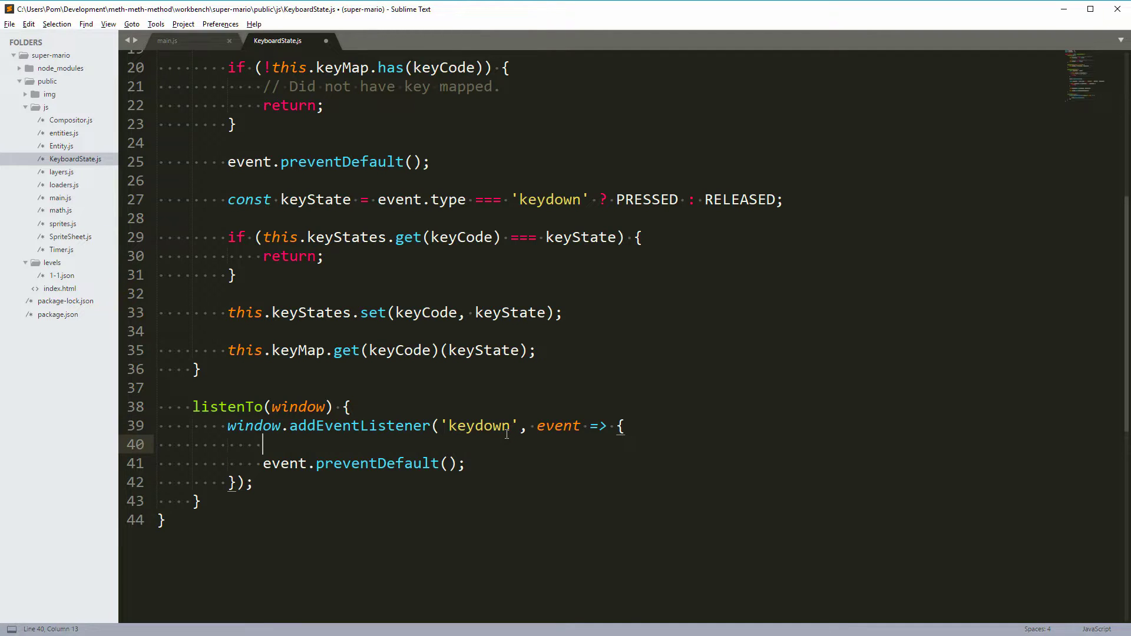
pyautogui.scroll(4, 509, 430)
pyautogui.doubleClick(239, 236)
pyautogui.hotkey('ctrl', 'c')
pyautogui.scroll(-3, 298, 273)
pyautogui.doubleClick(281, 520)
pyautogui.write('this')
pyautogui.doubleClick(314, 521)
pyautogui.hotkey('ctrl', 'v')
pyautogui.press('Right')
pyautogui.write('event')
pyautogui.press('End')
pyautogui.press('Up')
pyautogui.hotkey('ctrl', 'shift', 'k')
pyautogui.press('End')
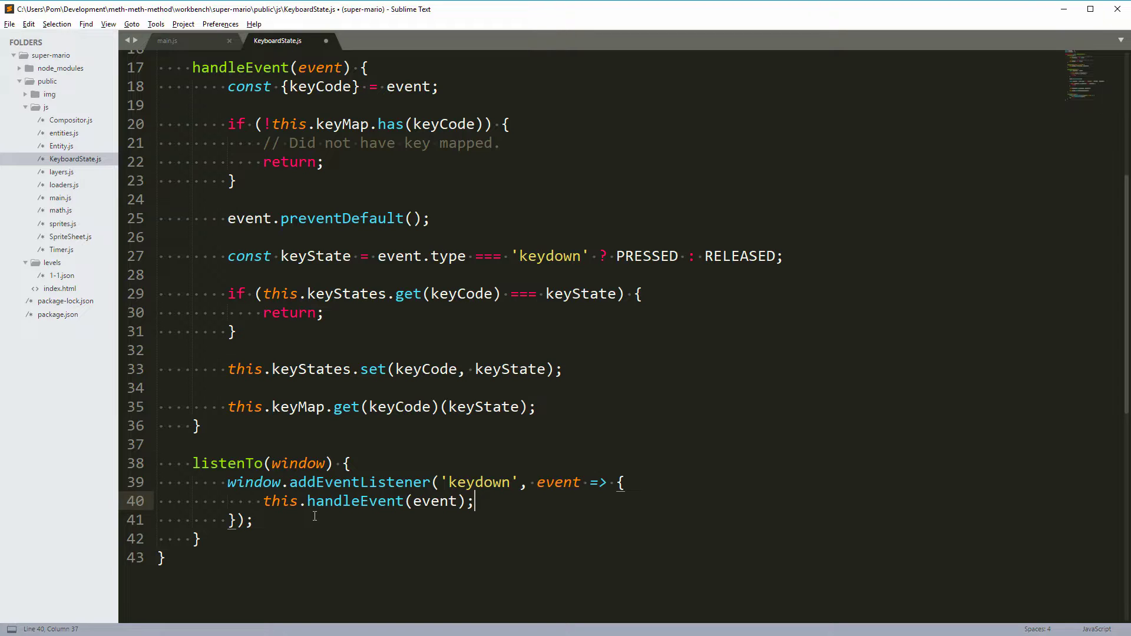
# Step: Start a ['keydown', 'keyup'].forEach(eventName => ...) loop above the listener
pyautogui.doubleClick(479, 483)
pyautogui.hotkey('ctrl', 'c')
pyautogui.click(440, 483)
pyautogui.keyDown('shift'); pyautogui.click(522, 483); pyautogui.keyUp('shift')
pyautogui.hotkey('ctrl', 'x')
pyautogui.hotkey('ctrl', 'shift', 'Return')
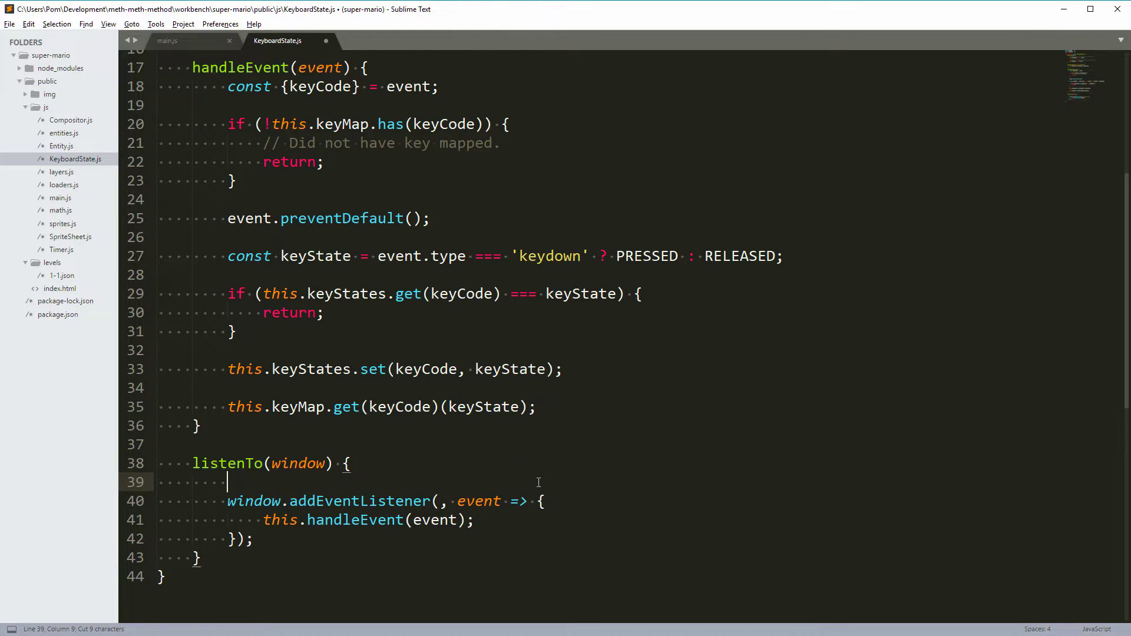
pyautogui.write('[')
pyautogui.hotkey('ctrl', 'v')
pyautogui.write(', ')
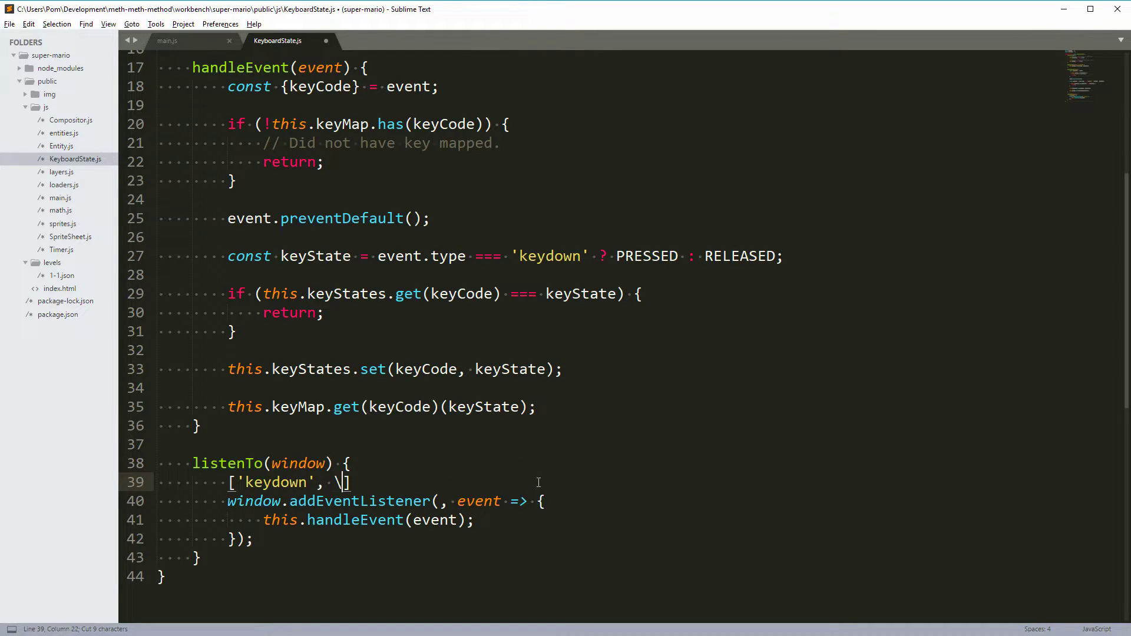
pyautogui.write("'keyup")
pyautogui.press('Right')
pyautogui.press('Right')
pyautogui.write('.forEach(')
pyautogui.write('event')
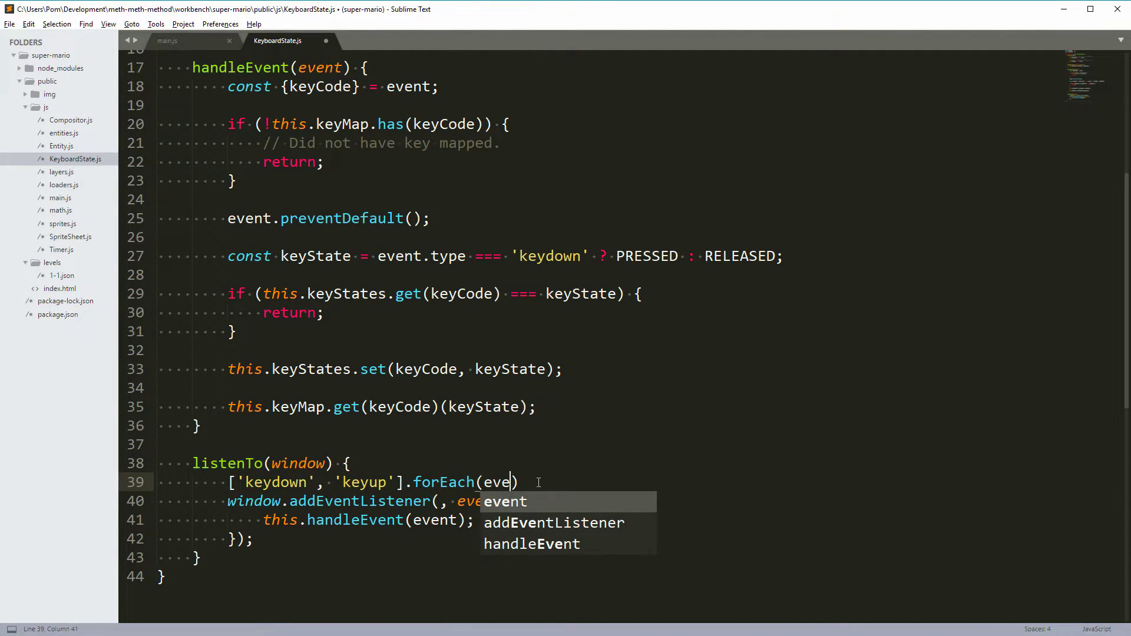
pyautogui.write('n')
pyautogui.press('BackSpace')
pyautogui.write('Name =>')
pyautogui.press('Delete')
pyautogui.write('{')
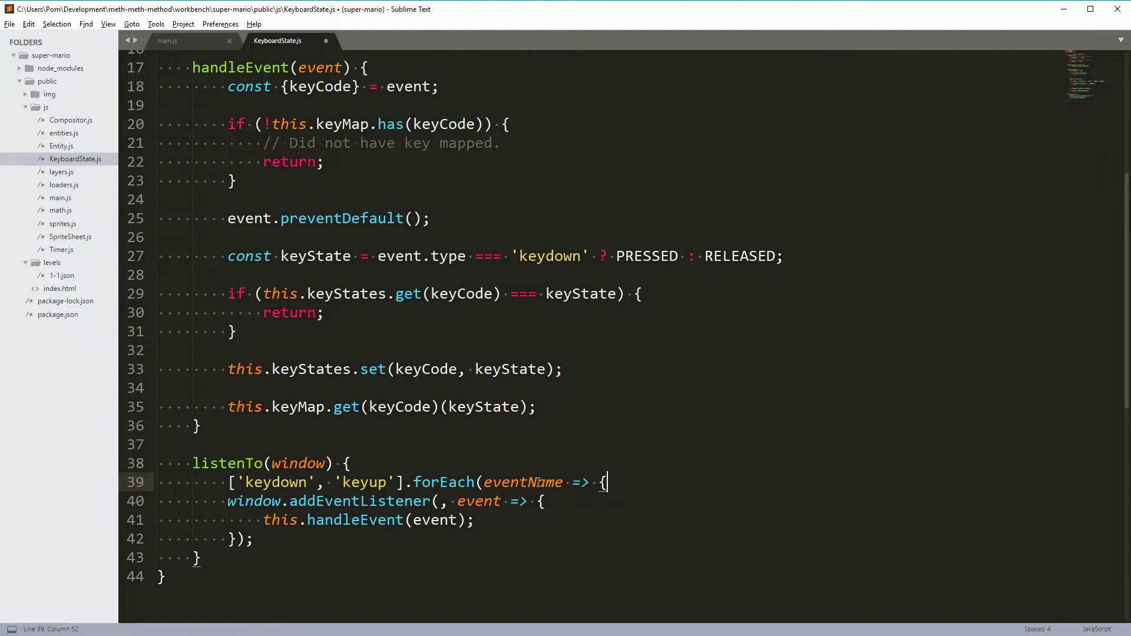
# Step: Indent the listener inside the loop, close the loop, and save KeyboardState.js
pyautogui.press('Down')
pyautogui.press('Home')
pyautogui.hotkey('shift', 'Down')
pyautogui.hotkey('shift', 'Down')
pyautogui.hotkey('shift', 'End')
pyautogui.press('Tab')
pyautogui.press('Right')
pyautogui.press('Return')
pyautogui.write('});')
pyautogui.hotkey('ctrl', 's')
pyautogui.click(581, 363)
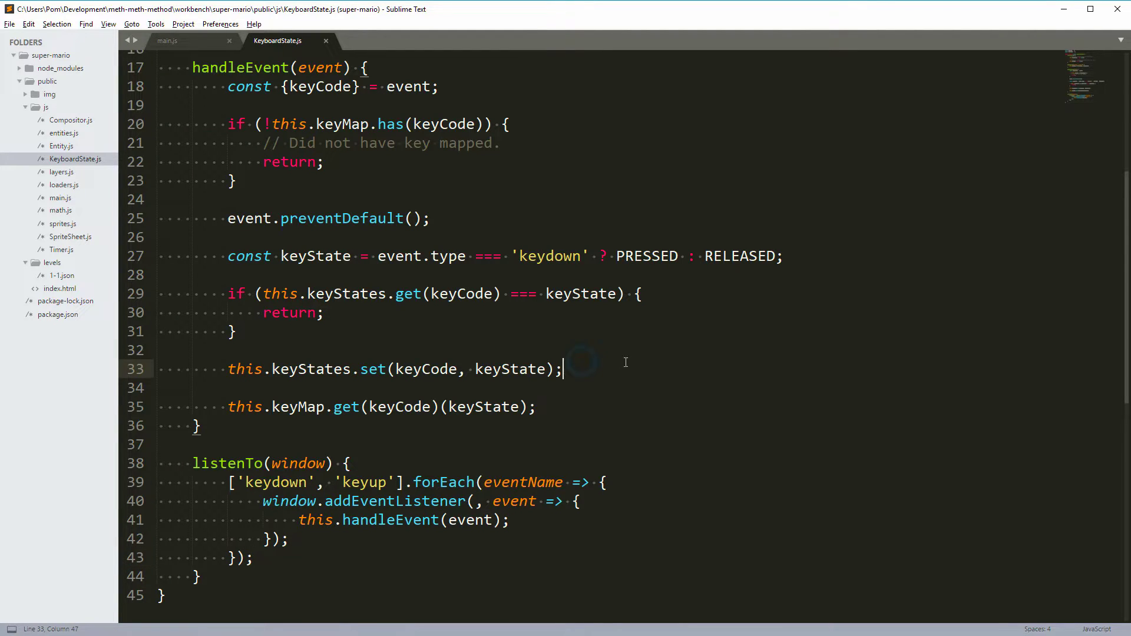
# Step: Add console.log(this.keyStates) after the keyStates.set line and save
pyautogui.press('Return')
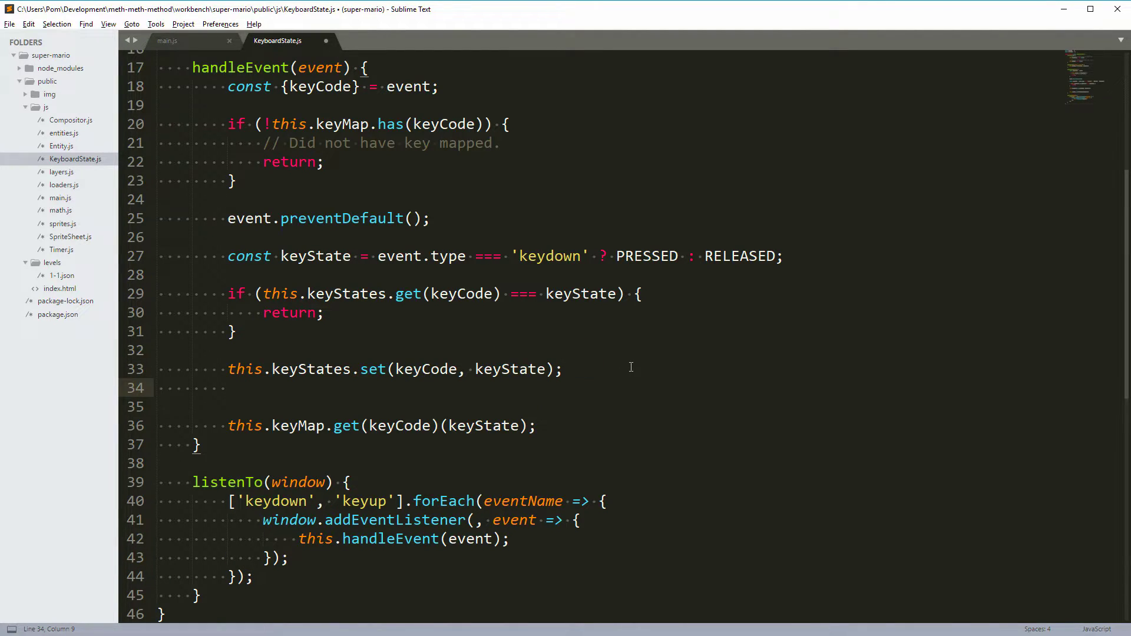
pyautogui.write('console.log(key')
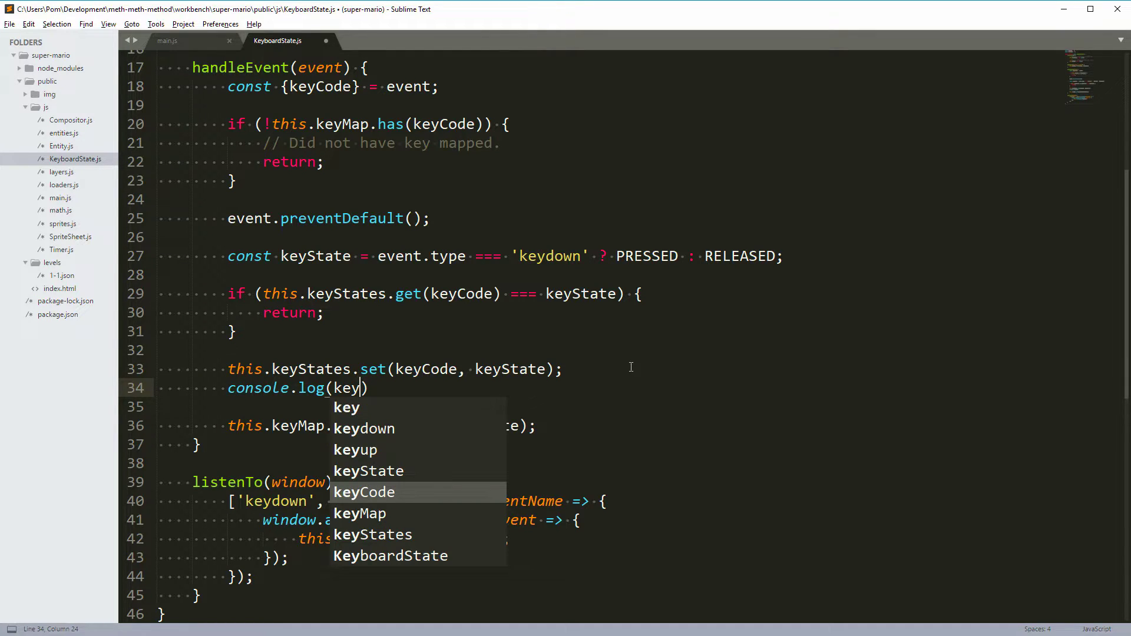
pyautogui.press('BackSpace')
pyautogui.press('BackSpace')
pyautogui.press('BackSpace')
pyautogui.write('this.key')
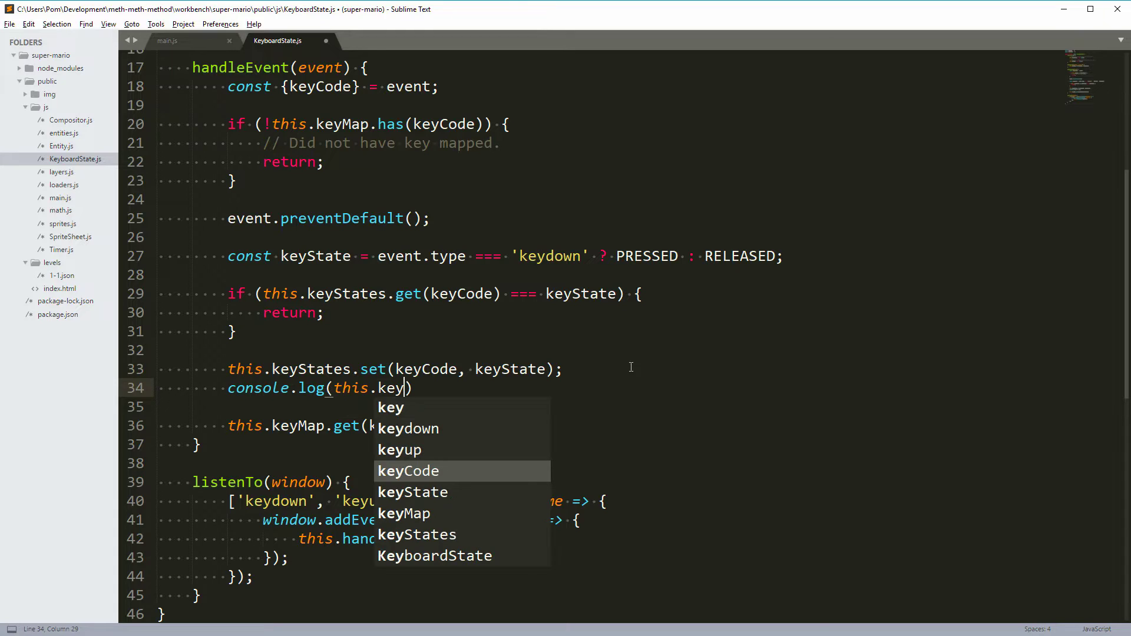
pyautogui.write('States')
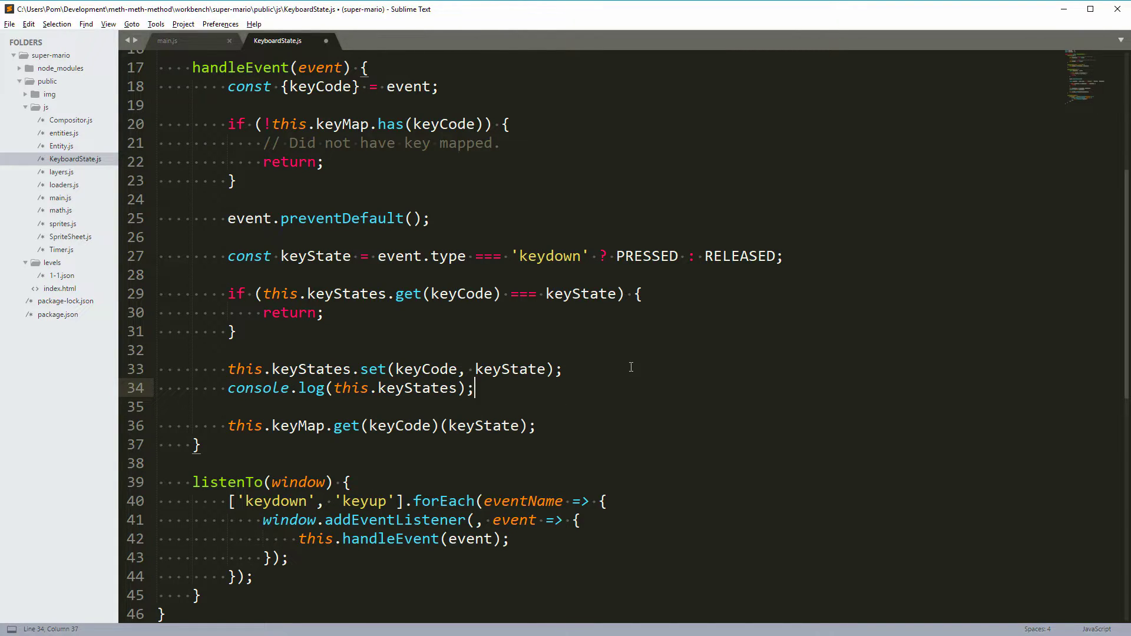
pyautogui.hotkey('ctrl', 's')
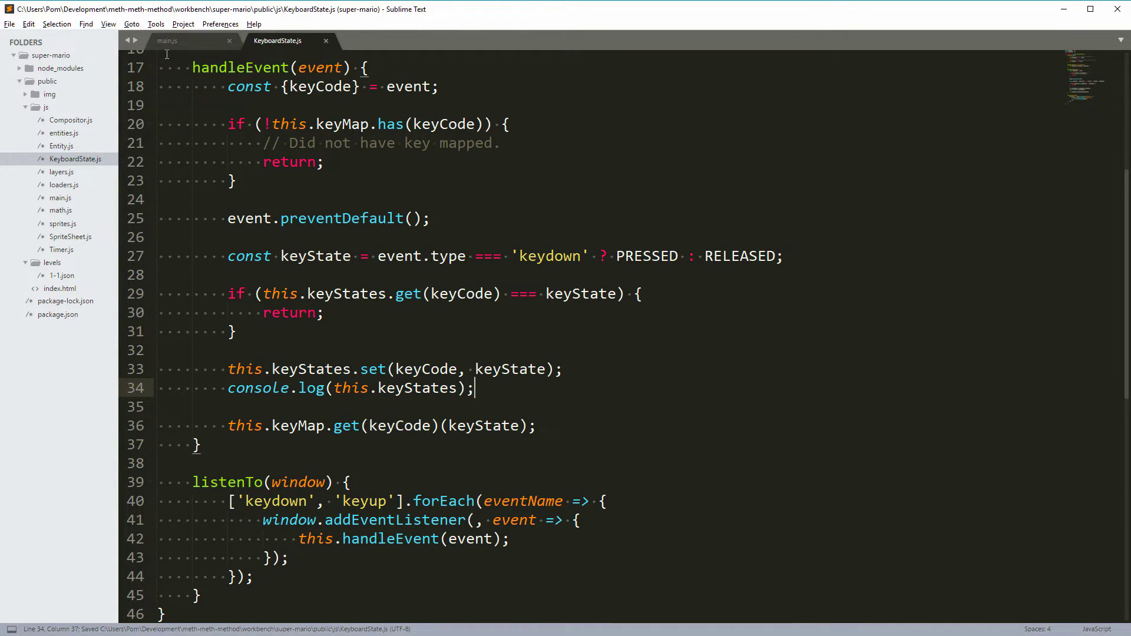
# Step: Delete main.js's old keydown listener and add an import for Keyboard
pyautogui.click(167, 41)
pyautogui.moveTo(381, 174); pyautogui.dragTo(380, 281)
pyautogui.press('BackSpace')
pyautogui.press('Return')
pyautogui.press('Return')
pyautogui.press('Up')
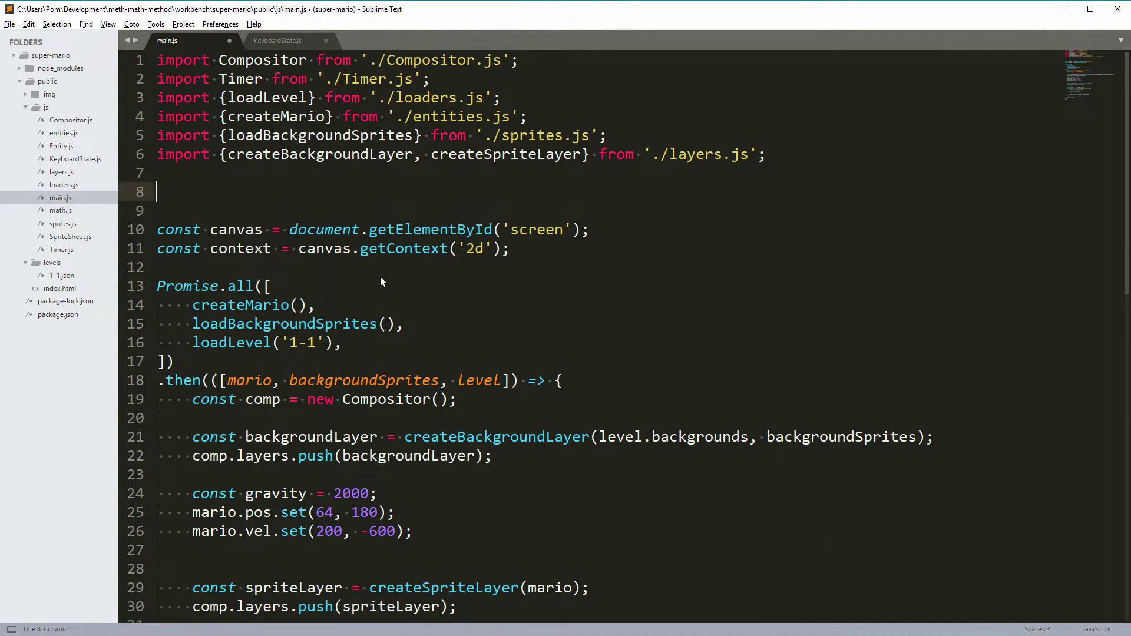
pyautogui.write('import KeyboardState from')
pyautogui.press('BackSpace')
pyautogui.press('BackSpace')
pyautogui.press('BackSpace')
pyautogui.write('d from ')
pyautogui.write('/Key')
pyautogui.press('BackSpace')
pyautogui.press('BackSpace')
pyautogui.write('eyborad')
pyautogui.press('BackSpace')
pyautogui.press('BackSpace')
pyautogui.write("ardStates.js';")
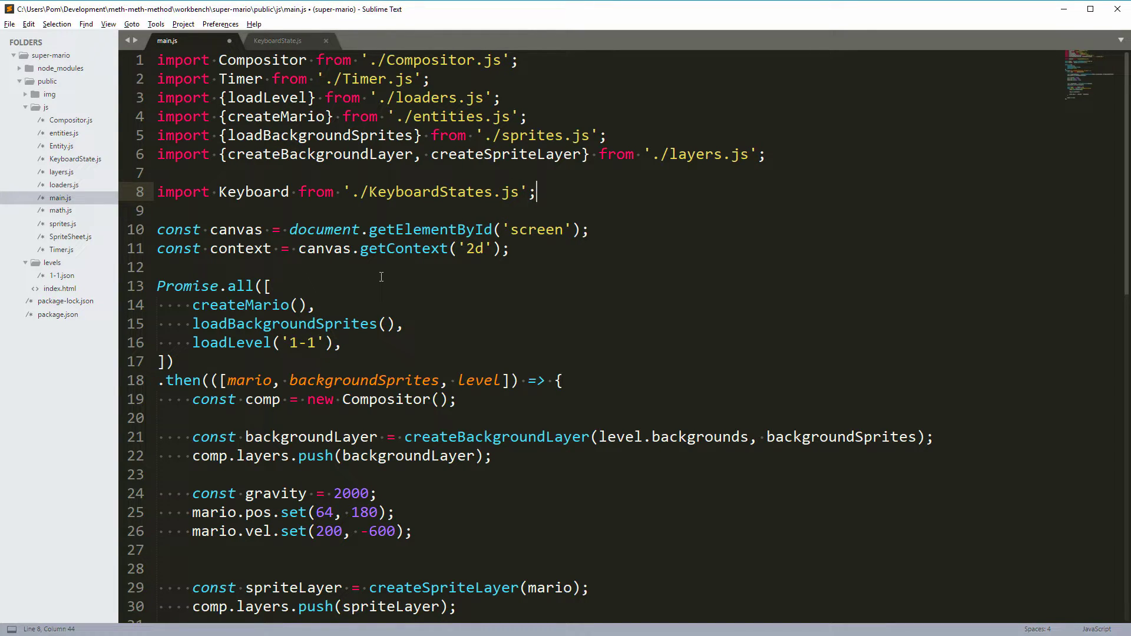
# Step: Create input = new Keyboard(), map key 32 to logging keyState, and save
pyautogui.press('Return')
pyautogui.press('Return')
pyautogui.press('Return')
pyautogui.press('Up')
pyautogui.write('const input = new Keyboard')
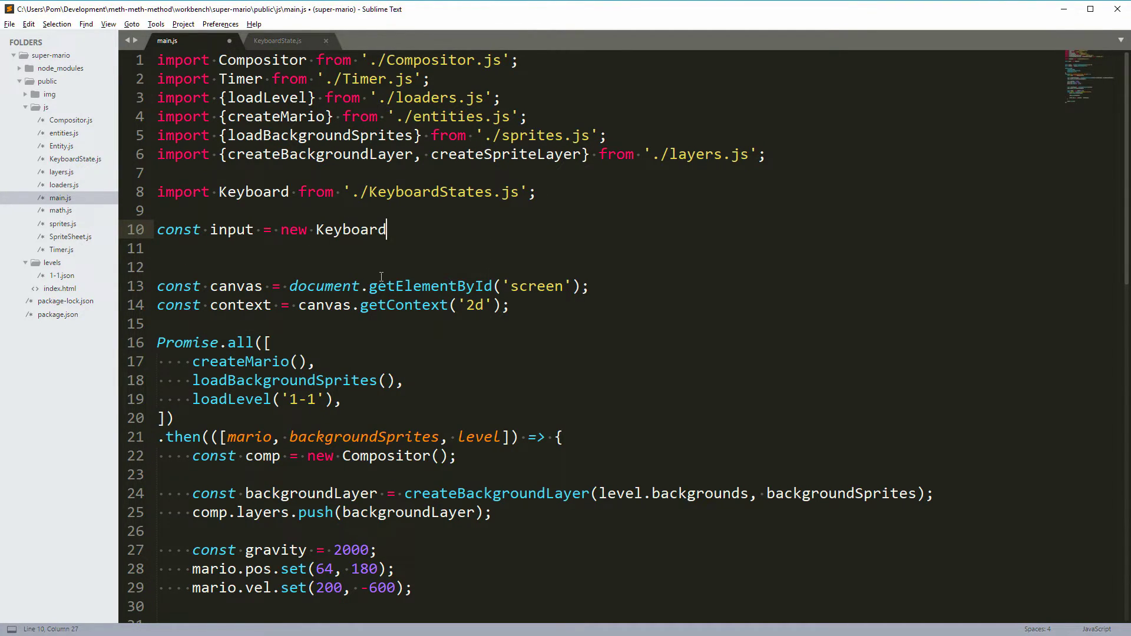
pyautogui.write('();')
pyautogui.press('Return')
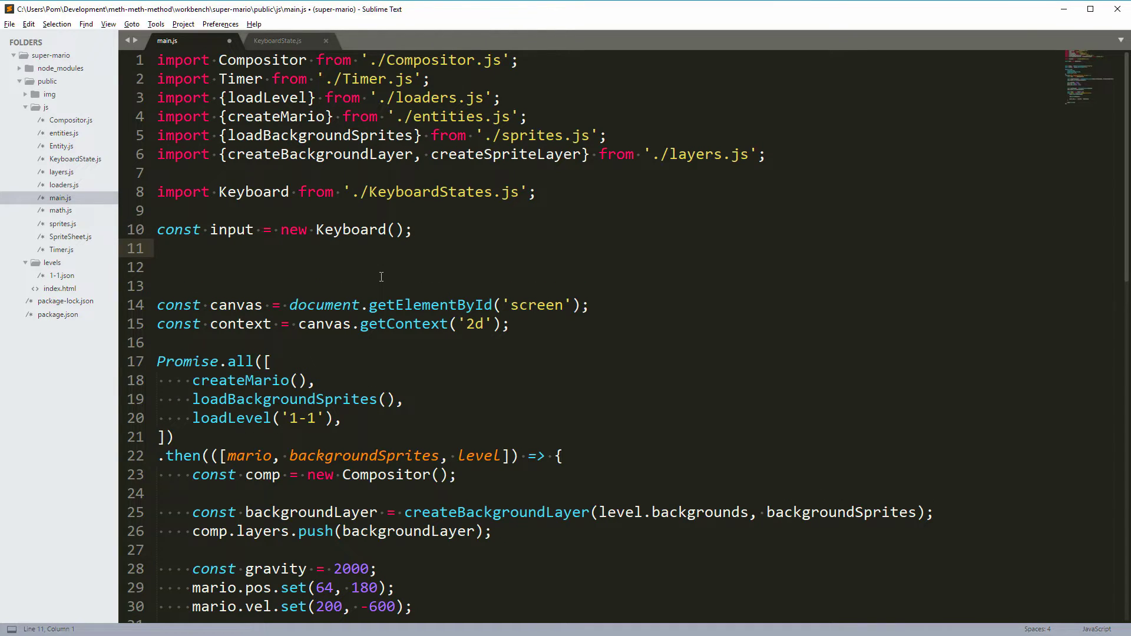
pyautogui.write('input.addMapping(')
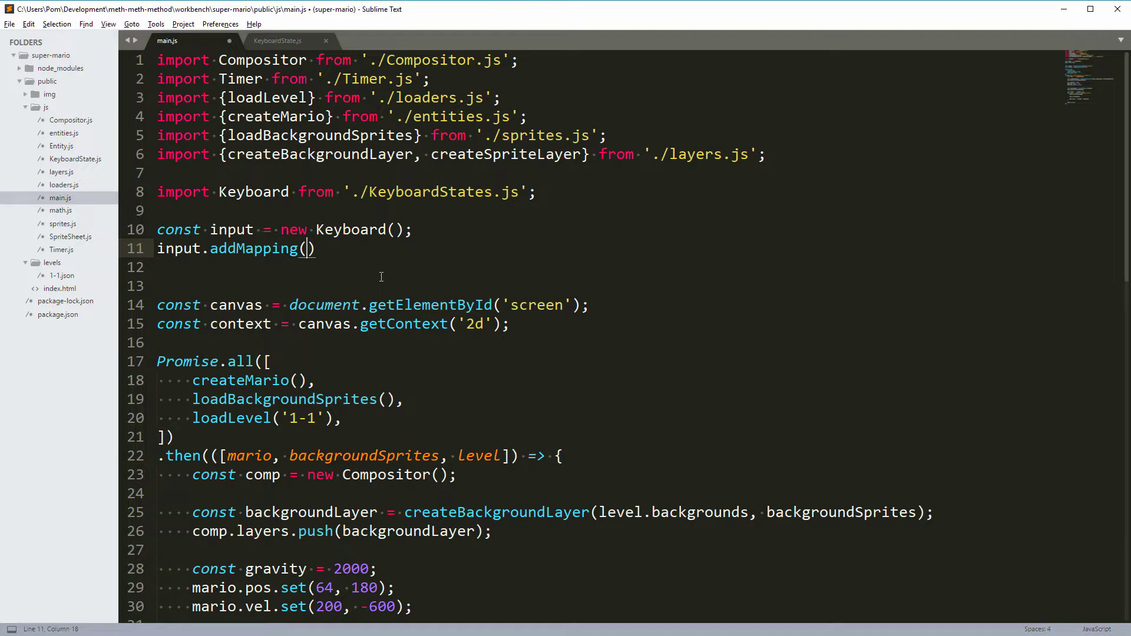
pyautogui.write('32')
pyautogui.write(', k')
pyautogui.write('eyState => {')
pyautogui.press('Return')
pyautogui.press('Down')
pyautogui.write(';')
pyautogui.press('Up')
pyautogui.write('console.log(ke')
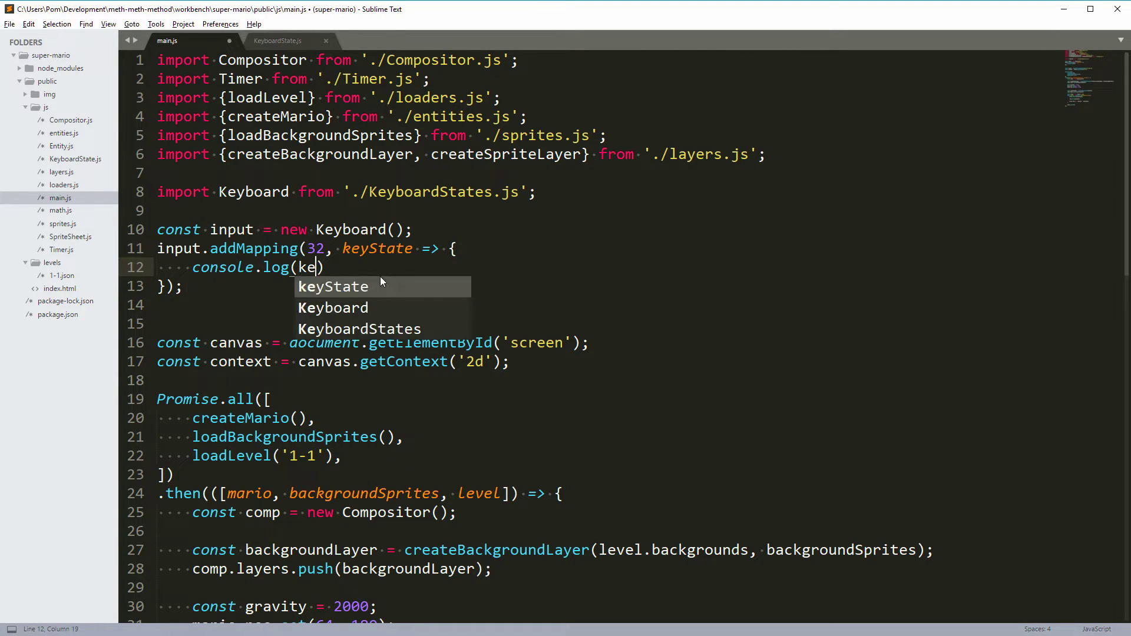
pyautogui.write('yState);')
pyautogui.press('Down')
pyautogui.hotkey('ctrl', 's')
# Step: Reload the game in Chrome, which now shows a blank page and a KeyboardStates.js load error
pyautogui.hotkey('alt', 'Tab')
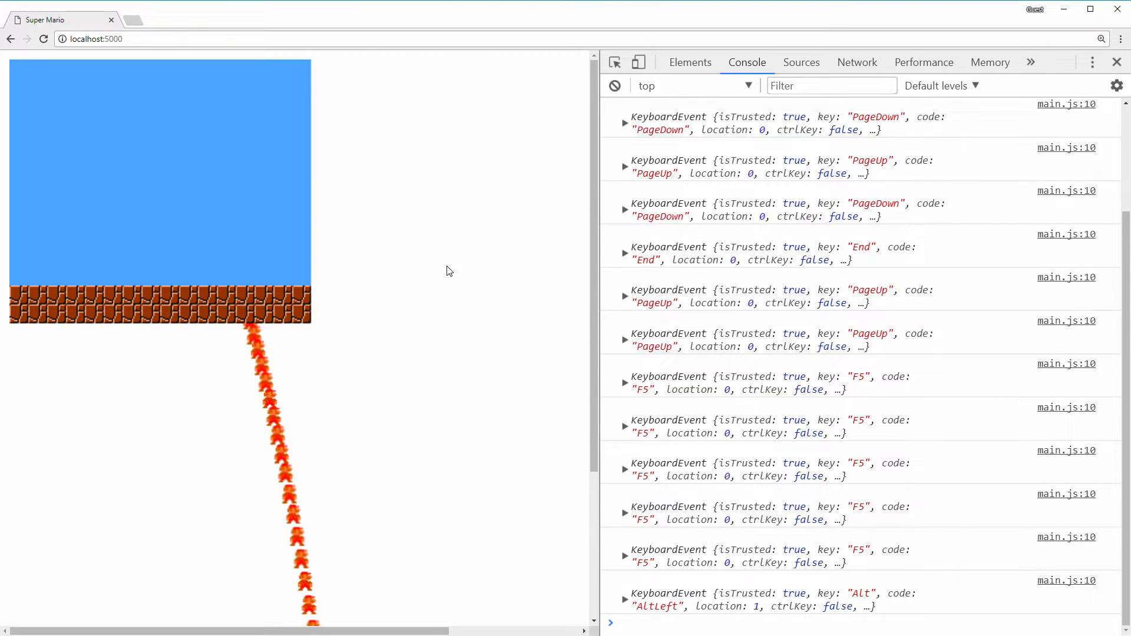
pyautogui.press('F5')
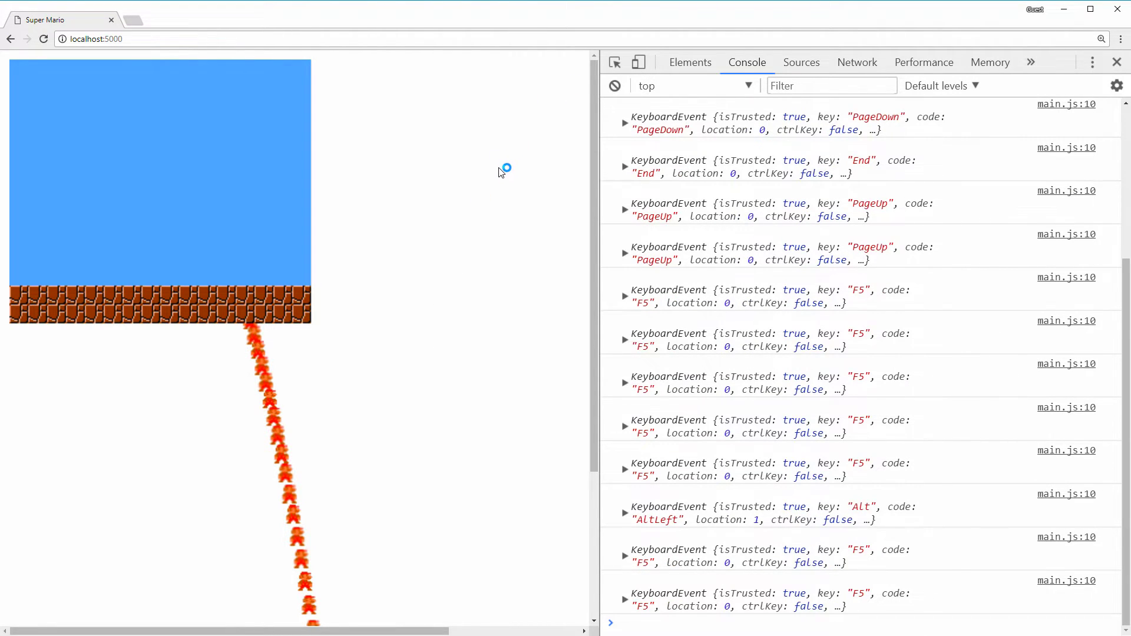
pyautogui.scroll(3, 973, 203)
pyautogui.click(439, 183)
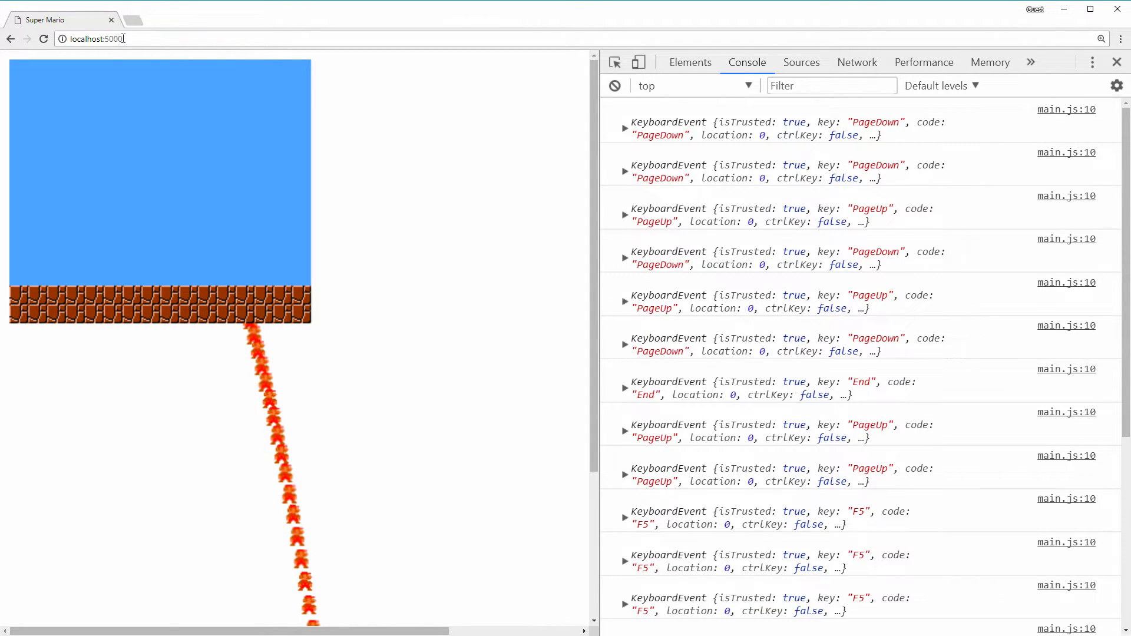
pyautogui.click(44, 39)
pyautogui.click(411, 179)
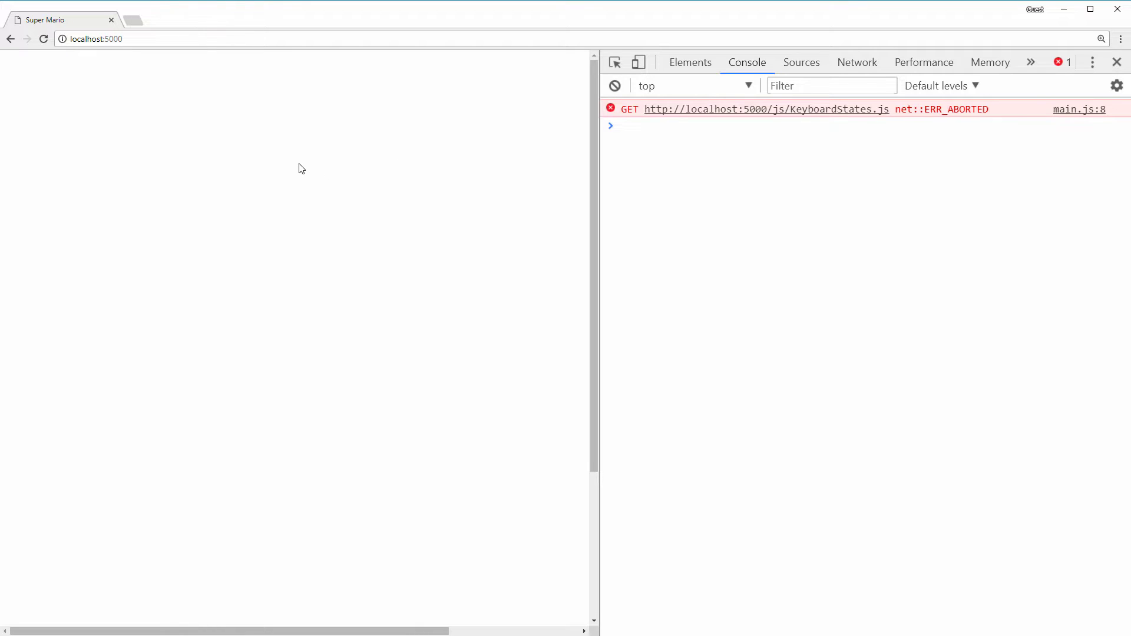
pyautogui.hotkey('ctrl', 'r')
# Step: Correct main.js's import to './KeyboardState.js', save it, and reload the game in Chrome
pyautogui.hotkey('alt', 'Tab')
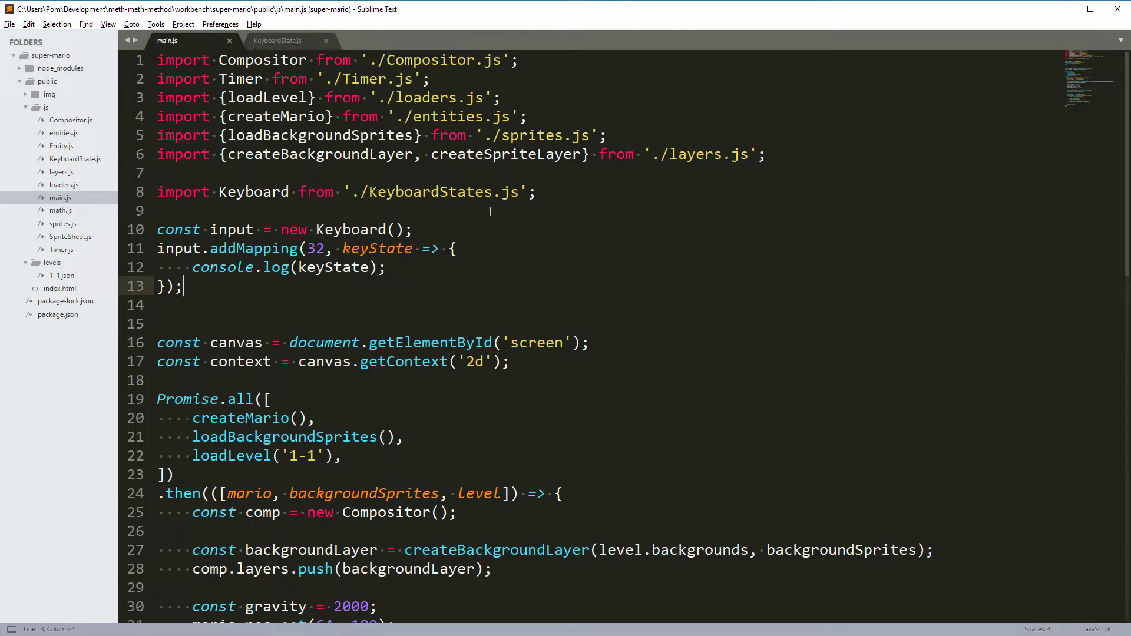
pyautogui.click(484, 192)
pyautogui.press('Delete')
pyautogui.hotkey('ctrl', 's')
pyautogui.hotkey('alt', 'Tab')
pyautogui.hotkey('ctrl', 'r')
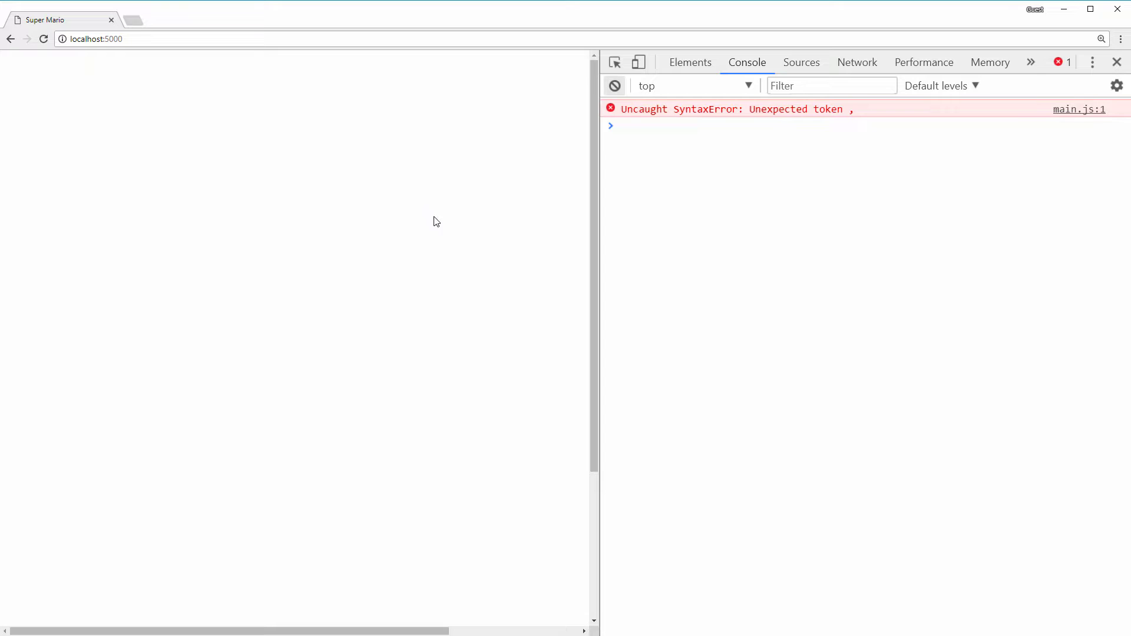
pyautogui.hotkey('alt', 'Tab')
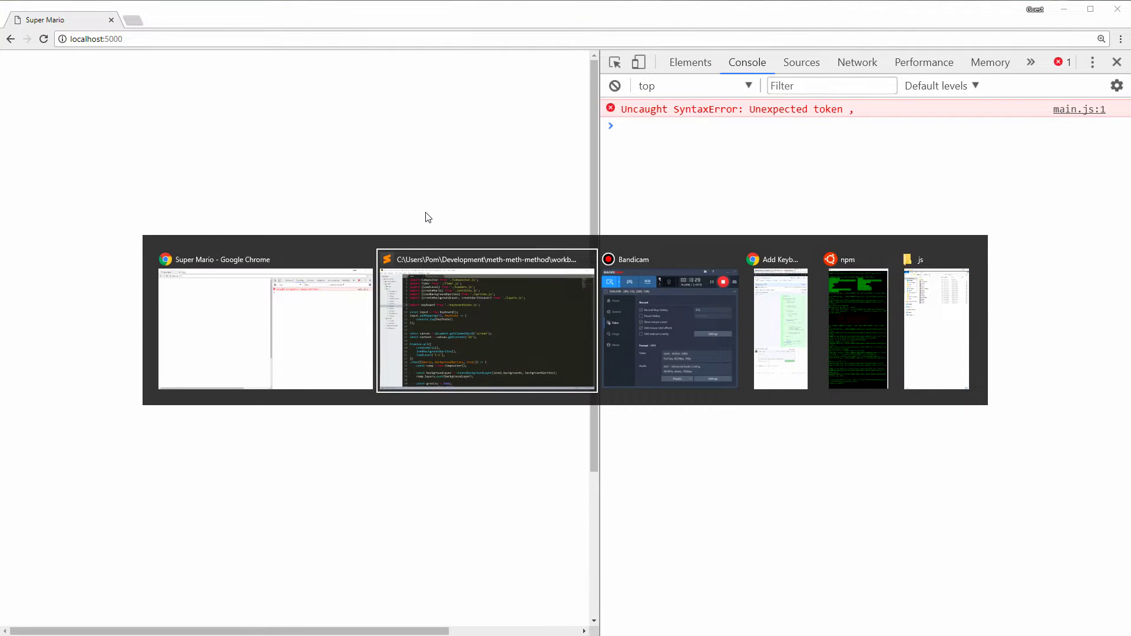
# Step: Inspect the main.js:1 error source in Chrome, dismiss the file-system notice, and return to main.js
pyautogui.hotkey('alt', 'Tab')
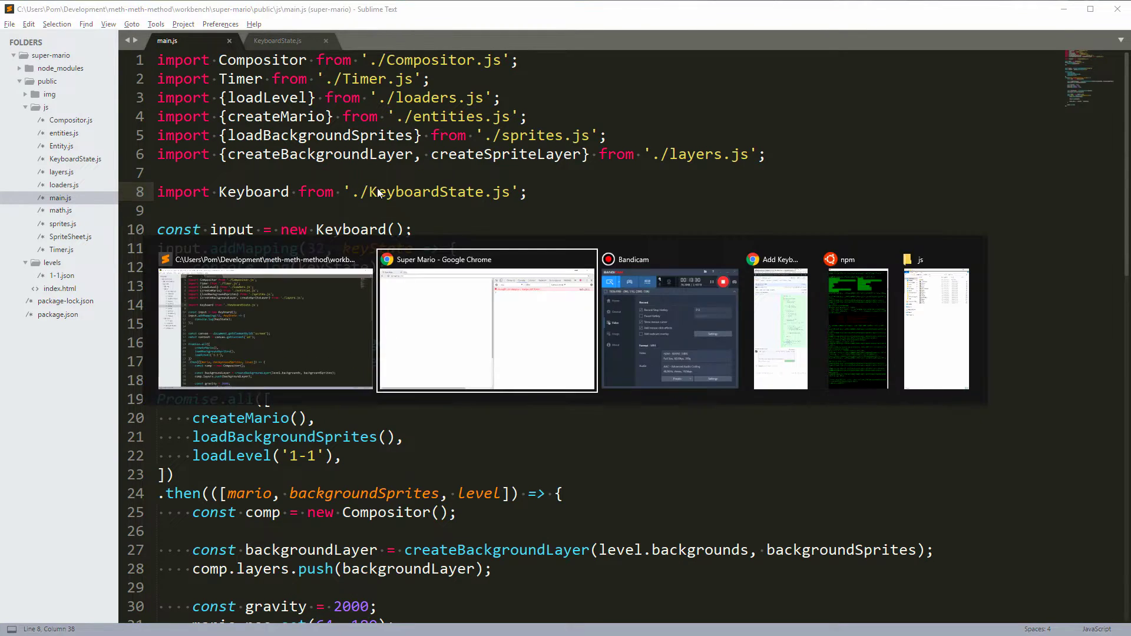
pyautogui.click(1065, 110)
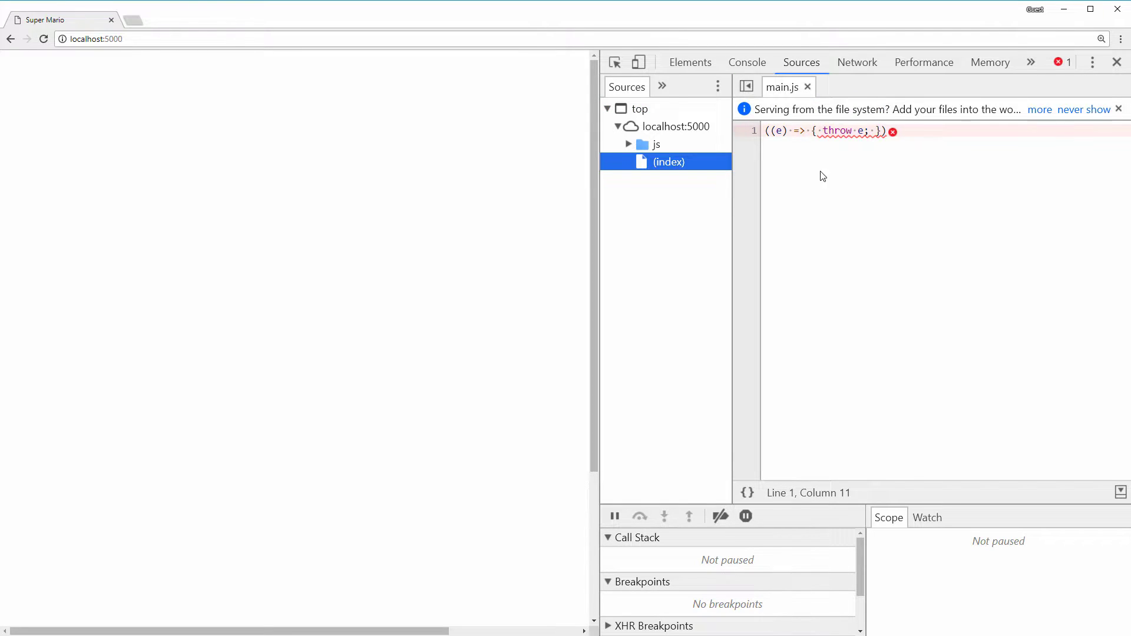
pyautogui.click(1121, 109)
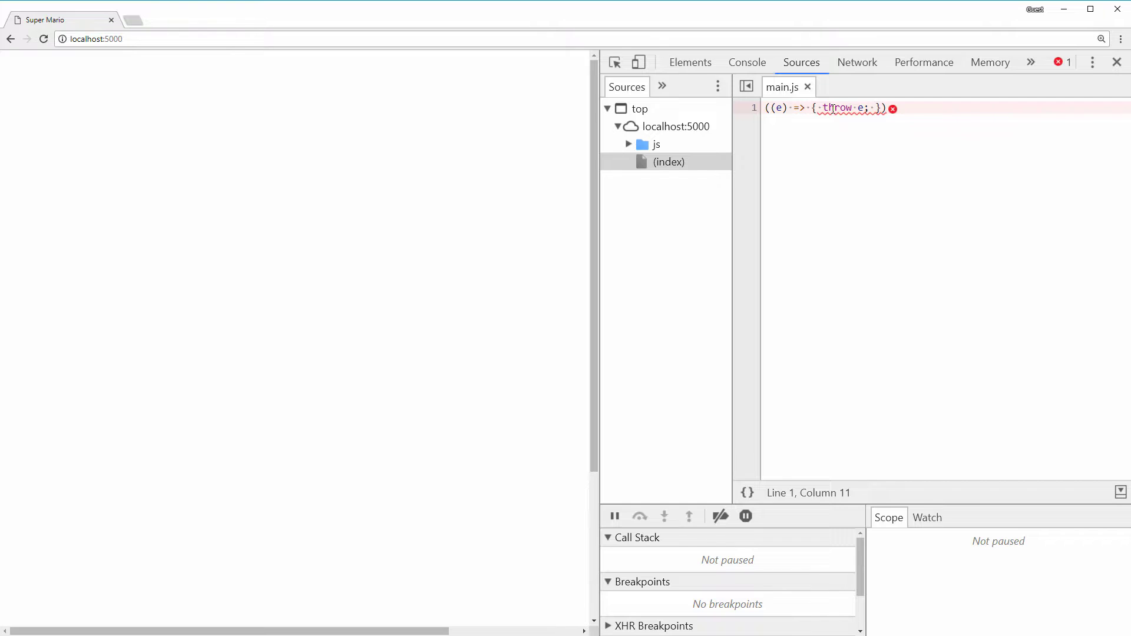
pyautogui.hotkey('alt', 'Tab')
pyautogui.click(360, 230)
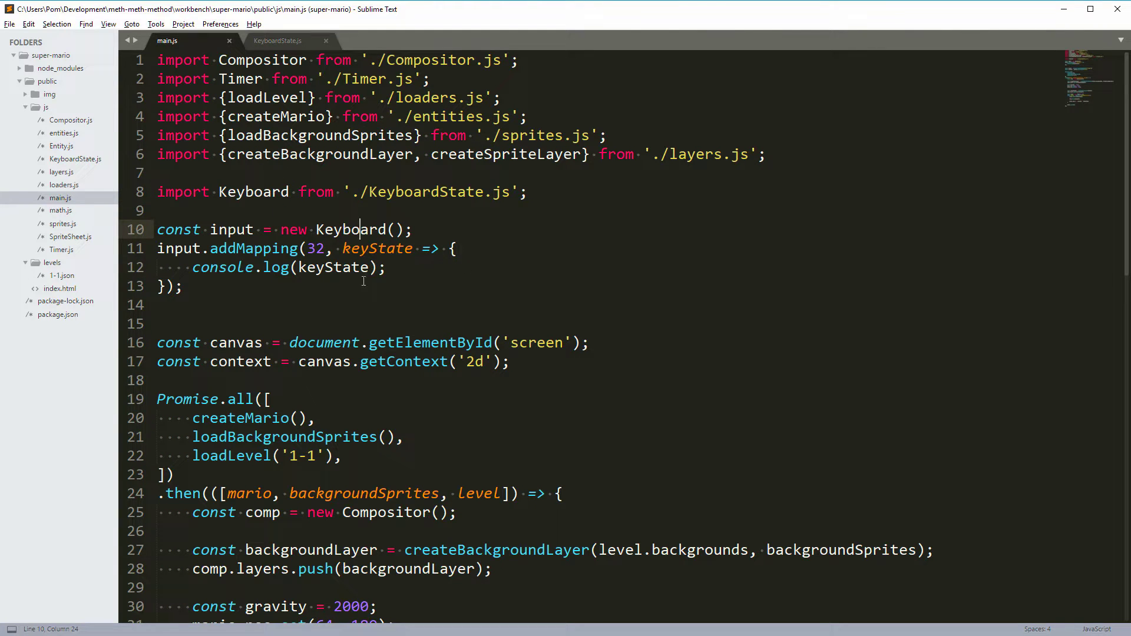
# Step: Delete the stray comma and extra parenthesis on line 41 of KeyboardState.js, then save
pyautogui.click(264, 42)
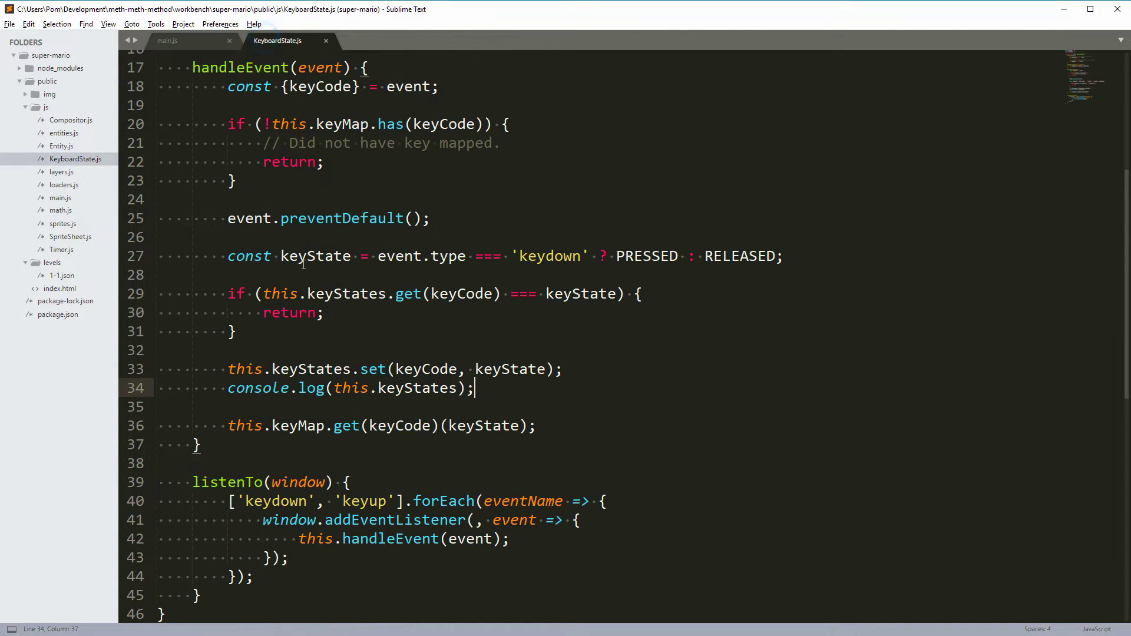
pyautogui.hotkey('ctrl', 'f')
pyautogui.write(',')
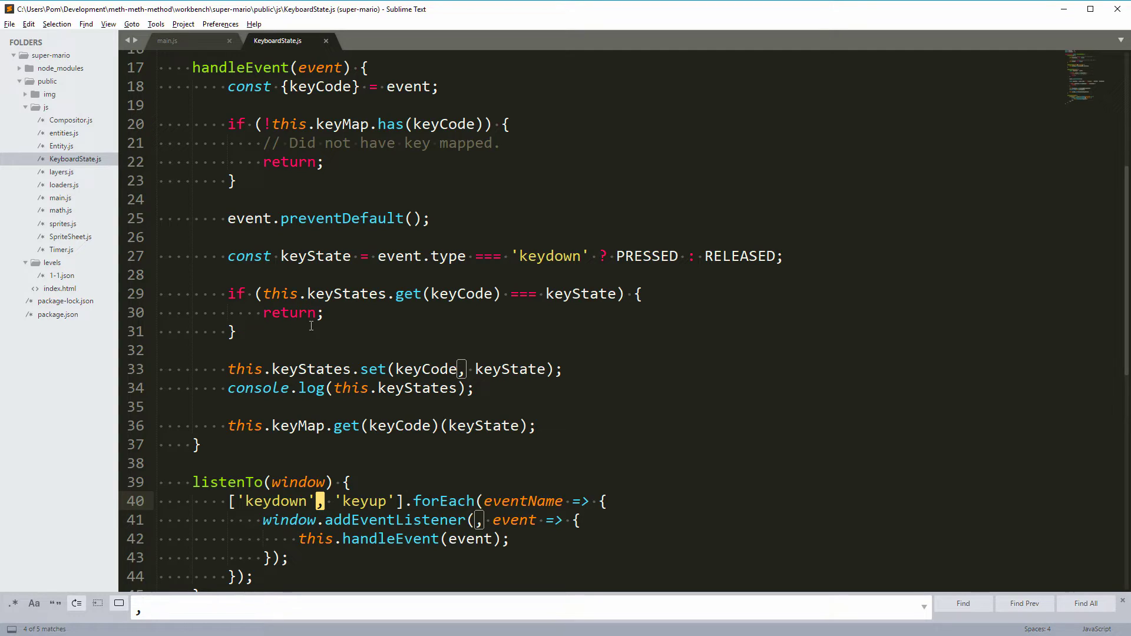
pyautogui.press('Escape')
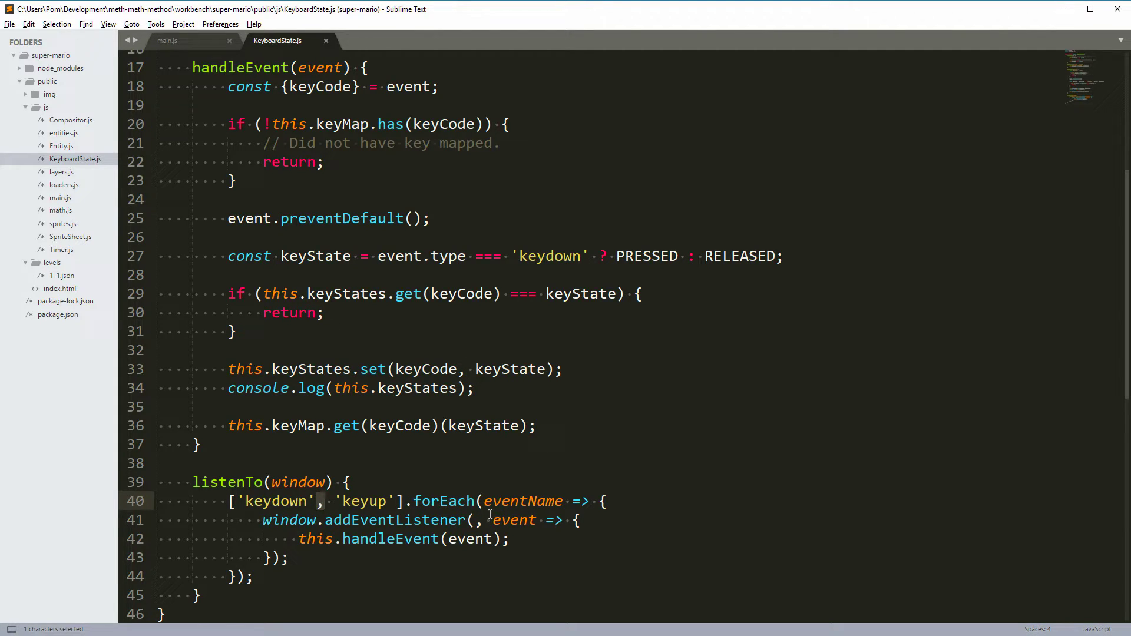
pyautogui.click(489, 520)
pyautogui.press('BackSpace')
pyautogui.press('End')
pyautogui.press('Left')
pyautogui.press('Left')
pyautogui.press('BackSpace')
pyautogui.press('BackSpace')
pyautogui.press('BackSpace')
pyautogui.hotkey('ctrl', 's')
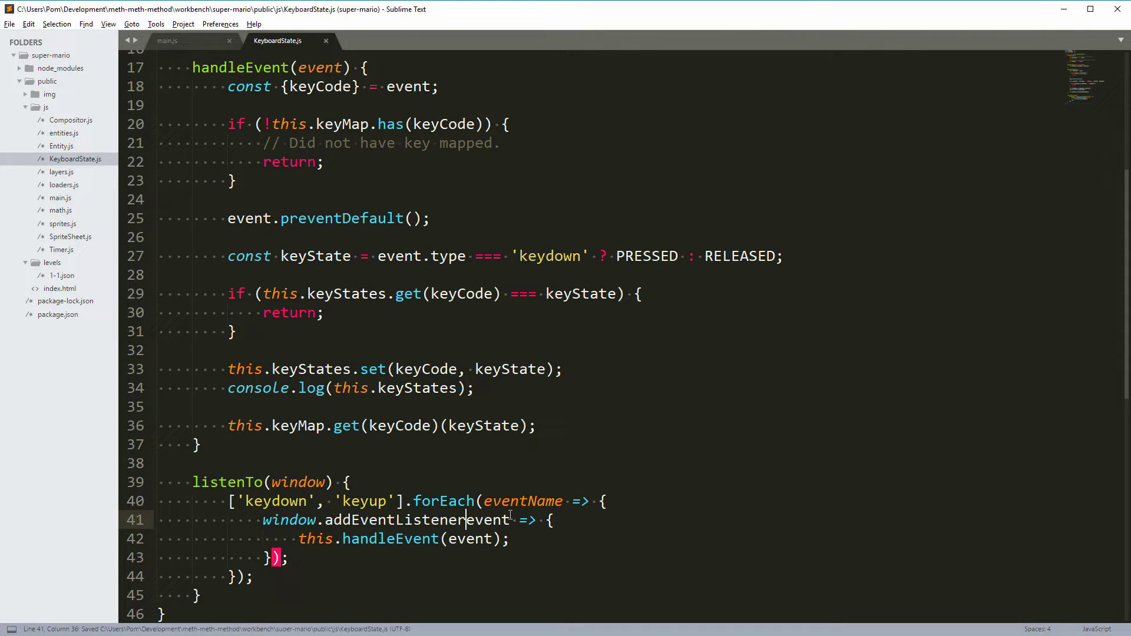
pyautogui.write('(')
pyautogui.hotkey('ctrl', 's')
# Step: Reload the game in Chrome and check the console for errors
pyautogui.hotkey('alt', 'Tab')
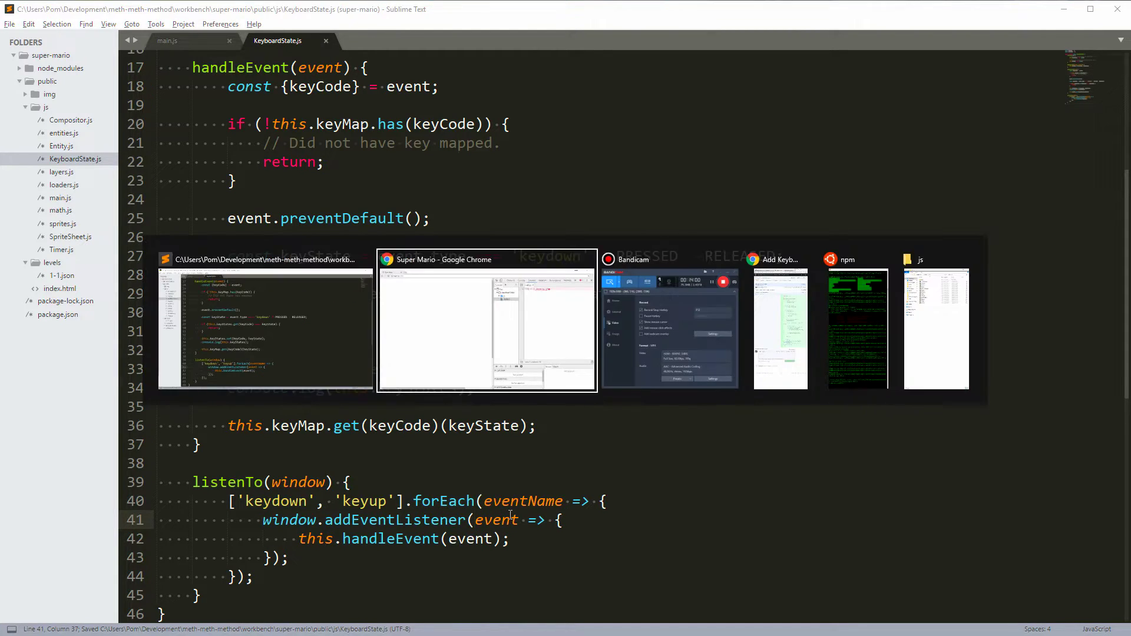
pyautogui.press('F5')
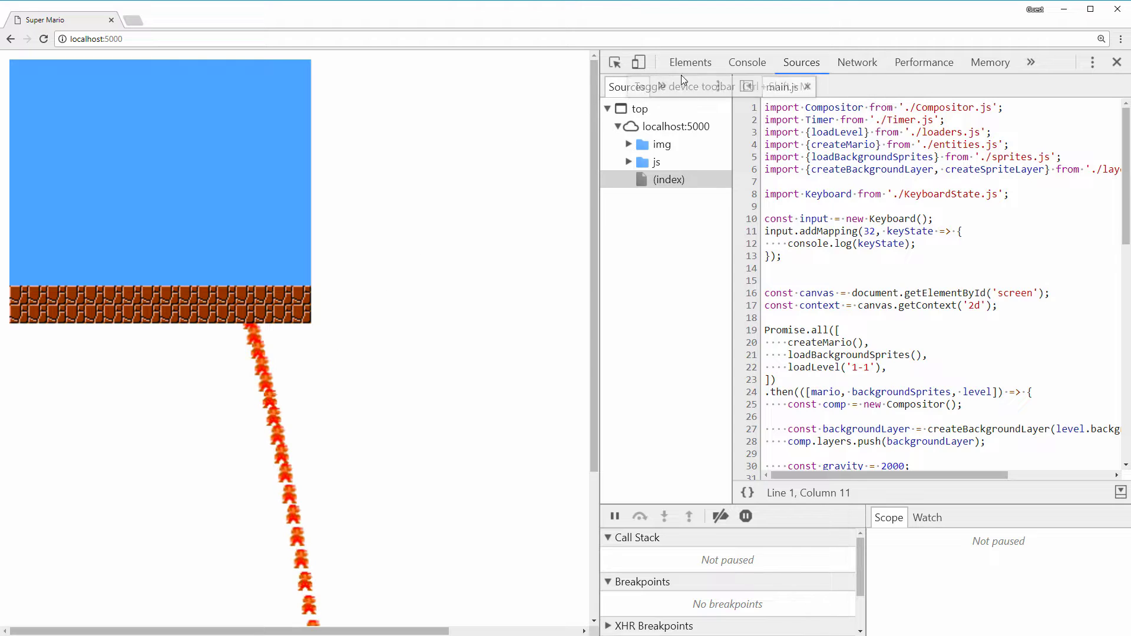
pyautogui.click(739, 65)
pyautogui.click(492, 179)
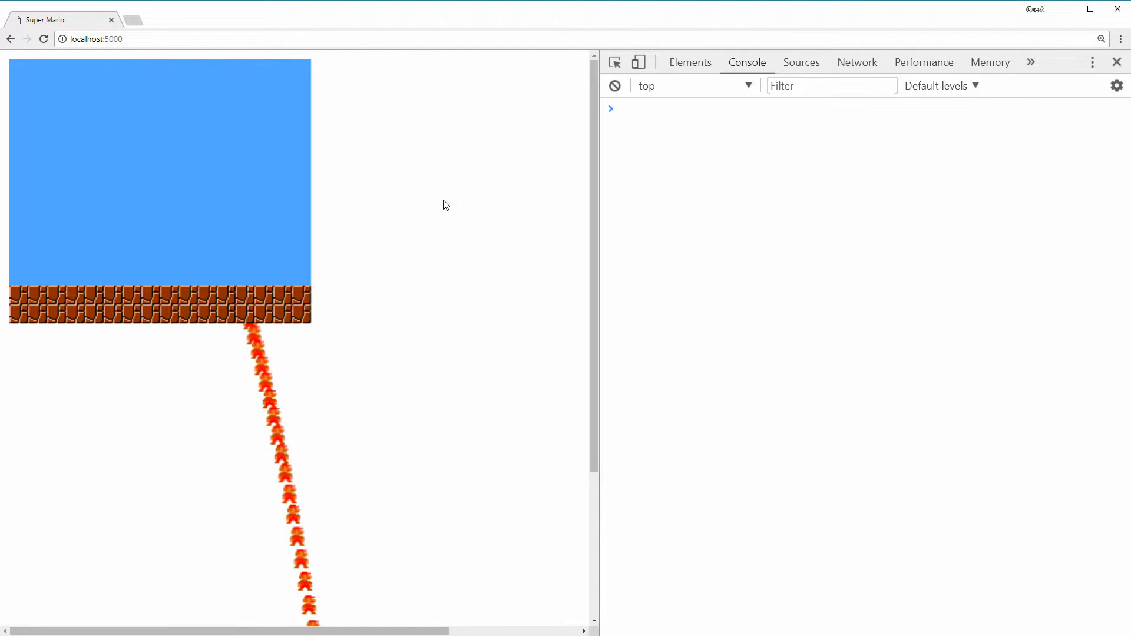
pyautogui.click(440, 205)
pyautogui.hotkey('alt', 'Tab')
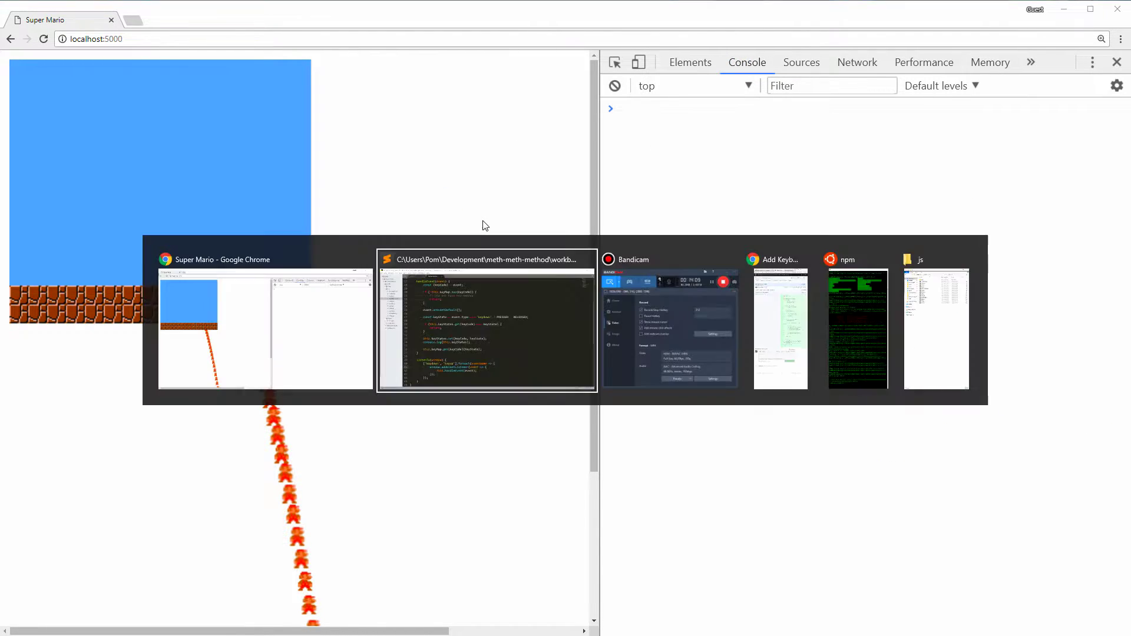
pyautogui.scroll(4, 365, 215)
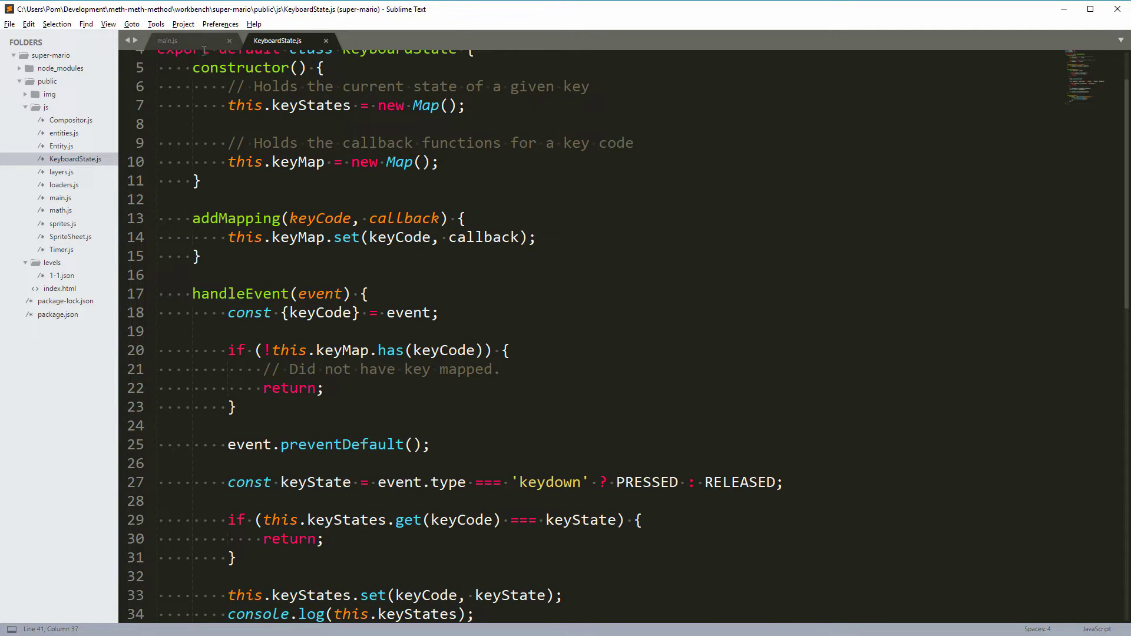
# Step: Add input.listenTo(window); after the key 32 mapping block in main.js and save
pyautogui.click(168, 42)
pyautogui.click(423, 274)
pyautogui.press('Down')
pyautogui.press('Return')
pyautogui.write('input.listenTo(window);')
pyautogui.hotkey('ctrl', 's')
pyautogui.hotkey('alt', 'Tab')
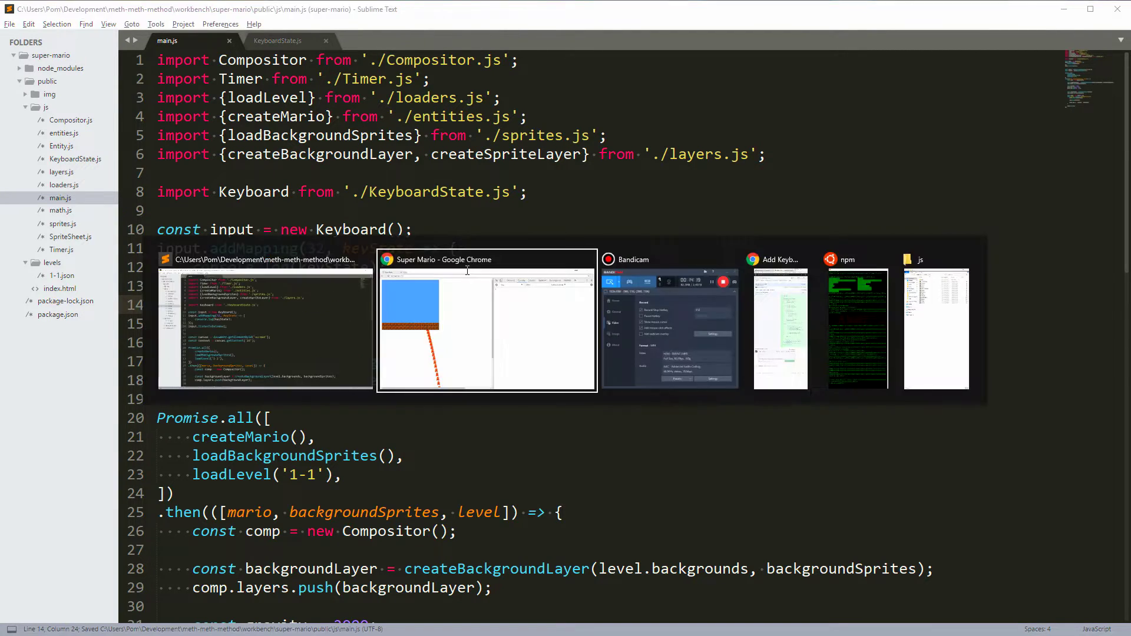
# Step: Paste eventName as addEventListener's first argument in KeyboardState.js and save
pyautogui.press('F5')
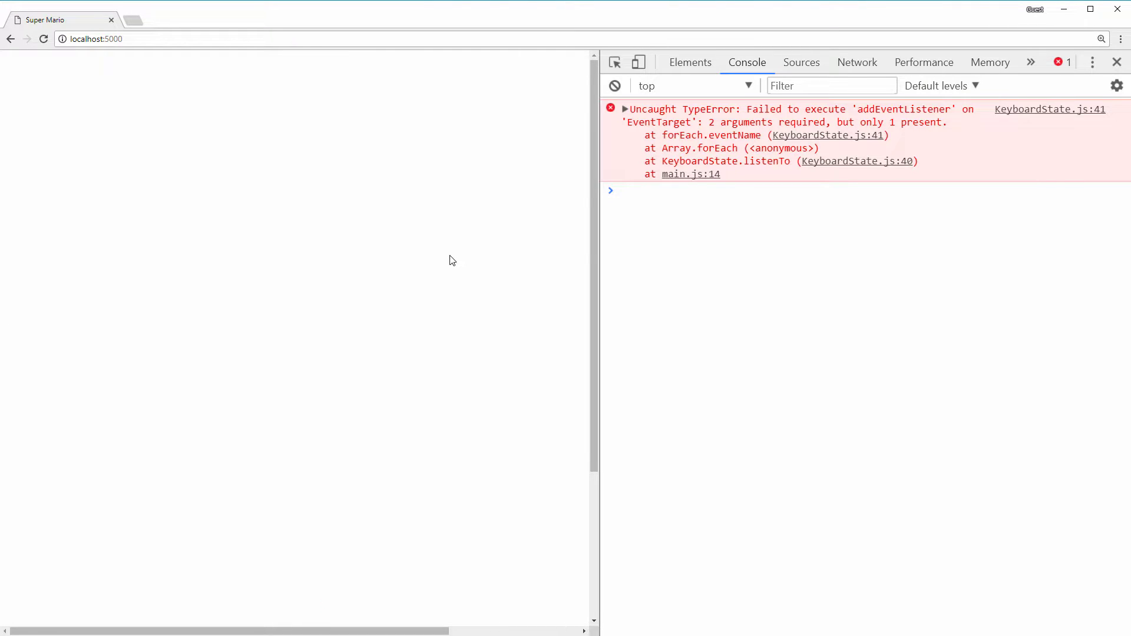
pyautogui.hotkey('alt', 'Tab')
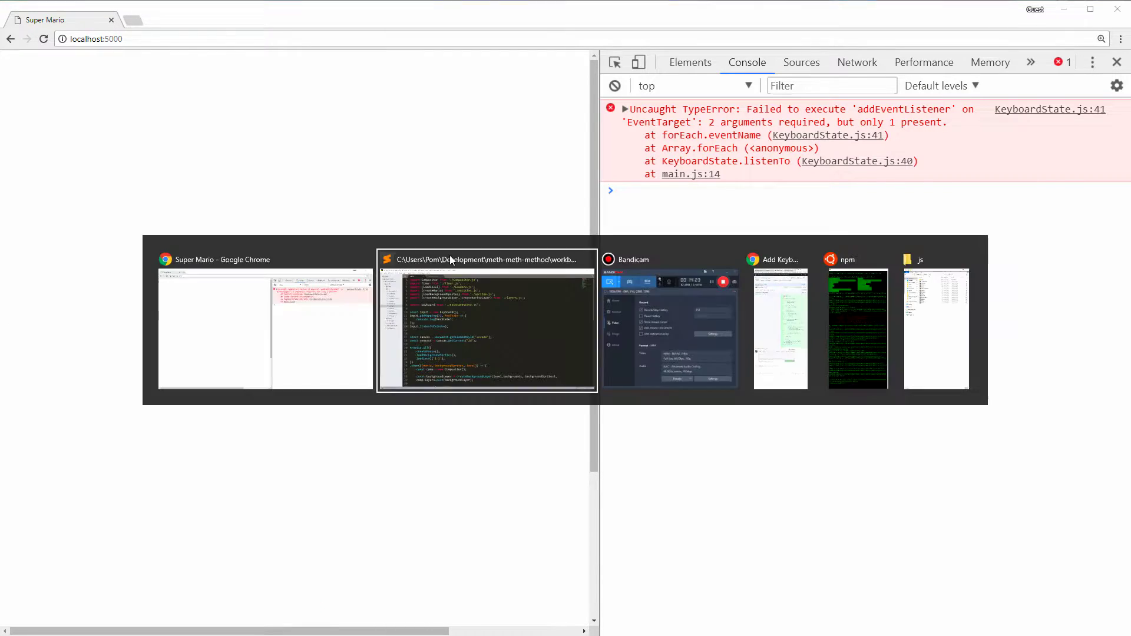
pyautogui.click(269, 41)
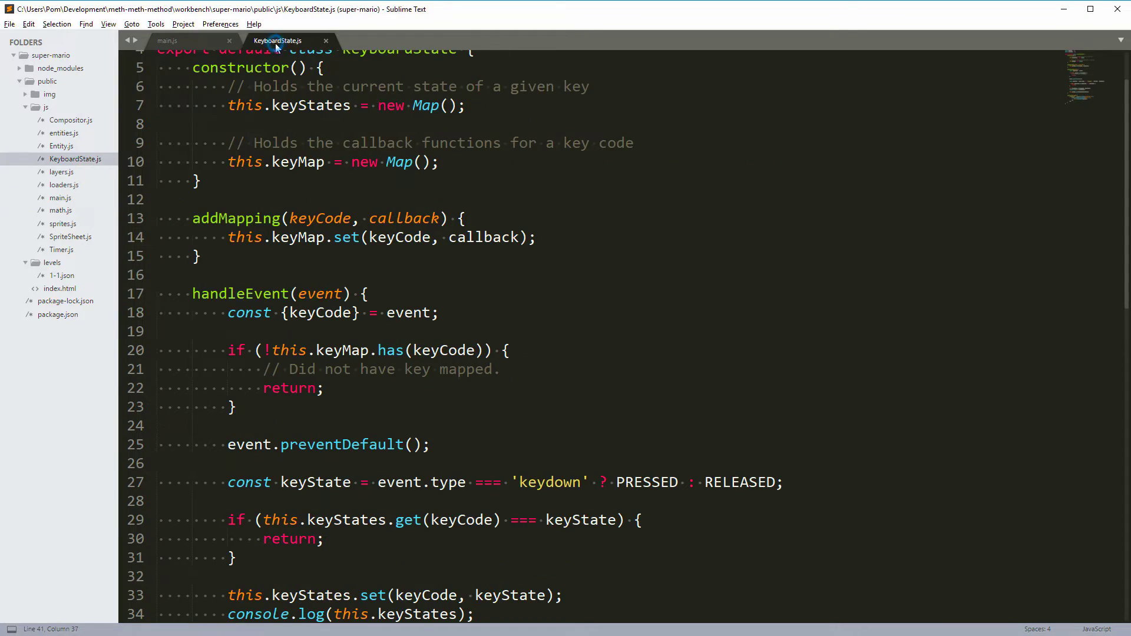
pyautogui.scroll(-7, 441, 375)
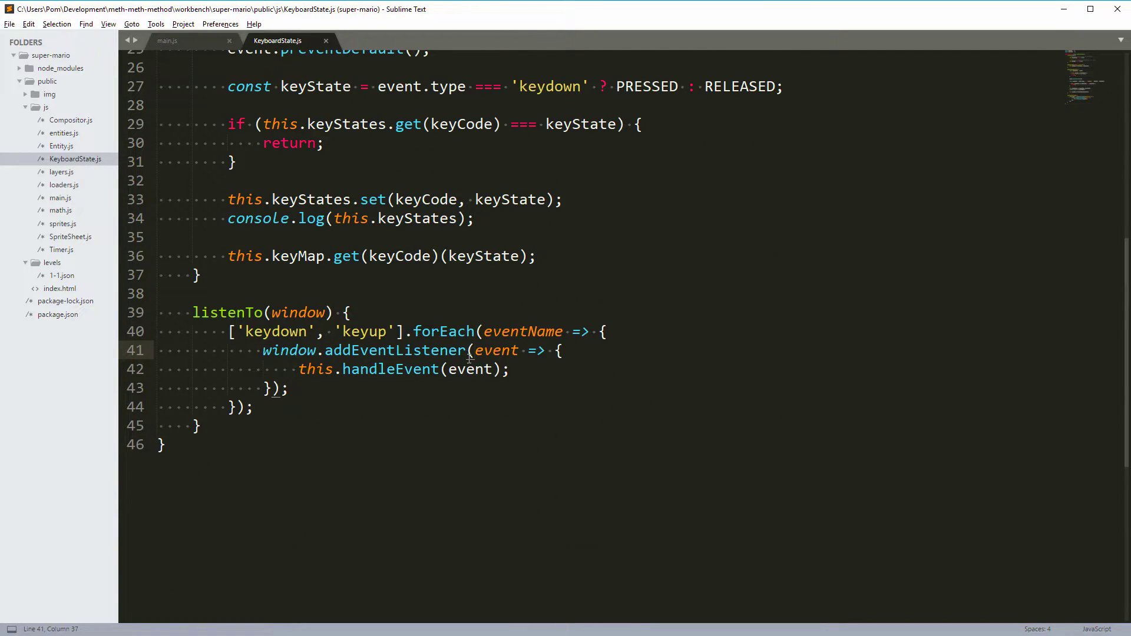
pyautogui.doubleClick(504, 331)
pyautogui.hotkey('ctrl', 'c')
pyautogui.click(476, 350)
pyautogui.hotkey('ctrl', 'v')
pyautogui.write(',')
pyautogui.hotkey('ctrl', 's')
# Step: Reload the game and press Space repeatedly to see 1 and 0 logged
pyautogui.hotkey('alt', 'Tab')
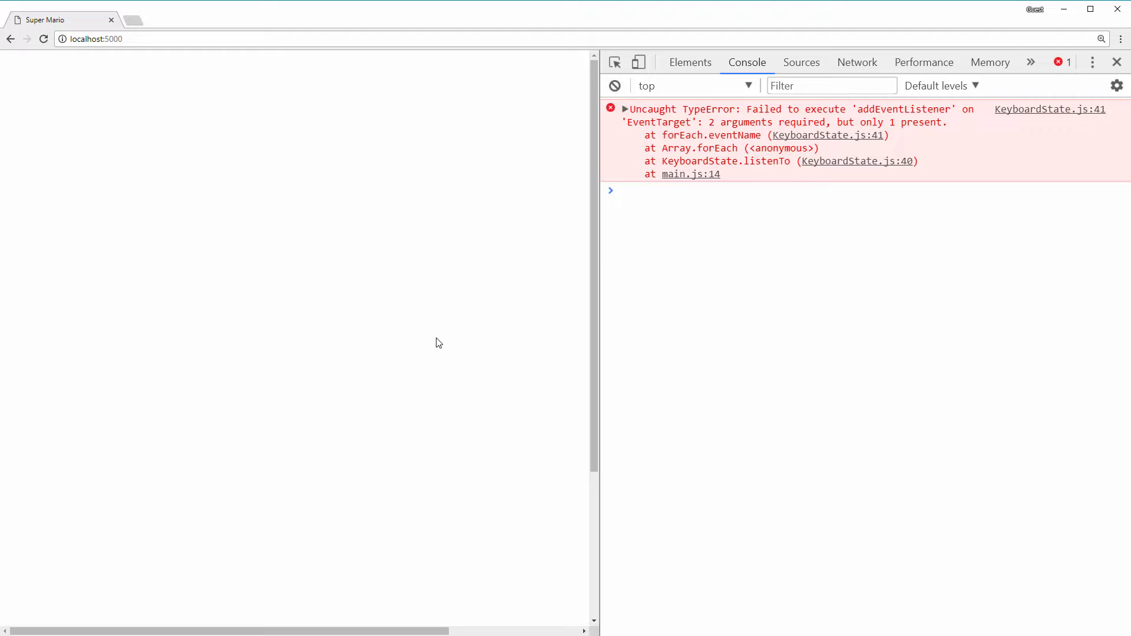
pyautogui.hotkey('ctrl', 'r')
pyautogui.press('space')
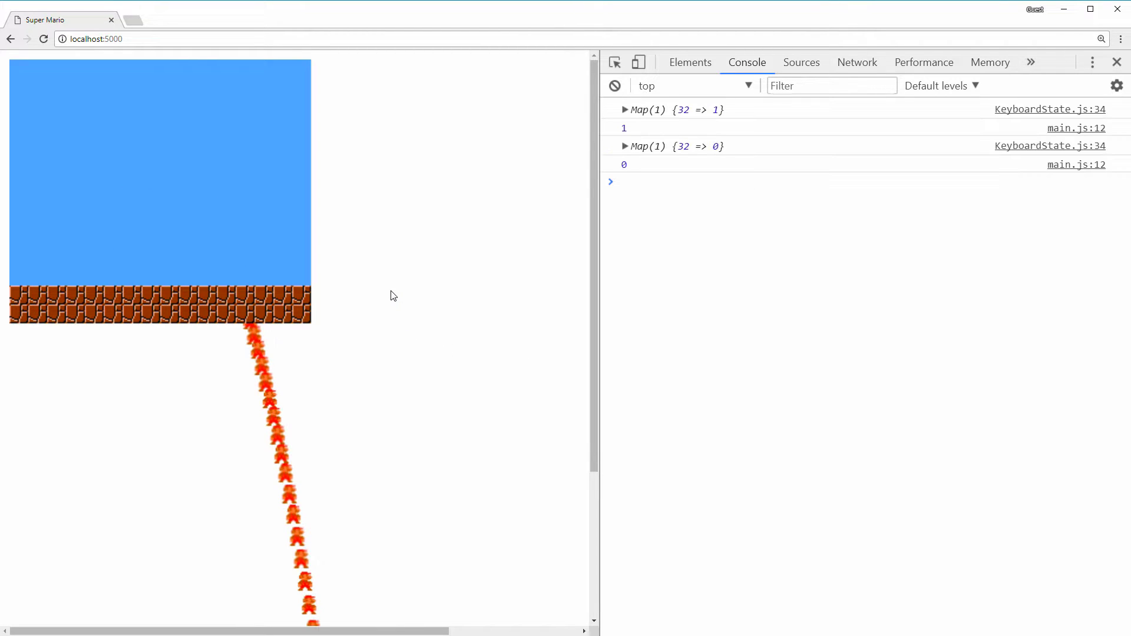
pyautogui.press('space')
pyautogui.press('space')
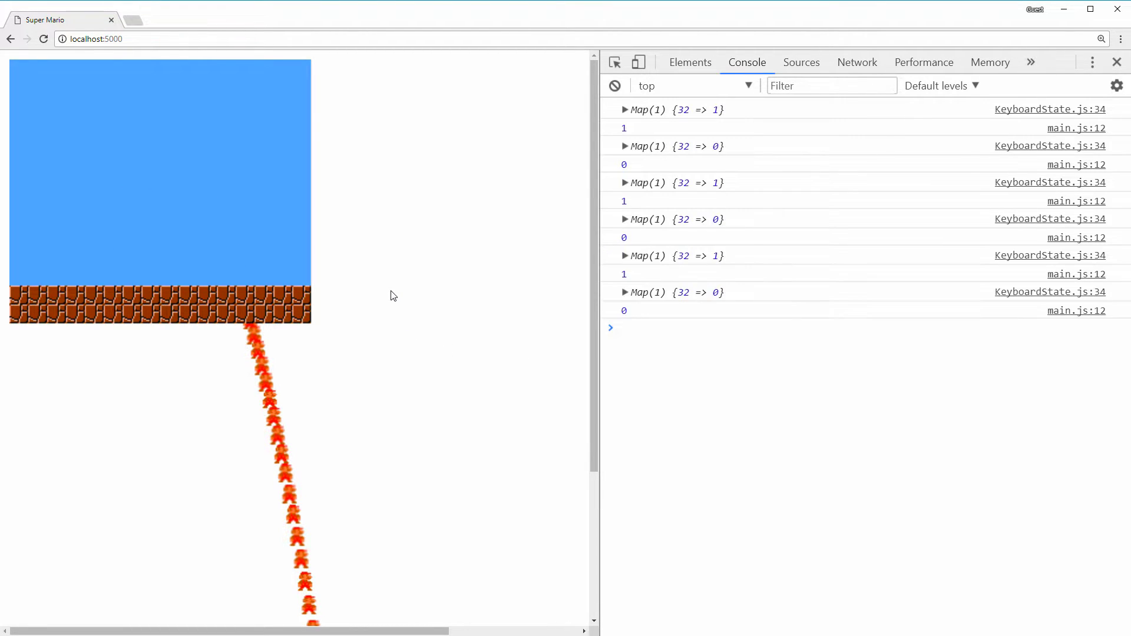
pyautogui.press('space')
pyautogui.press('space')
pyautogui.press('space')
pyautogui.press('space')
pyautogui.press('space')
pyautogui.press('space')
pyautogui.press('space')
pyautogui.press('space')
pyautogui.press('space')
pyautogui.press('space')
pyautogui.press('space')
pyautogui.press('space')
pyautogui.press('space')
pyautogui.press('space')
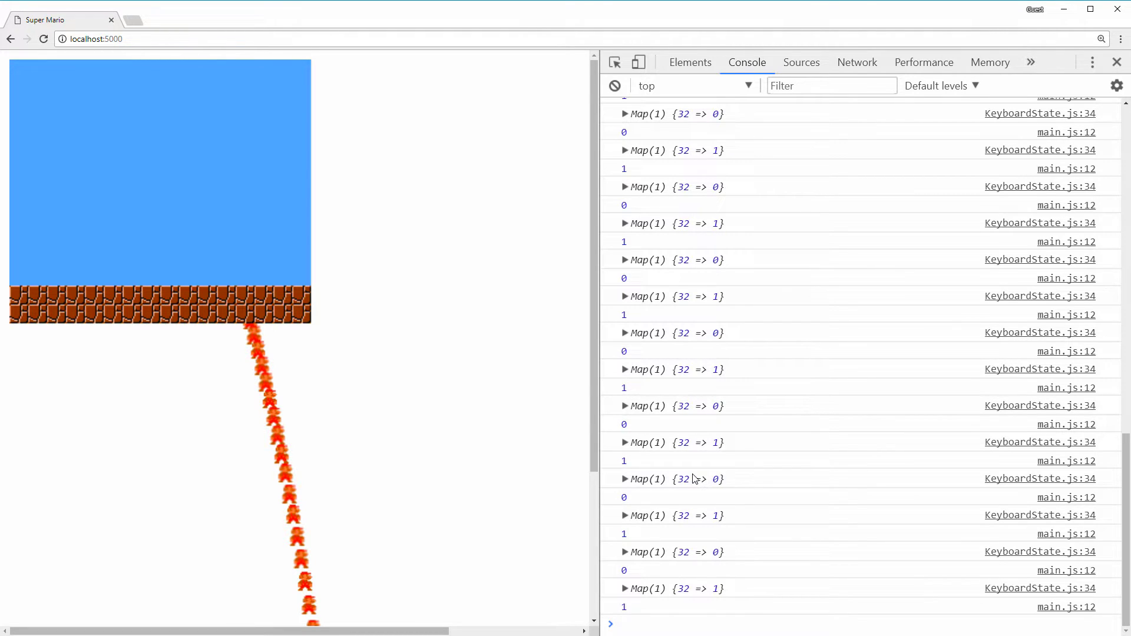
pyautogui.press('space')
pyautogui.press('space')
pyautogui.press('space')
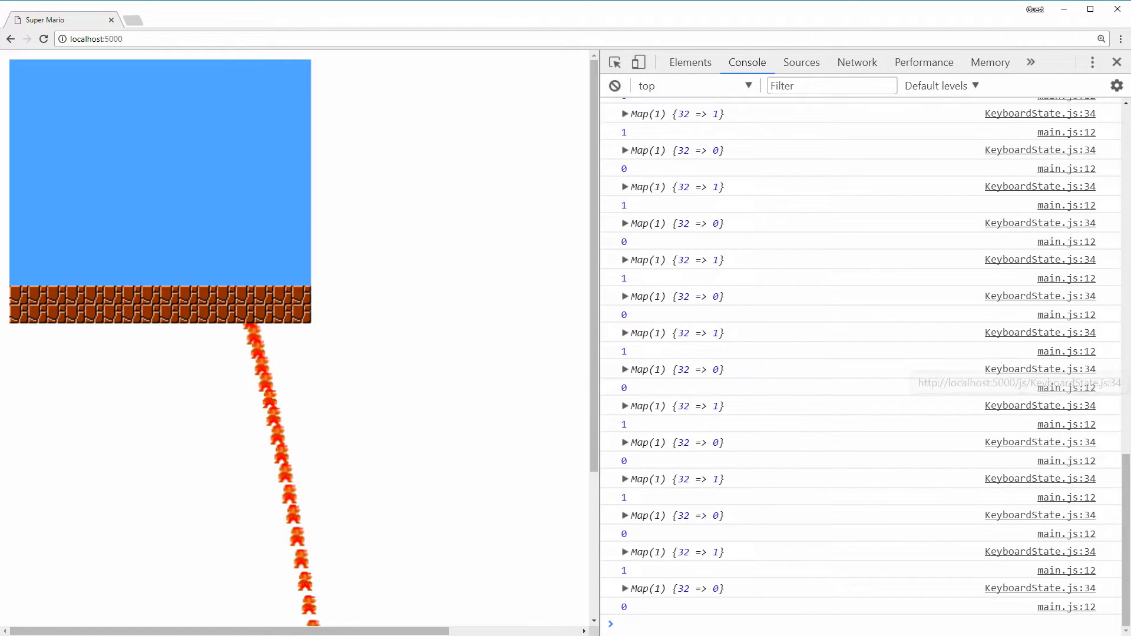
pyautogui.hotkey('alt', 'Tab')
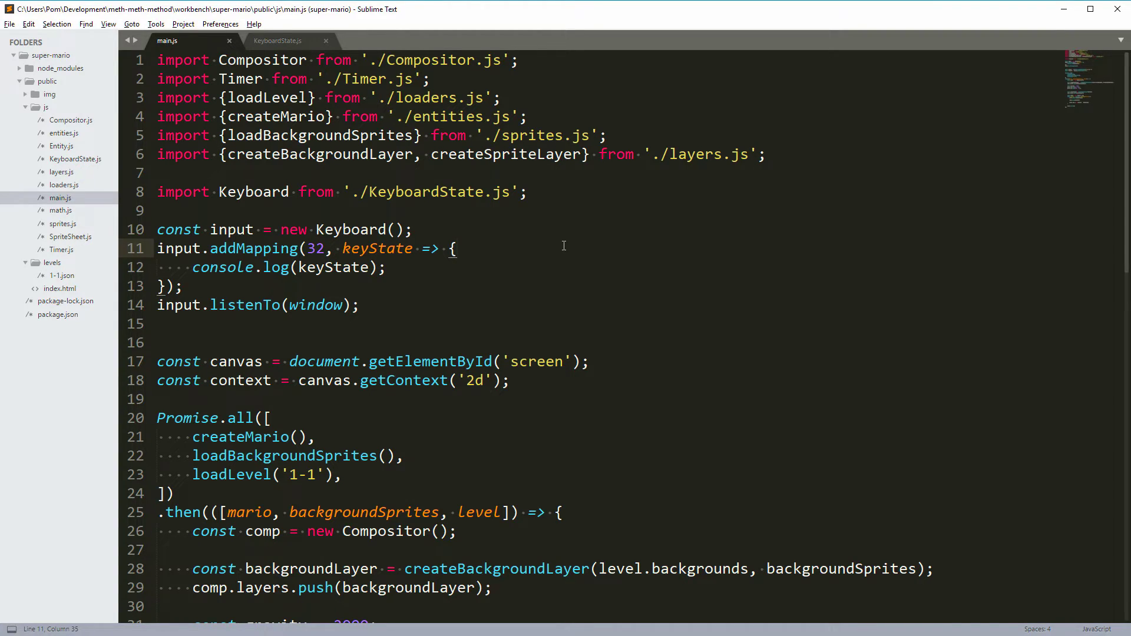
pyautogui.scroll(-1, 313, 376)
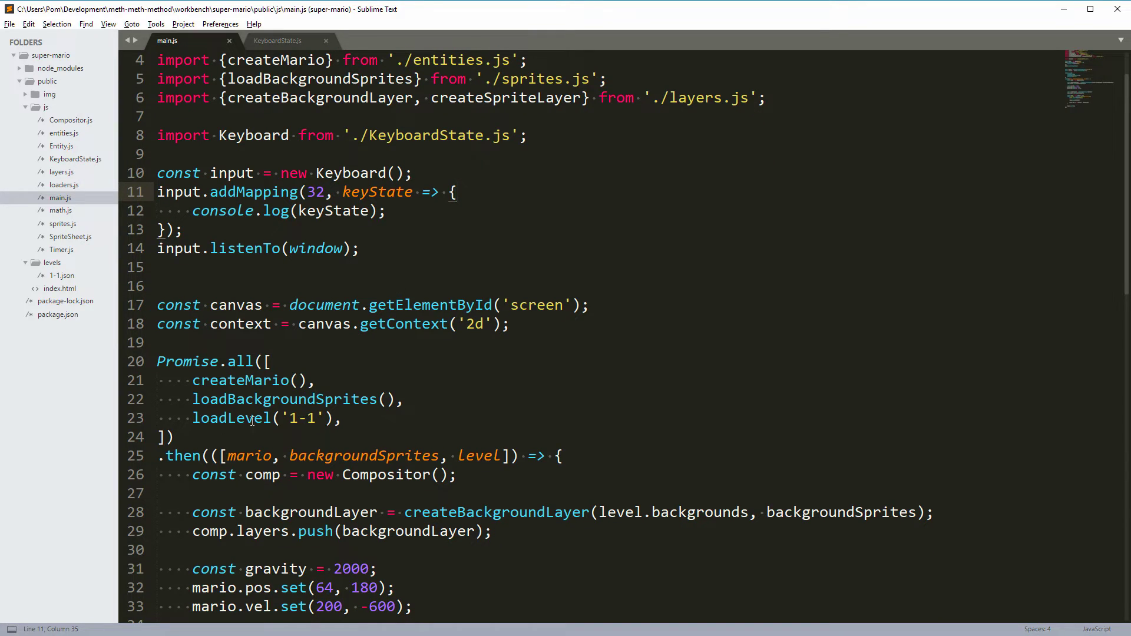
# Step: Move the keyboard input block below Mario's velocity setup and indent it
pyautogui.click(276, 156)
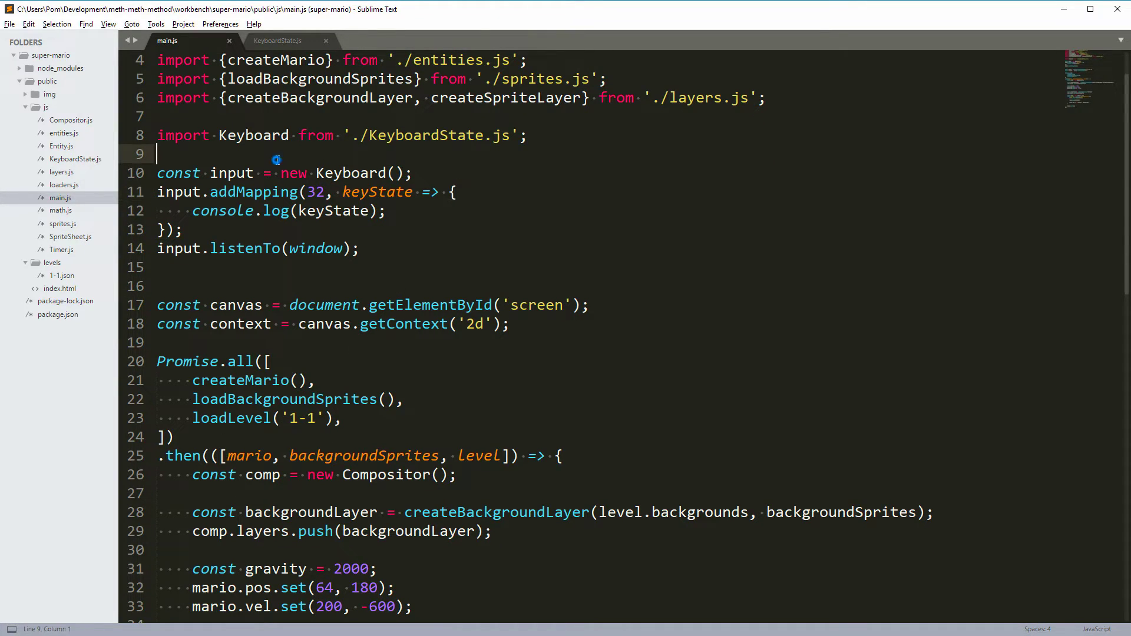
pyautogui.keyDown('shift'); pyautogui.click(381, 252); pyautogui.keyUp('shift')
pyautogui.press('BackSpace')
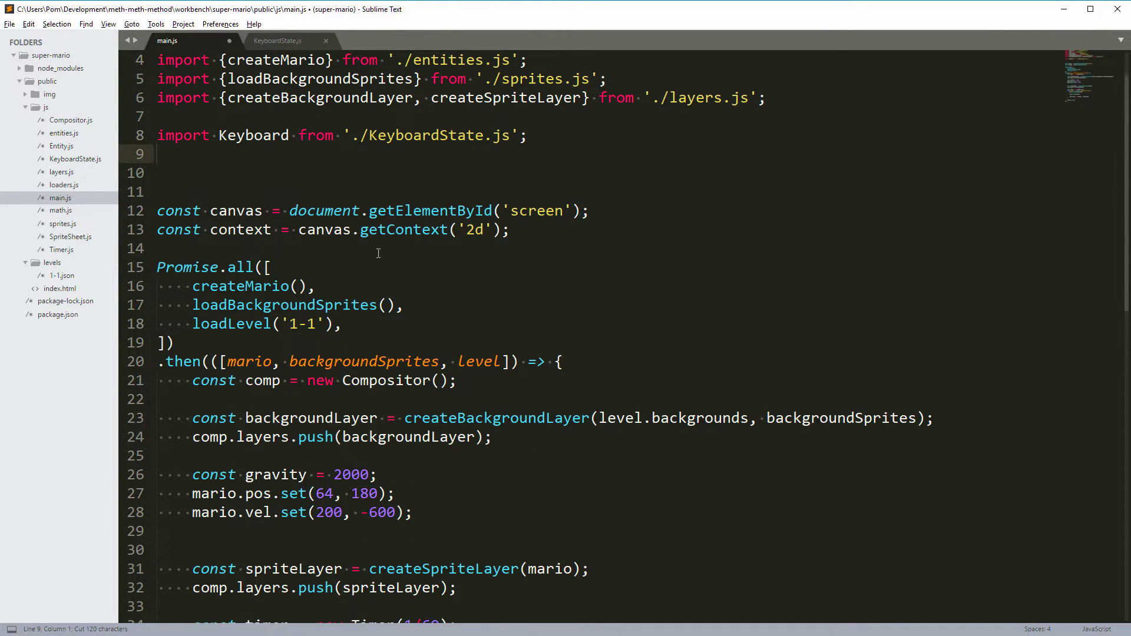
pyautogui.press('BackSpace')
pyautogui.scroll(-4, 381, 257)
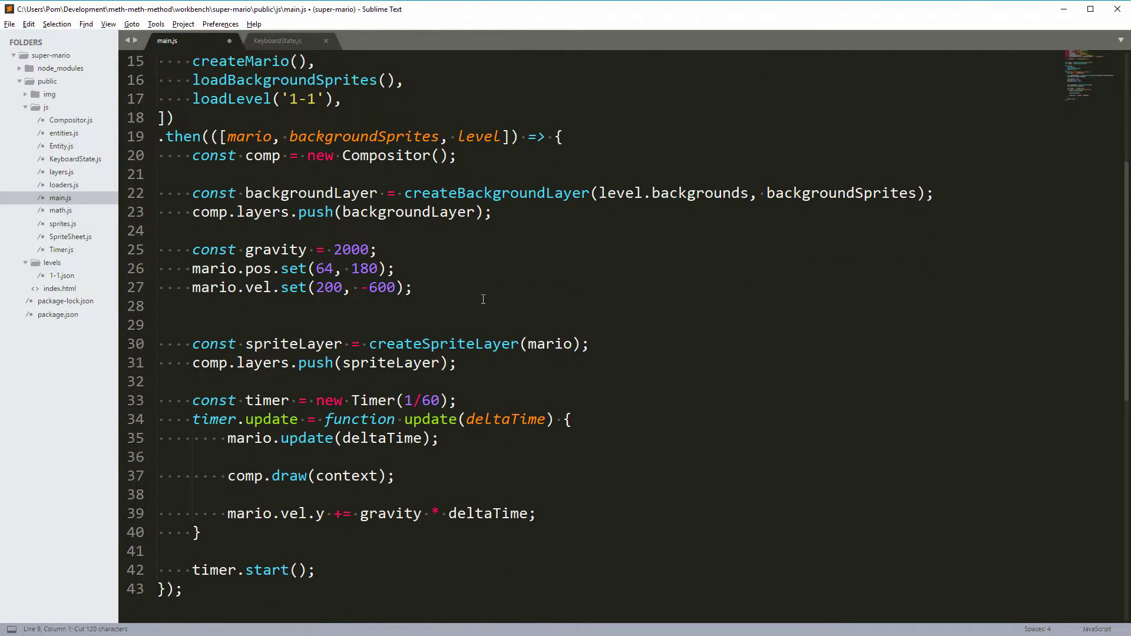
pyautogui.click(452, 285)
pyautogui.press('Return')
pyautogui.press('Return')
pyautogui.press('Up')
pyautogui.press('Return')
pyautogui.hotkey('ctrl', 'v')
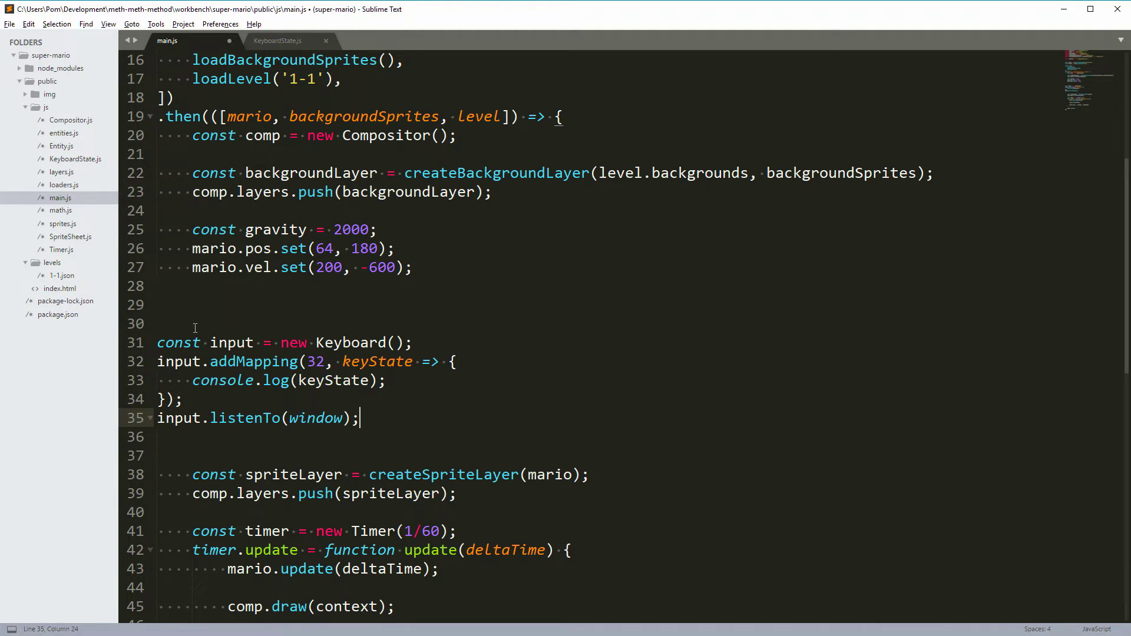
pyautogui.hotkey('shift', 'Up')
pyautogui.hotkey('shift', 'Up')
pyautogui.hotkey('shift', 'Up')
pyautogui.press('Tab')
# Step: Replace the key code 32 in addMapping with the SPACE constant
pyautogui.click(326, 373)
pyautogui.write('const SPACE = 32;')
pyautogui.doubleClick(266, 380)
pyautogui.hotkey('ctrl', 'c')
pyautogui.doubleClick(352, 418)
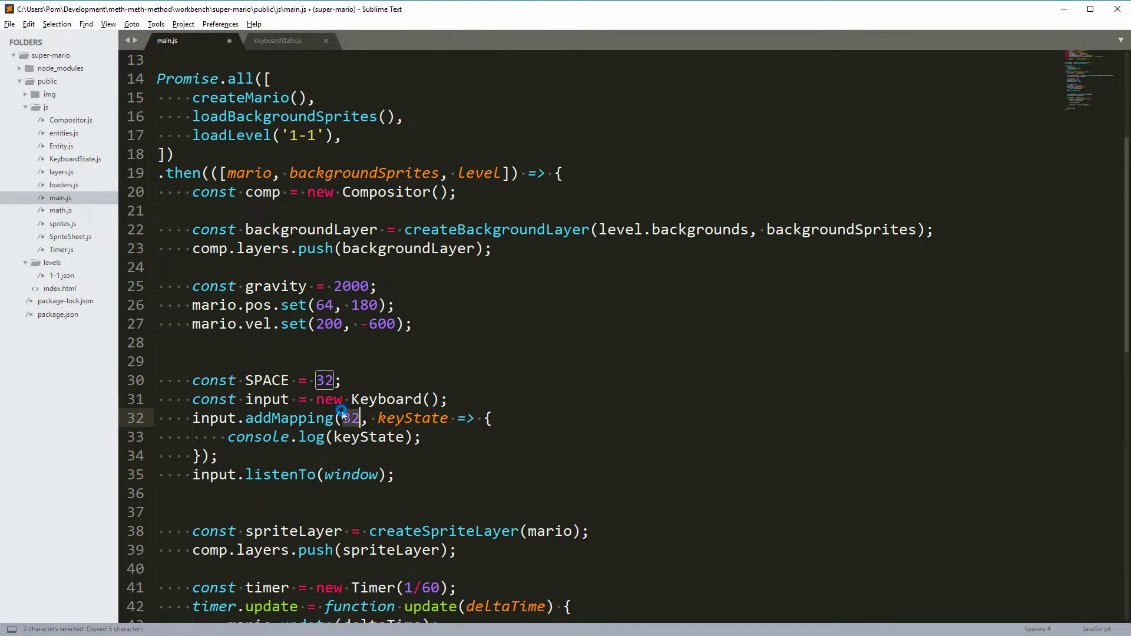
pyautogui.hotkey('ctrl', 'v')
# Step: Write if (keyState) mario.jump.start() else mario.jump.cancel() in the space callback
pyautogui.click(444, 430)
pyautogui.press('Up')
pyautogui.press('End')
pyautogui.press('Return')
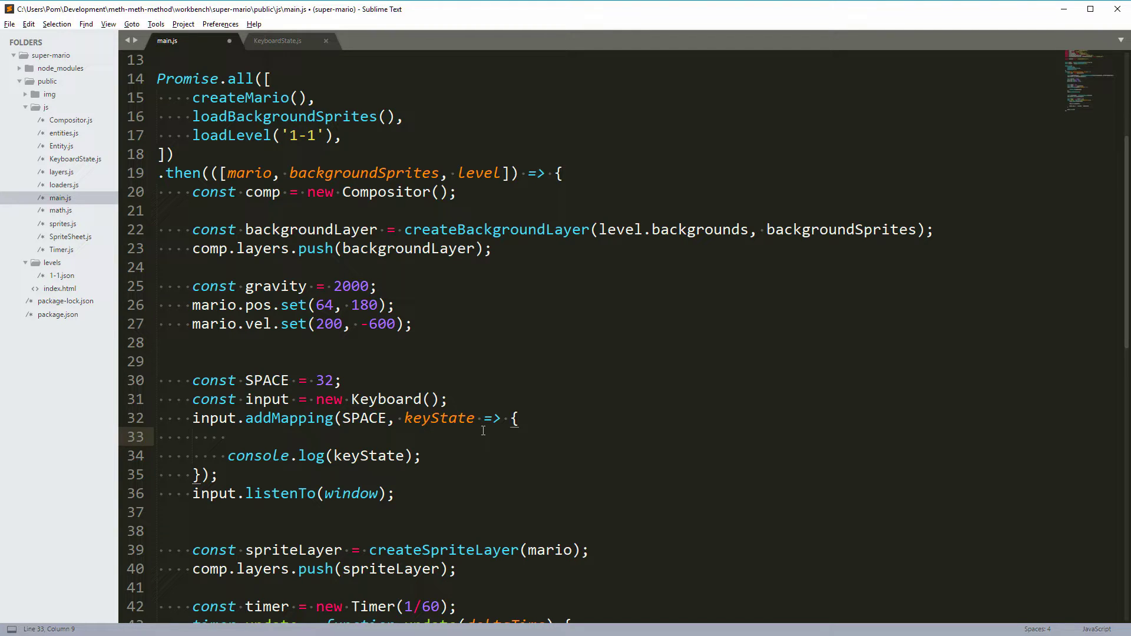
pyautogui.write('if (keyStat')
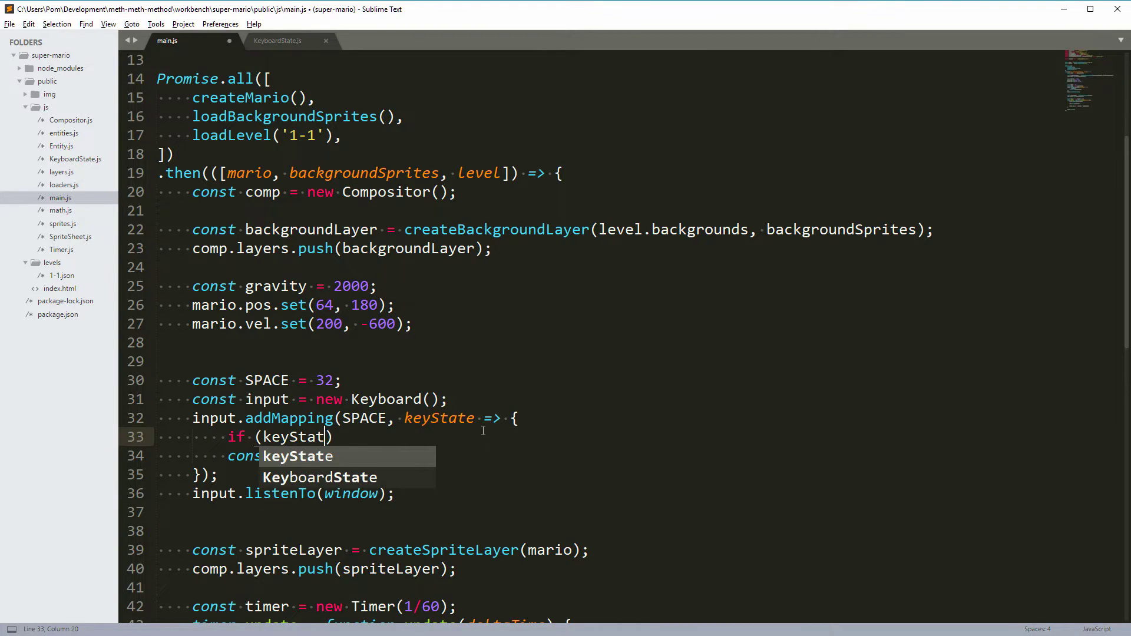
pyautogui.write('e) {')
pyautogui.press('Return')
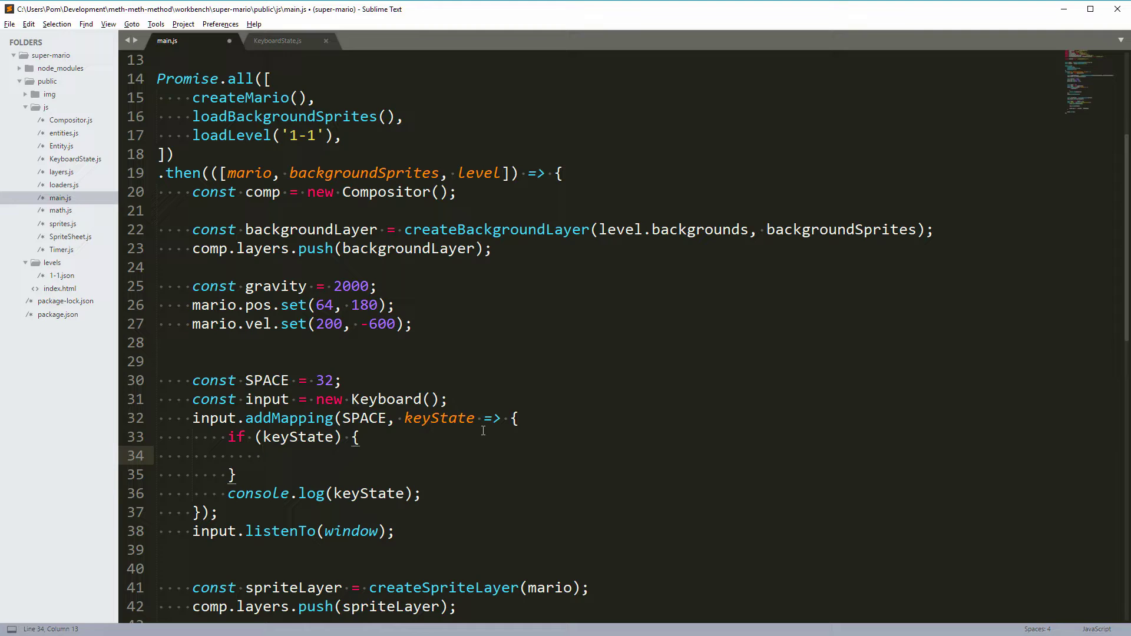
pyautogui.write('mario.jump.start(')
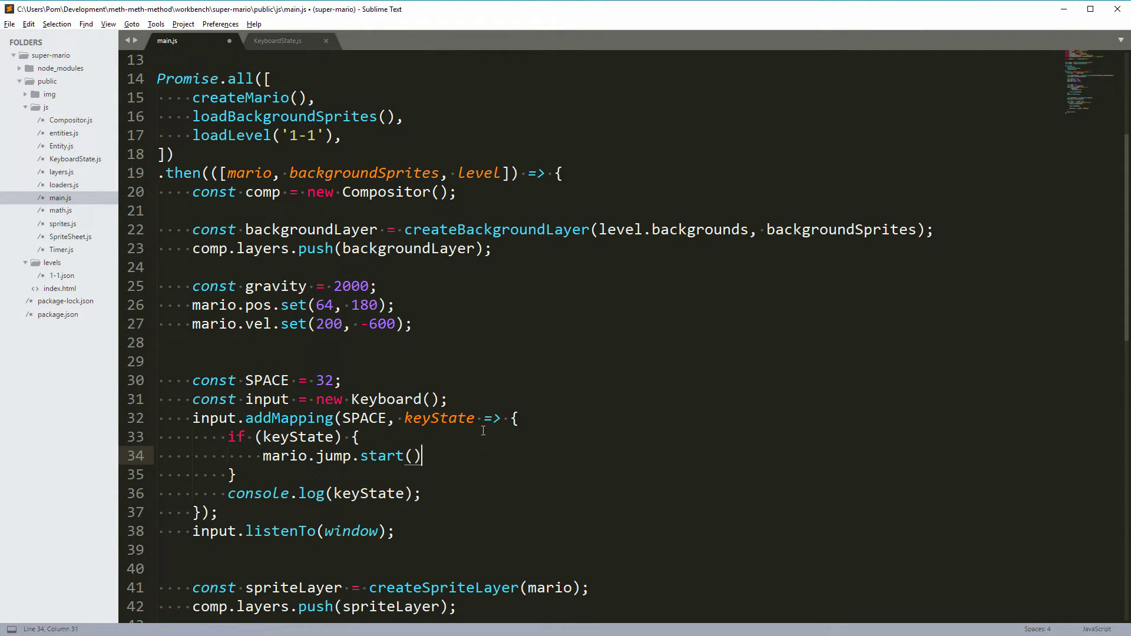
pyautogui.write(';')
pyautogui.press('Down')
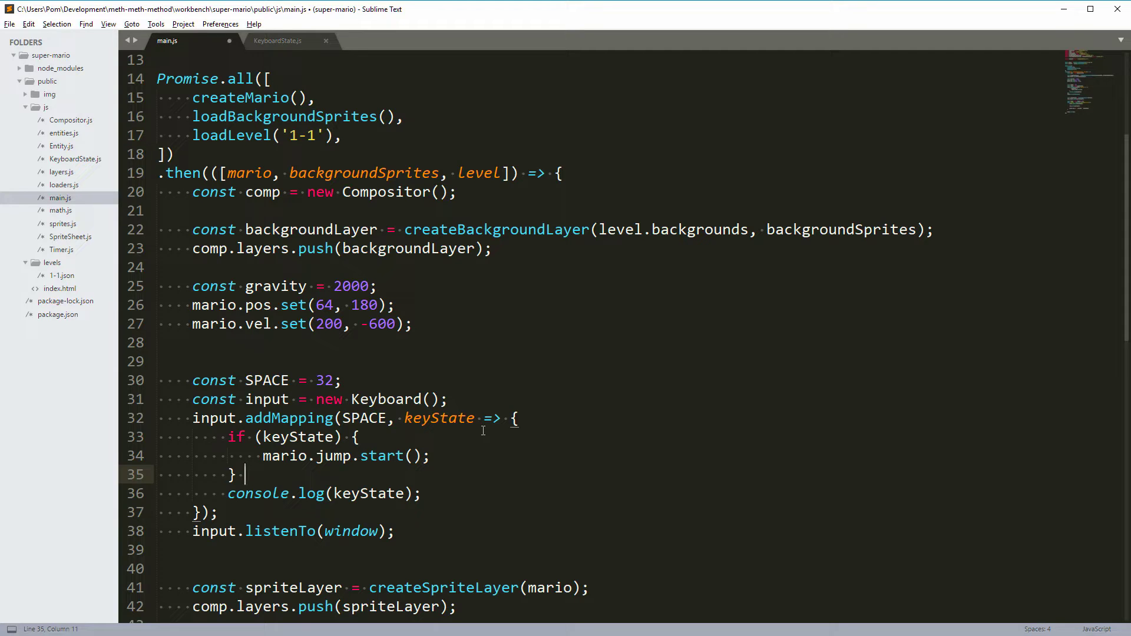
pyautogui.write('else {')
pyautogui.press('Return')
pyautogui.write('mario.jump.cancel();')
pyautogui.scroll(-1, 483, 431)
# Step: Remove the keyState console.log line from main.js's key handler and save
pyautogui.click(221, 381)
pyautogui.hotkey('ctrl', 's')
pyautogui.moveTo(221, 381); pyautogui.dragTo(252, 457)
pyautogui.click(257, 458)
pyautogui.scroll(-2, 274, 461)
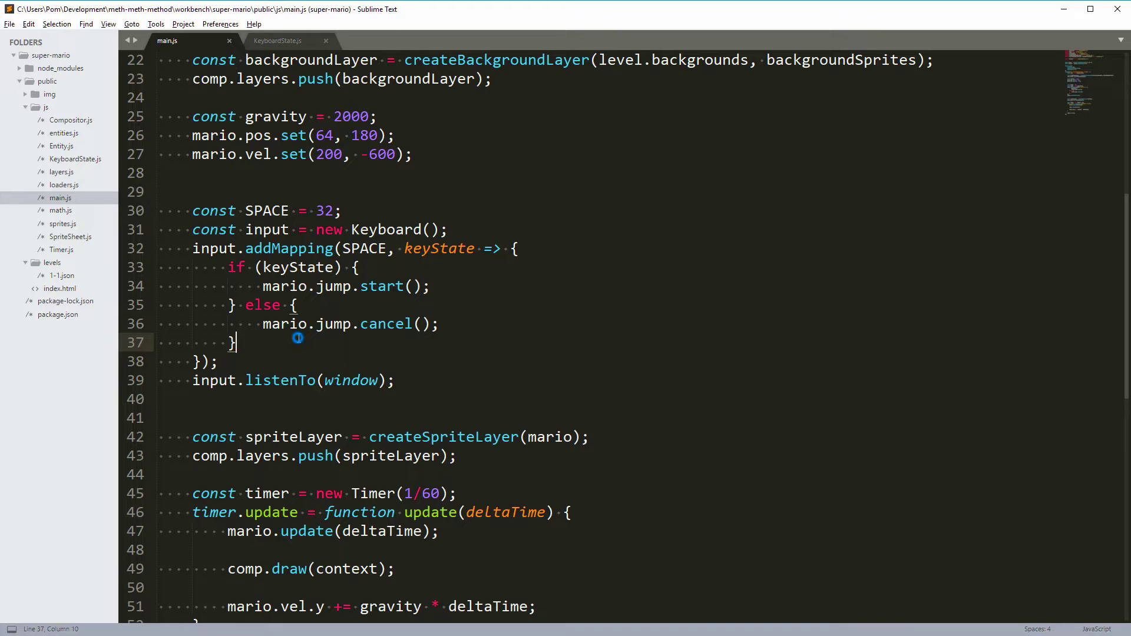
pyautogui.click(324, 324)
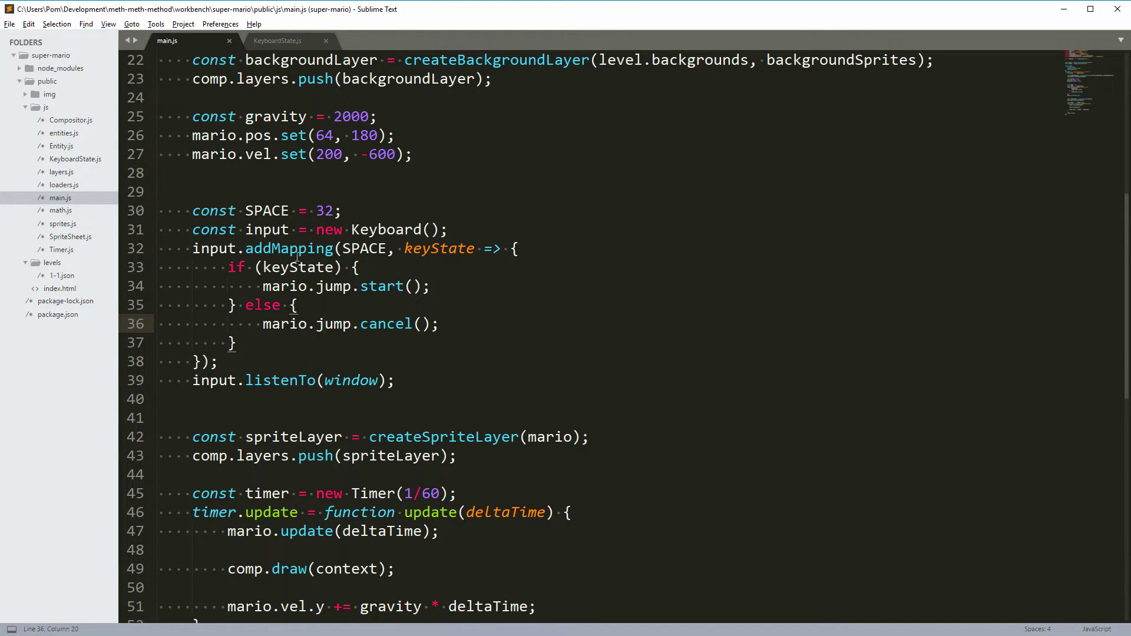
# Step: In Entity.js, add this.traits = [] and an update(deltaTime) method updating each trait
pyautogui.doubleClick(86, 148)
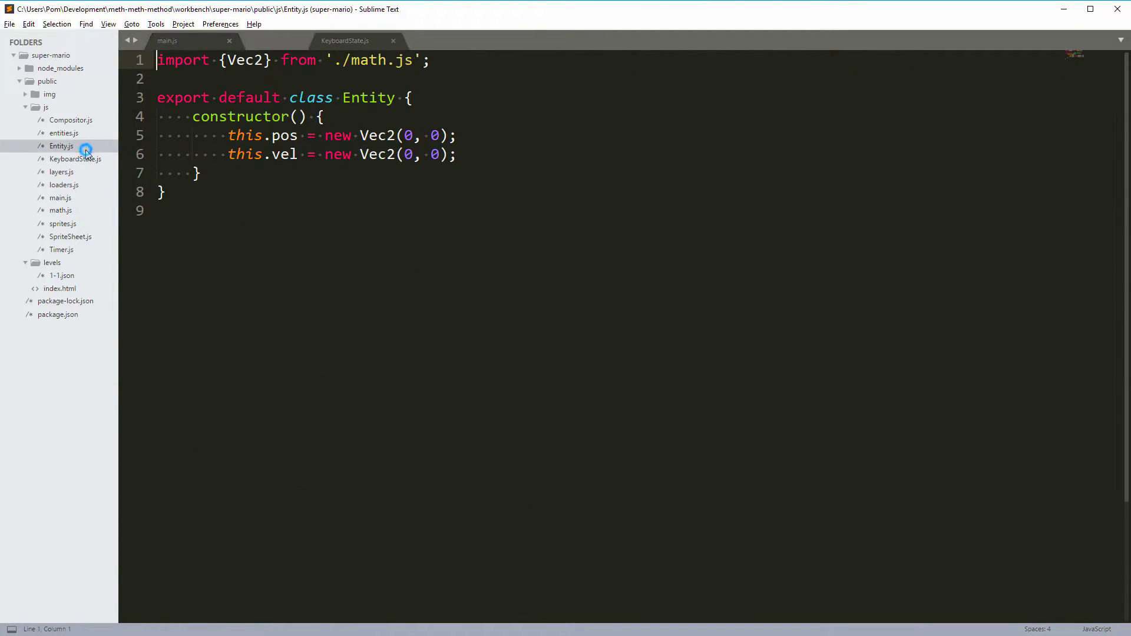
pyautogui.click(491, 158)
pyautogui.press('Return')
pyautogui.press('Return')
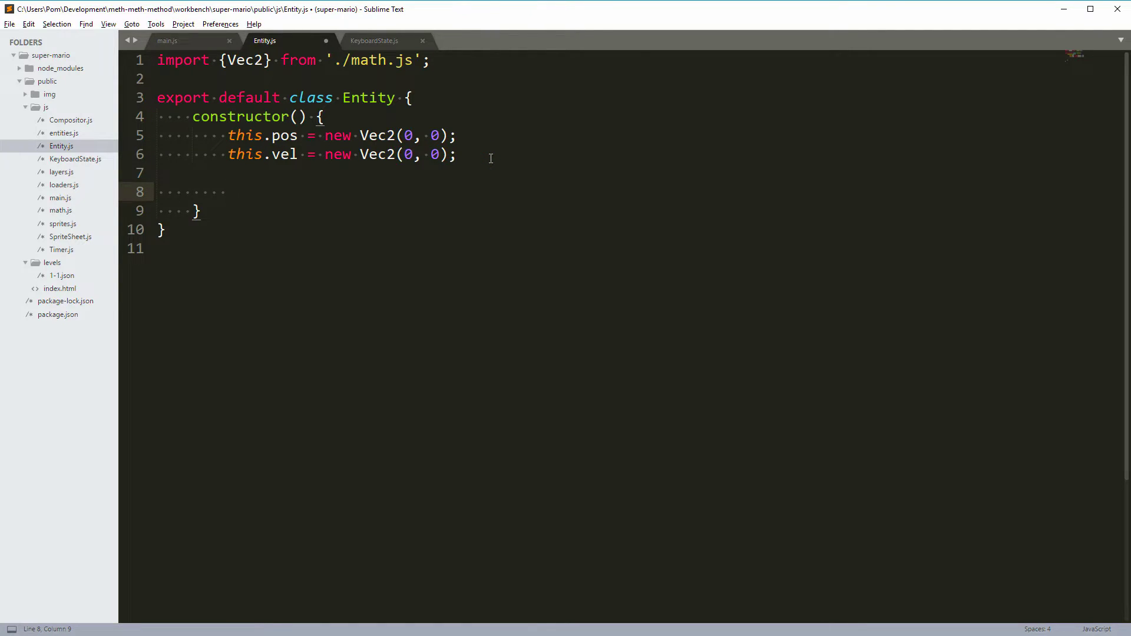
pyautogui.write('this.traits = [];')
pyautogui.press('Down')
pyautogui.press('Down')
pyautogui.hotkey('ctrl', 'shift', 'Return')
pyautogui.press('Return')
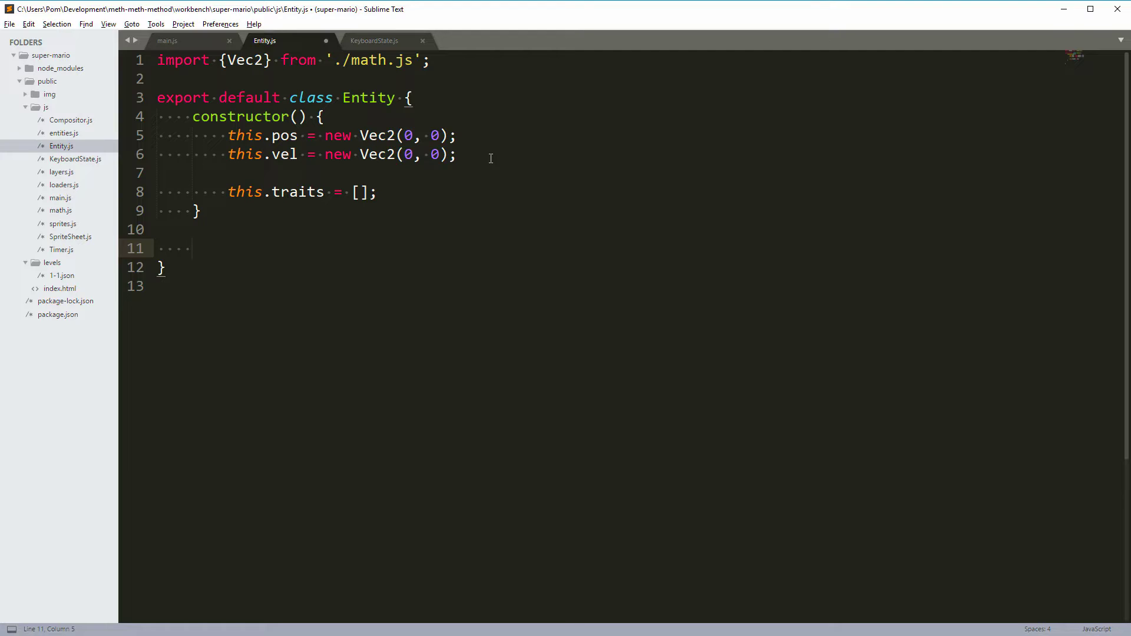
pyautogui.write('update(deltaTime) {')
pyautogui.press('Return')
pyautogui.write('this.traits.forEach(trait => {')
pyautogui.press('Return')
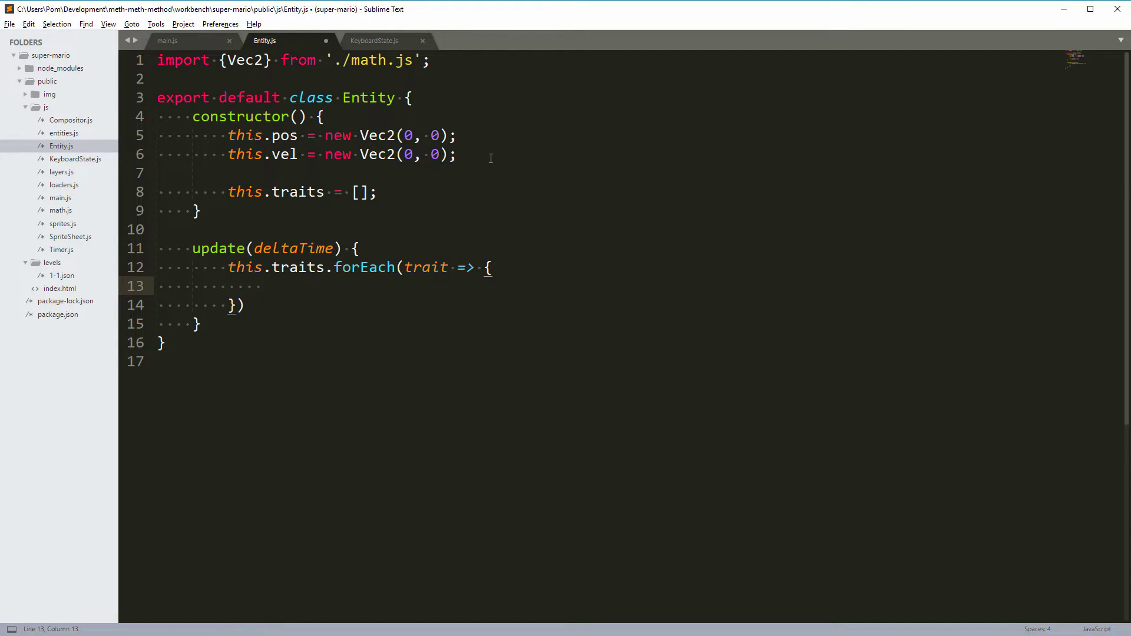
pyautogui.write('trait.update(this, ')
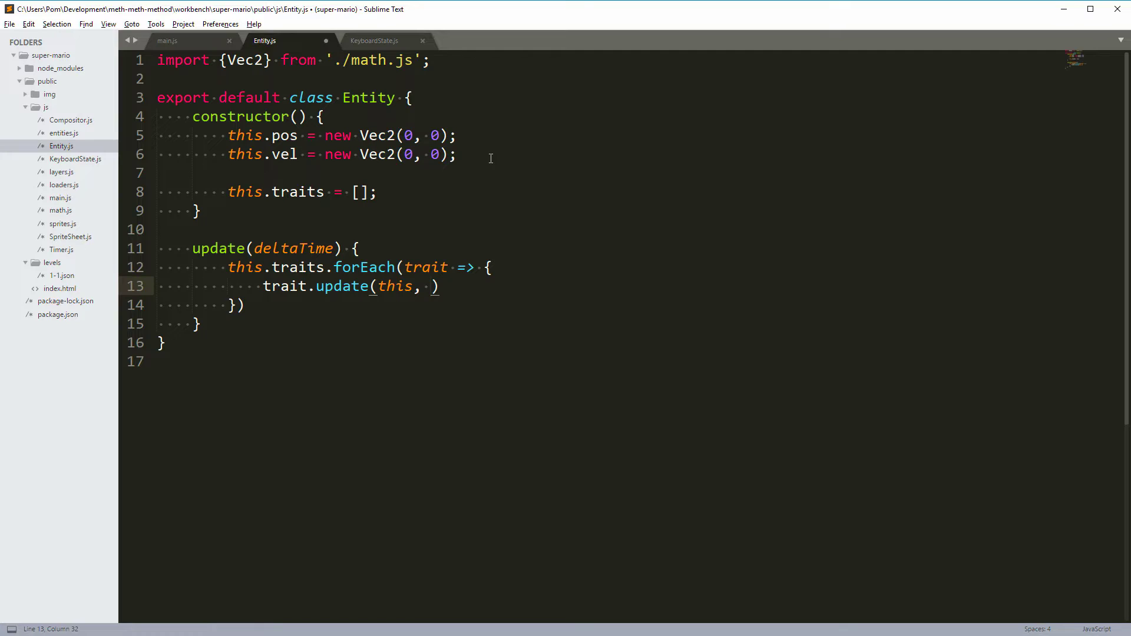
pyautogui.write('del')
pyautogui.press('Tab')
pyautogui.write(');')
pyautogui.press('Down')
pyautogui.write(';')
pyautogui.press('Up')
pyautogui.press('Up')
pyautogui.press('Up')
pyautogui.press('Up')
pyautogui.press('Up')
# Step: Write addTrait(trait) pushing onto this.traits and assigning this[trait.NAME] = trait
pyautogui.press('Return')
pyautogui.press('Return')
pyautogui.write('addTrait(tr')
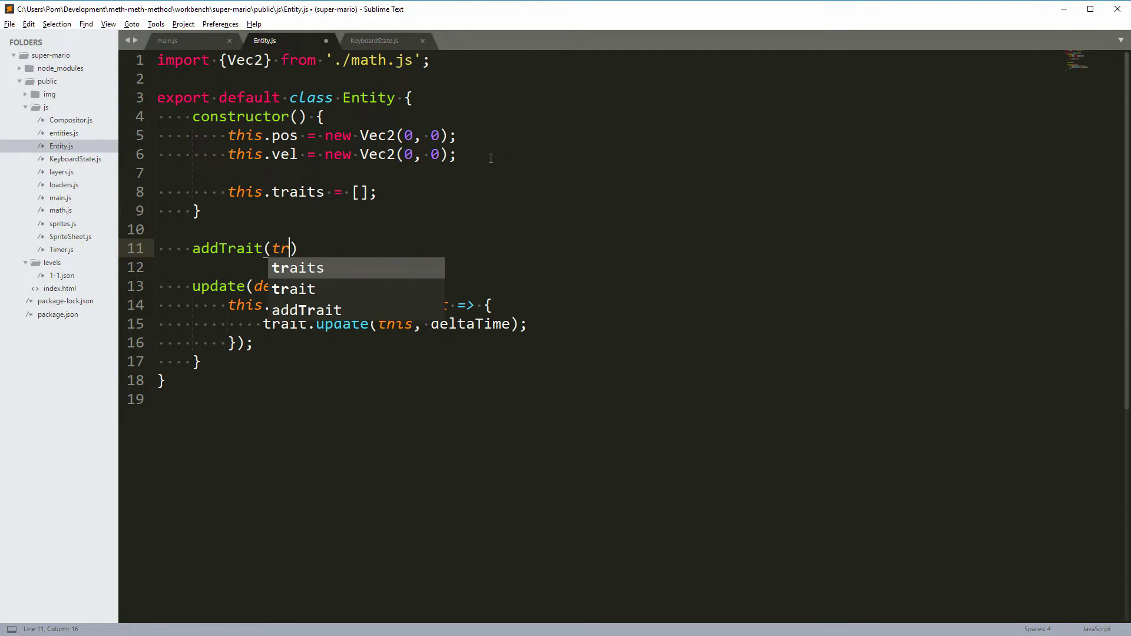
pyautogui.write('ait) {')
pyautogui.press('Return')
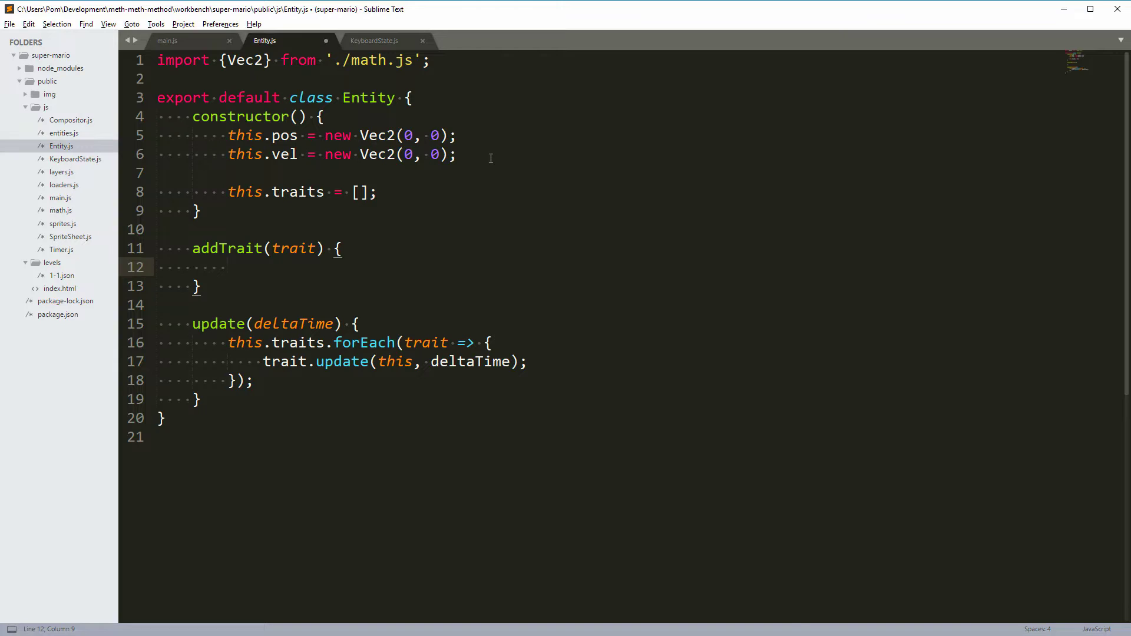
pyautogui.write('this.traits')
pyautogui.write('.push(trait')
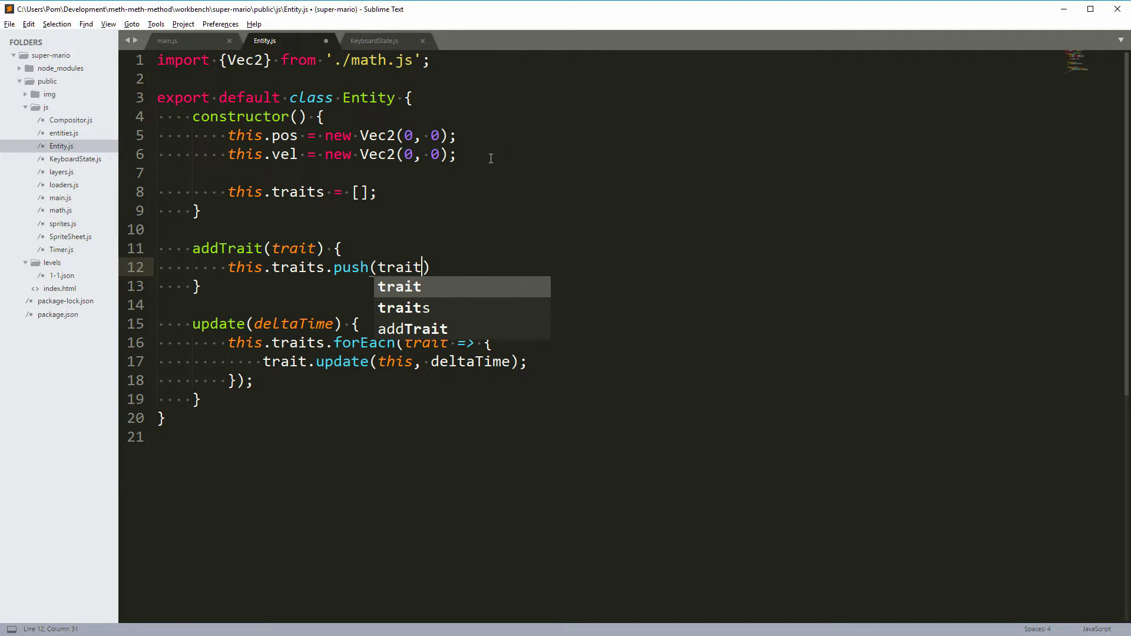
pyautogui.write(');')
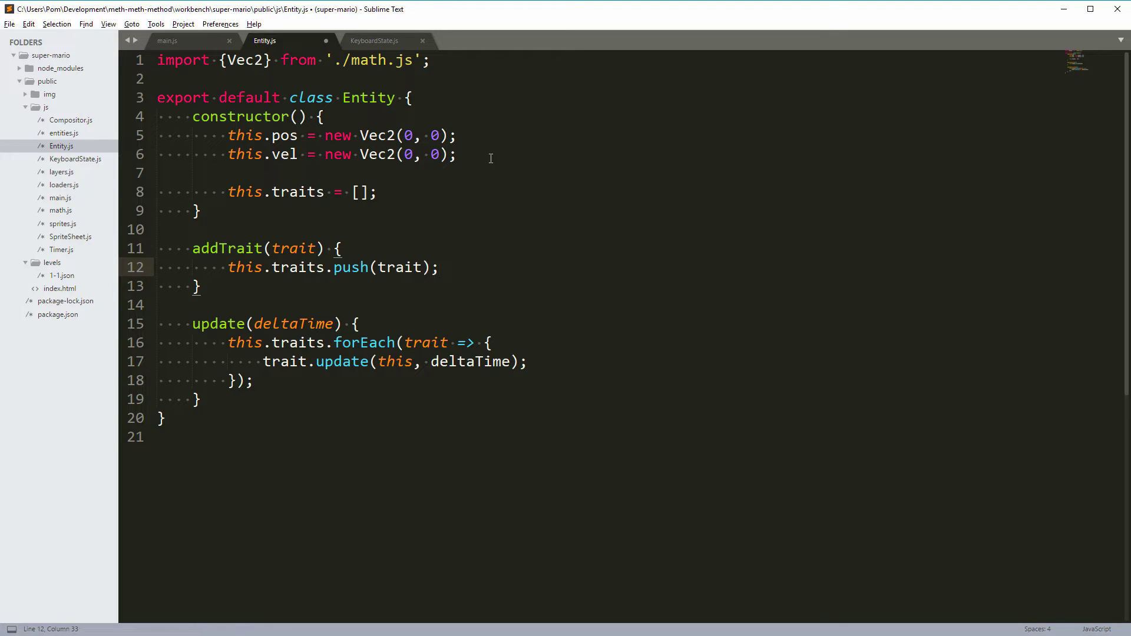
pyautogui.press('Return')
pyautogui.write('this[trait.NAME] = trait;')
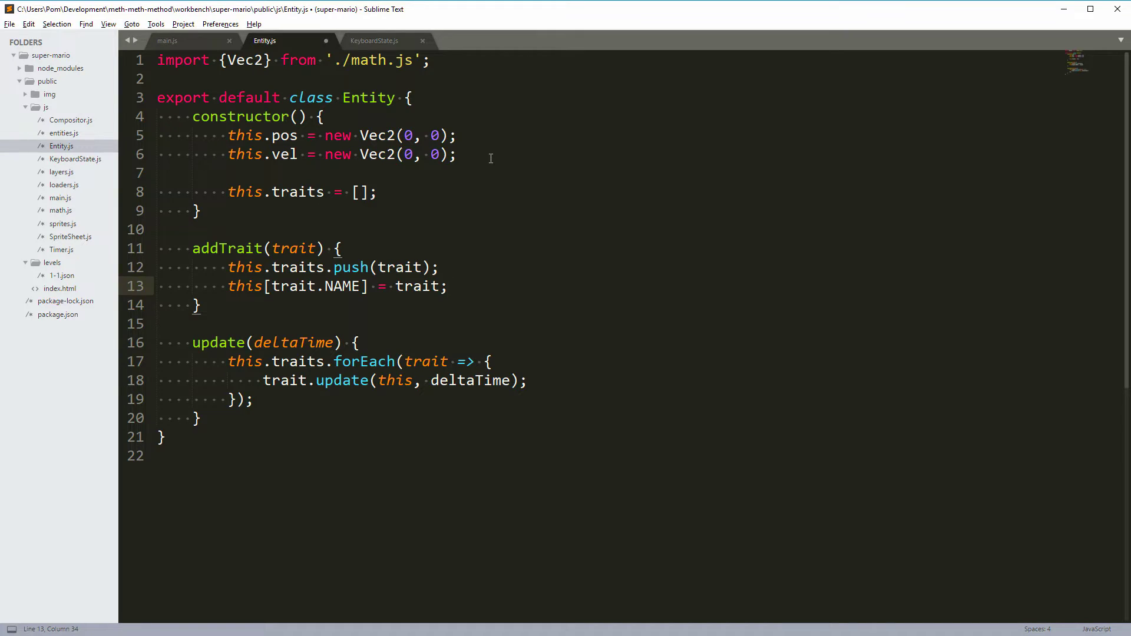
pyautogui.hotkey('shift', 'Home')
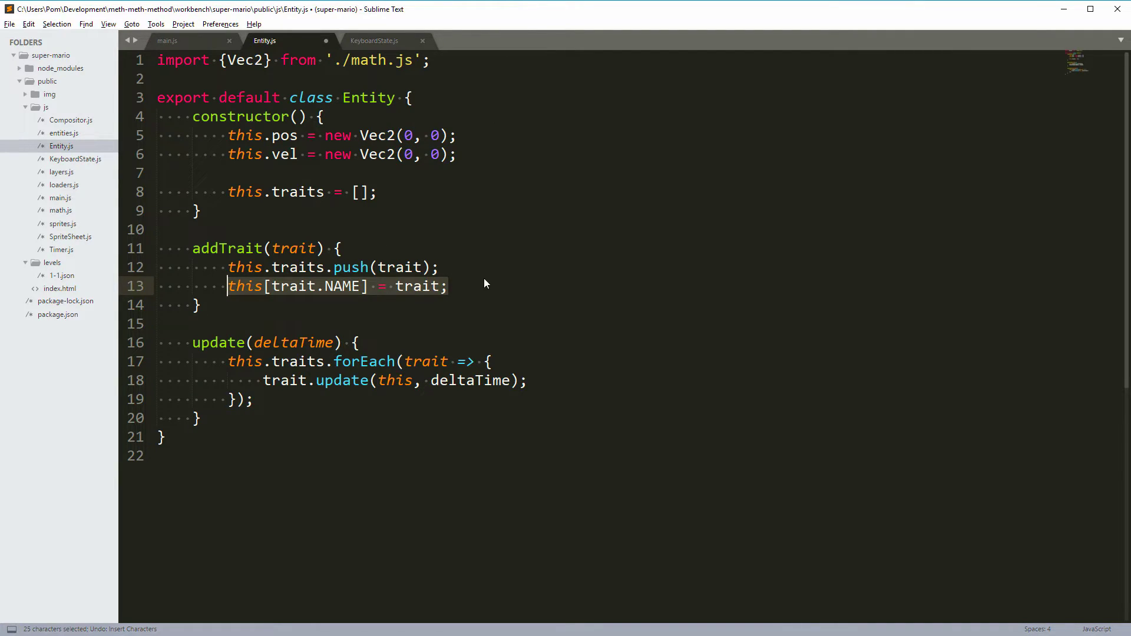
pyautogui.press('End')
pyautogui.press('Return')
pyautogui.press('Return')
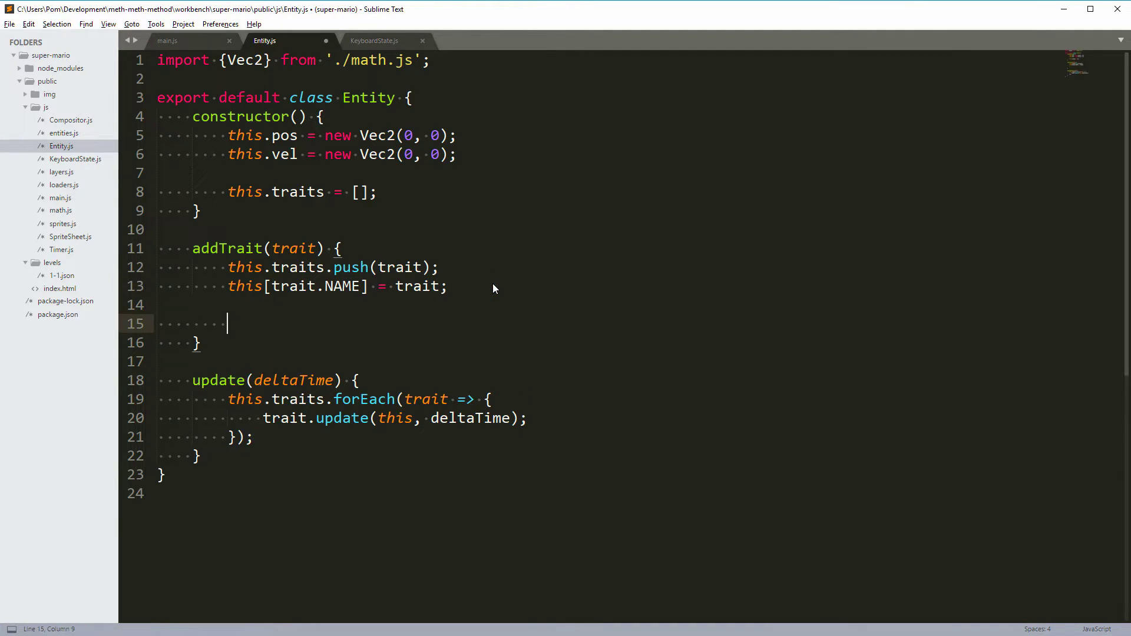
pyautogui.write('mario.jump.start()')
# Step: Delete the leftover example jump call, save Entity.js, and highlight the uses of trait
pyautogui.hotkey('shift', 'Home')
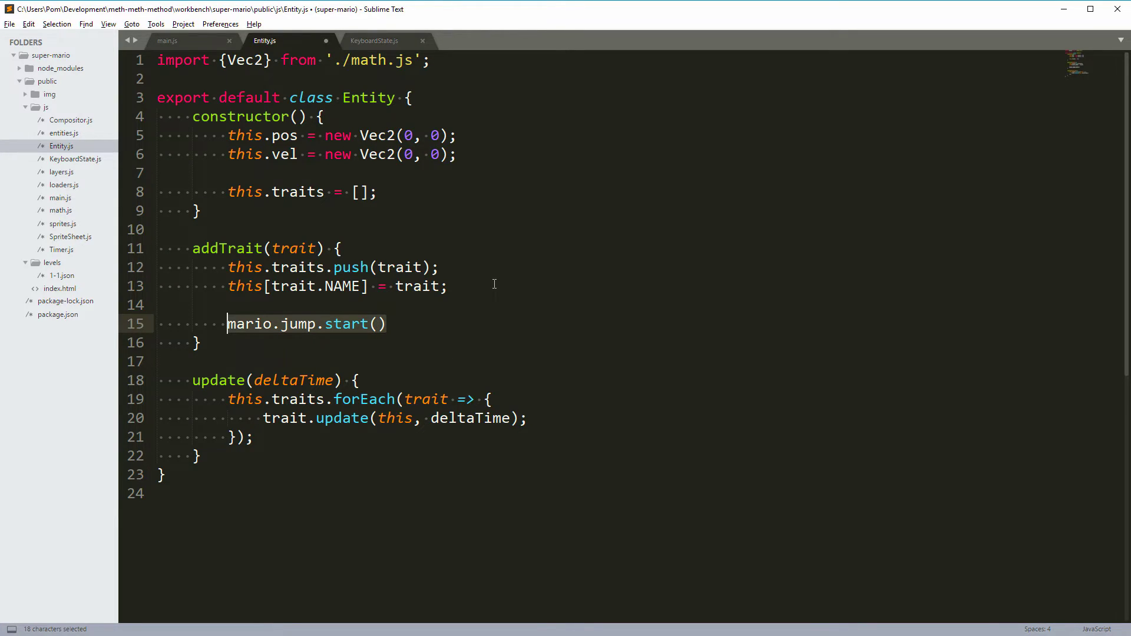
pyautogui.write('mario.run.start()')
pyautogui.hotkey('shift', 'Home')
pyautogui.hotkey('shift', 'Home')
pyautogui.press('BackSpace')
pyautogui.press('BackSpace')
pyautogui.press('BackSpace')
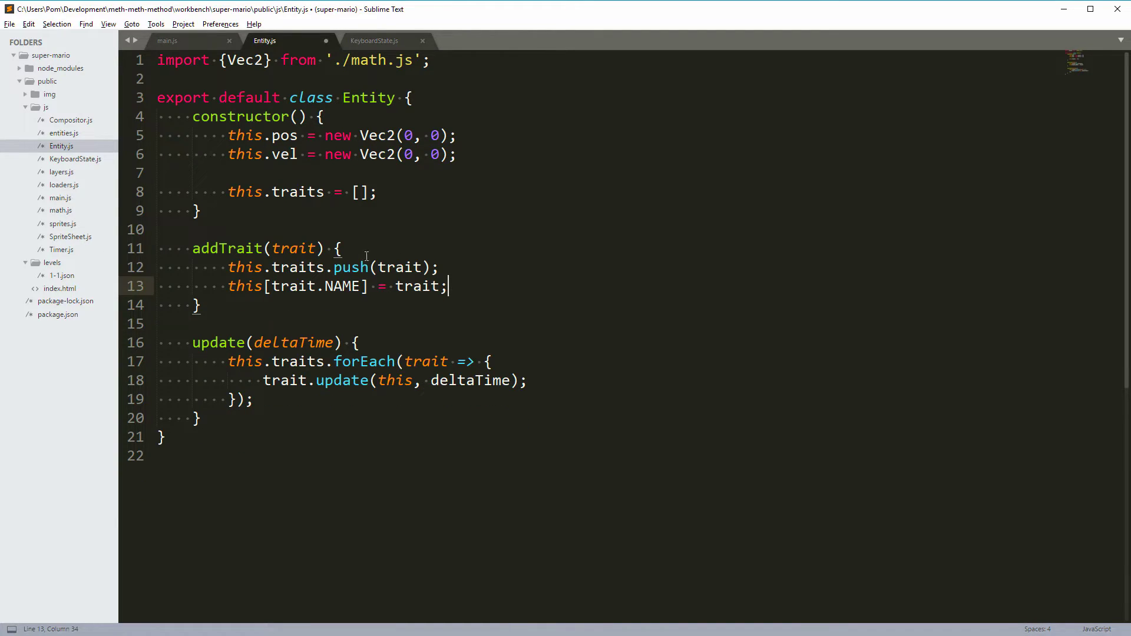
pyautogui.press('Up')
pyautogui.press('Up')
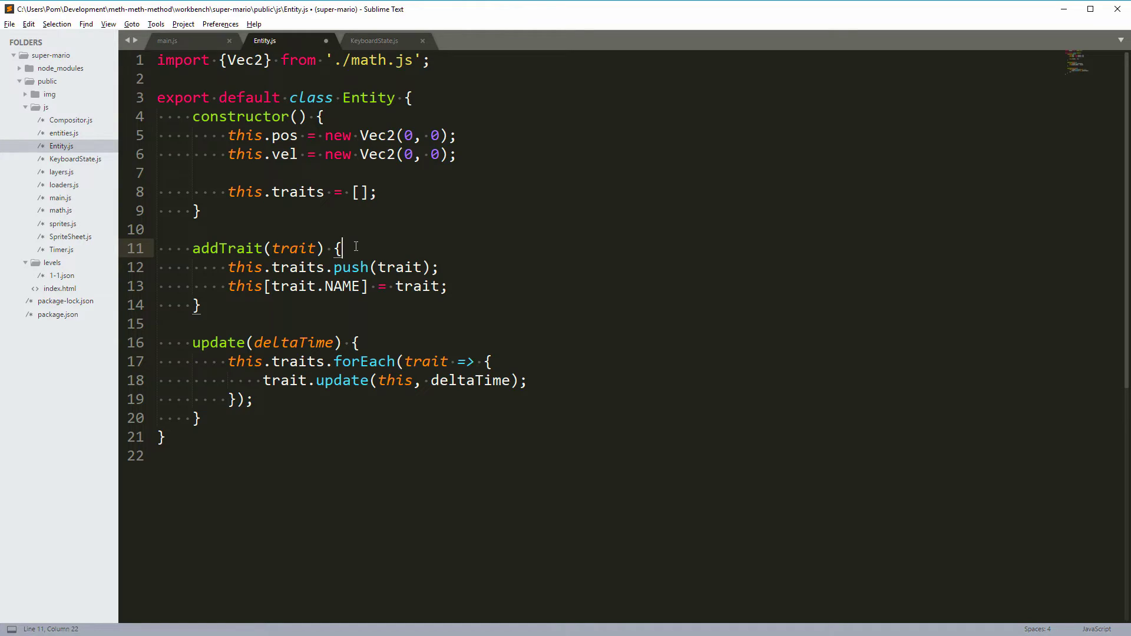
pyautogui.hotkey('ctrl', 's')
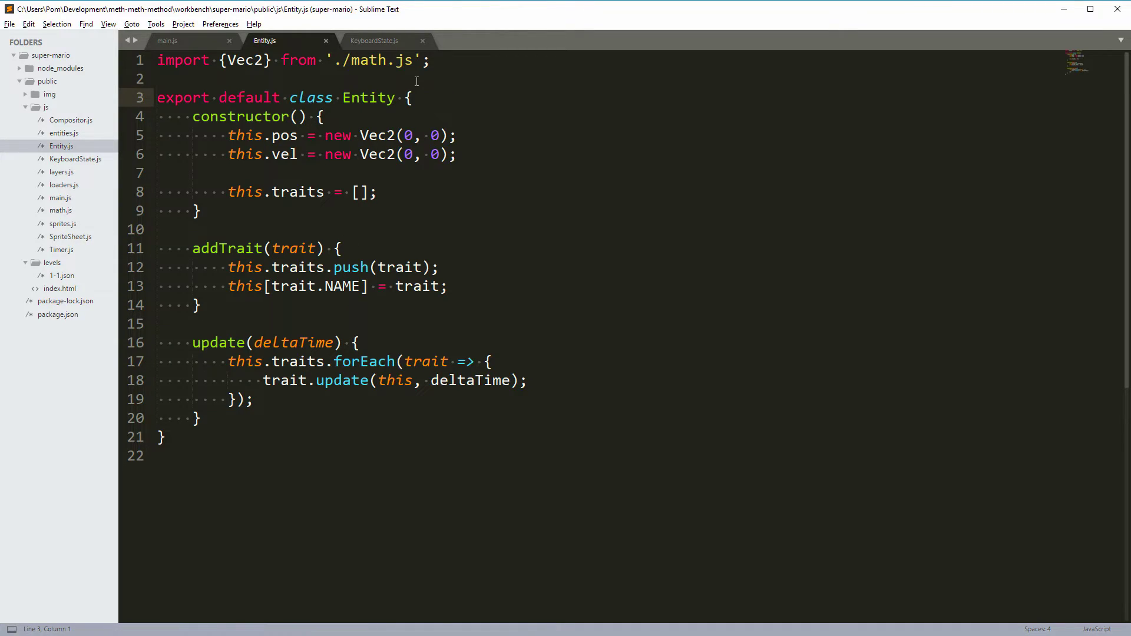
pyautogui.click(440, 267)
pyautogui.hotkey('ctrl', 's')
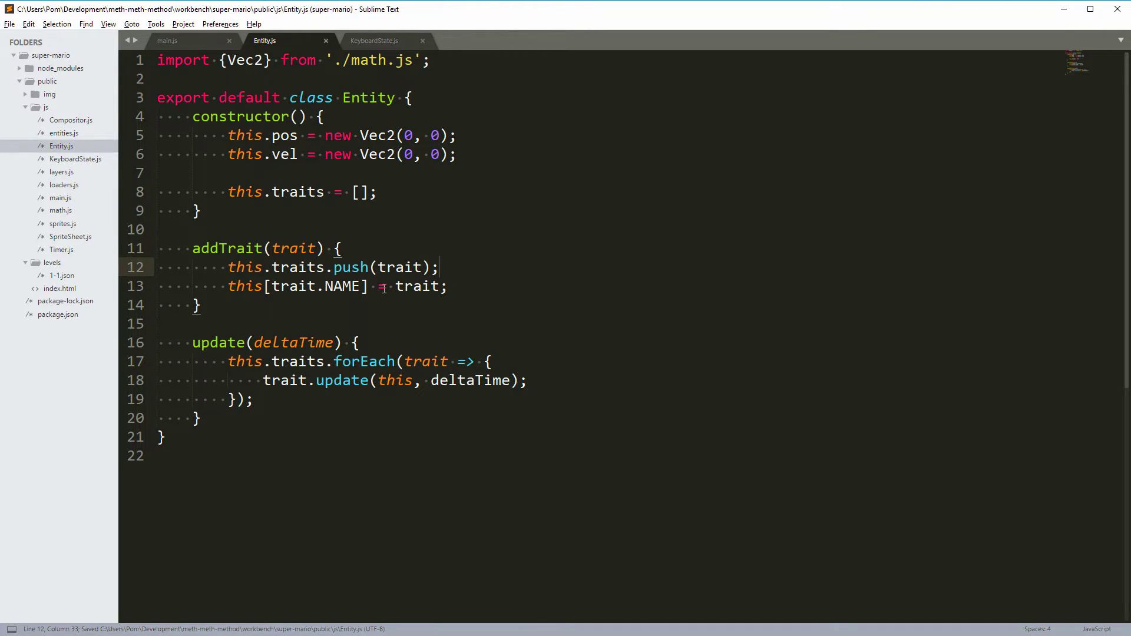
pyautogui.doubleClick(407, 286)
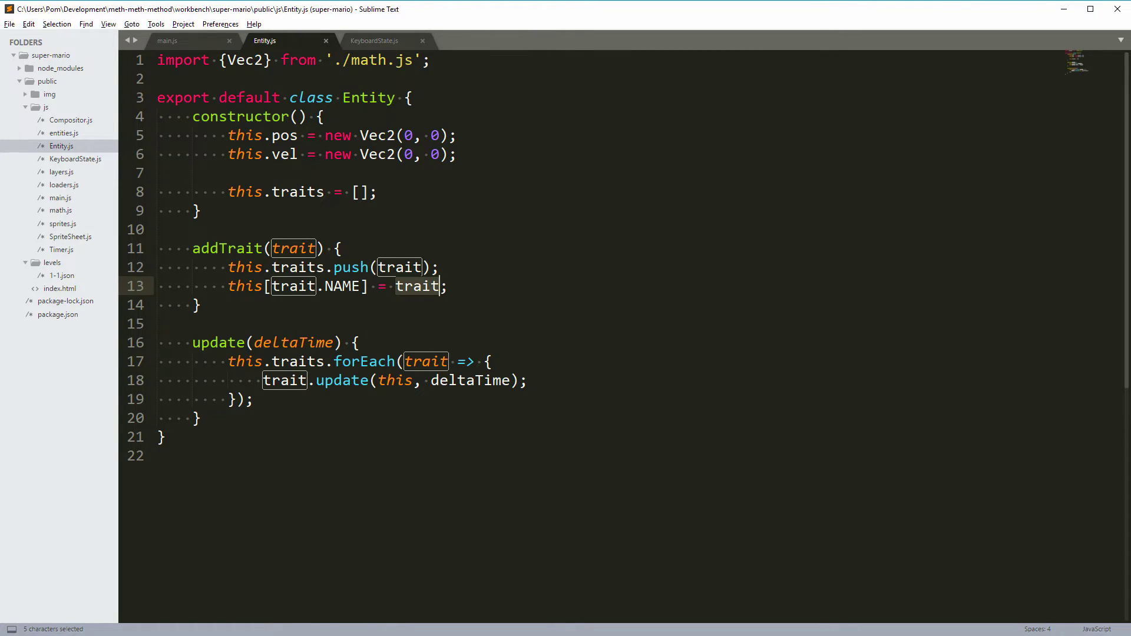
# Step: Add a Trait class above Entity with a NAME-storing constructor and an update method
pyautogui.click(500, 73)
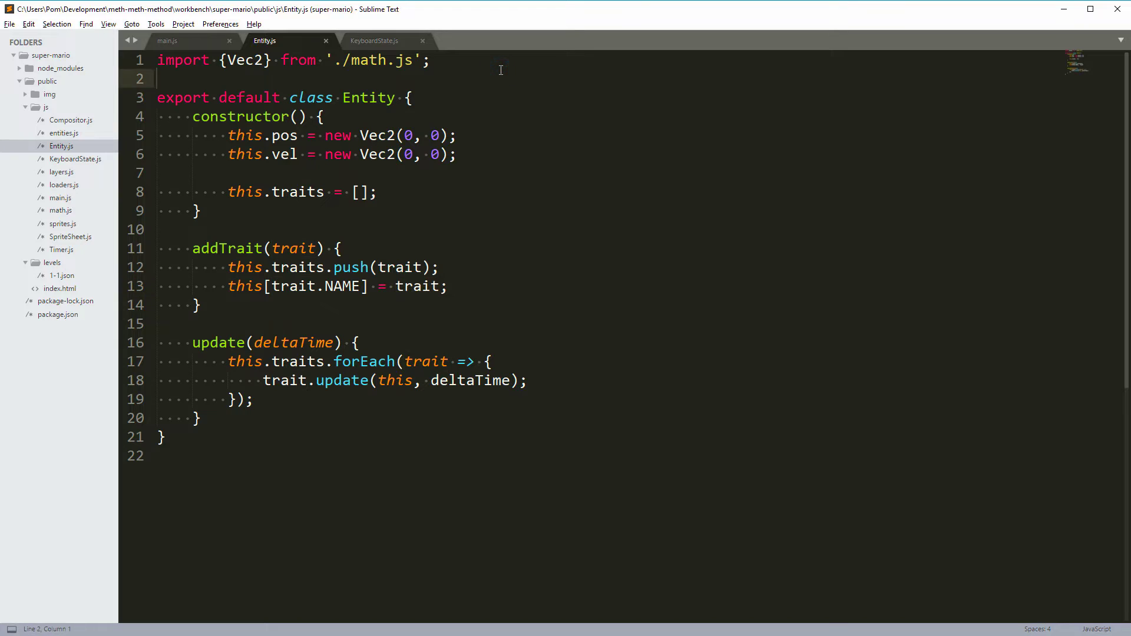
pyautogui.press('Return')
pyautogui.press('Return')
pyautogui.press('Up')
pyautogui.write('class Tr')
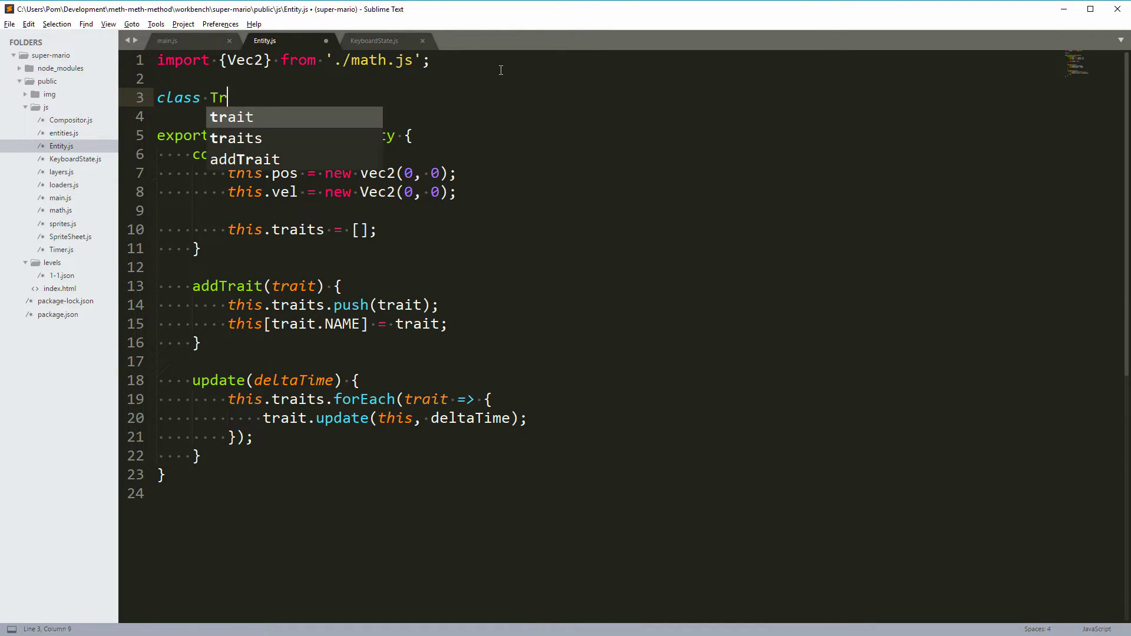
pyautogui.write('ait')
pyautogui.write(' {')
pyautogui.press('Return')
pyautogui.write('const')
pyautogui.press('Tab')
pyautogui.write('(name) {')
pyautogui.press('Return')
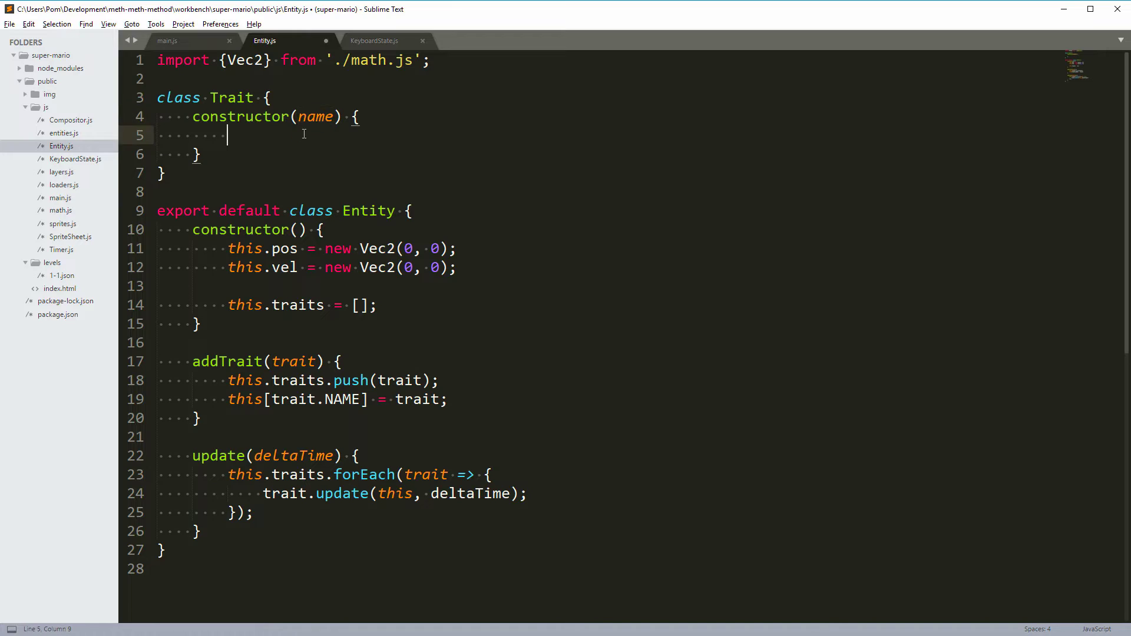
pyautogui.write('this.')
pyautogui.write('NAME = name;')
pyautogui.press('Down')
pyautogui.press('Return')
pyautogui.press('Return')
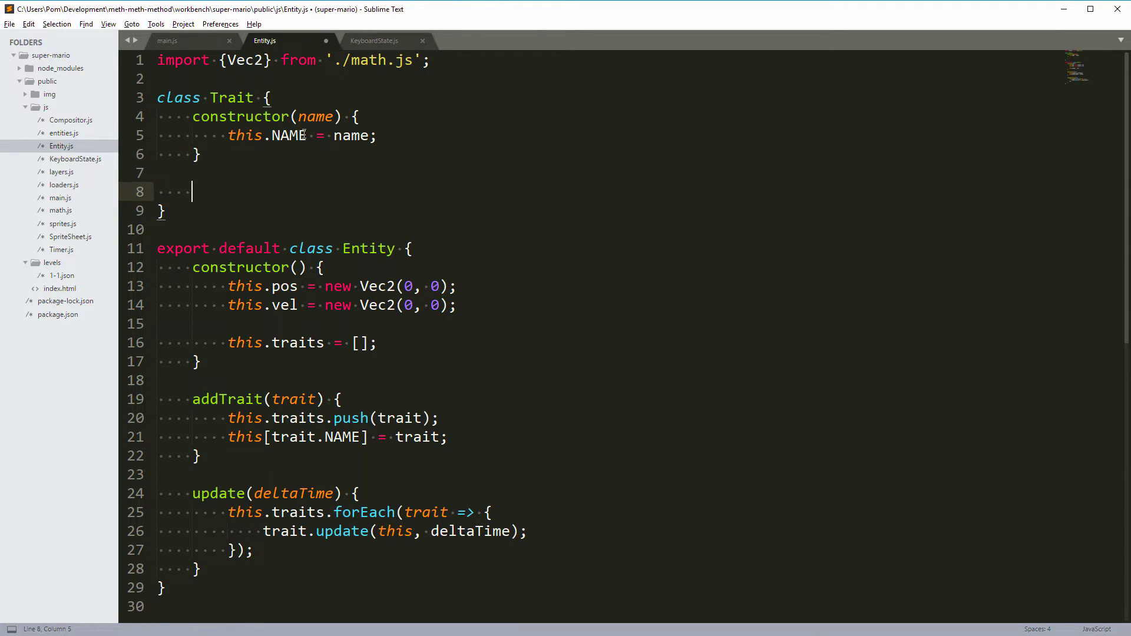
pyautogui.write('update() {')
pyautogui.press('Return')
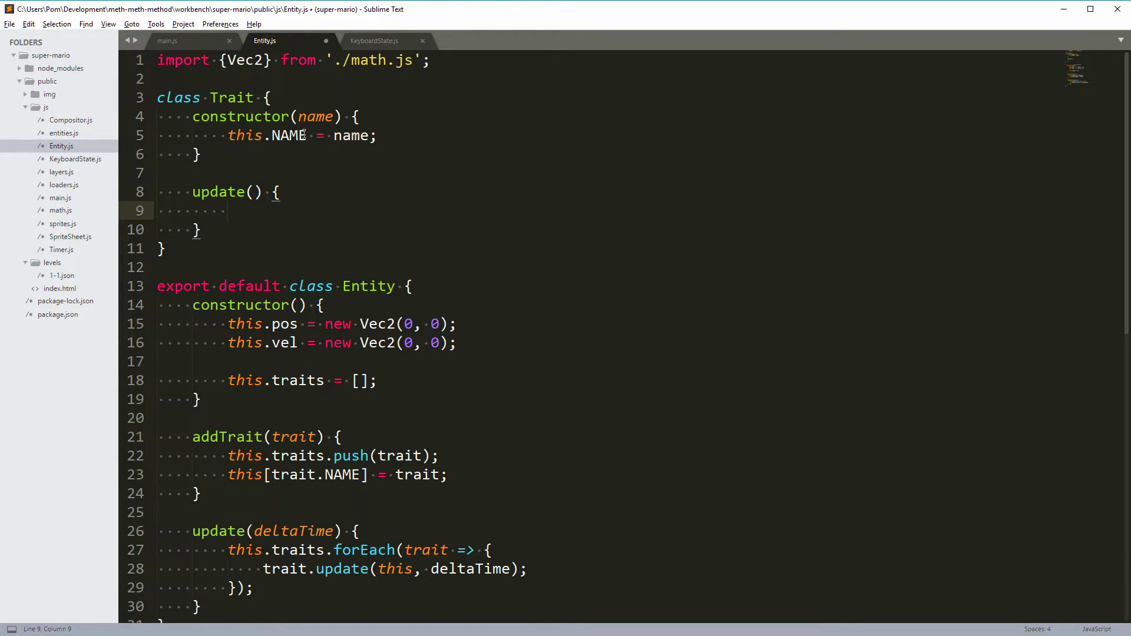
# Step: Make update warn 'Unhandled update call in Trait', export the class, and save
pyautogui.click(259, 95)
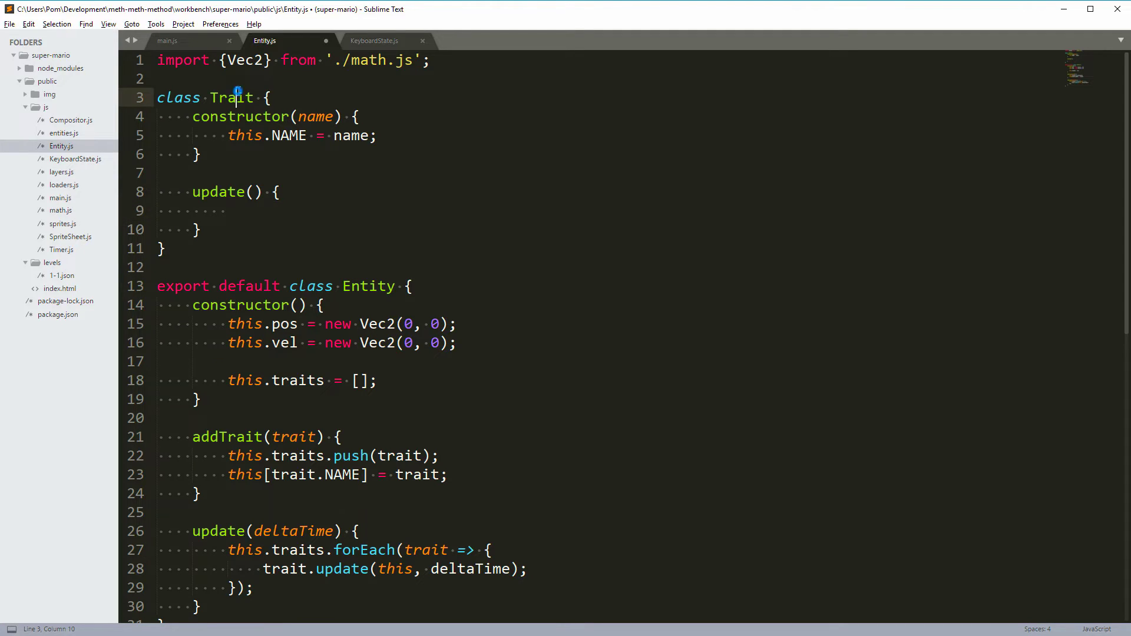
pyautogui.doubleClick(238, 98)
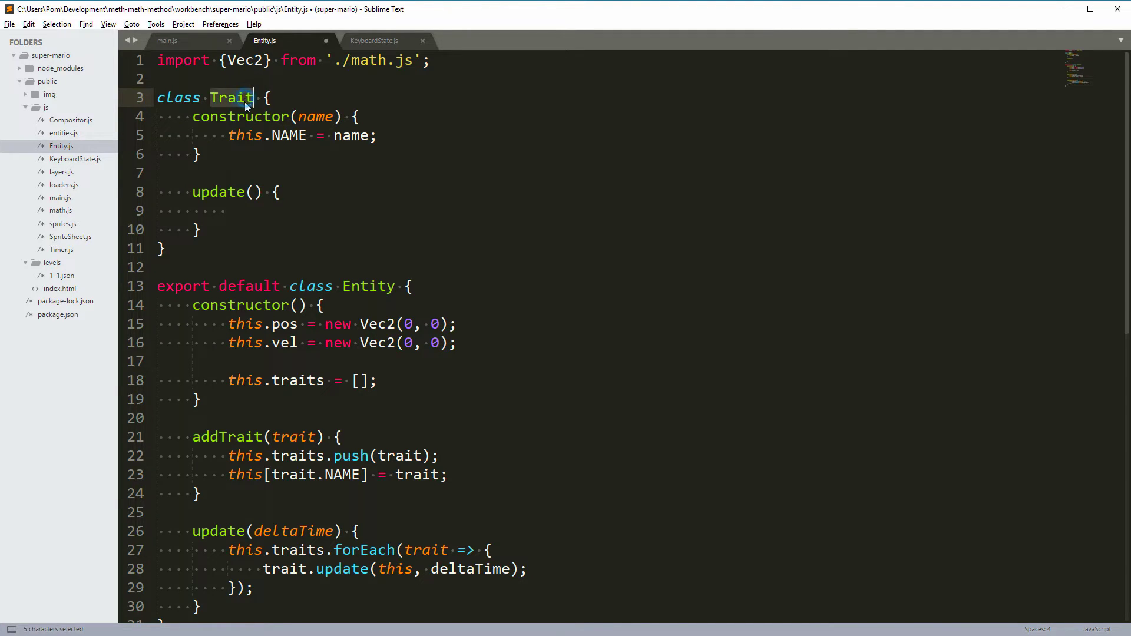
pyautogui.click(246, 210)
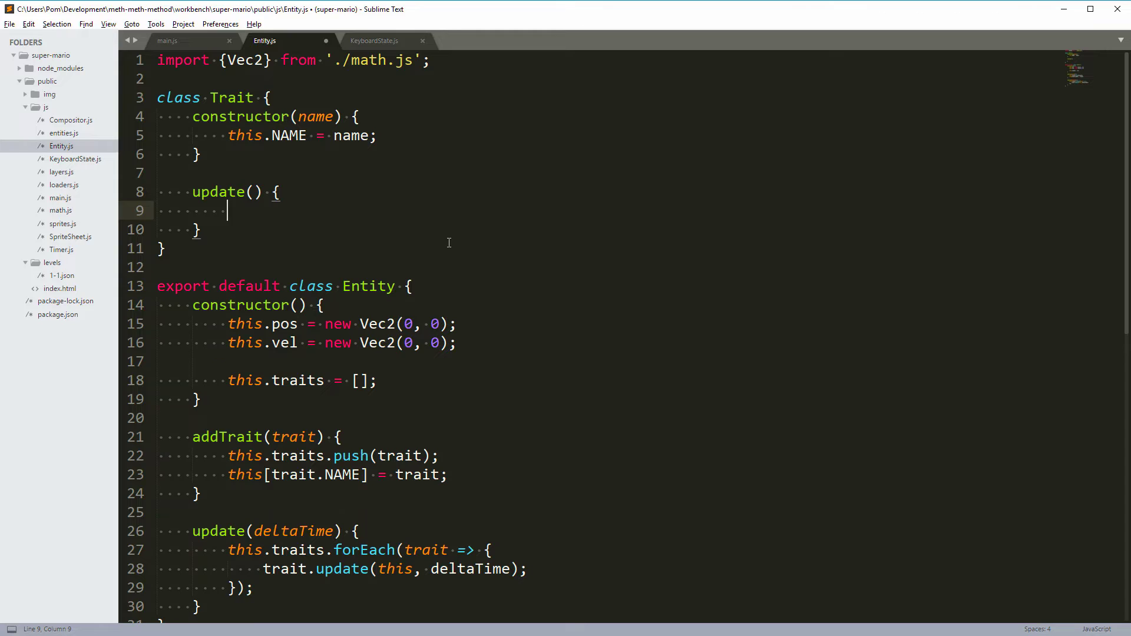
pyautogui.write("console.warn('Unhandled update call in Trait');")
pyautogui.press('Down')
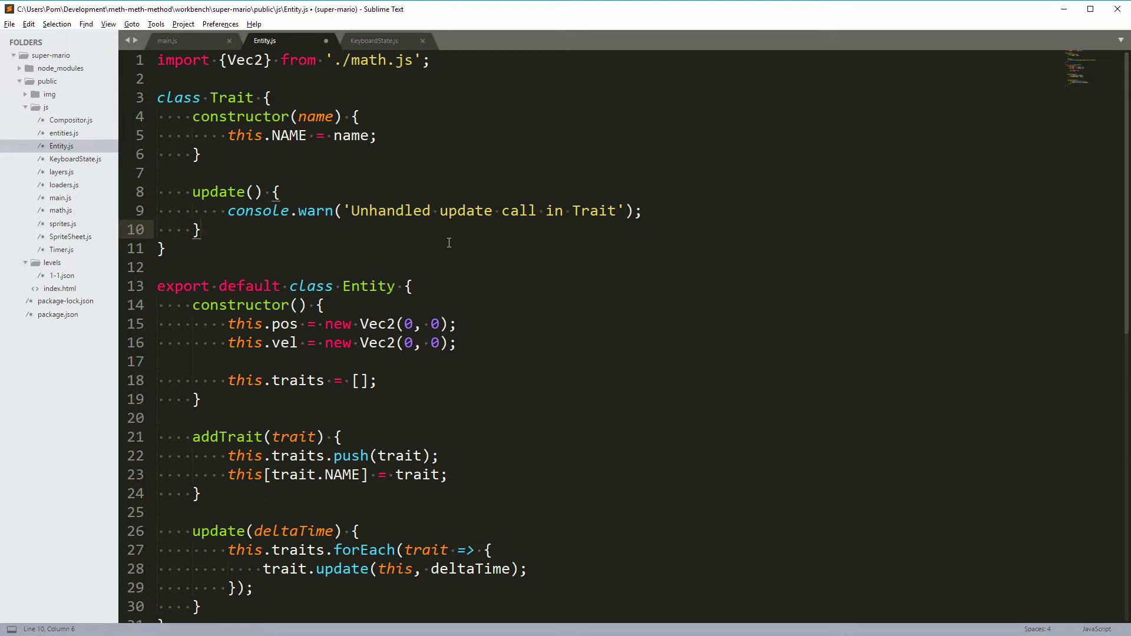
pyautogui.press('Up')
pyautogui.press('Up')
pyautogui.press('Up')
pyautogui.press('Up')
pyautogui.press('Up')
pyautogui.press('Up')
pyautogui.press('Up')
pyautogui.press('Home')
pyautogui.write('export')
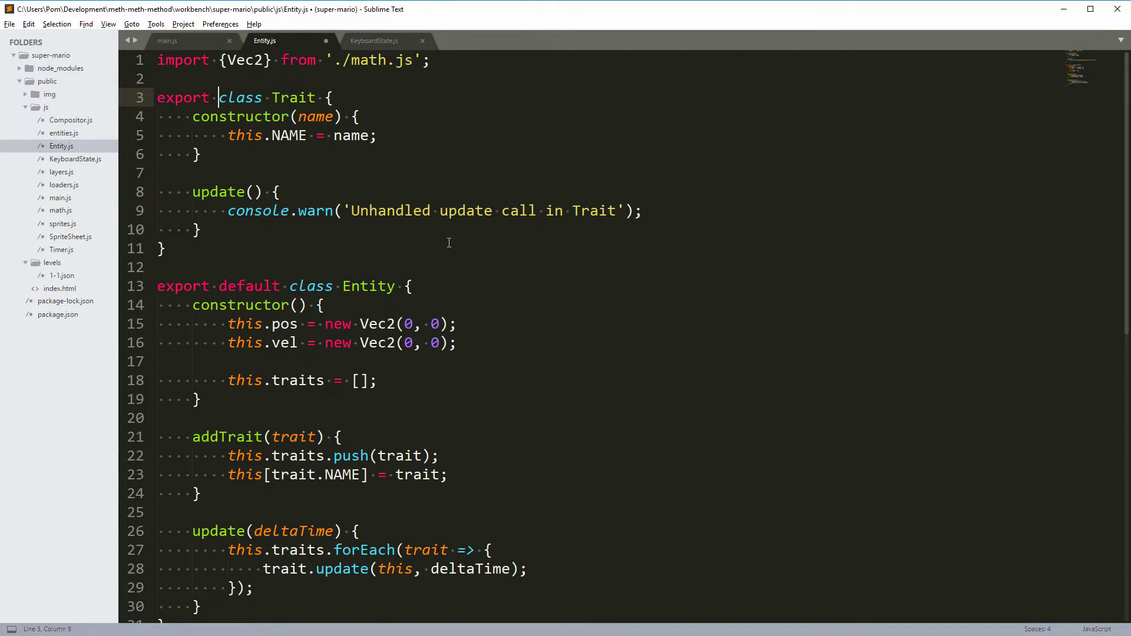
pyautogui.hotkey('ctrl', 's')
pyautogui.moveTo(315, 211)
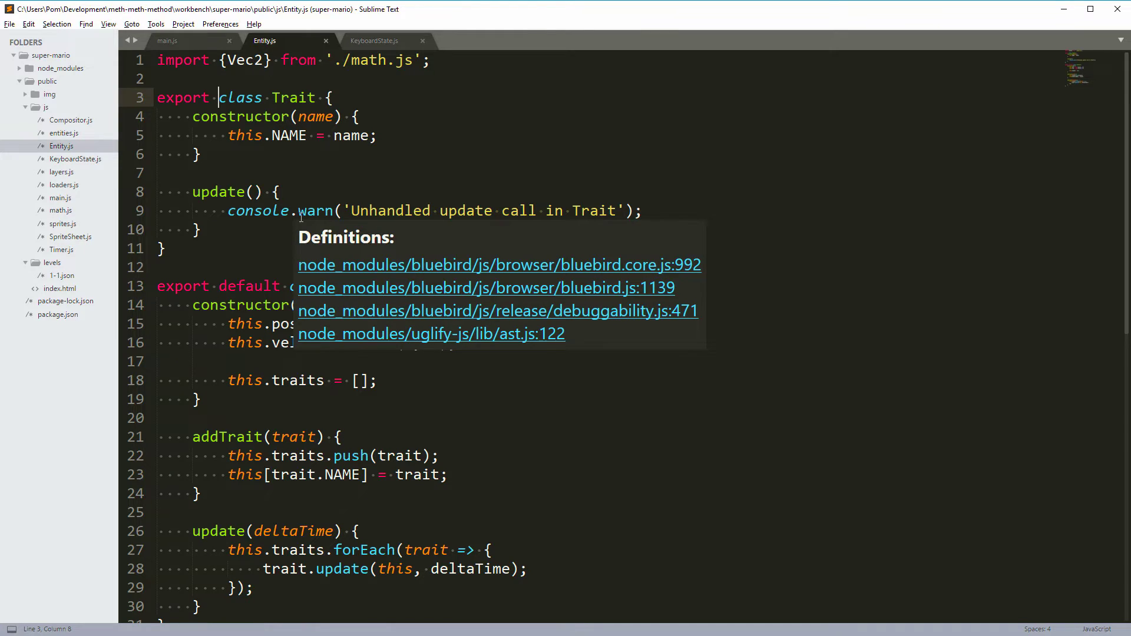
pyautogui.click(304, 168)
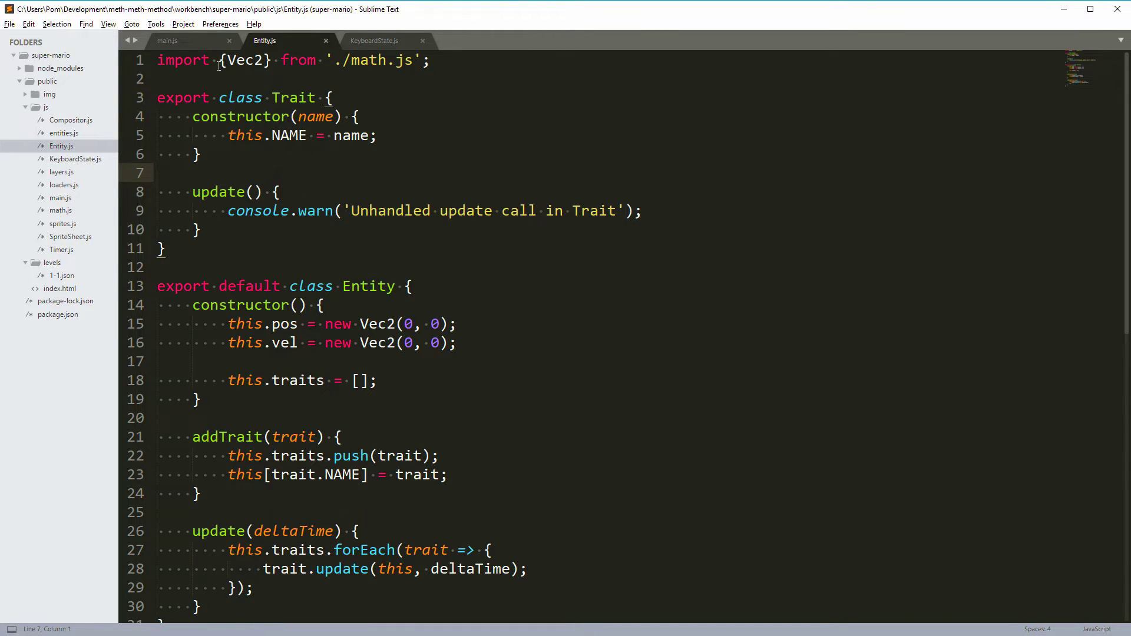
# Step: Cut the mario.update function out of entities.js
pyautogui.click(80, 132)
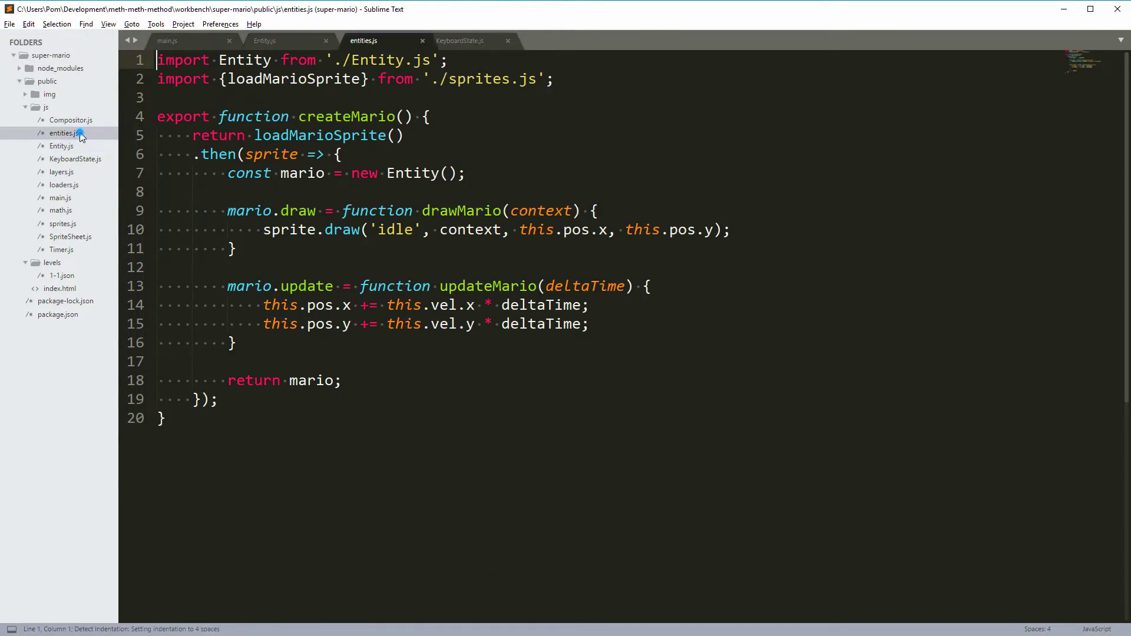
pyautogui.click(301, 271)
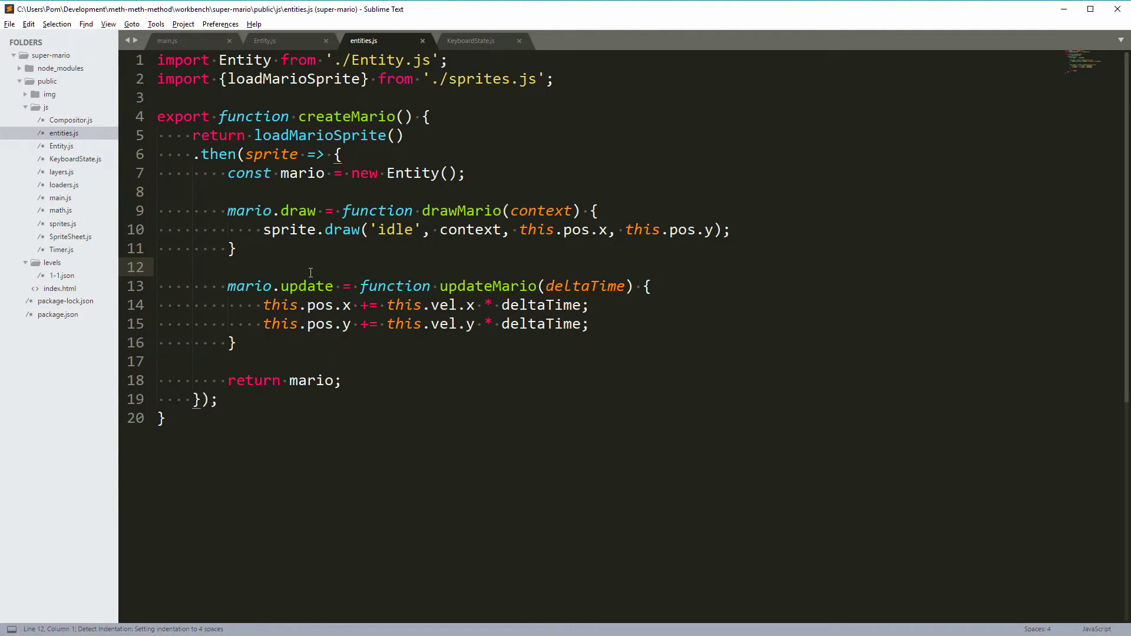
pyautogui.moveTo(621, 322); pyautogui.dragTo(159, 287)
pyautogui.click(207, 286)
pyautogui.click(228, 261)
pyautogui.moveTo(228, 260); pyautogui.dragTo(266, 344)
pyautogui.hotkey('ctrl', 'x')
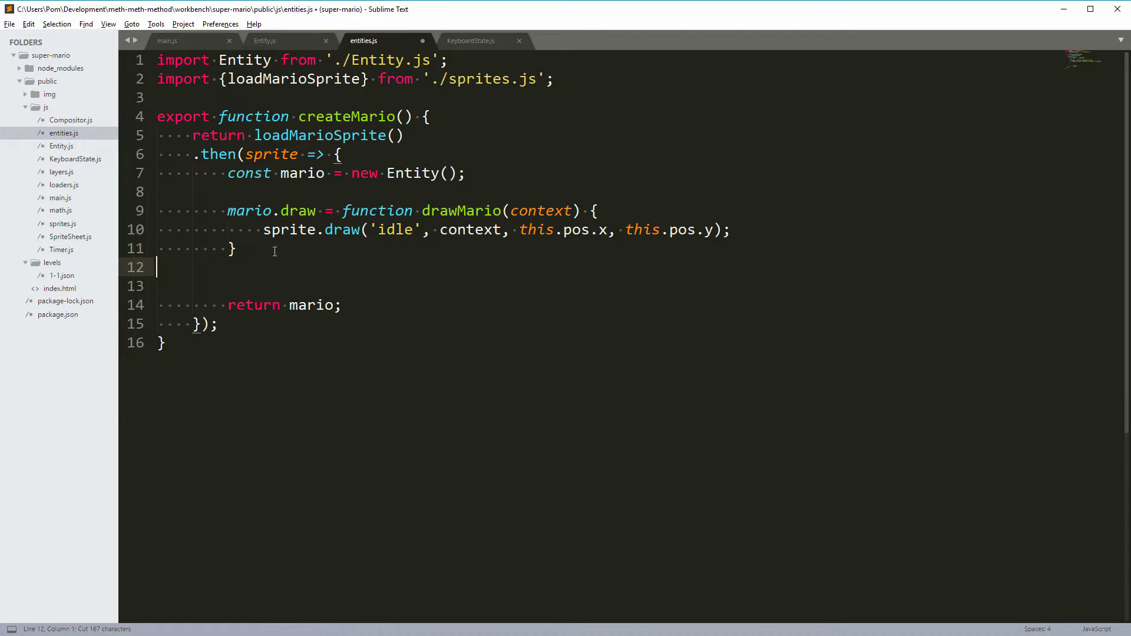
# Step: Add Trait to the Entity import and leave blank lines below the imports
pyautogui.click(273, 60)
pyautogui.write(', {TYrait')
pyautogui.press('BackSpace')
pyautogui.press('BackSpace')
pyautogui.press('BackSpace')
pyautogui.press('BackSpace')
pyautogui.press('BackSpace')
pyautogui.write('rai')
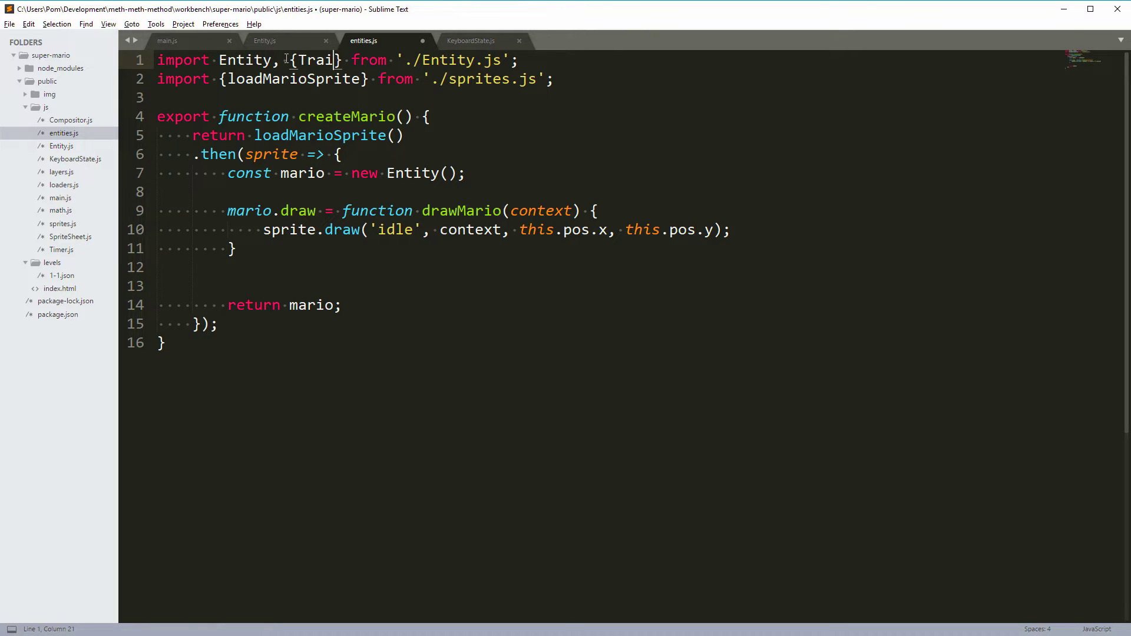
pyautogui.write('t')
pyautogui.press('End')
pyautogui.press('Down')
pyautogui.press('Return')
pyautogui.press('Return')
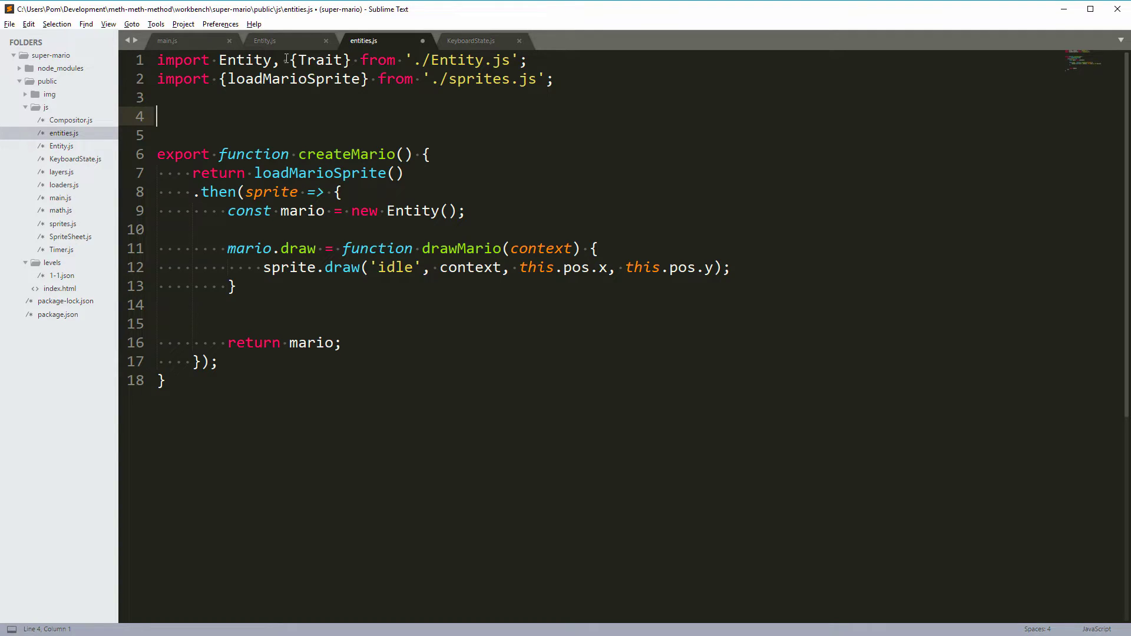
pyautogui.write('class')
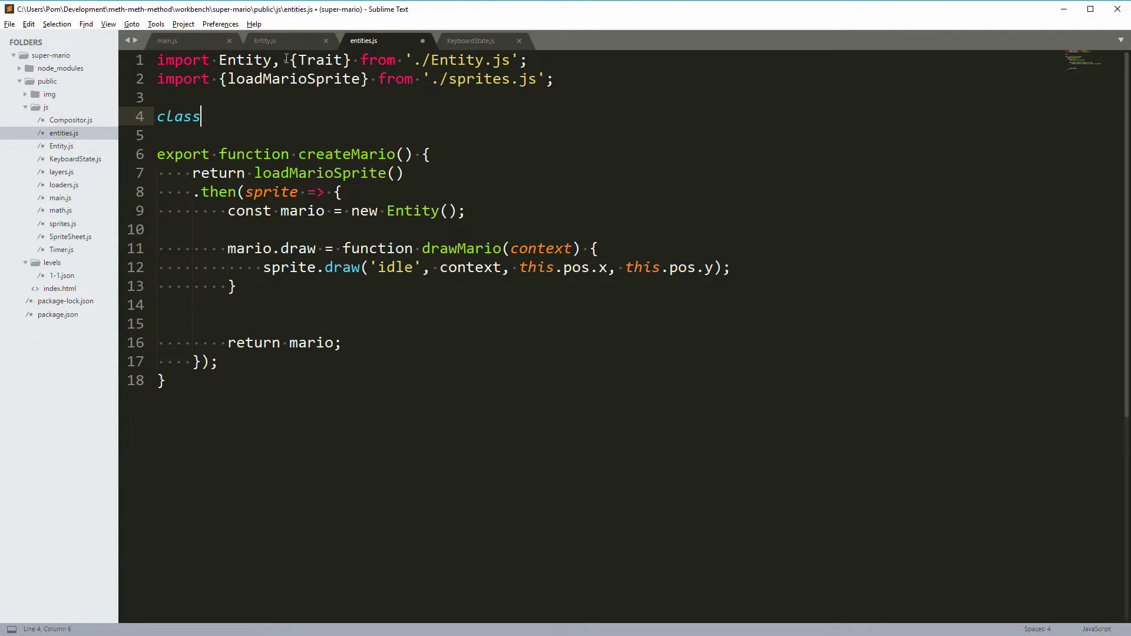
pyautogui.write(' Velocity {')
# Step: Write a Velocity class with a constructor and an update(entity, deltaTime) method
pyautogui.press('Return')
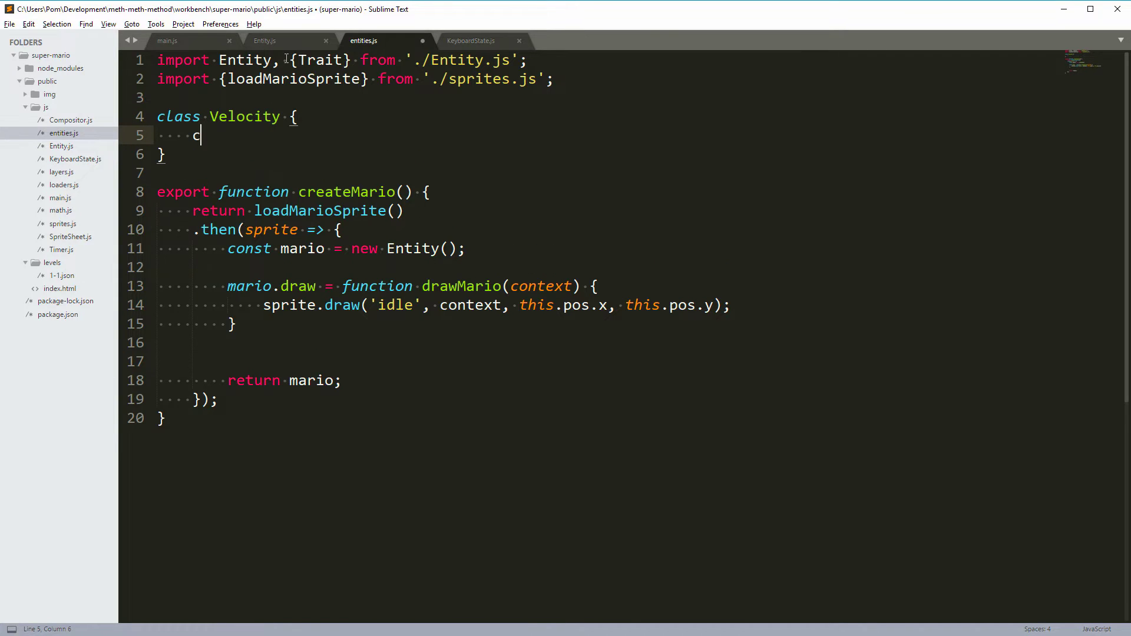
pyautogui.write('constructor() {')
pyautogui.press('Return')
pyautogui.write("super('velocity');")
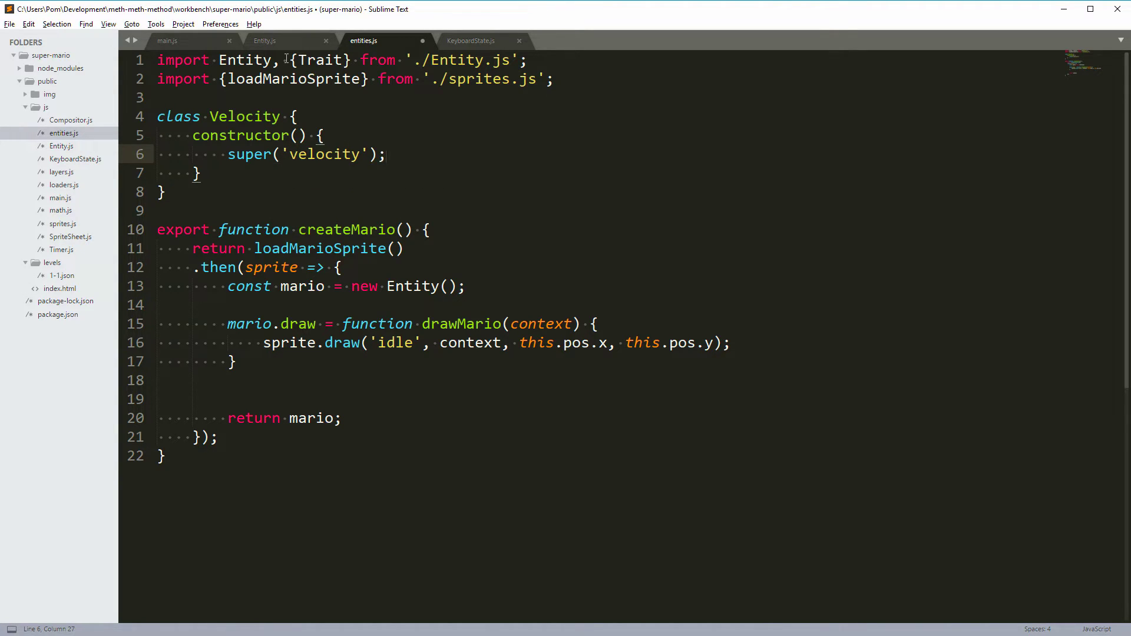
pyautogui.press('Down')
pyautogui.press('Return')
pyautogui.press('Return')
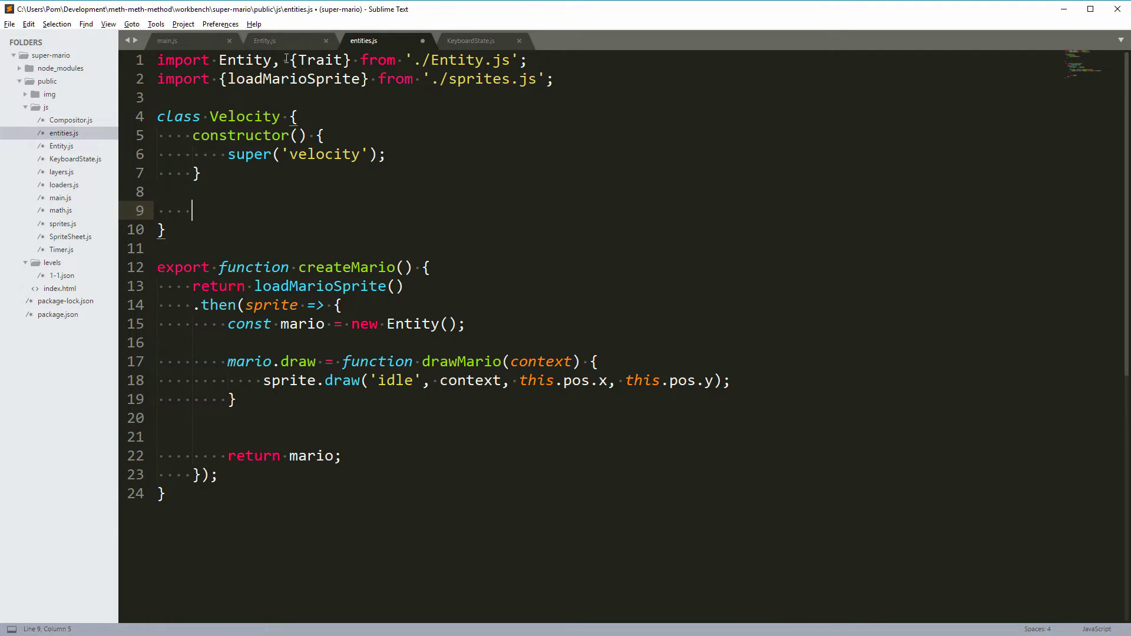
pyautogui.write('update(')
pyautogui.write('entity, deltaTime) {')
pyautogui.press('Return')
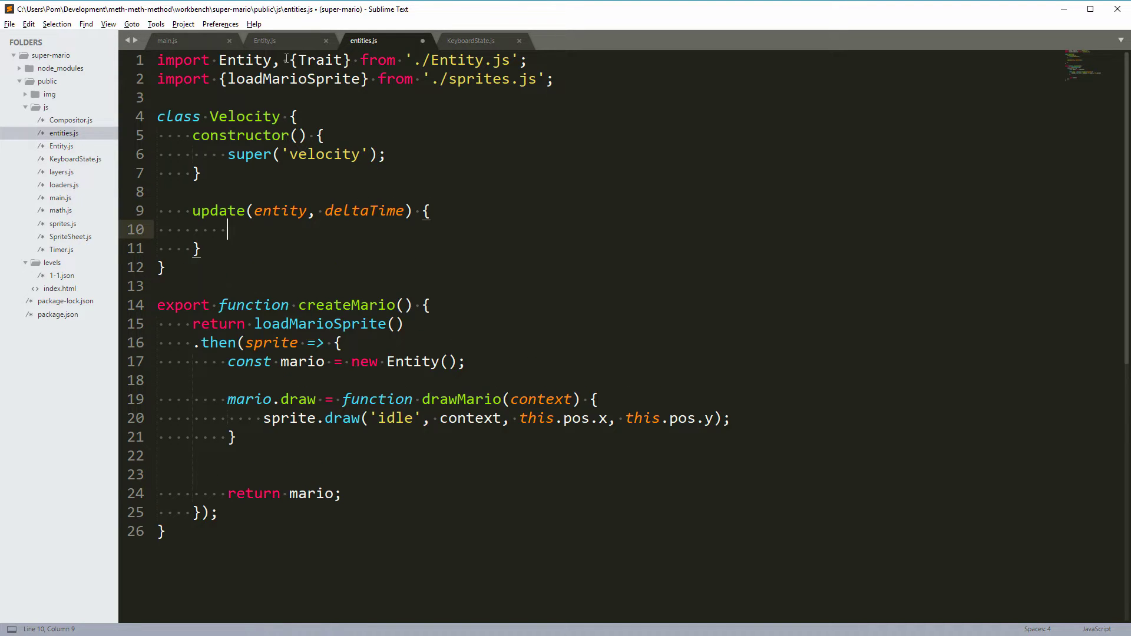
# Step: Paste the old position-update code into update and remove the leftover header and brace
pyautogui.hotkey('ctrl', 'v')
pyautogui.press('Up')
pyautogui.press('Up')
pyautogui.hotkey('ctrl', 'l')
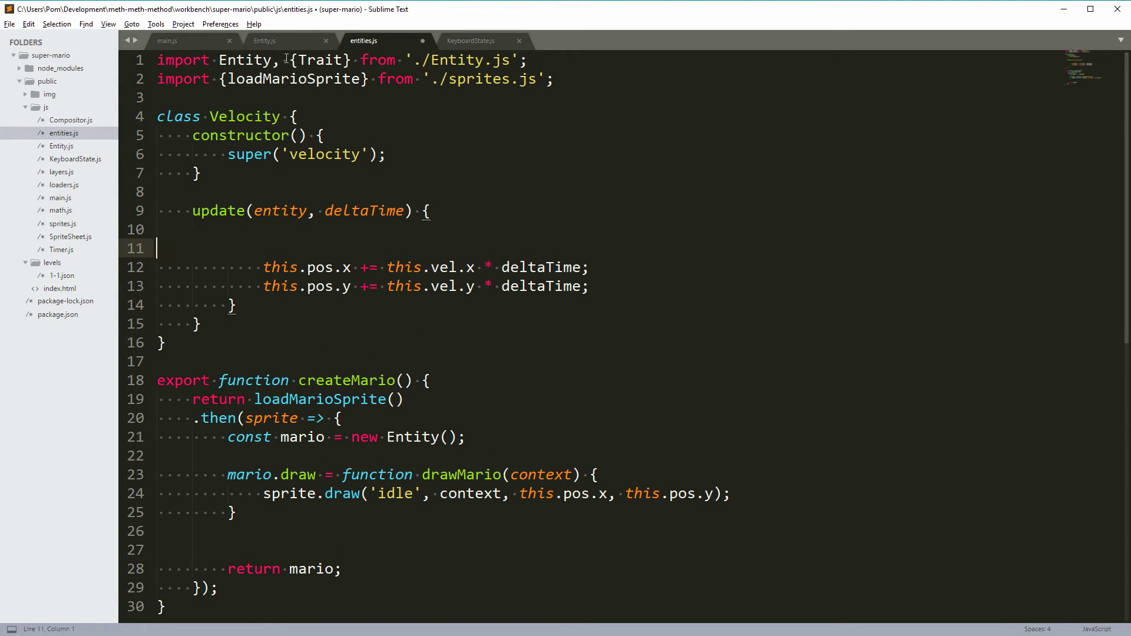
pyautogui.press('BackSpace')
pyautogui.press('BackSpace')
pyautogui.hotkey('shift', 'Down')
pyautogui.hotkey('shift', 'Down')
pyautogui.hotkey('shift', 'Tab')
pyautogui.hotkey('ctrl', 'shift', 'k')
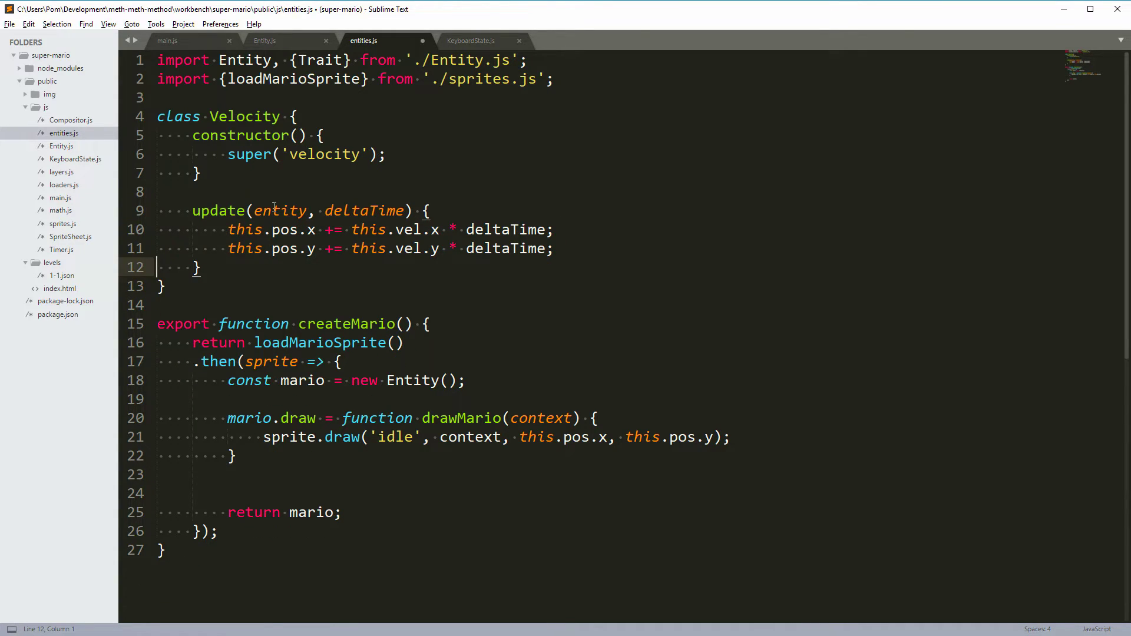
# Step: Replace each 'this' in the position lines with 'entity' and save
pyautogui.doubleClick(275, 210)
pyautogui.hotkey('ctrl', 'c')
pyautogui.click(266, 230)
pyautogui.hotkey('ctrl', 'd')
pyautogui.hotkey('ctrl', 'd')
pyautogui.hotkey('ctrl', 'd')
pyautogui.hotkey('ctrl', 'd')
pyautogui.hotkey('ctrl', 'v')
pyautogui.hotkey('ctrl', 's')
# Step: Make the Velocity class extend Trait and save entities.js
pyautogui.click(505, 376)
pyautogui.press('Return')
pyautogui.press('Return')
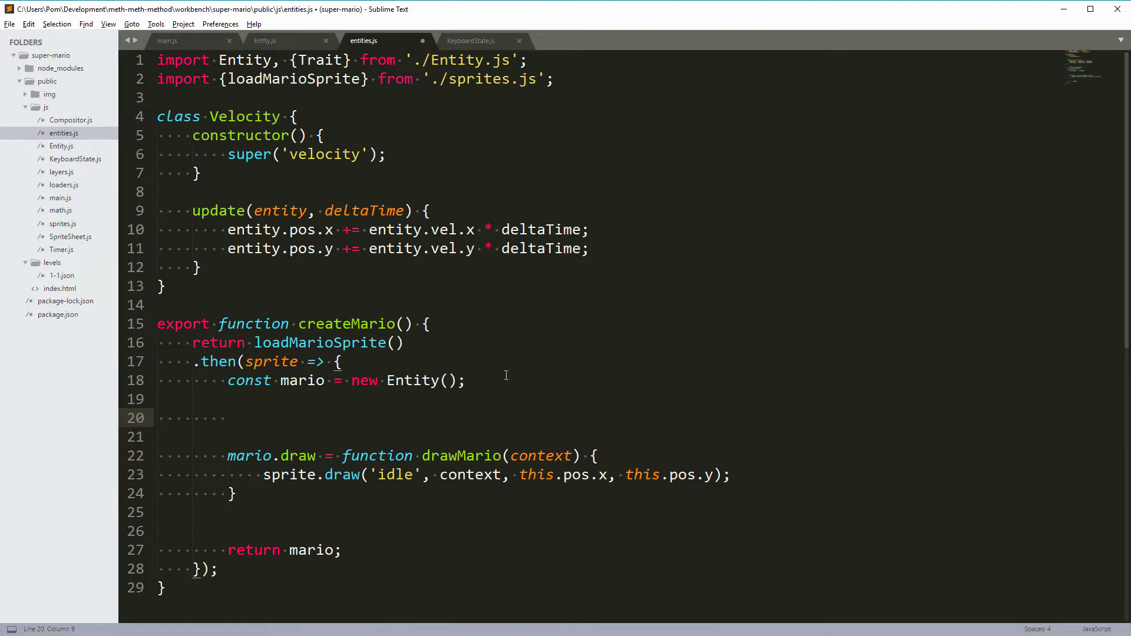
pyautogui.click(282, 119)
pyautogui.write('extend Tra')
pyautogui.press('Tab')
pyautogui.hotkey('ctrl', 's')
pyautogui.press('Down')
pyautogui.press('Down')
pyautogui.press('Down')
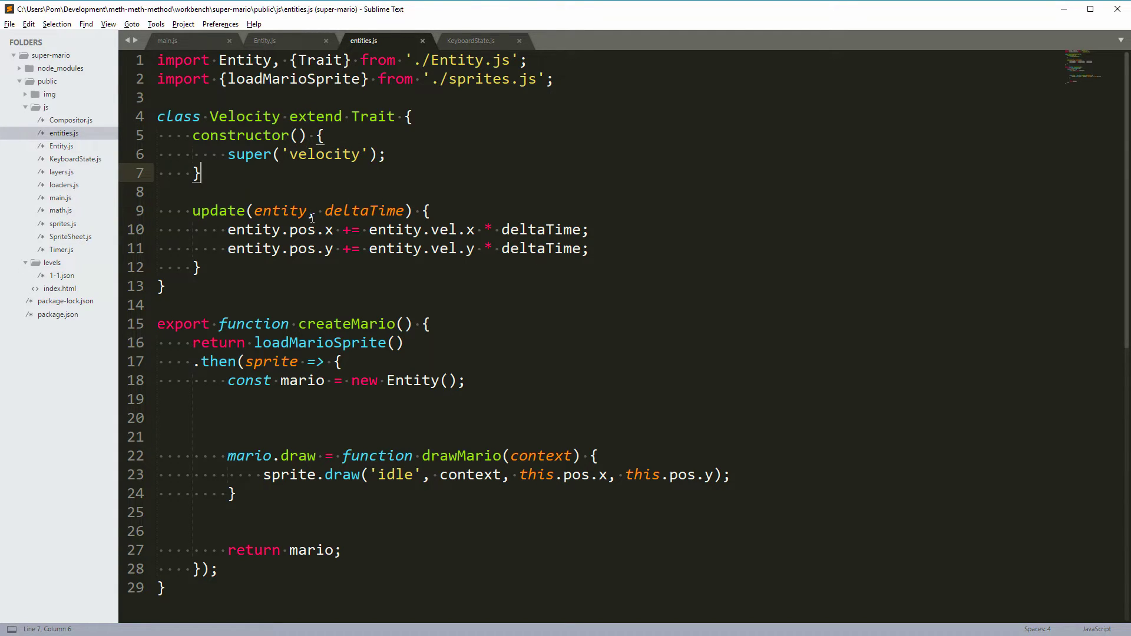
# Step: Add mario.addTrait(new Velocity()), remove leftover blank lines, save, and switch to Chrome
pyautogui.click(318, 399)
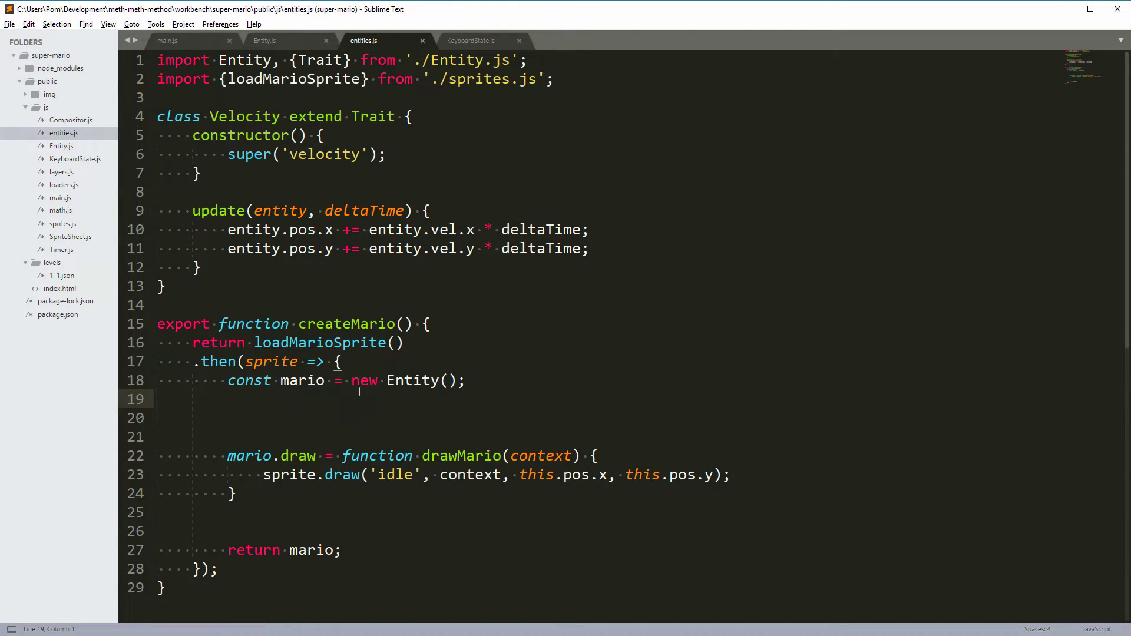
pyautogui.press('Return')
pyautogui.write('mario.ad')
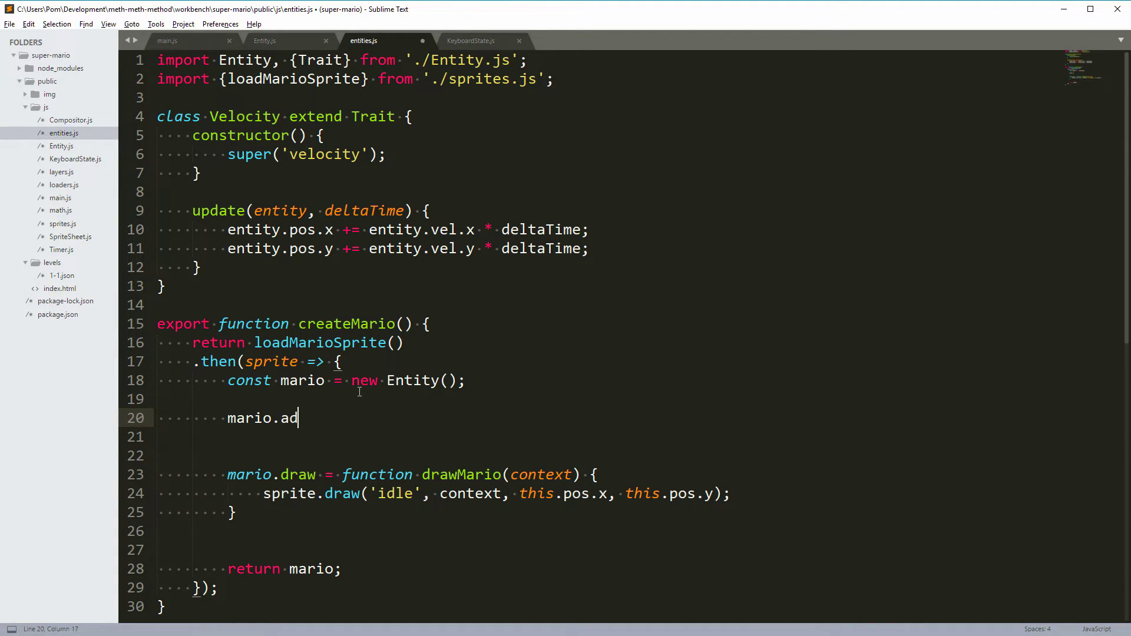
pyautogui.write('dTrait(new Vel')
pyautogui.press('Tab')
pyautogui.write('());')
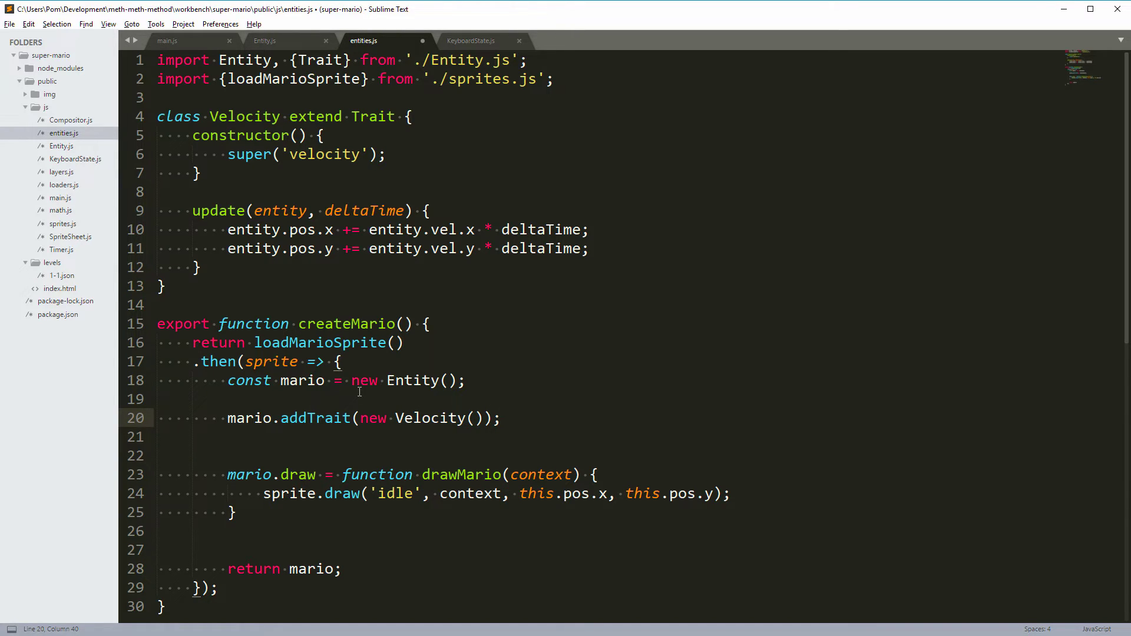
pyautogui.hotkey('ctrl', 's')
pyautogui.press('Delete')
pyautogui.press('Down')
pyautogui.press('Down')
pyautogui.press('Down')
pyautogui.press('Delete')
pyautogui.hotkey('ctrl', 's')
pyautogui.hotkey('alt', 'Tab')
# Step: Reload the game in Chrome and inspect the syntax error's source
pyautogui.press('Tab')
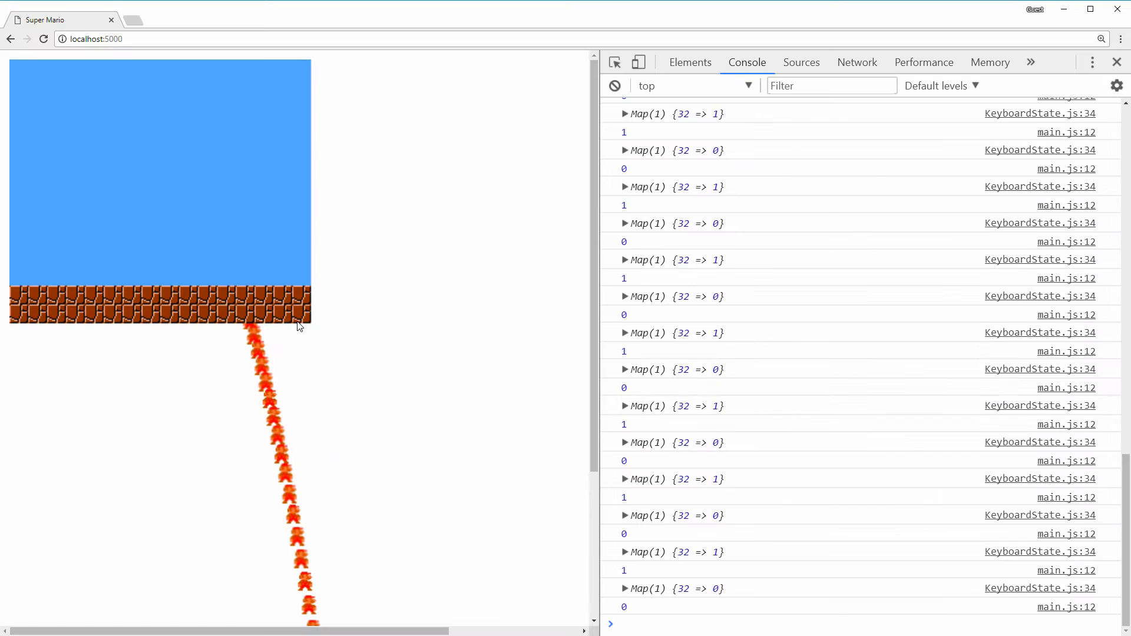
pyautogui.hotkey('ctrl', 'r')
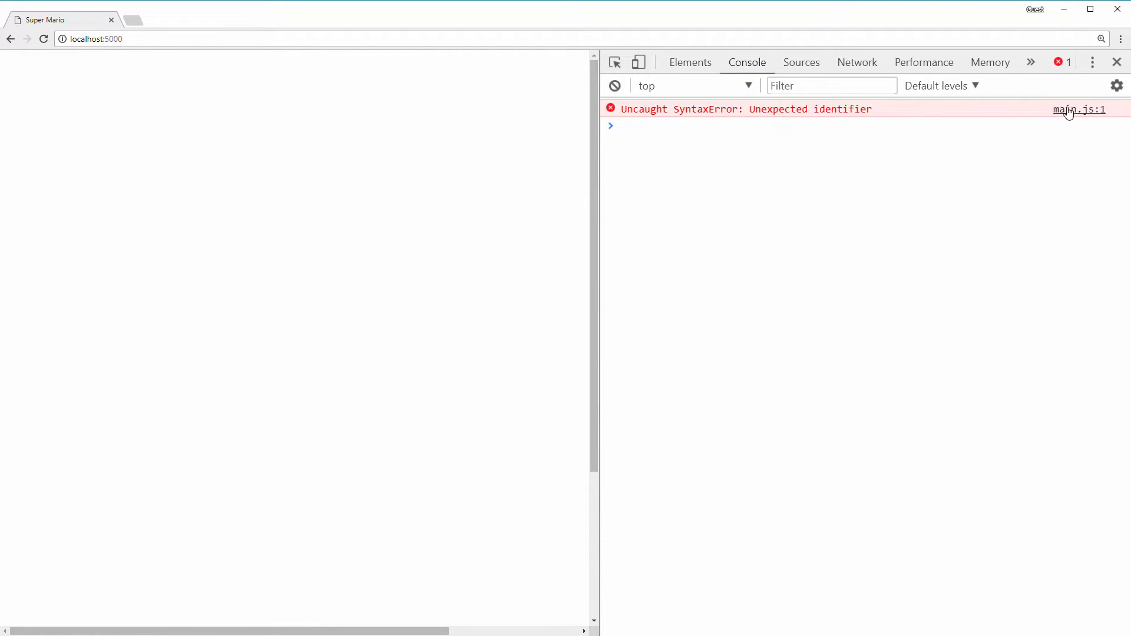
pyautogui.click(1079, 110)
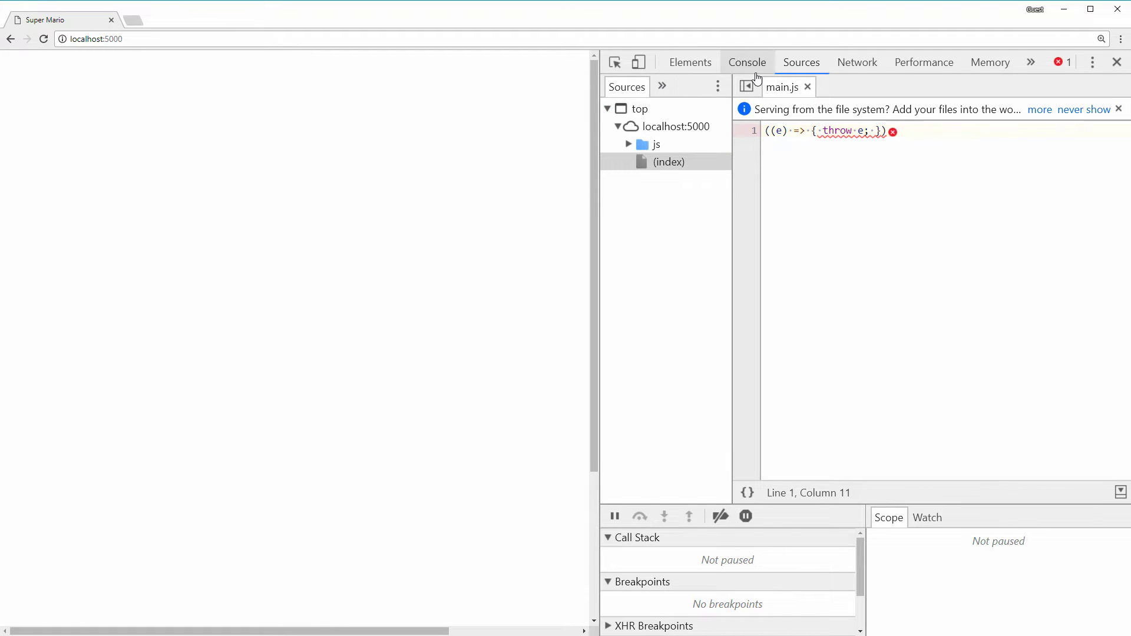
pyautogui.hotkey('alt', 'Tab')
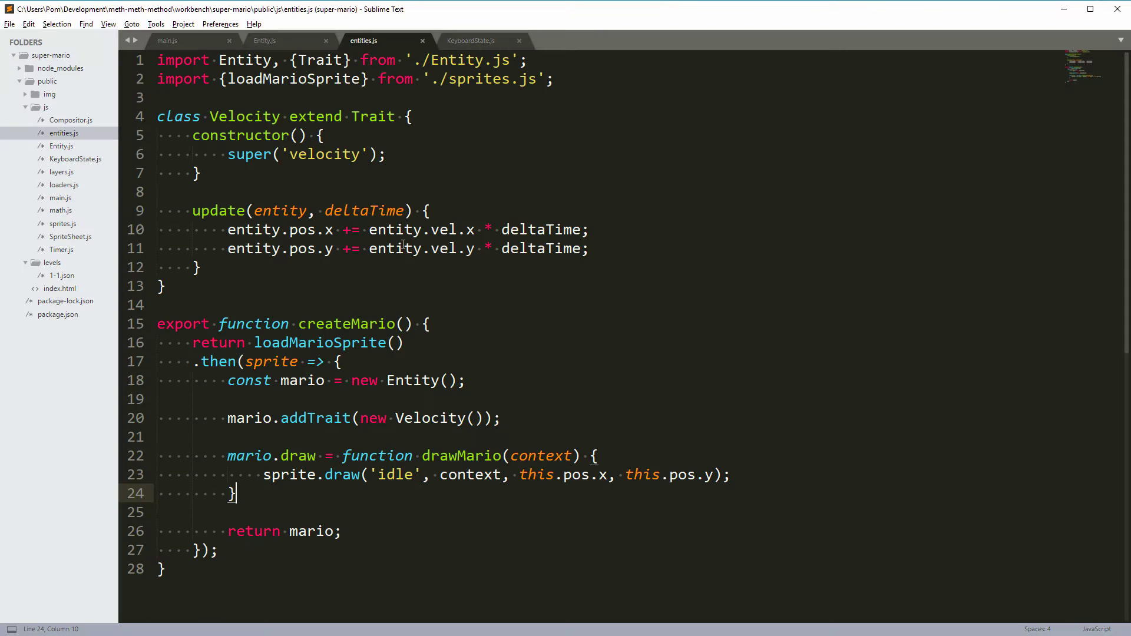
# Step: Change 'extend' to 'extends' on the Velocity class and reload Chrome to test
pyautogui.click(334, 137)
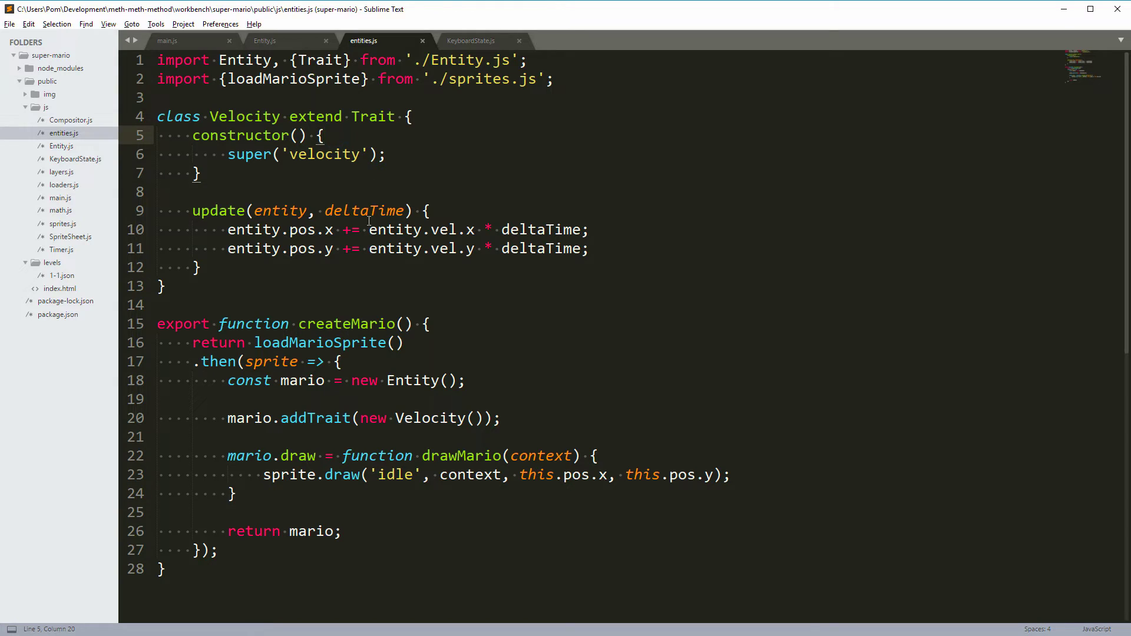
pyautogui.click(443, 214)
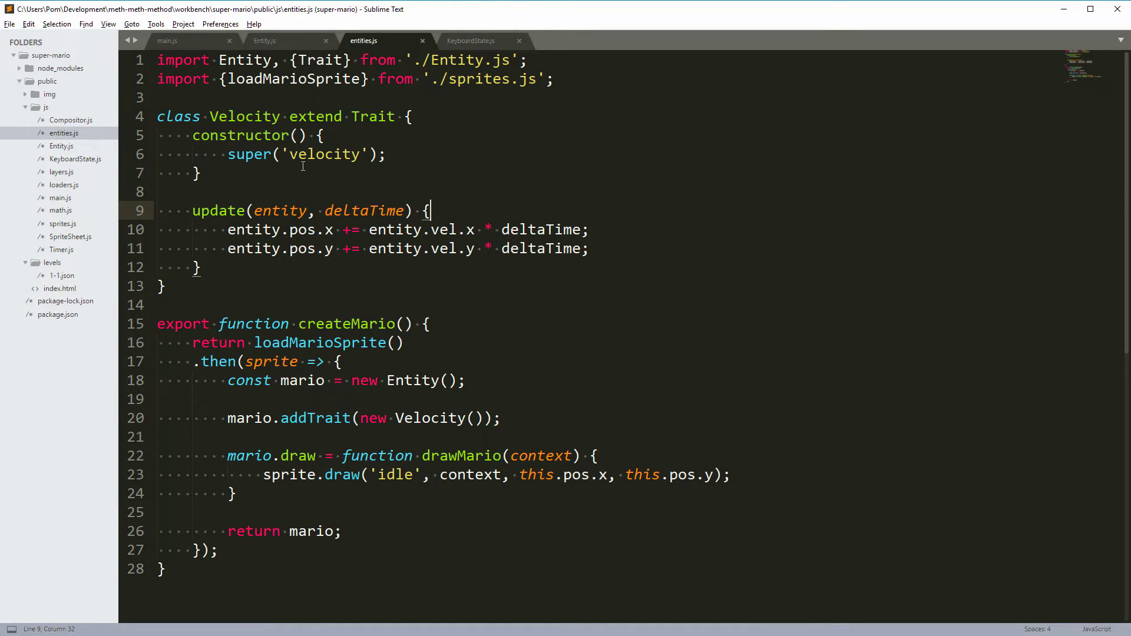
pyautogui.press('Down')
pyautogui.press('Left')
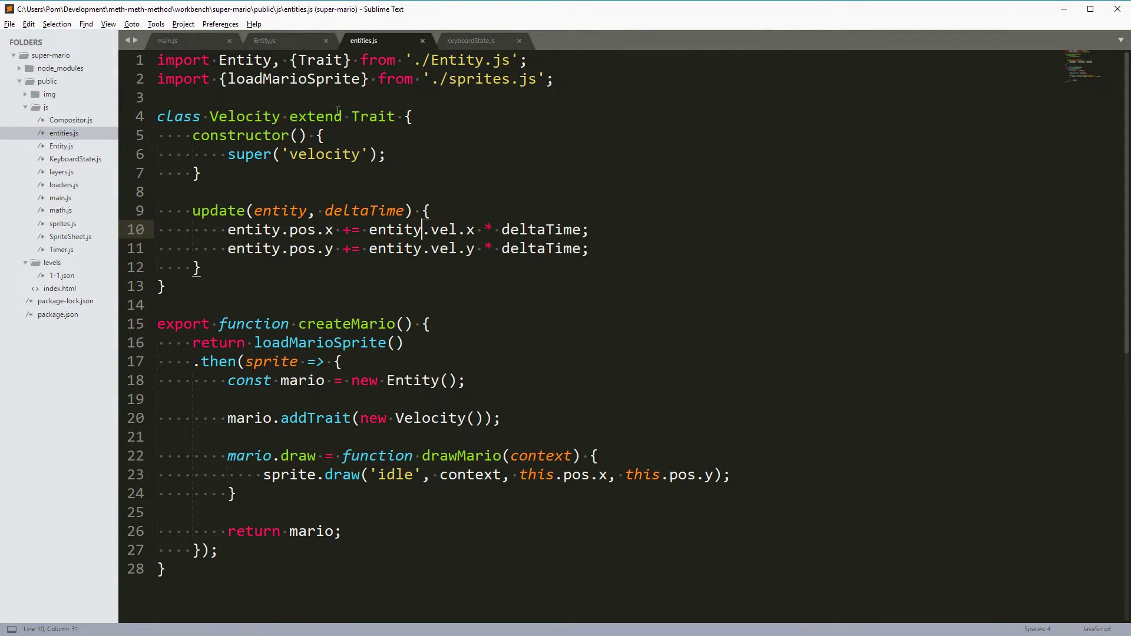
pyautogui.click(340, 115)
pyautogui.write('s')
pyautogui.hotkey('alt', 'Tab')
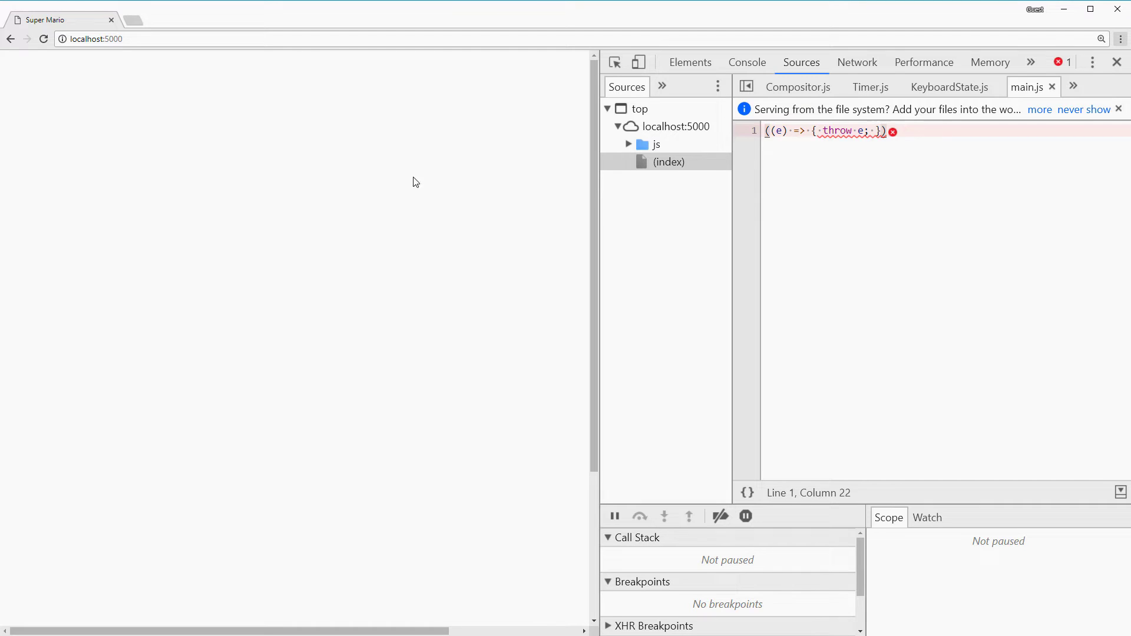
pyautogui.hotkey('ctrl', 'r')
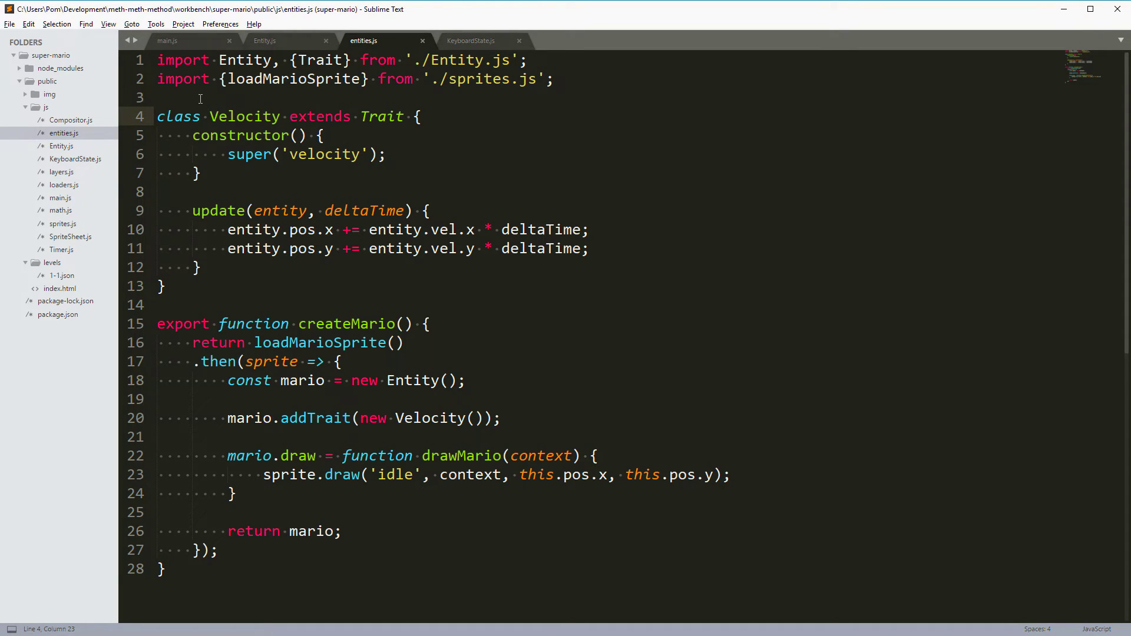
# Step: Cut the Velocity class and import Velocity from './traits/Velocity.js' in entities.js, then save
pyautogui.moveTo(200, 99); pyautogui.dragTo(206, 307)
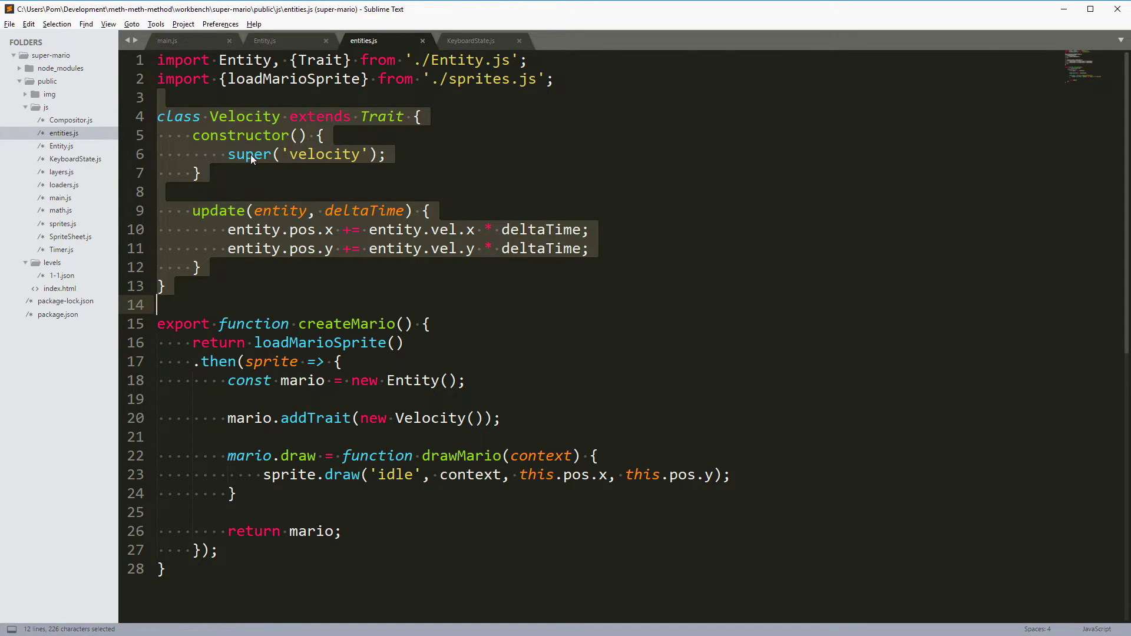
pyautogui.hotkey('ctrl', 'x')
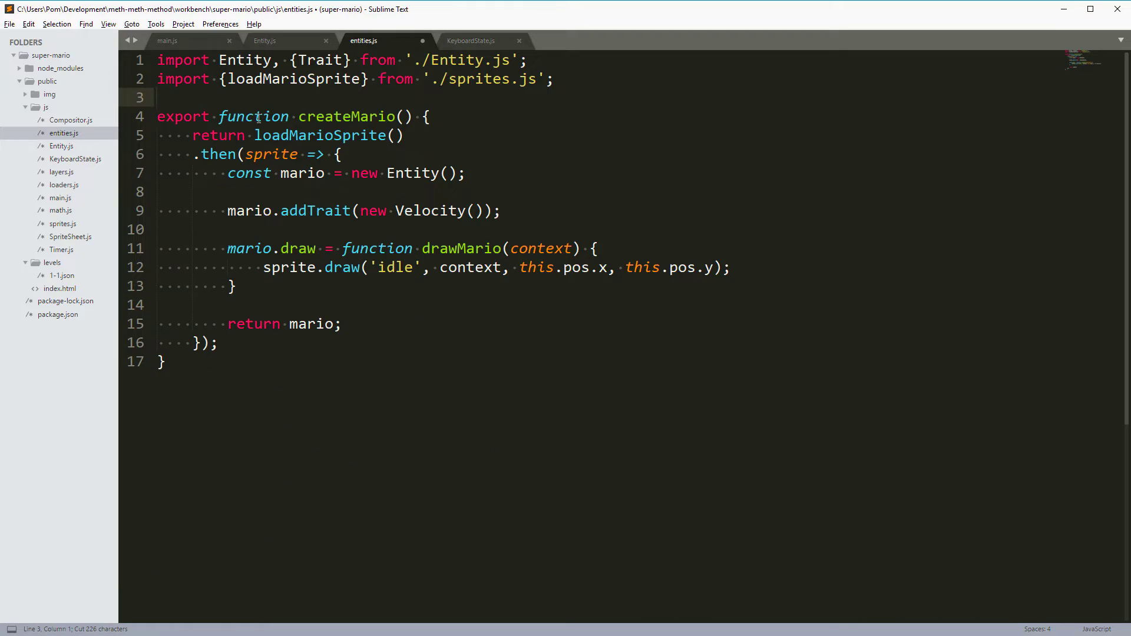
pyautogui.press('Up')
pyautogui.press('Up')
pyautogui.press('End')
pyautogui.press('Return')
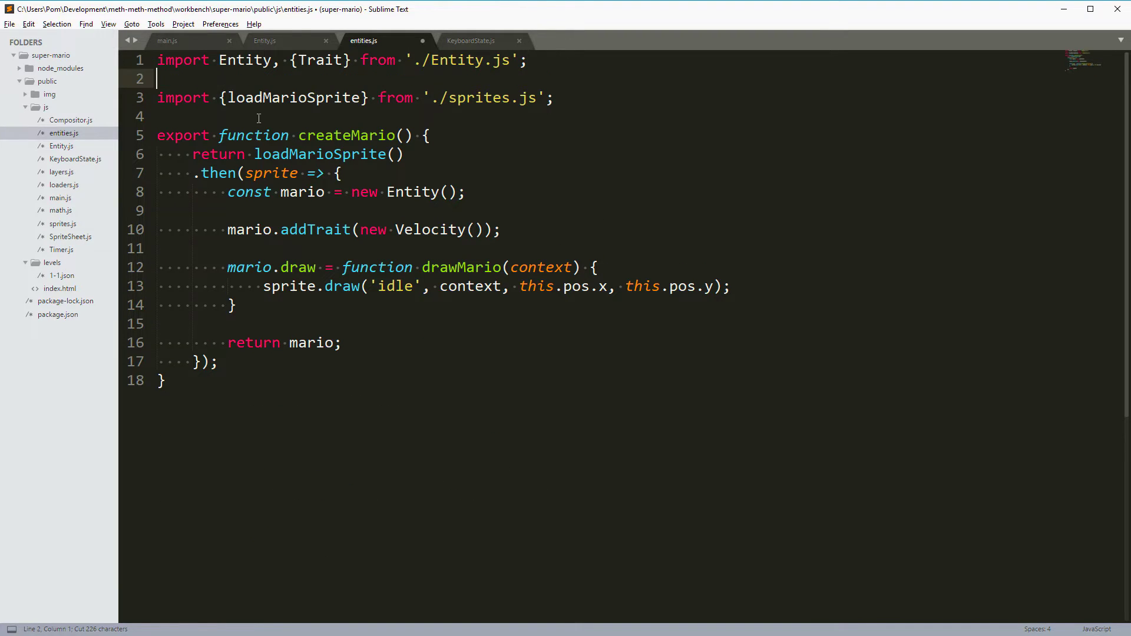
pyautogui.write('i')
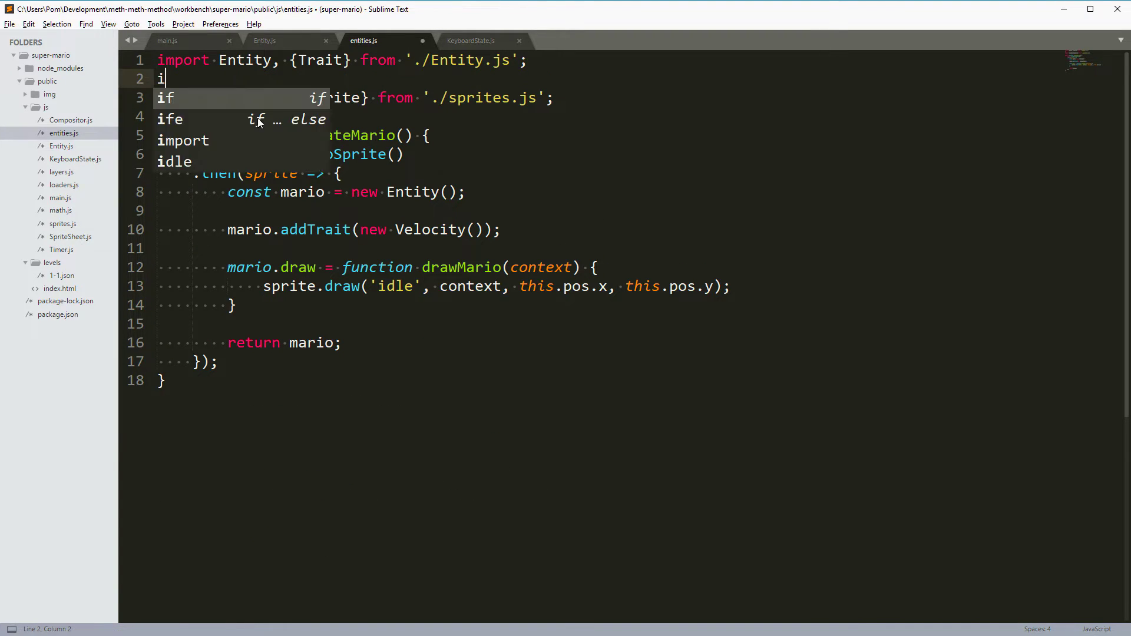
pyautogui.write('mport Vel')
pyautogui.press('Tab')
pyautogui.write("from './traits/Vec")
pyautogui.press('BackSpace')
pyautogui.write('loc')
pyautogui.press('BackSpace')
pyautogui.press('BackSpace')
pyautogui.write('loc')
pyautogui.press('Tab')
pyautogui.write(".js';")
pyautogui.hotkey('ctrl', 's')
# Step: Paste the Velocity class into a new file and tidy the blank line above it
pyautogui.hotkey('ctrl', 'n')
pyautogui.hotkey('ctrl', 'v')
pyautogui.hotkey('ctrl', 'Home')
pyautogui.press('Return')
pyautogui.press('Delete')
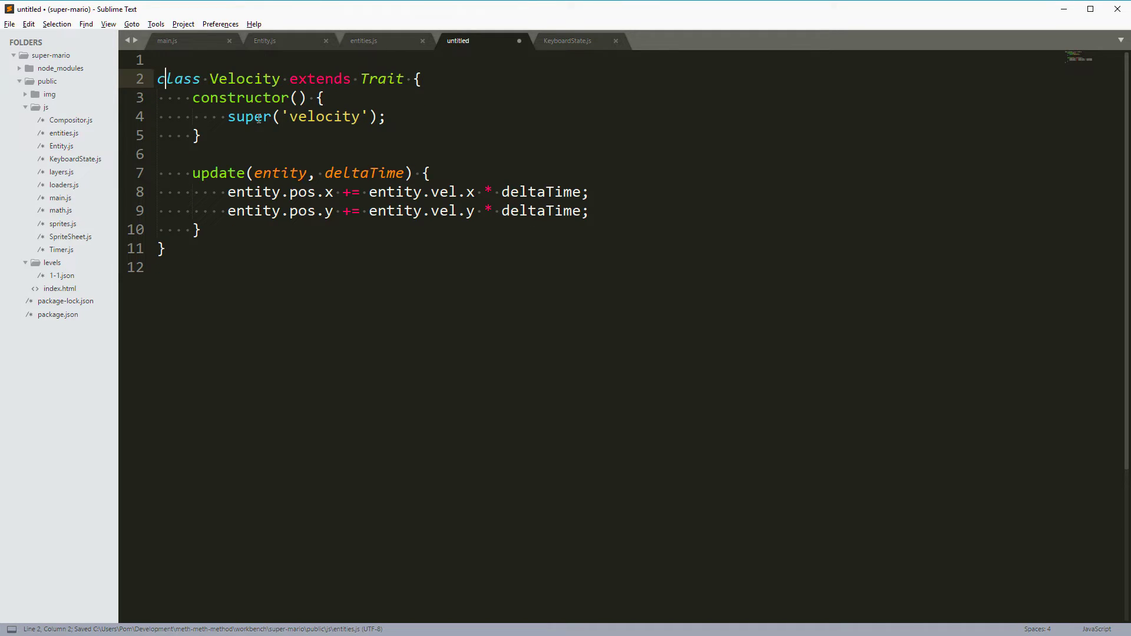
pyautogui.write('epo')
# Step: Prefix the class with 'export default' and delete the empty first line
pyautogui.press('BackSpace')
pyautogui.press('BackSpace')
pyautogui.write('xport default')
pyautogui.hotkey('ctrl', 'Home')
pyautogui.press('Delete')
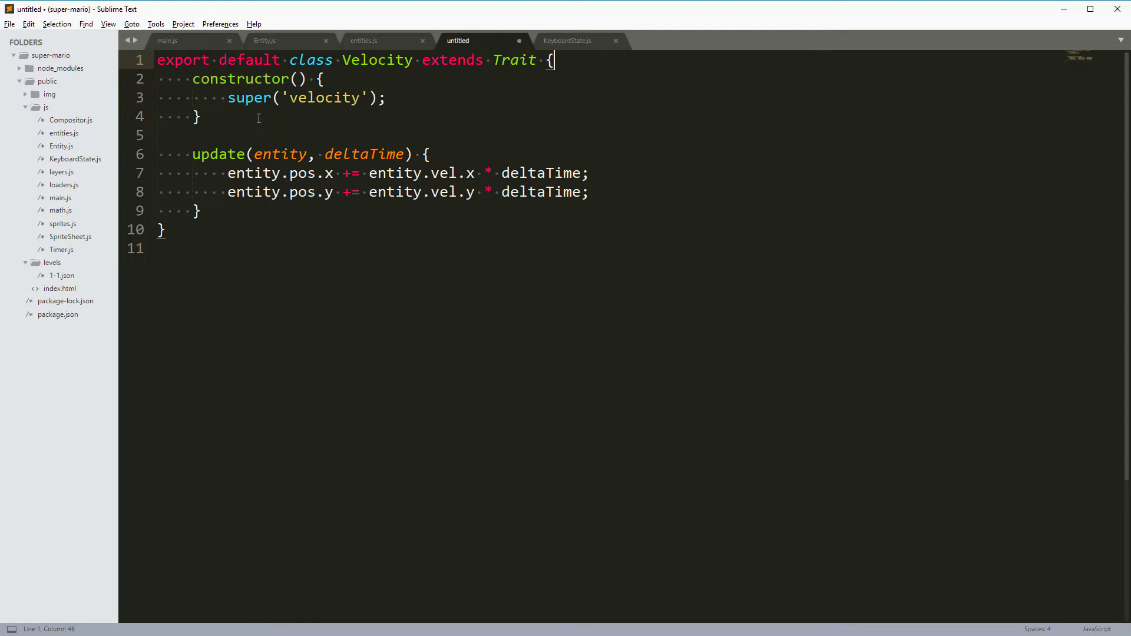
pyautogui.hotkey('ctrl', 'End')
# Step: Save the file as Velocity.js in a new 'traits' folder inside js
pyautogui.hotkey('ctrl', 's')
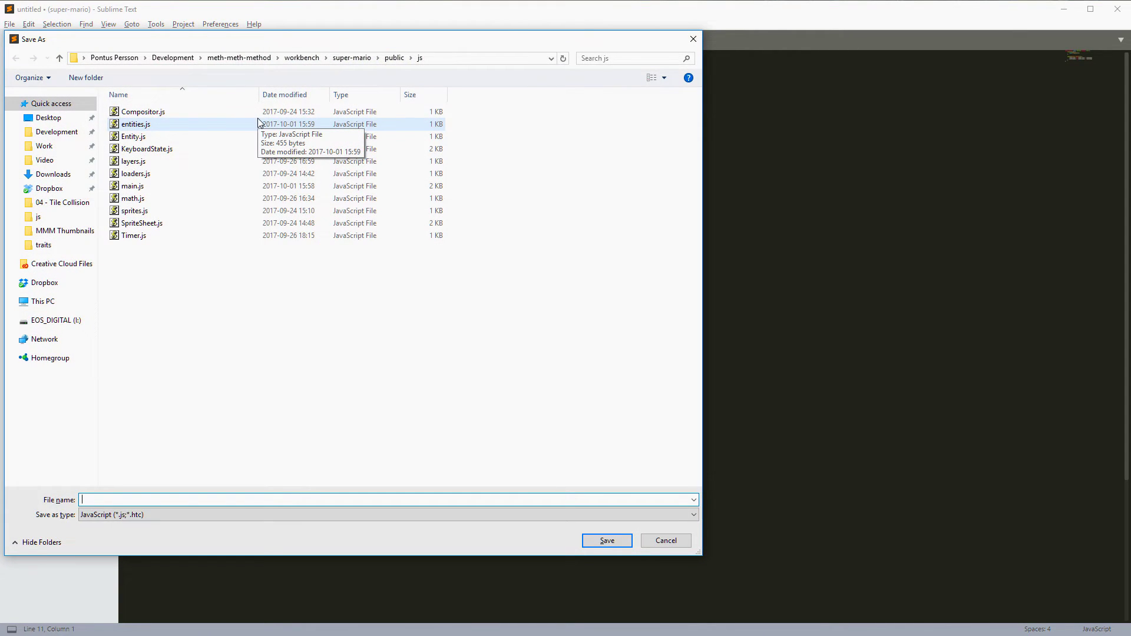
pyautogui.rightClick(250, 351)
pyautogui.moveTo(292, 500)
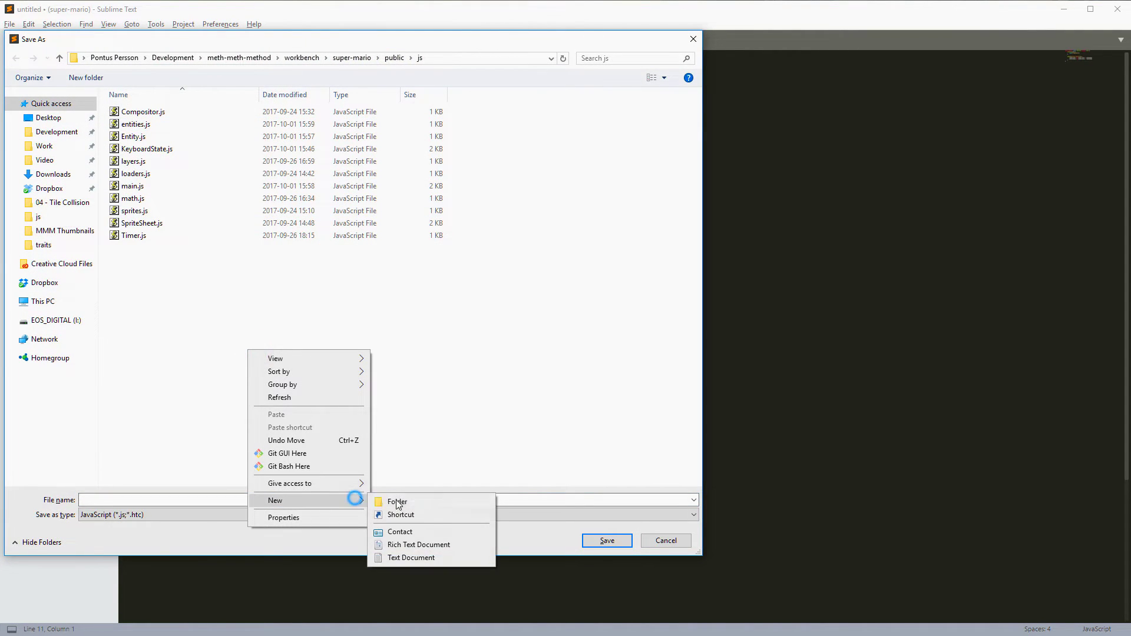
pyautogui.click(398, 502)
pyautogui.write('traits')
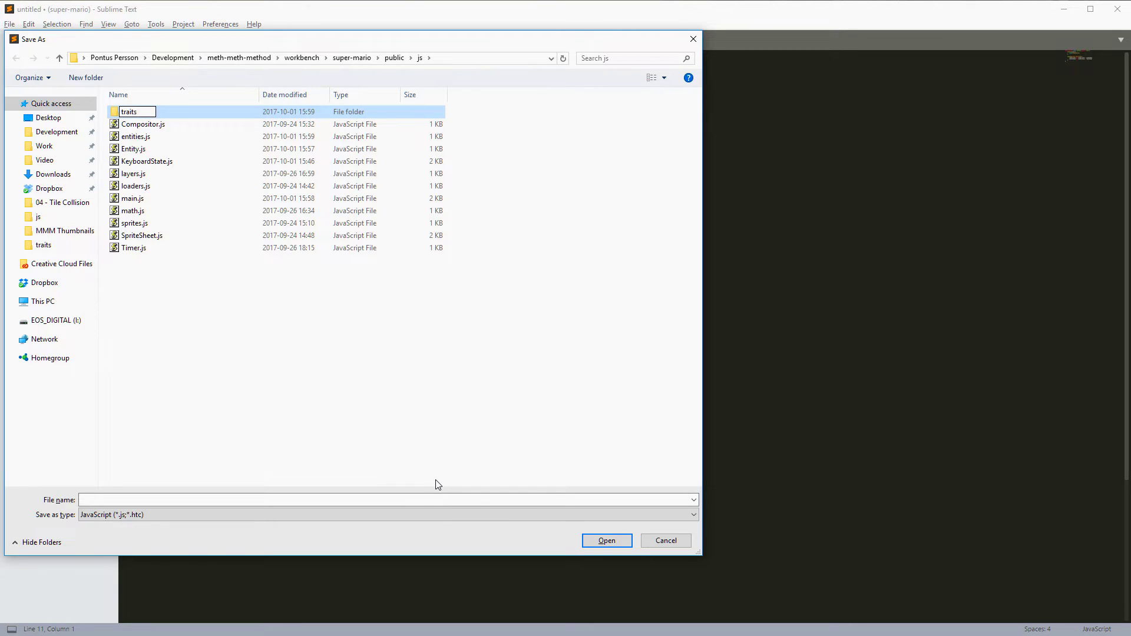
pyautogui.press('Return')
pyautogui.press('Return')
pyautogui.click(341, 499)
pyautogui.write('Velocity.js')
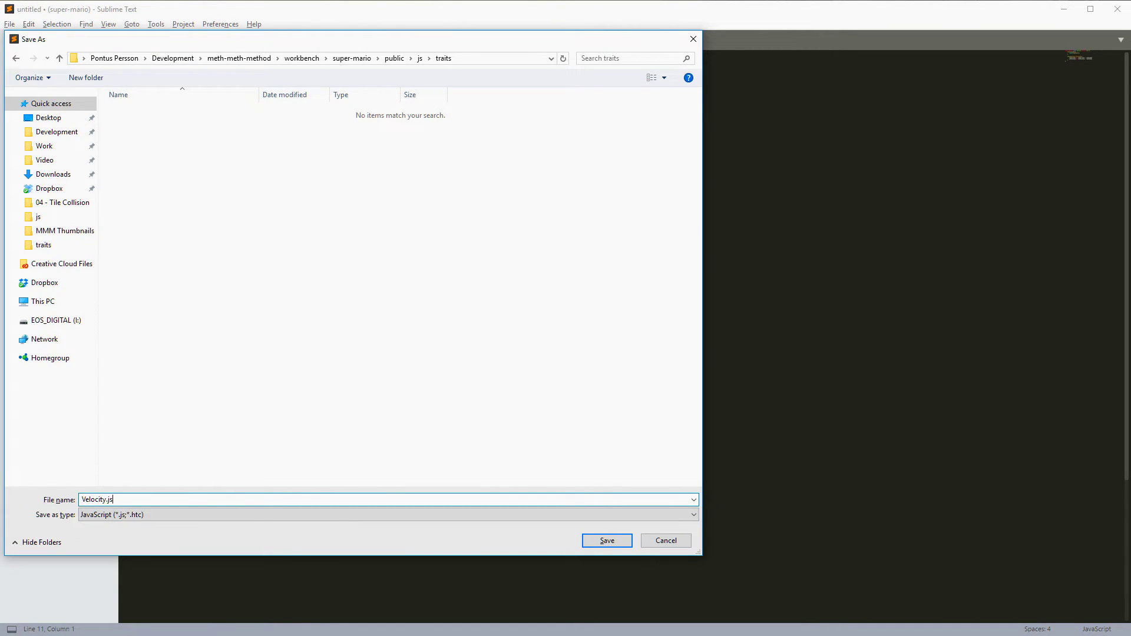
pyautogui.press('Return')
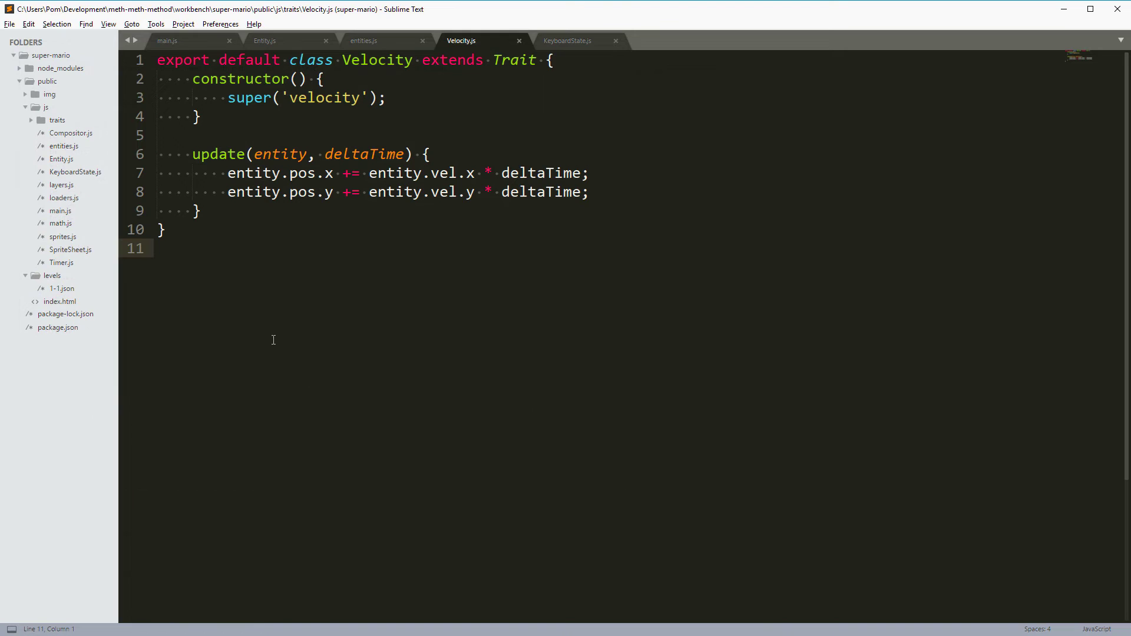
# Step: Reload Chrome, view the Trait console error, and check where Trait is defined in Entity.js
pyautogui.hotkey('alt', 'Tab')
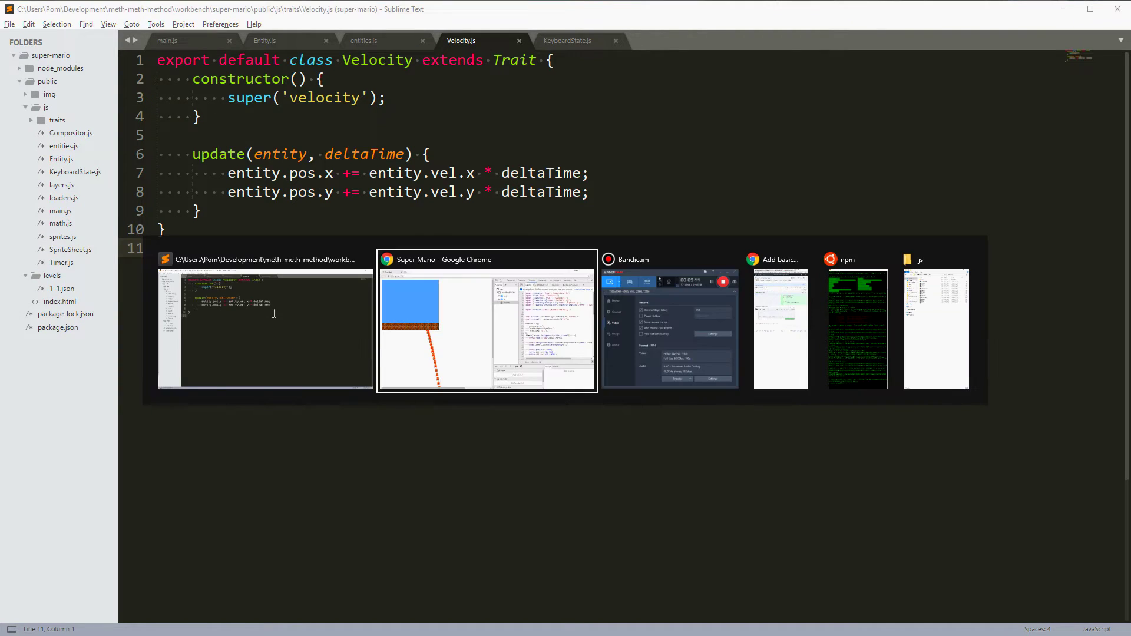
pyautogui.hotkey('ctrl', 'r')
pyautogui.click(735, 62)
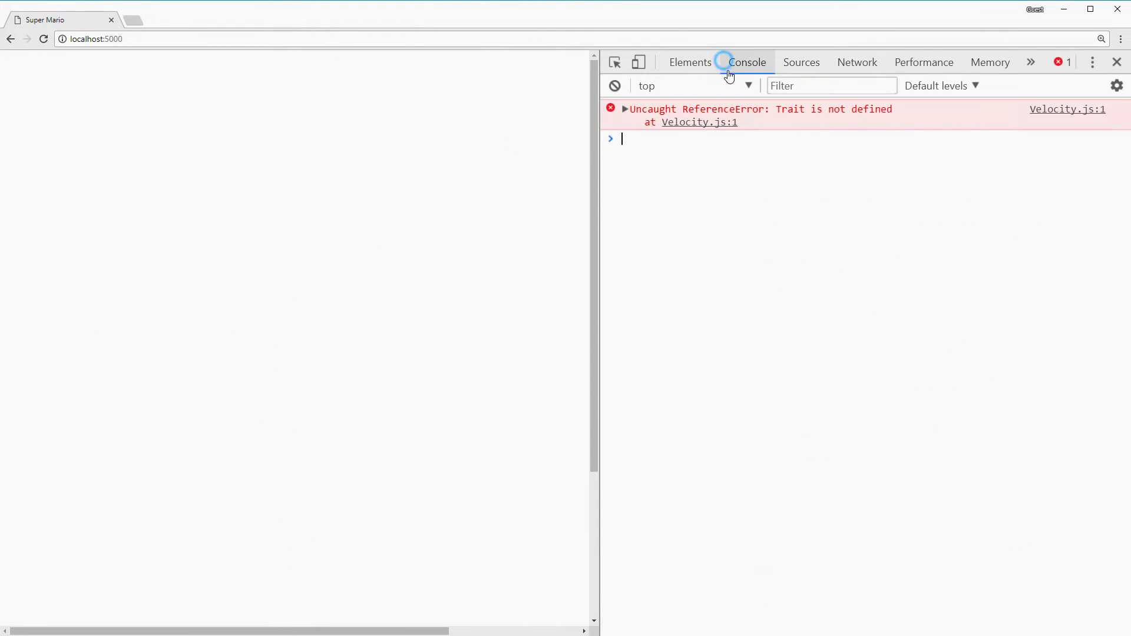
pyautogui.hotkey('alt', 'Tab')
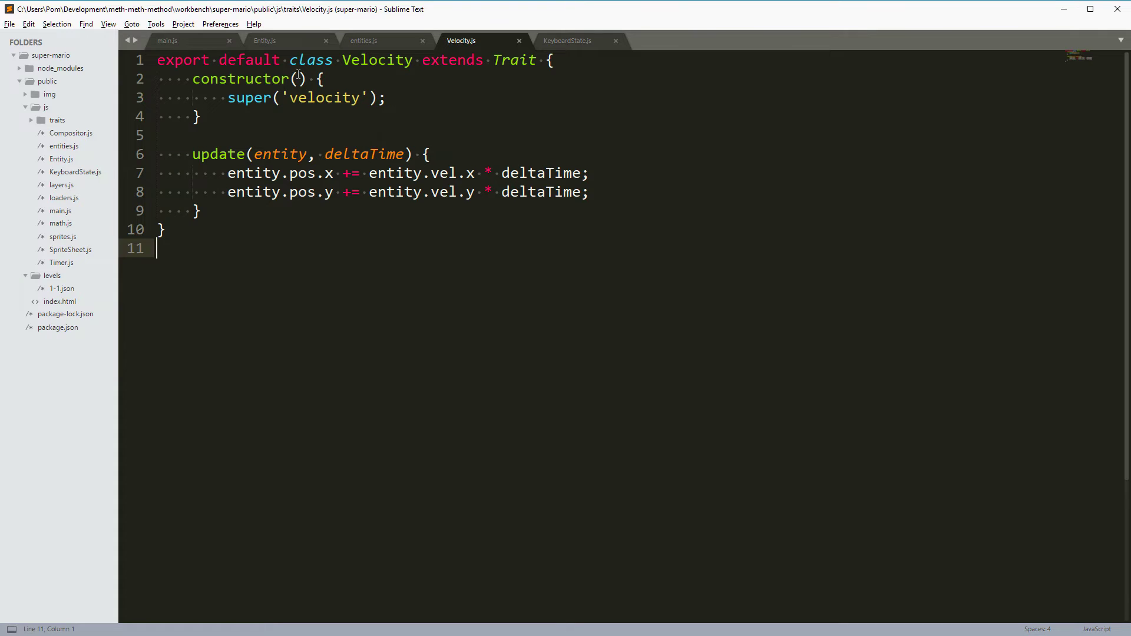
pyautogui.click(265, 40)
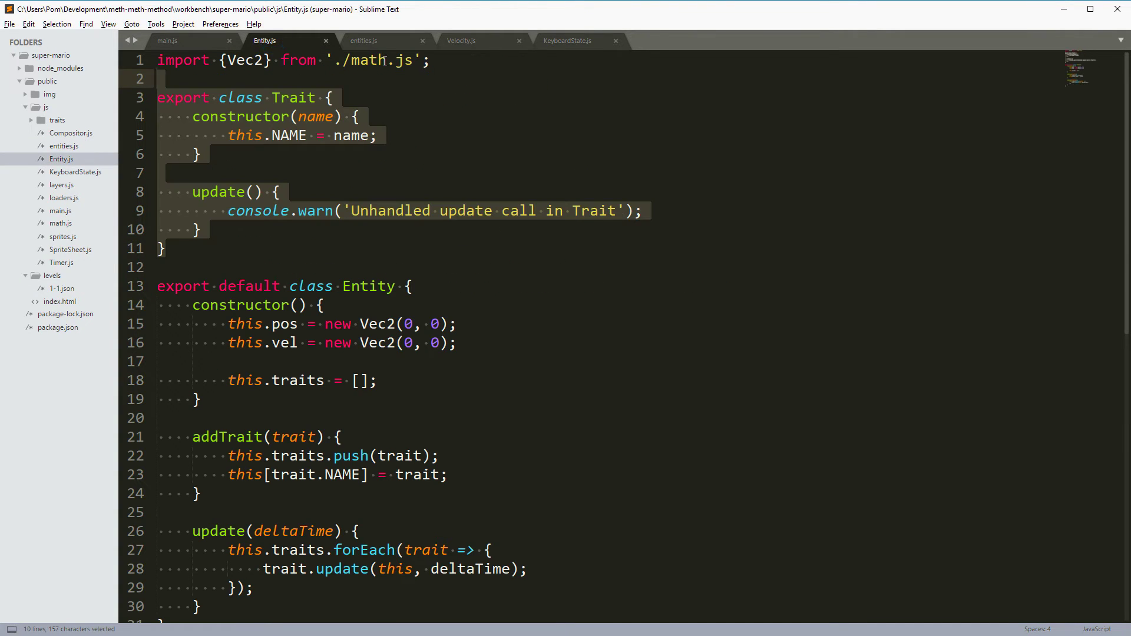
pyautogui.click(371, 40)
# Step: Copy the Entity import line, then drop ', {Trait}' from it in entities.js and save
pyautogui.click(387, 59)
pyautogui.press('End')
pyautogui.hotkey('shift', 'Home')
pyautogui.hotkey('ctrl', 'c')
pyautogui.click(274, 60)
pyautogui.keyDown('shift'); pyautogui.click(357, 60); pyautogui.keyUp('shift')
pyautogui.press('BackSpace')
pyautogui.hotkey('ctrl', 's')
# Step: Paste the import atop Velocity.js, keeping only {Trait}, and save
pyautogui.click(461, 41)
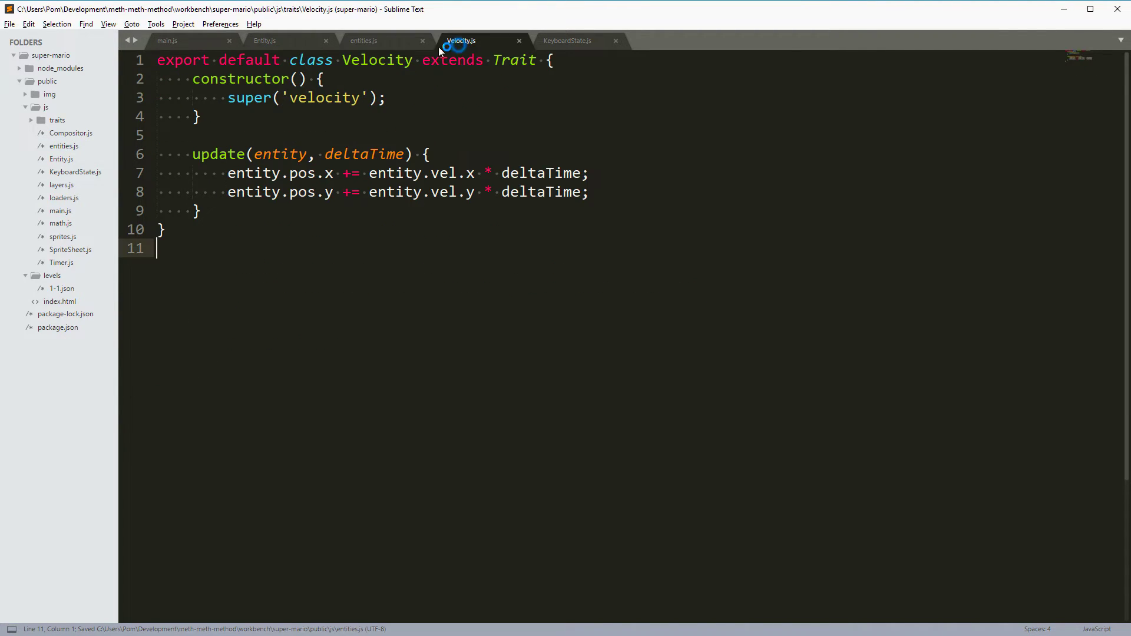
pyautogui.hotkey('ctrl', 'Home')
pyautogui.press('Return')
pyautogui.press('Return')
pyautogui.press('Up')
pyautogui.press('Up')
pyautogui.hotkey('ctrl', 'v')
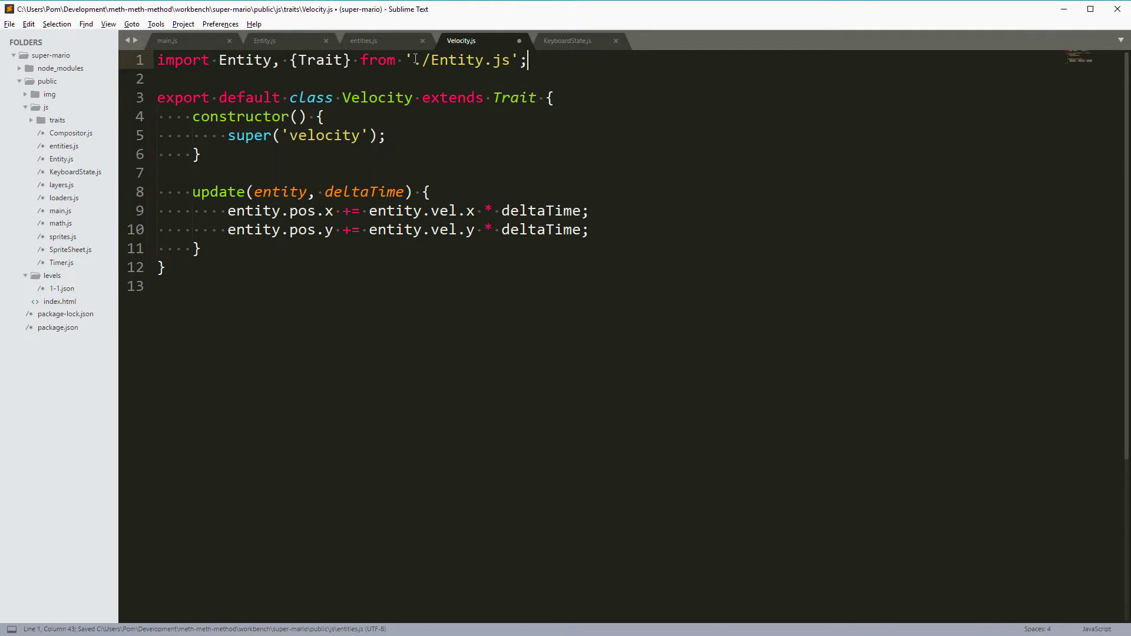
pyautogui.press('Home')
pyautogui.press('Right')
pyautogui.press('Right')
pyautogui.press('Right')
pyautogui.press('Delete')
pyautogui.press('Delete')
pyautogui.press('Delete')
pyautogui.press('Delete')
pyautogui.press('Delete')
pyautogui.press('Delete')
pyautogui.press('Delete')
pyautogui.press('BackSpace')
pyautogui.hotkey('ctrl', 's')
# Step: After a failed reload, change the import path to '../Entity.js' and save
pyautogui.hotkey('alt', 'Tab')
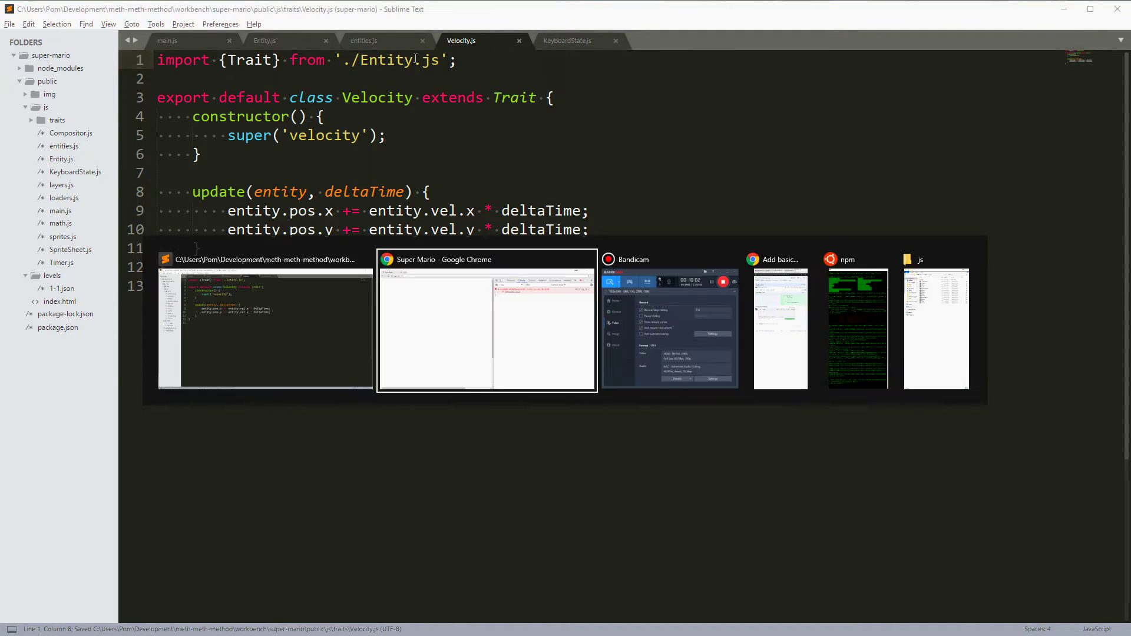
pyautogui.hotkey('ctrl', 'r')
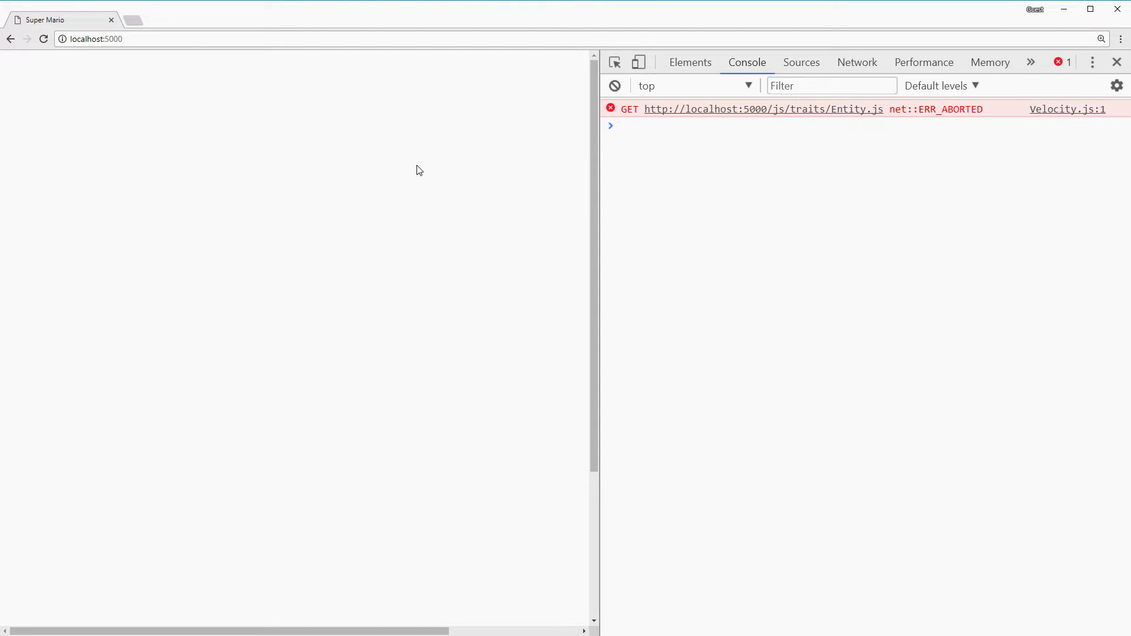
pyautogui.hotkey('alt', 'Tab')
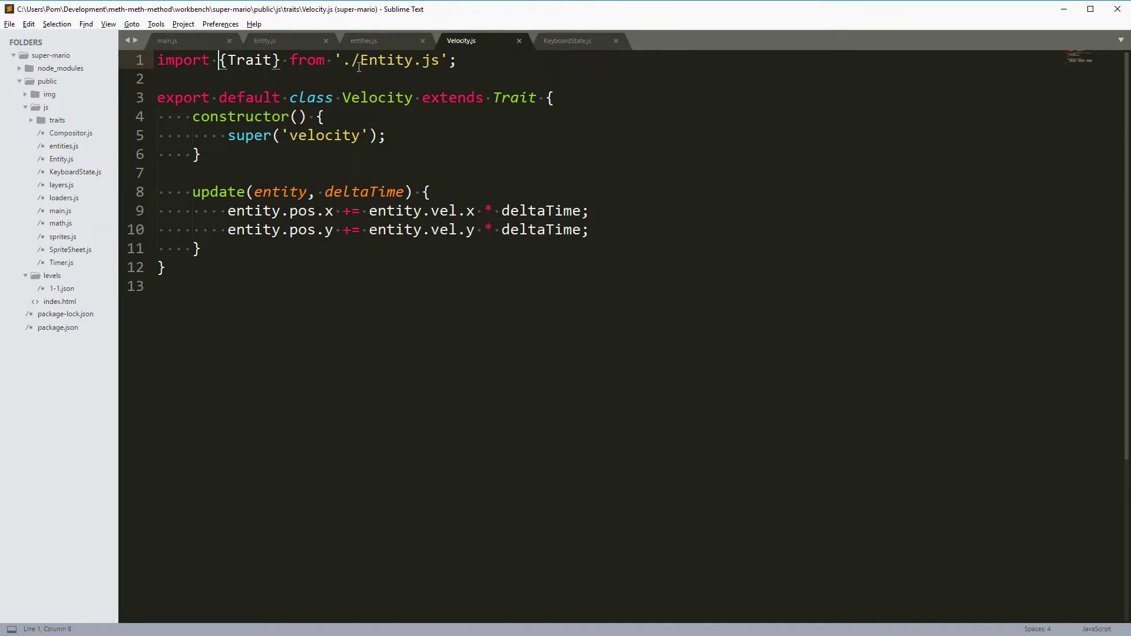
pyautogui.click(355, 62)
pyautogui.write('.')
pyautogui.hotkey('ctrl', 's')
pyautogui.moveTo(344, 60); pyautogui.dragTo(361, 61)
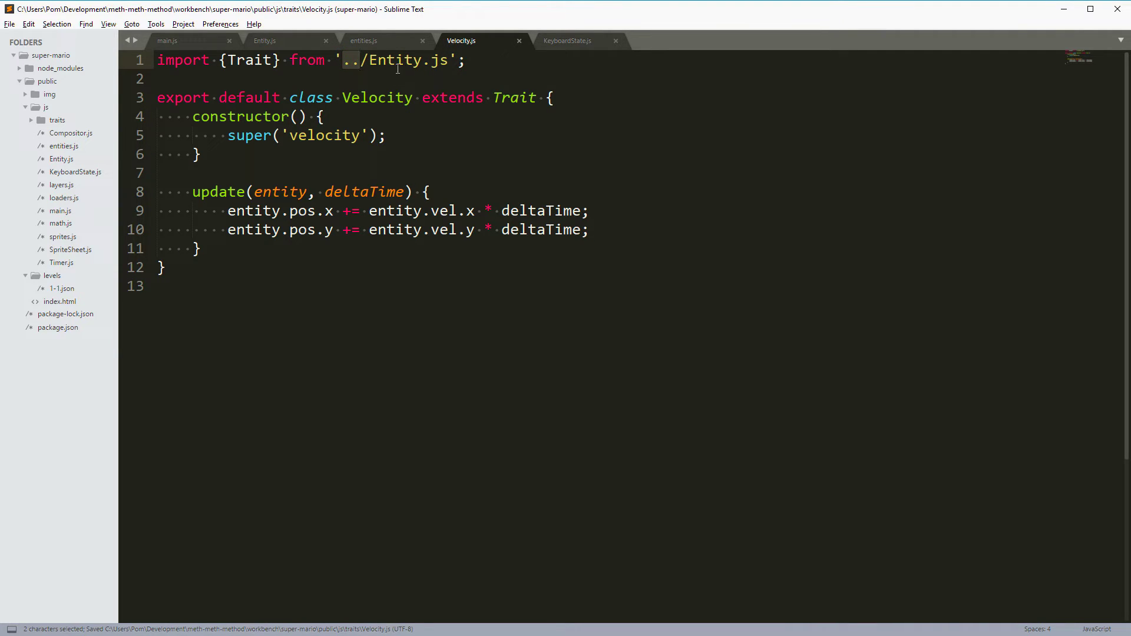
# Step: Reload the game and press space twice, triggering the 'start' and 'cancel' errors
pyautogui.hotkey('alt', 'Tab')
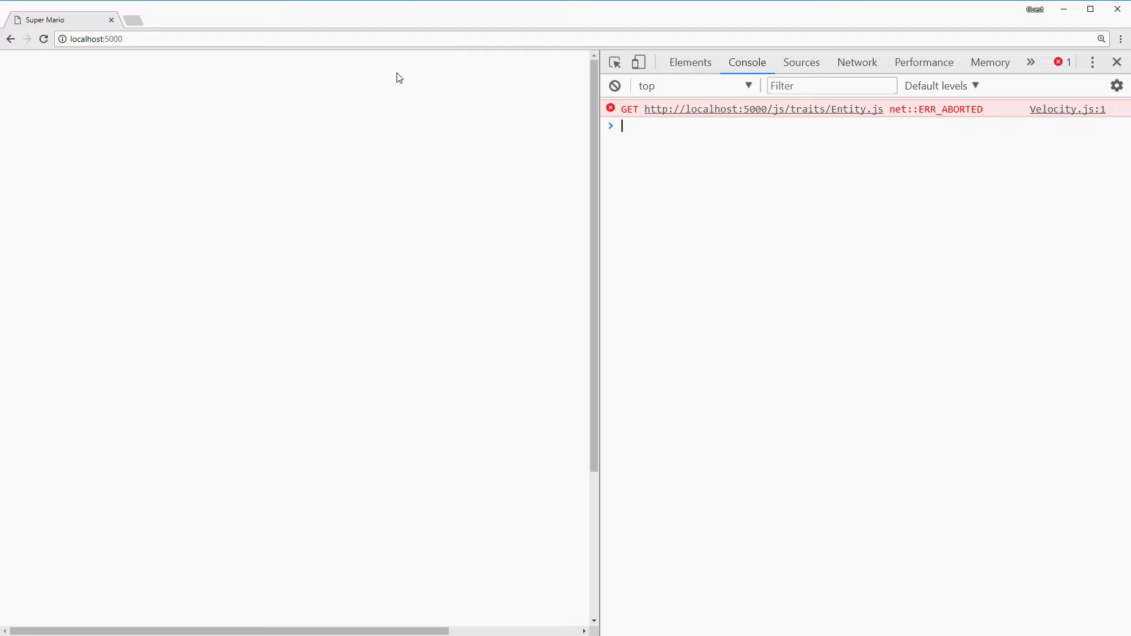
pyautogui.hotkey('ctrl', 'r')
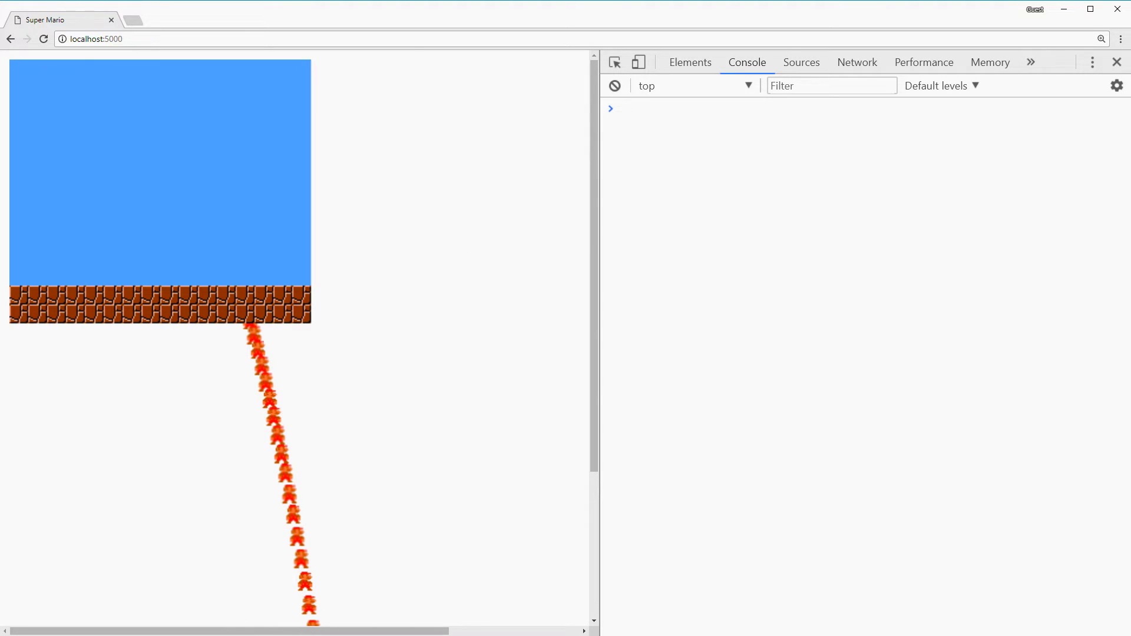
pyautogui.press('space')
pyautogui.press('space')
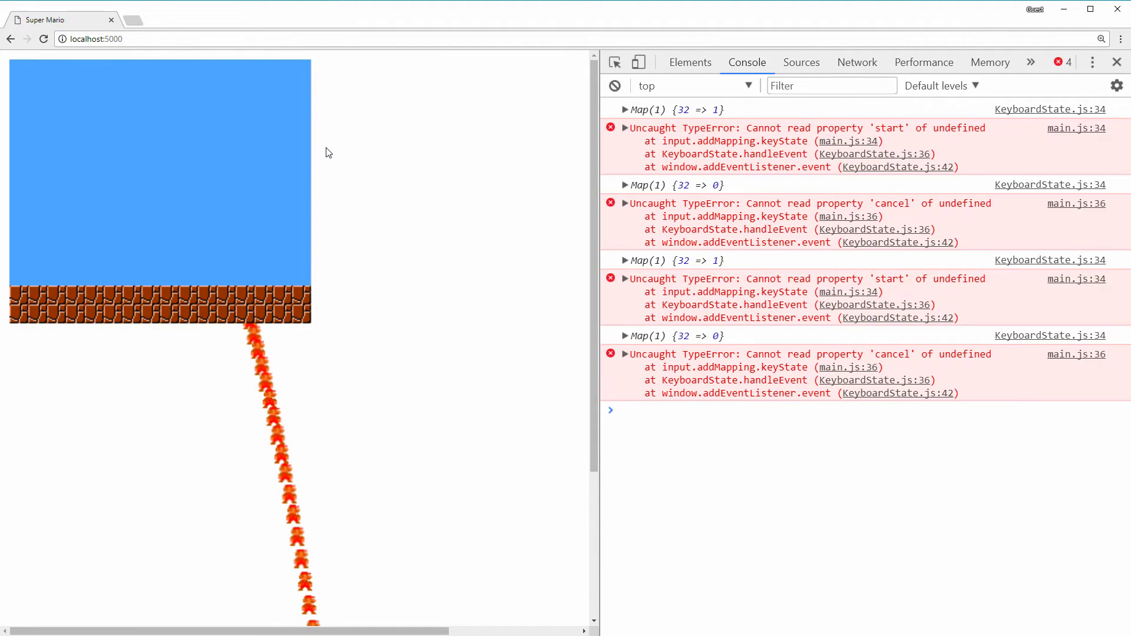
pyautogui.press('space')
pyautogui.press('space')
pyautogui.scroll(1, 793, 199)
pyautogui.press('space')
pyautogui.press('space')
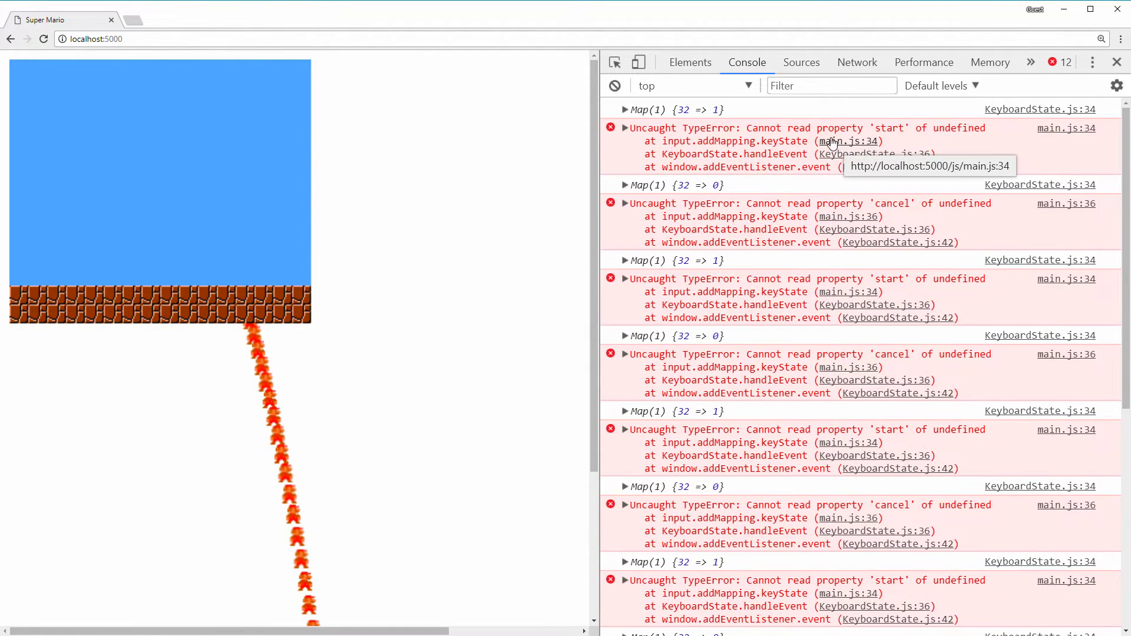
pyautogui.press('space')
pyautogui.press('space')
pyautogui.press('space')
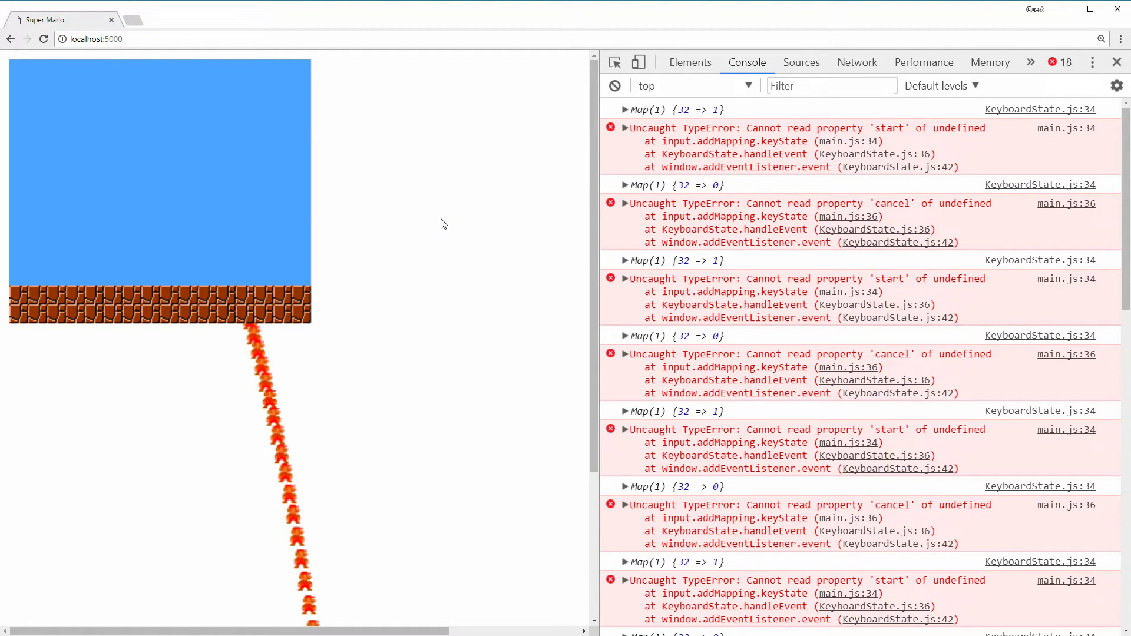
# Step: Return to the editor and select lines 2–13 of the Velocity trait
pyautogui.hotkey('alt', 'Tab')
pyautogui.hotkey('alt', 'Tab')
pyautogui.click(334, 192)
pyautogui.moveTo(256, 78); pyautogui.dragTo(316, 309)
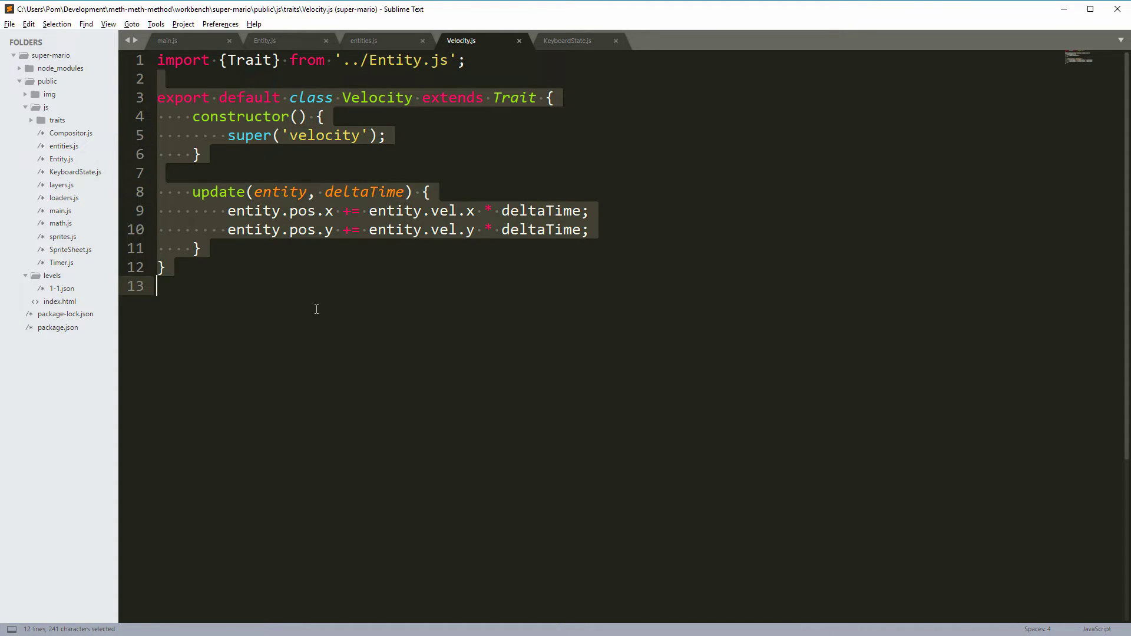
# Step: Save a copy of Velocity.js as Jump.js
pyautogui.click(298, 364)
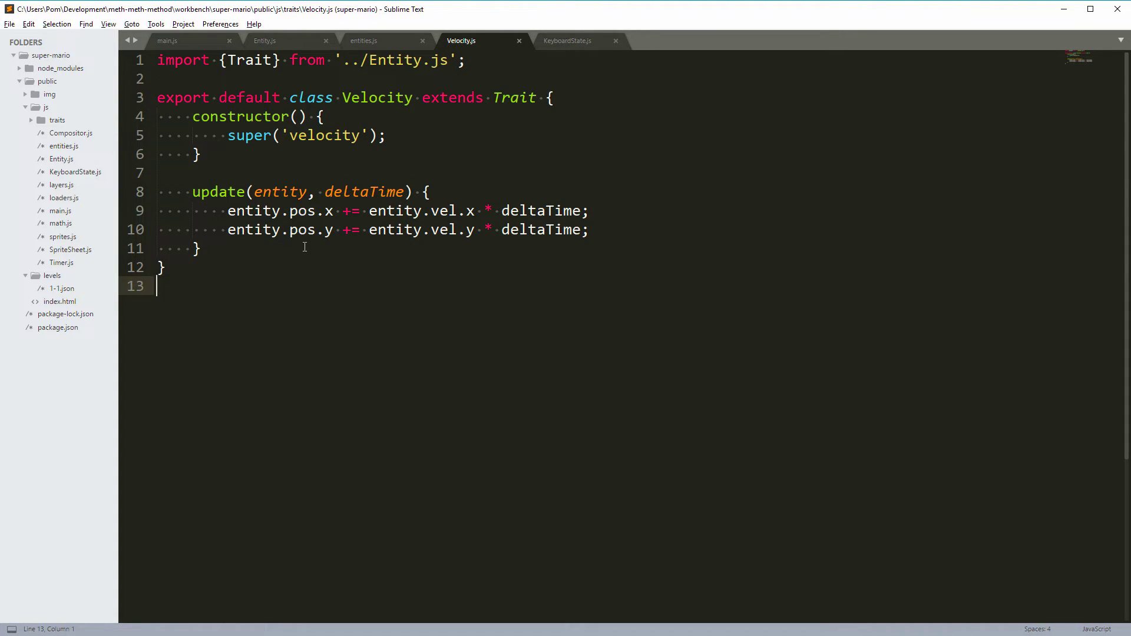
pyautogui.hotkey('ctrl', 'shift', 's')
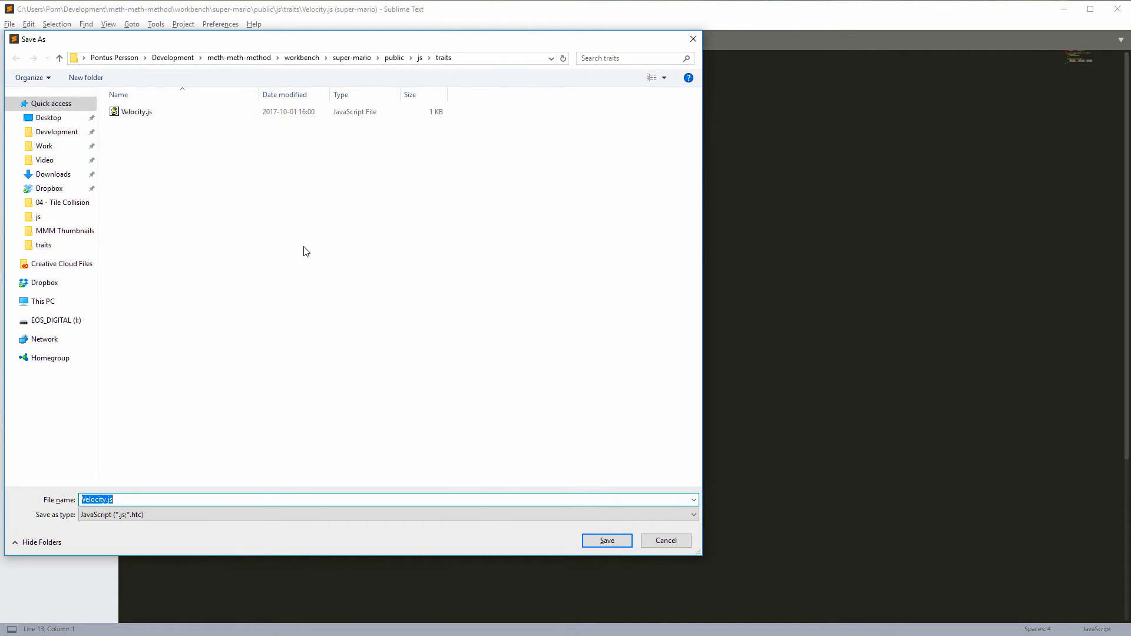
pyautogui.write('Jump.js')
pyautogui.press('Return')
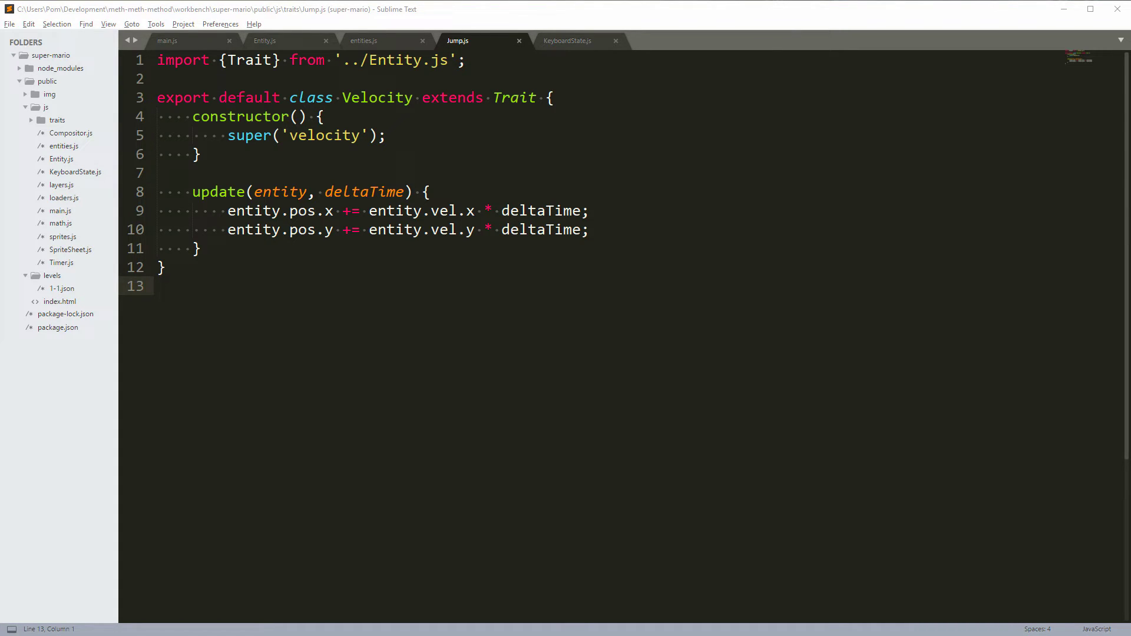
# Step: Rename the class to Jump and the super trait name to 'jump'
pyautogui.doubleClick(370, 102)
pyautogui.write('Jump')
pyautogui.click(307, 135)
pyautogui.write('jump')
pyautogui.press('BackSpace')
pyautogui.press('BackSpace')
pyautogui.press('BackSpace')
pyautogui.press('BackSpace')
pyautogui.press('BackSpace')
pyautogui.write('jump')
pyautogui.hotkey('shift', 'Right')
pyautogui.hotkey('shift', 'Right')
pyautogui.hotkey('shift', 'Right')
pyautogui.hotkey('shift', 'Right')
pyautogui.hotkey('shift', 'Right')
pyautogui.hotkey('shift', 'Right')
pyautogui.press('BackSpace')
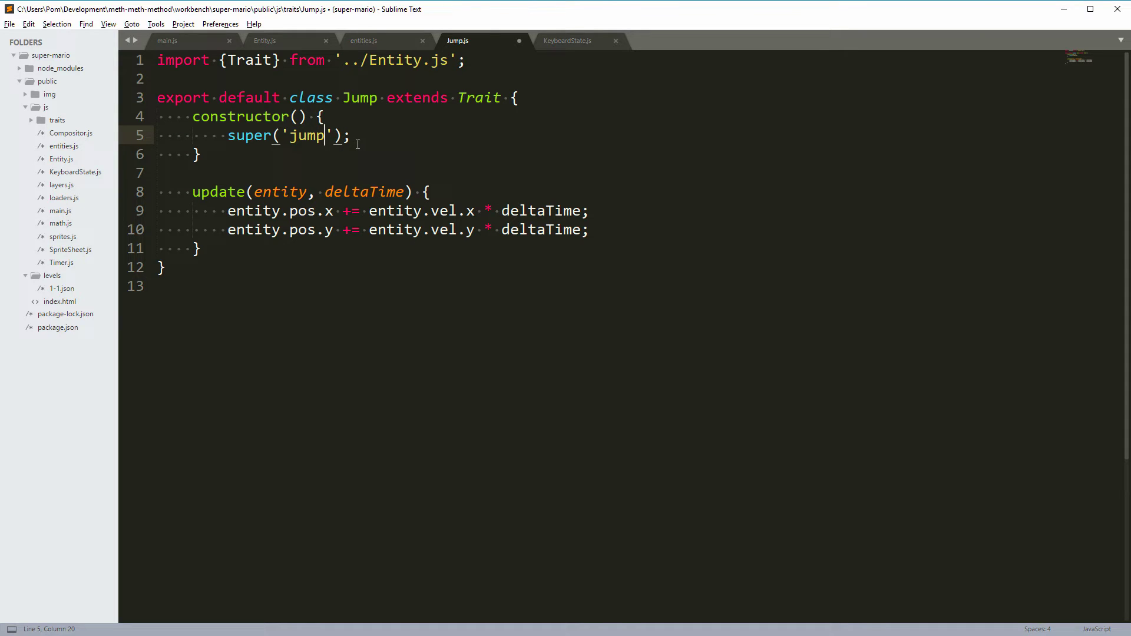
# Step: Add an empty start() method after the constructor
pyautogui.click(332, 156)
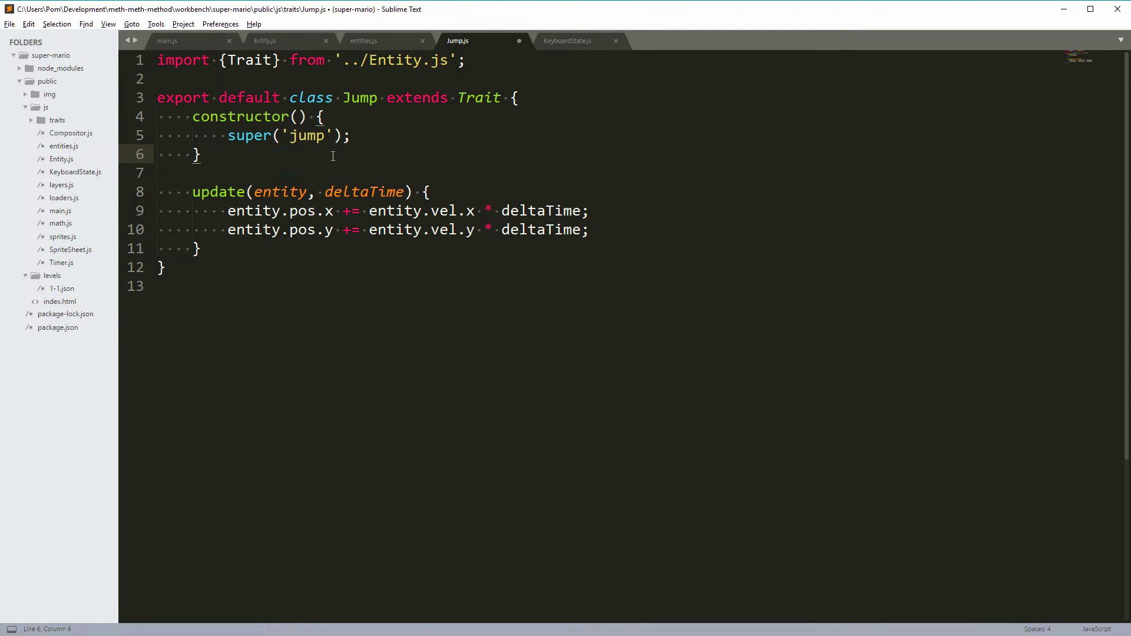
pyautogui.press('Return')
pyautogui.press('Return')
pyautogui.write('start() {')
pyautogui.press('Return')
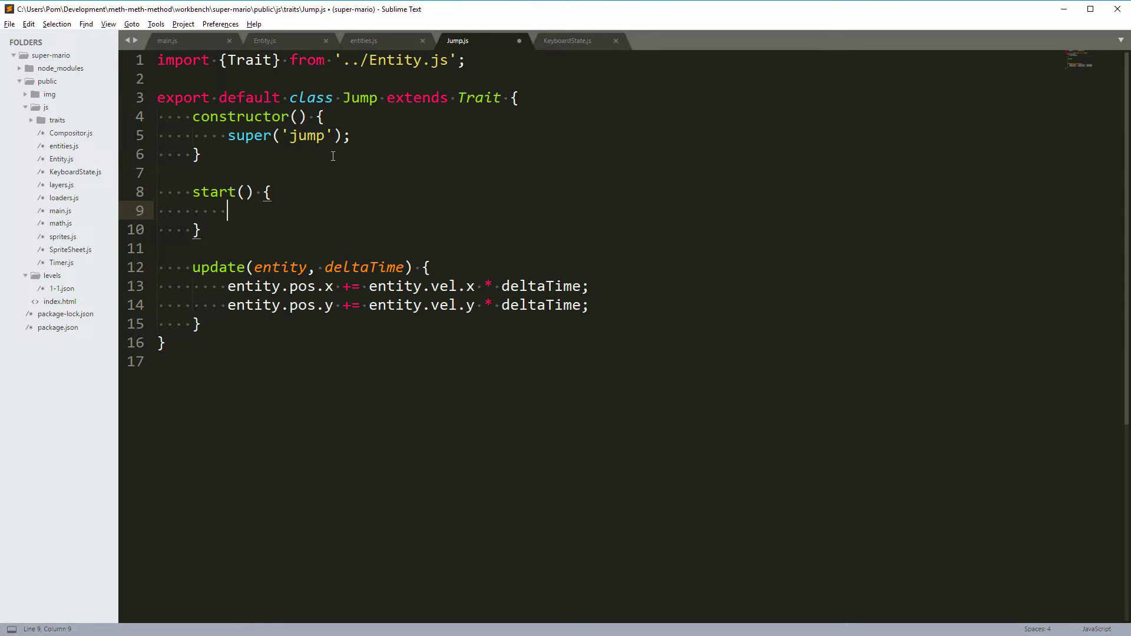
# Step: Set this.duration = 0.5, this.velocity = 200 and this.engageTime = 0 in the constructor
pyautogui.press('Up')
pyautogui.press('Up')
pyautogui.press('Up')
pyautogui.press('End')
pyautogui.press('Return')
pyautogui.press('Return')
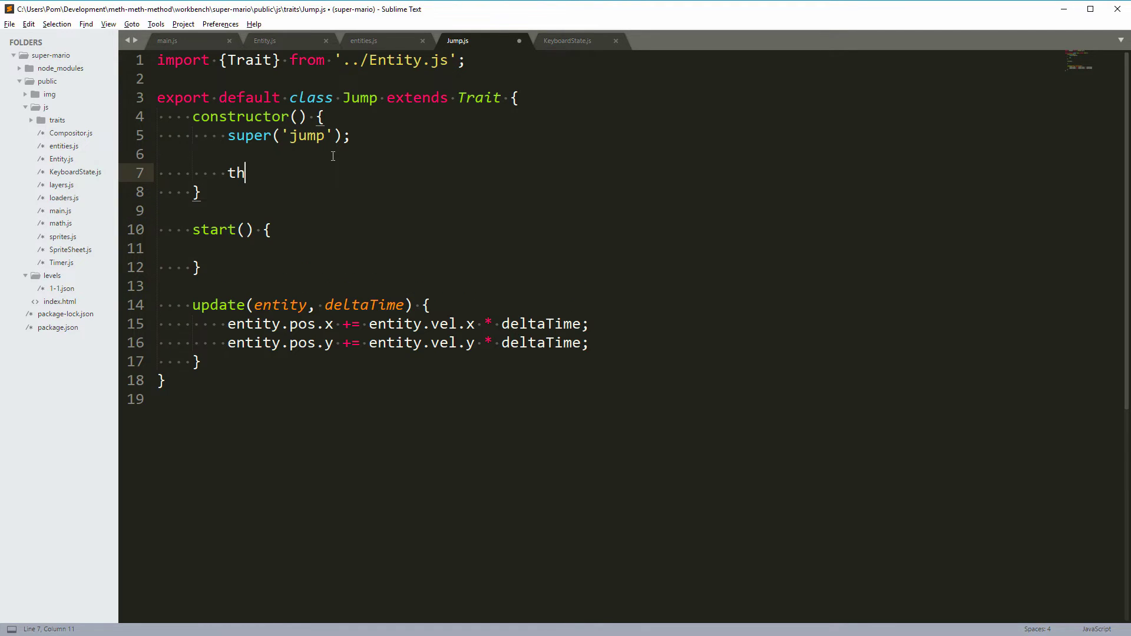
pyautogui.write('is.duration =')
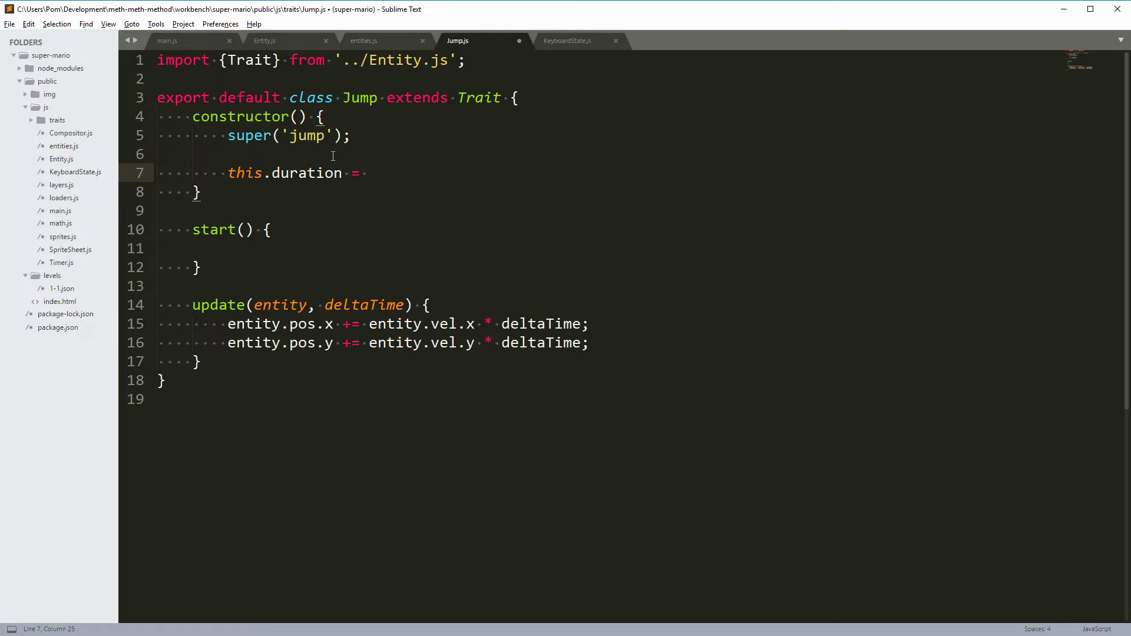
pyautogui.write('0.5;')
pyautogui.press('Return')
pyautogui.write('this.velocity = 200;')
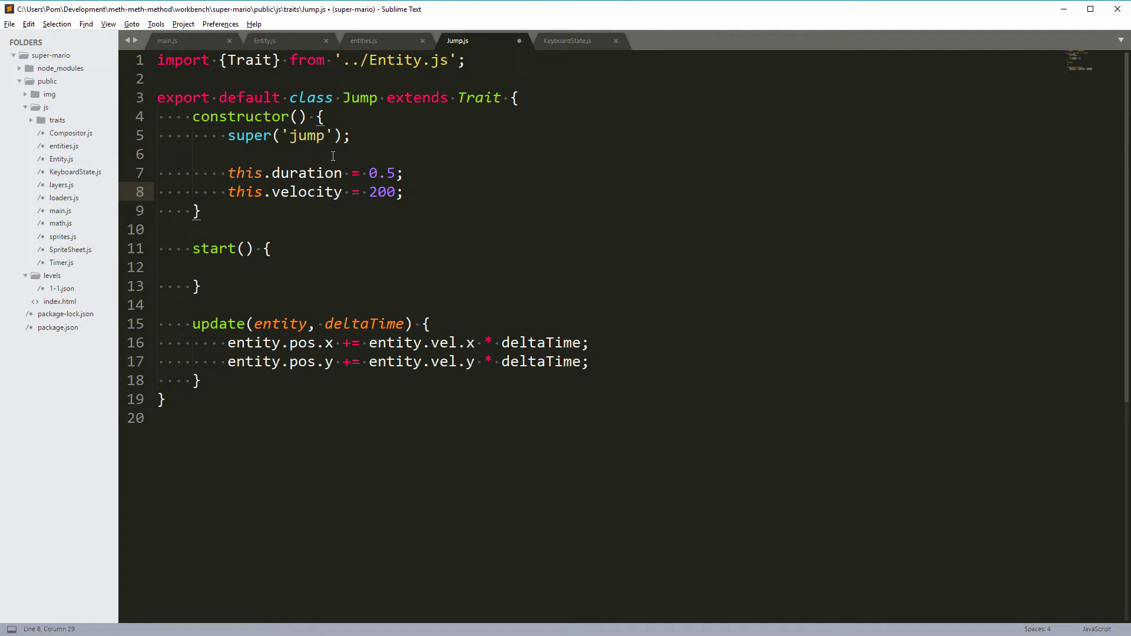
pyautogui.press('Return')
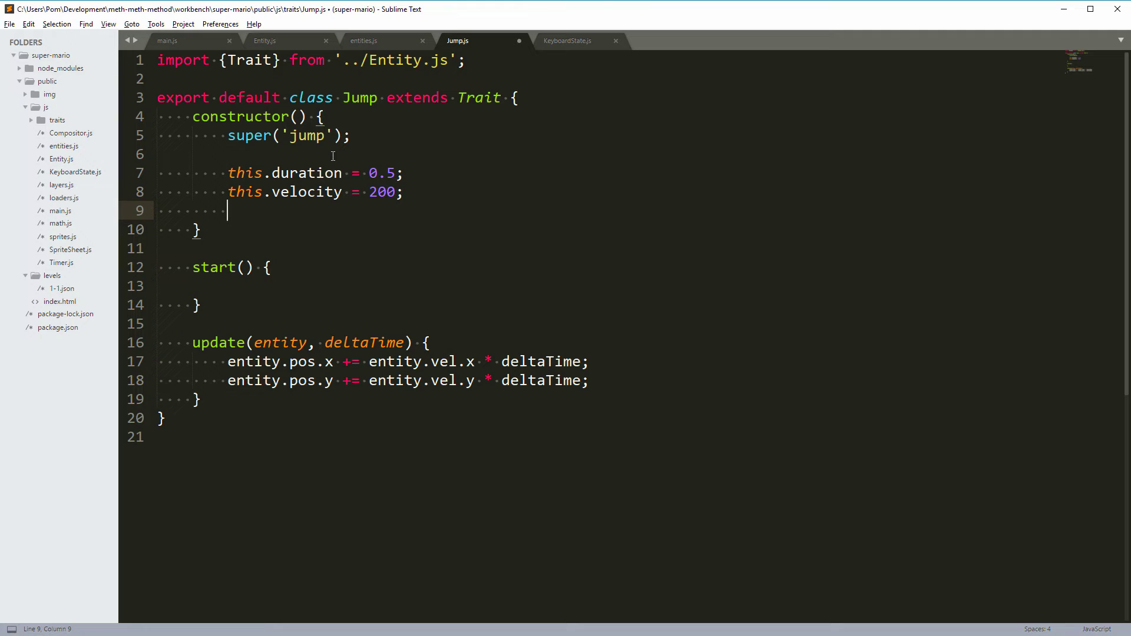
pyautogui.write('this.engageTime = 0;')
pyautogui.press('Down')
pyautogui.press('Down')
pyautogui.press('Down')
pyautogui.press('Tab')
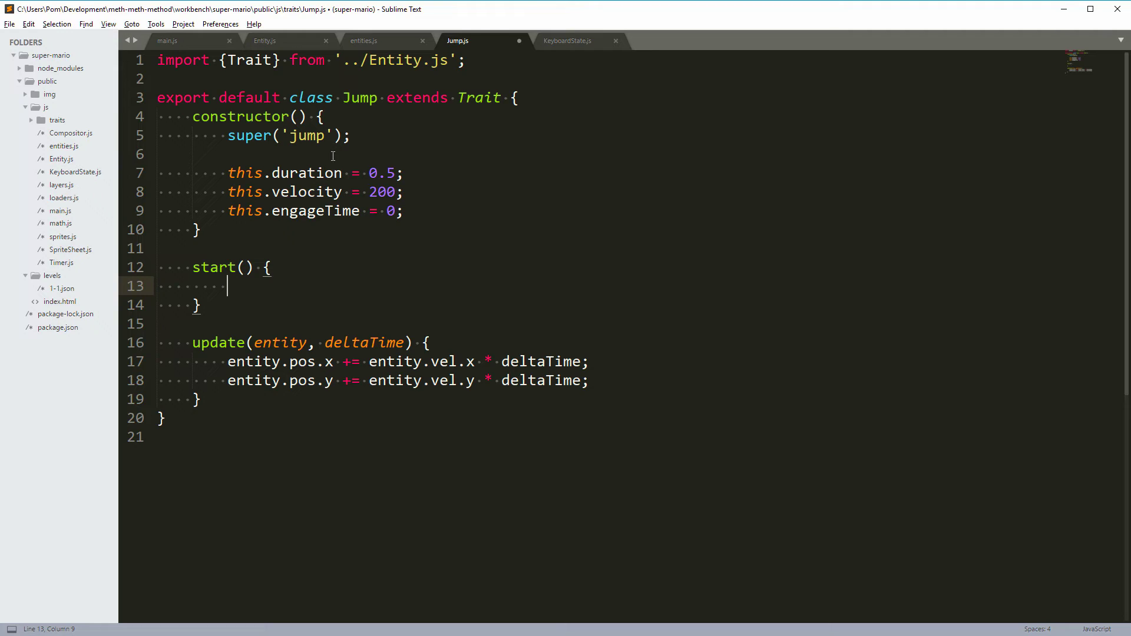
pyautogui.write('this.engageTime ')
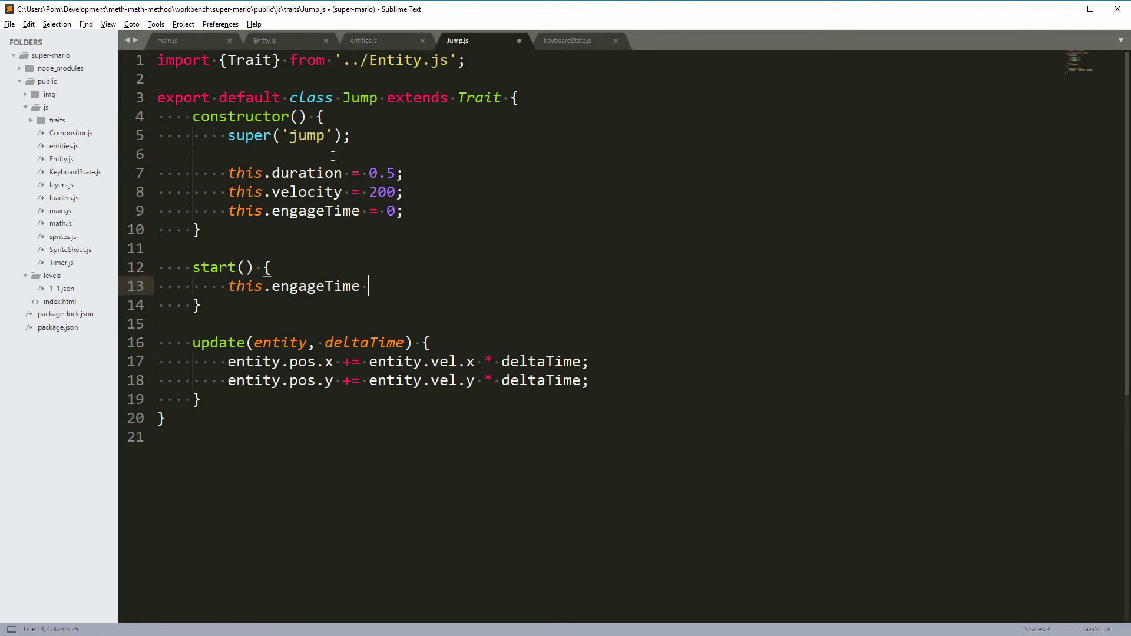
pyautogui.write('= this.duration;')
pyautogui.press('Down')
pyautogui.press('Down')
pyautogui.press('Down')
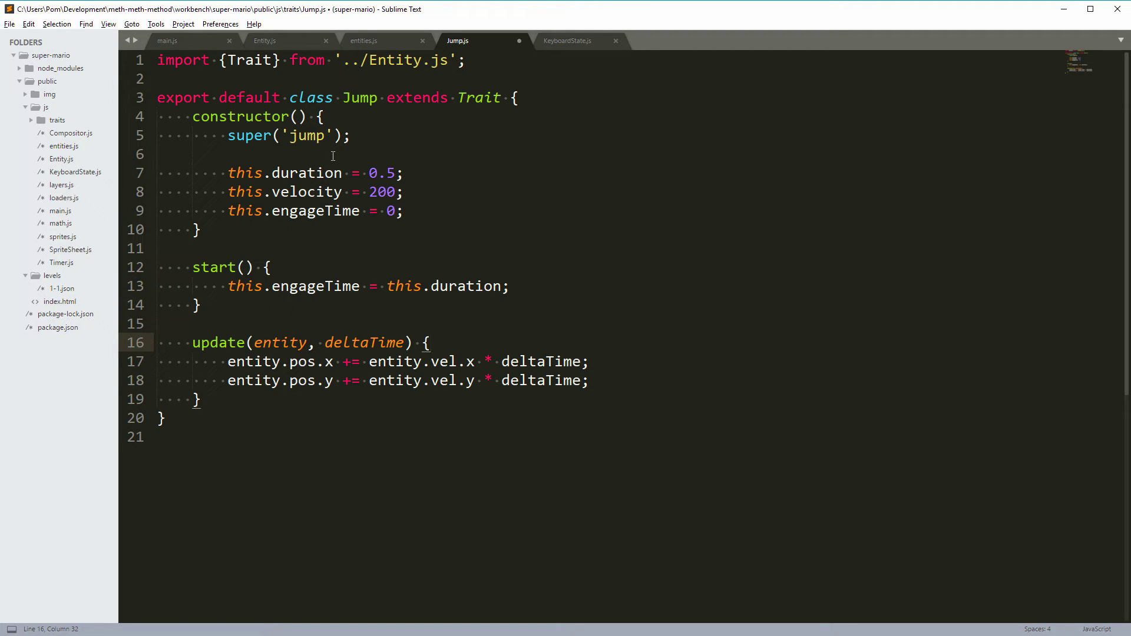
pyautogui.press('Down')
pyautogui.press('Home')
pyautogui.hotkey('shift', 'Down')
pyautogui.hotkey('shift', 'End')
pyautogui.press('BackSpace')
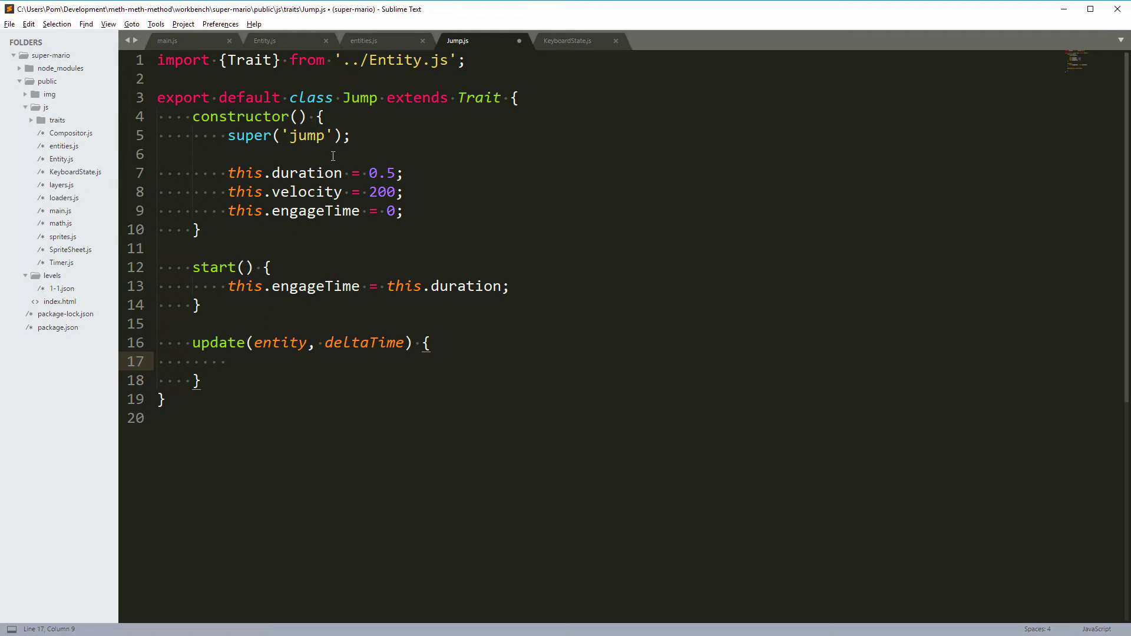
pyautogui.write('if (thgi')
pyautogui.press('BackSpace')
pyautogui.press('BackSpace')
pyautogui.write('is.eng')
pyautogui.press('Return')
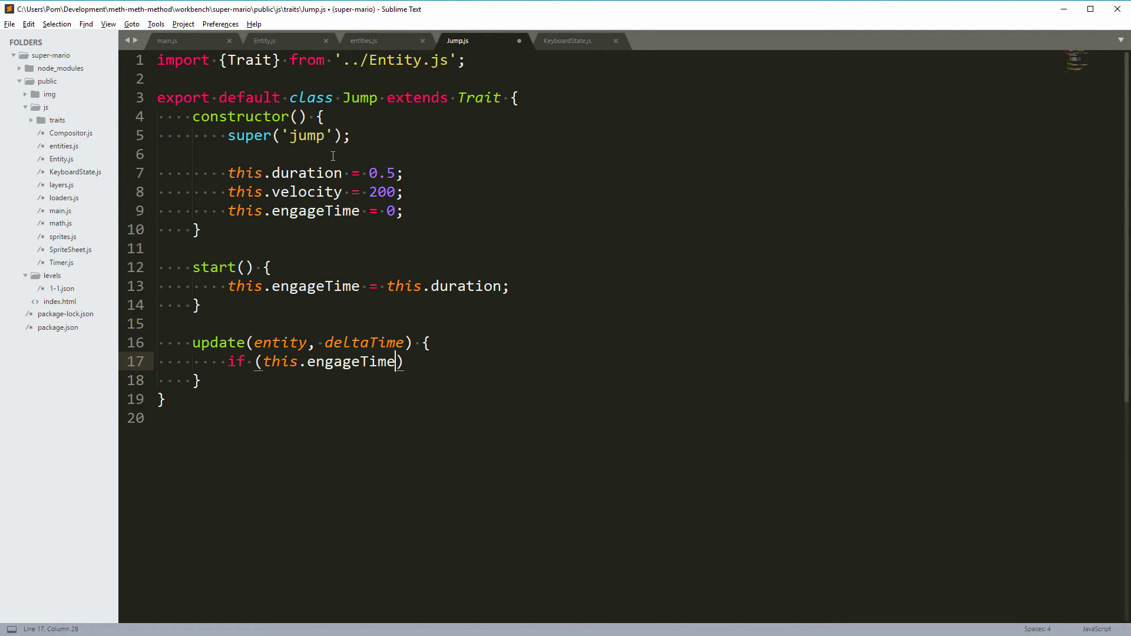
pyautogui.write('> 0) {')
pyautogui.press('Return')
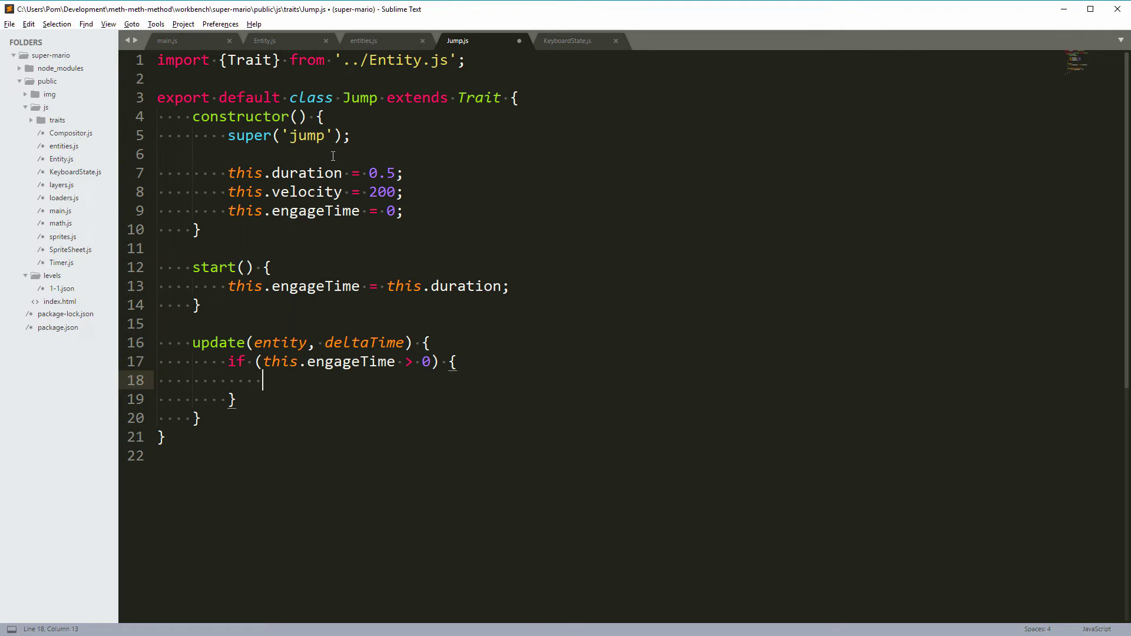
pyautogui.write('entity.vel.y = ')
pyautogui.write('-this.velocity;')
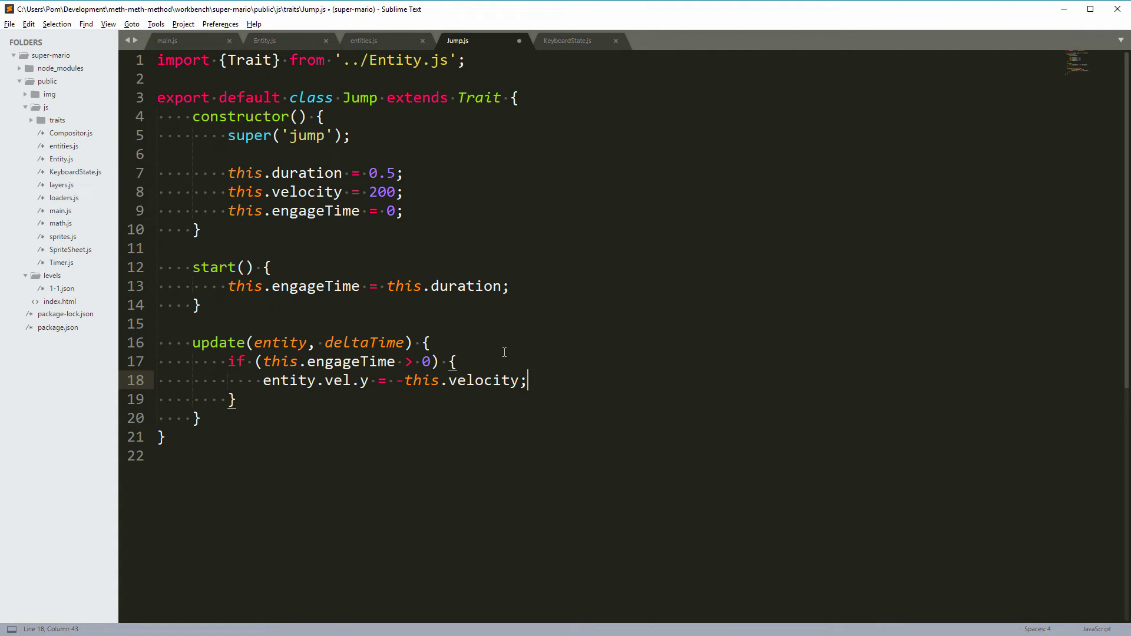
pyautogui.click(414, 380)
pyautogui.press('End')
pyautogui.press('Return')
pyautogui.write('th')
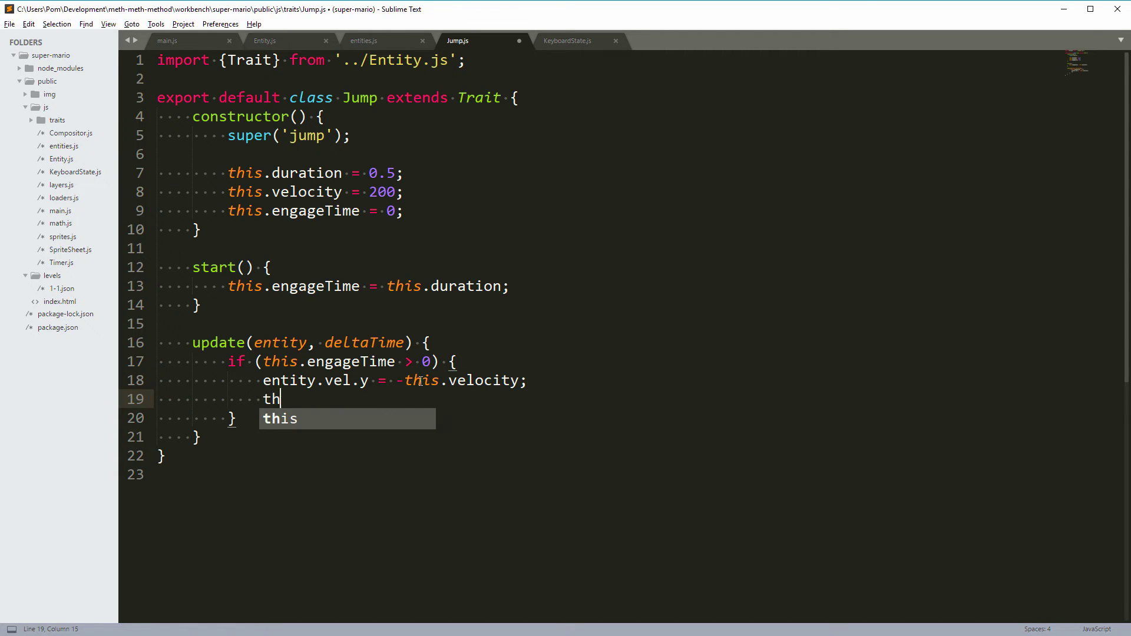
pyautogui.write('is.eng')
pyautogui.press('Tab')
pyautogui.write('-')
pyautogui.press('BackSpace')
pyautogui.write('+')
pyautogui.write('= de')
pyautogui.press('Tab')
pyautogui.write(';')
pyautogui.hotkey('ctrl', 's')
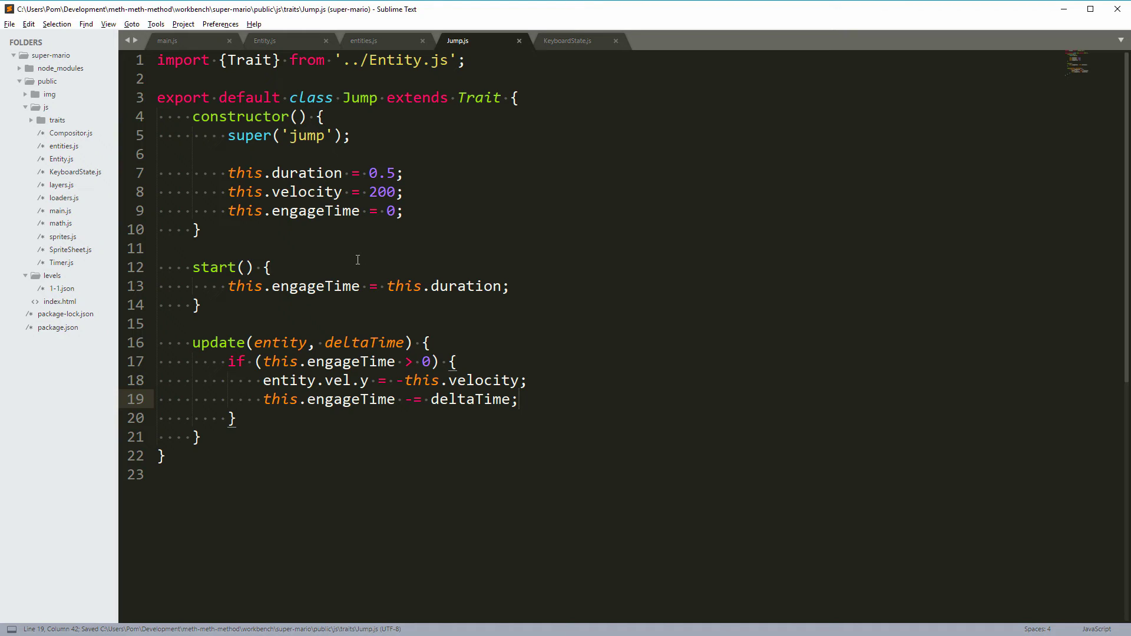
pyautogui.doubleClick(208, 267)
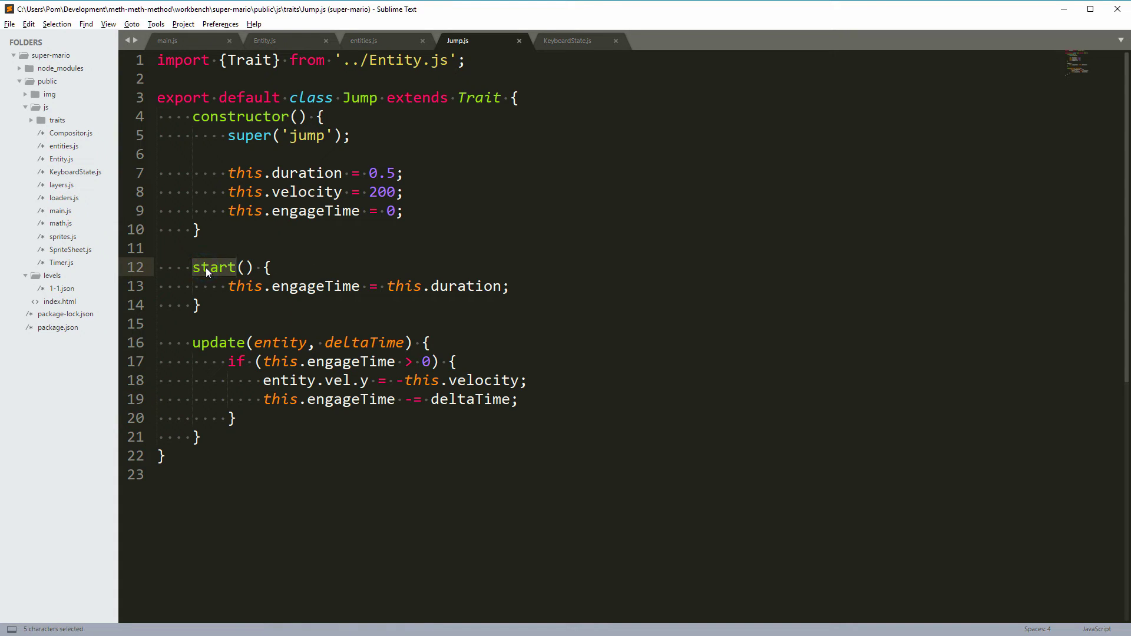
pyautogui.click(282, 251)
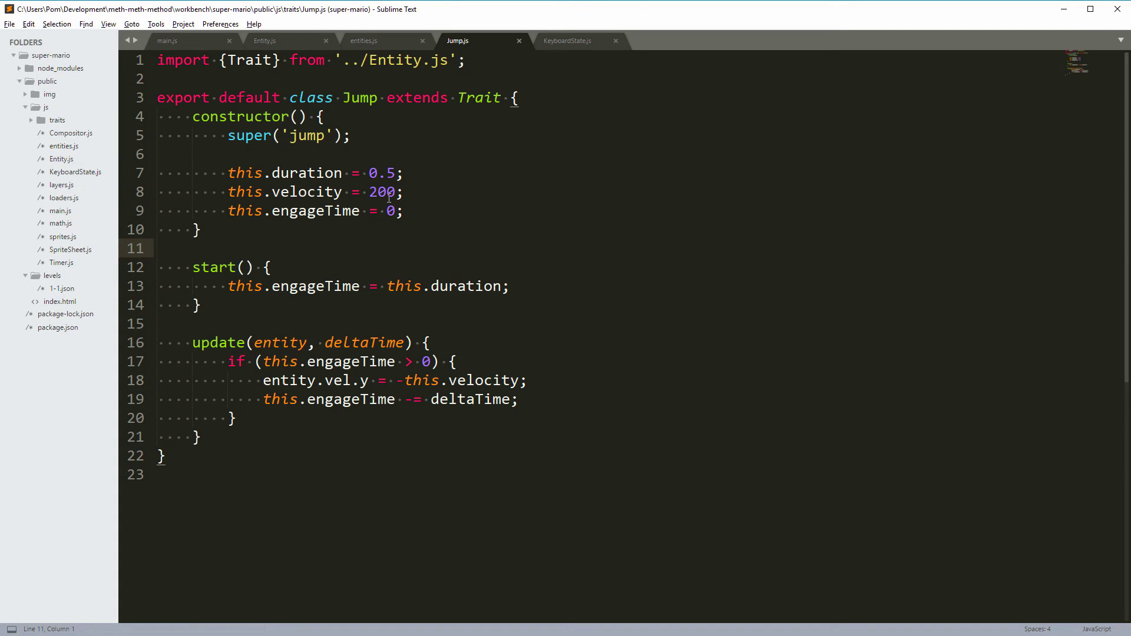
pyautogui.moveTo(372, 173); pyautogui.dragTo(404, 174)
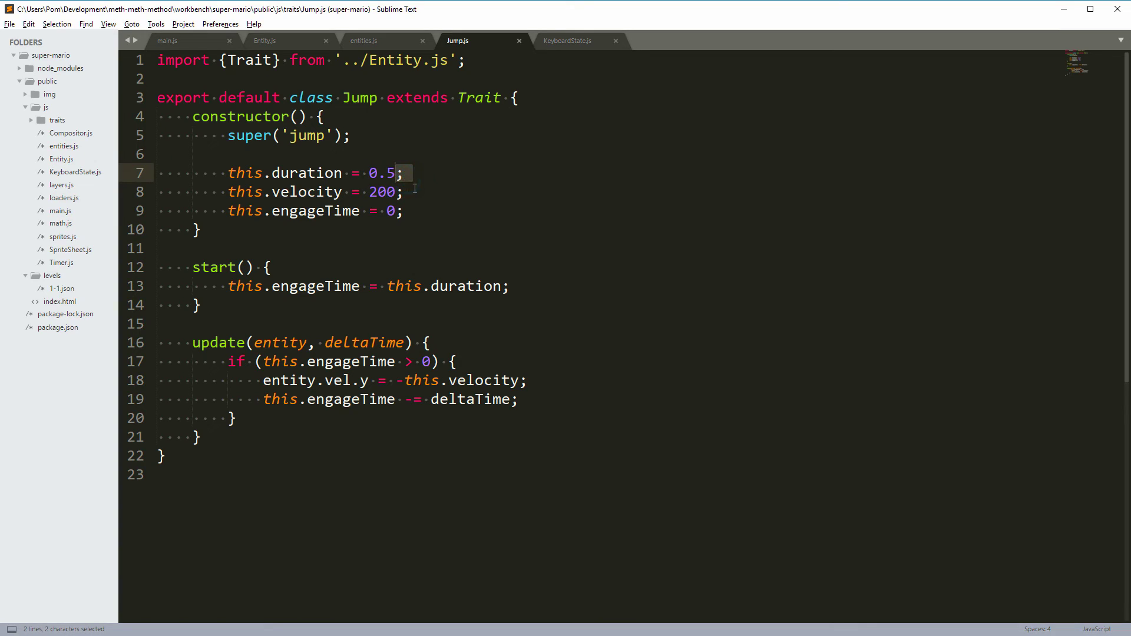
pyautogui.moveTo(254, 361); pyautogui.dragTo(303, 425)
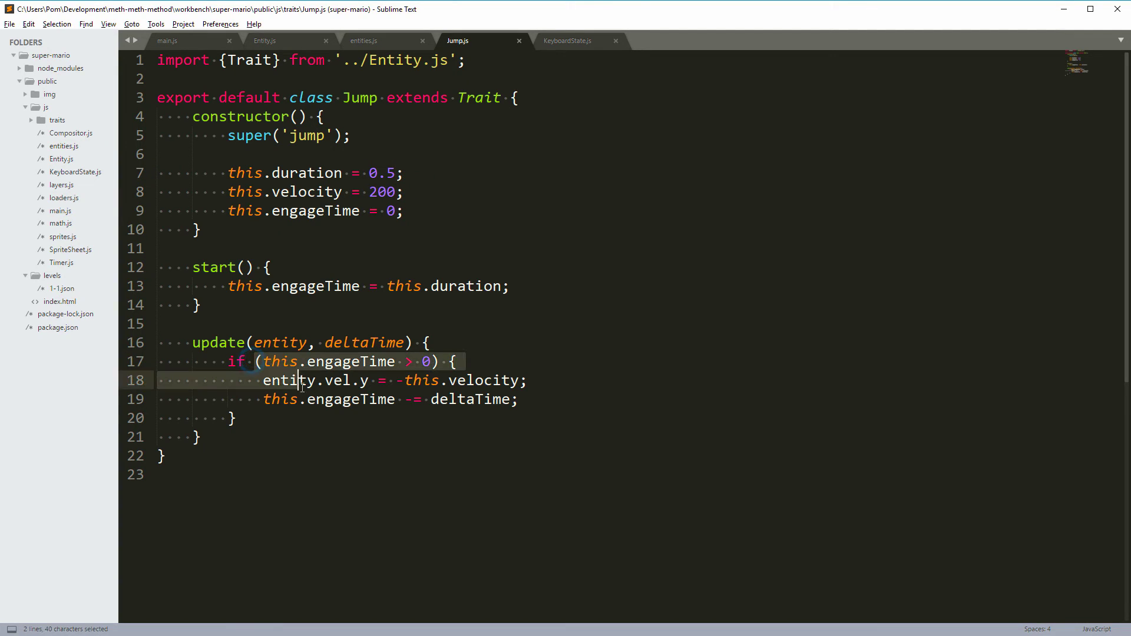
pyautogui.click(303, 425)
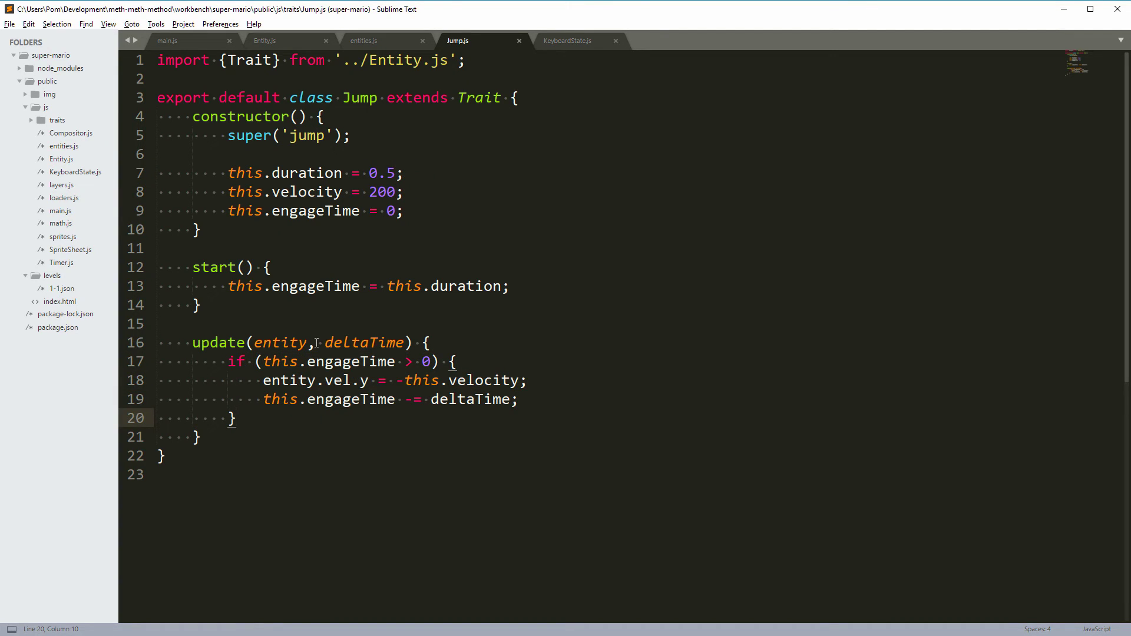
pyautogui.click(377, 362)
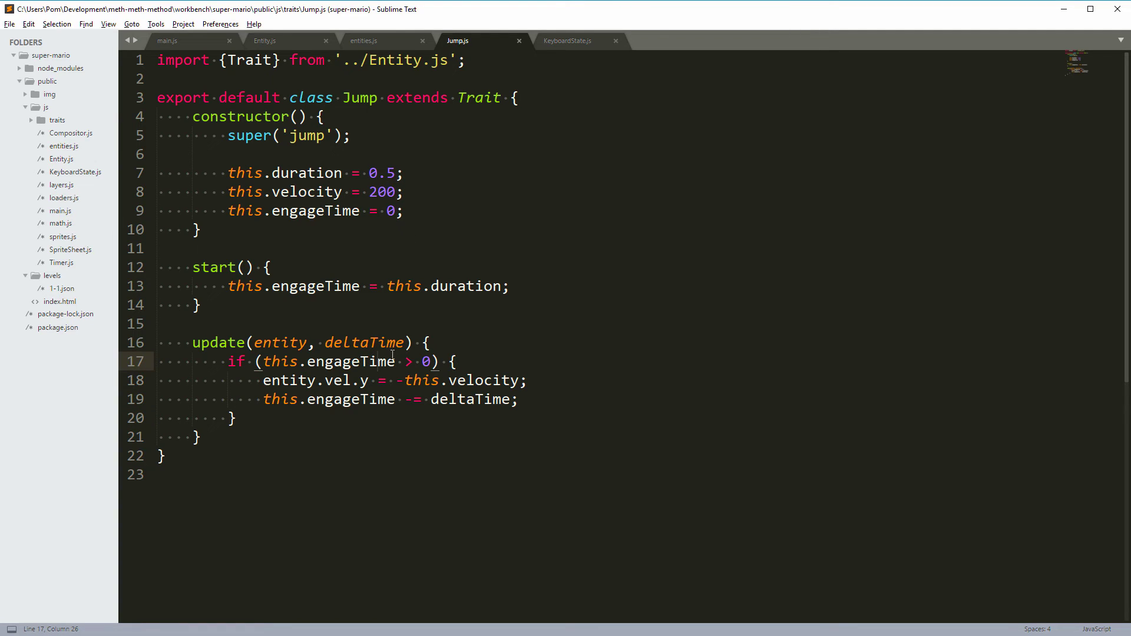
pyautogui.moveTo(263, 380); pyautogui.dragTo(369, 380)
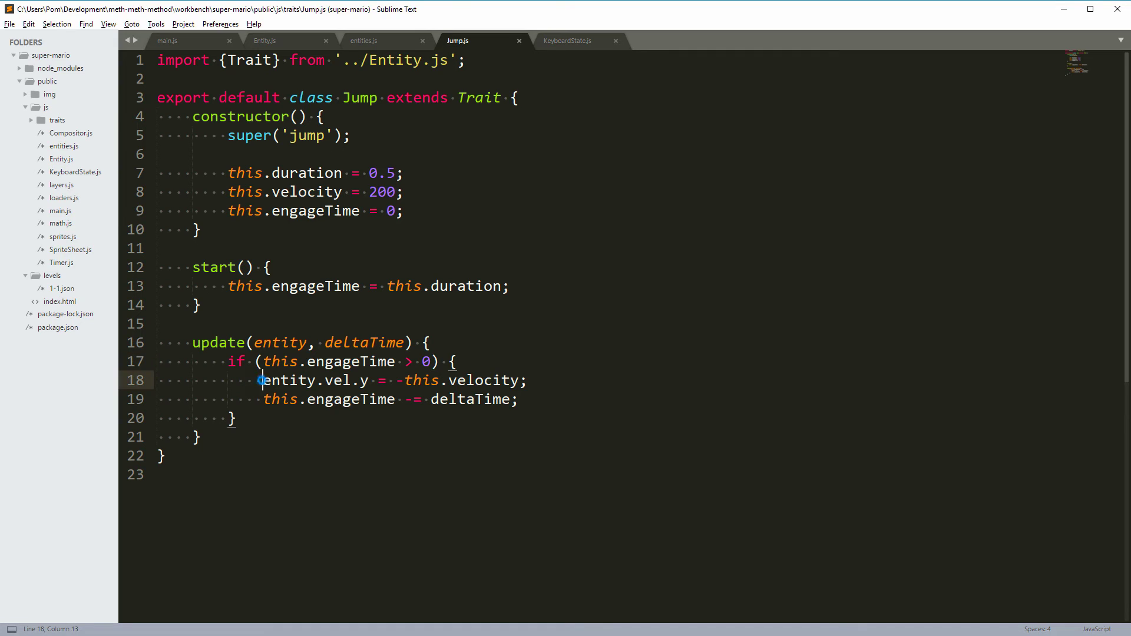
pyautogui.click(368, 380)
pyautogui.moveTo(405, 380); pyautogui.dragTo(529, 380)
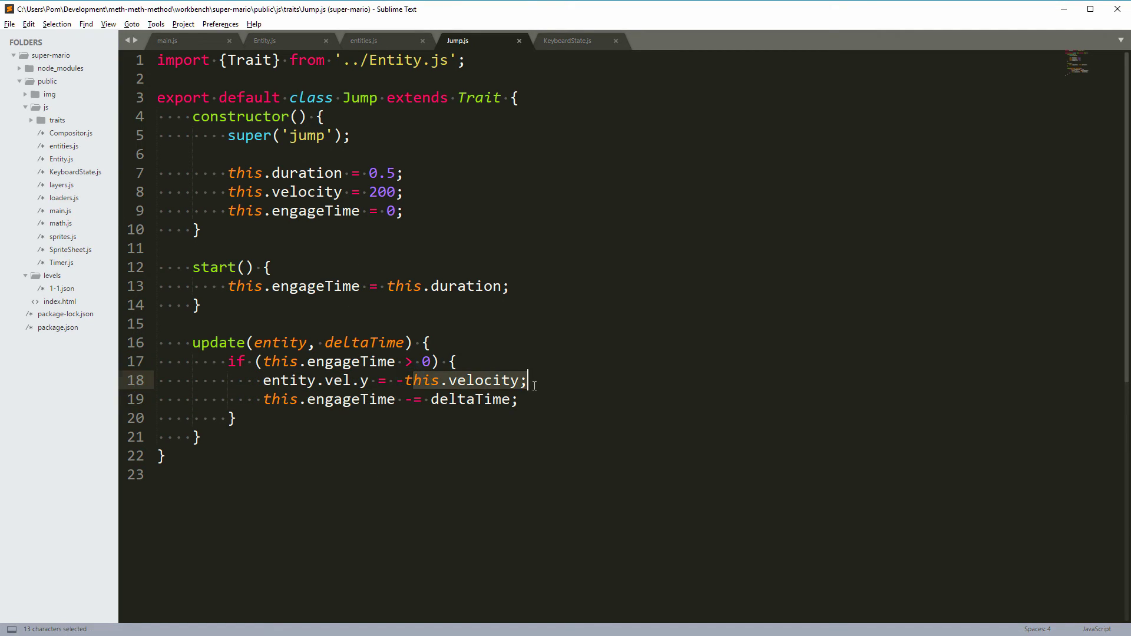
pyautogui.click(520, 380)
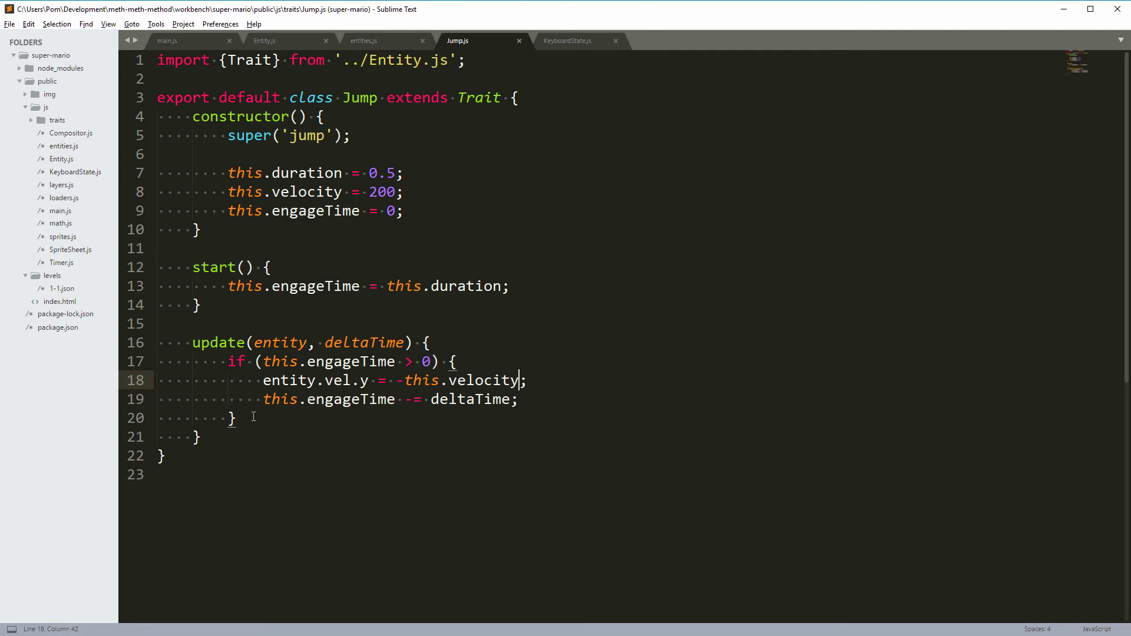
pyautogui.moveTo(262, 399); pyautogui.dragTo(404, 408)
pyautogui.click(404, 405)
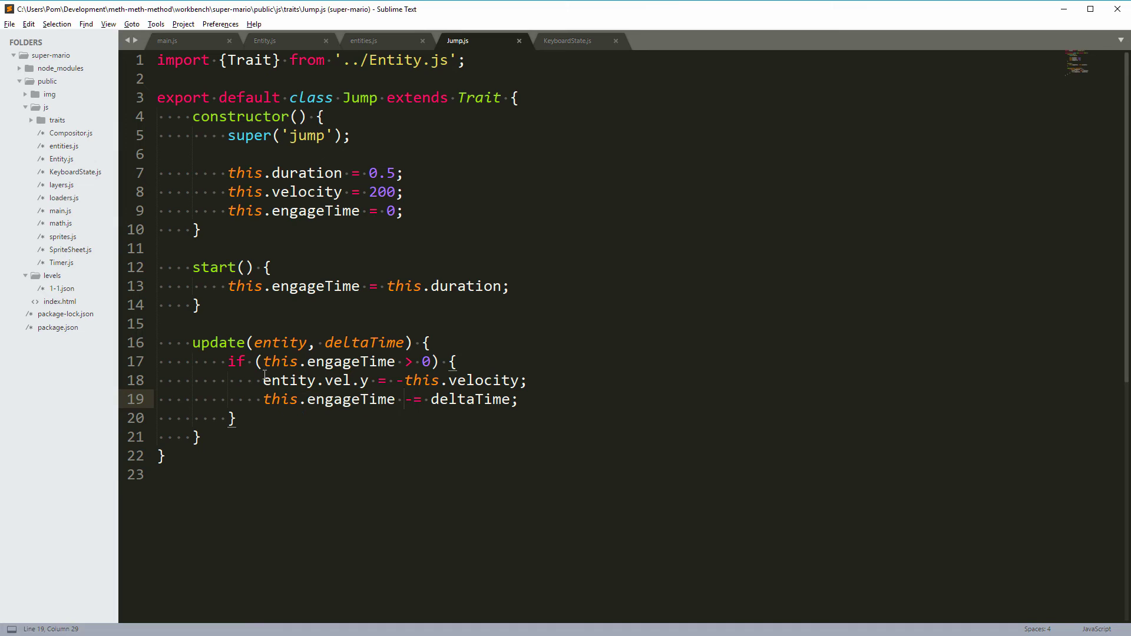
pyautogui.moveTo(263, 380); pyautogui.dragTo(374, 381)
pyautogui.click(374, 380)
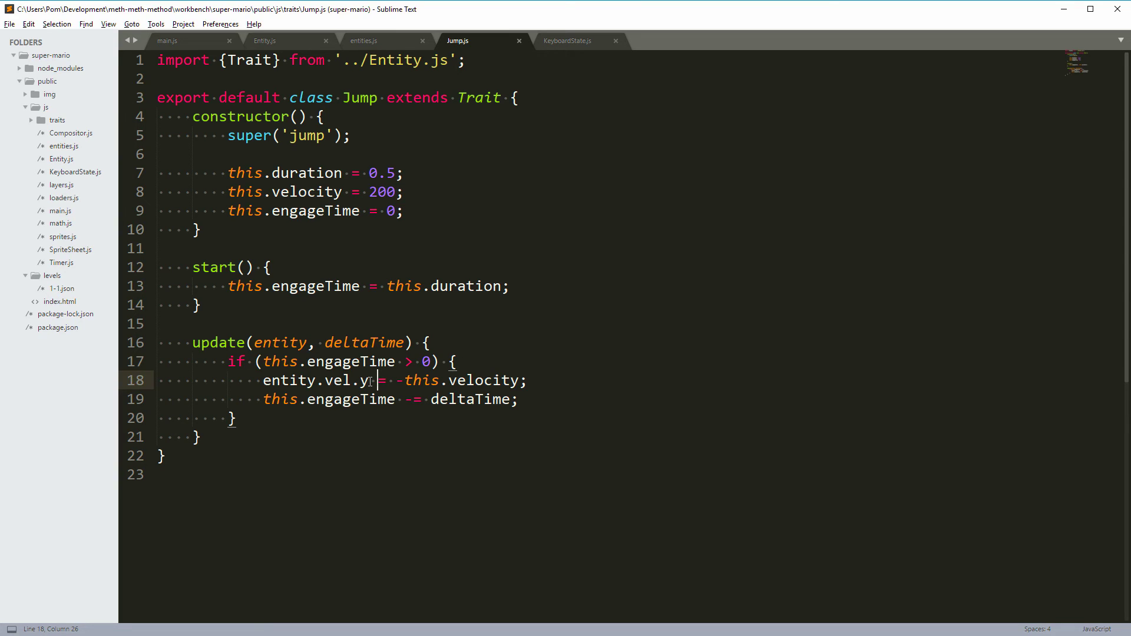
# Step: Add a cancel() method setting this.engageTime = 0 after start() and save Jump.js
pyautogui.click(259, 301)
pyautogui.press('Return')
pyautogui.press('Return')
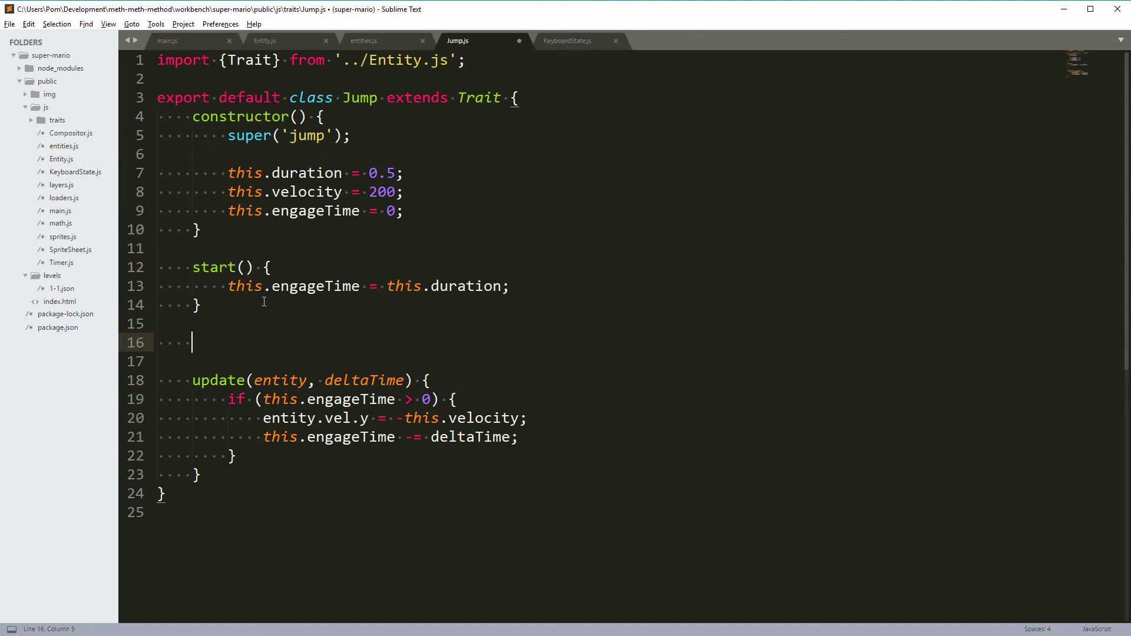
pyautogui.write('cancel() {')
pyautogui.press('Return')
pyautogui.write('this.eng')
pyautogui.press('Tab')
pyautogui.write('= 0;')
pyautogui.hotkey('ctrl', 's')
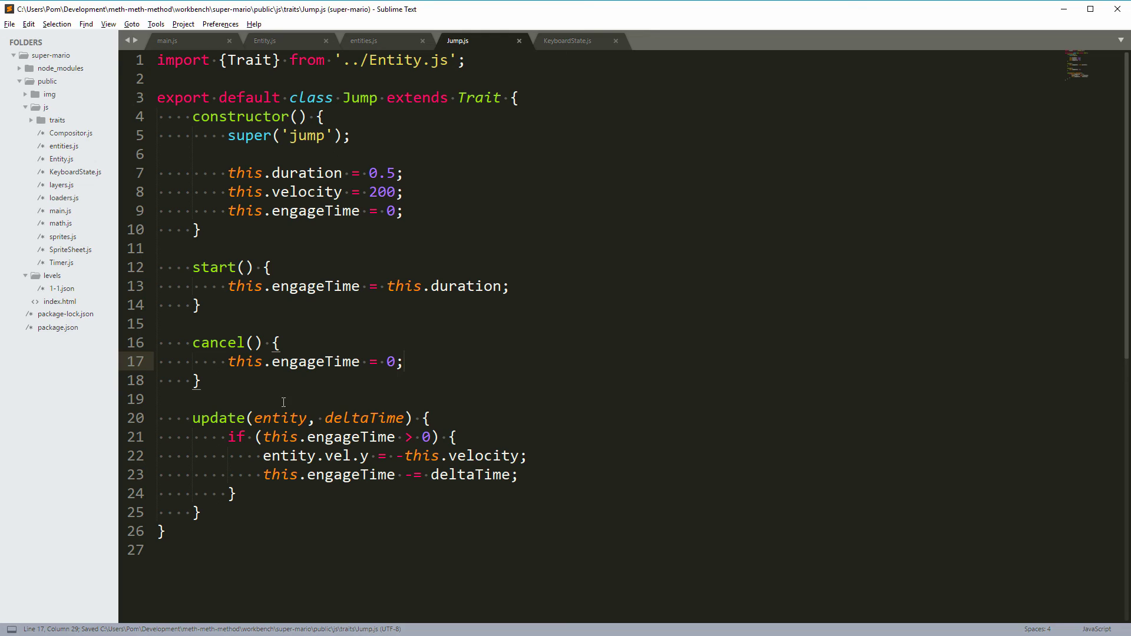
# Step: Review the update method's engageTime check and entity.vel.y line, then save Jump.js again
pyautogui.moveTo(259, 430); pyautogui.dragTo(271, 492)
pyautogui.click(276, 494)
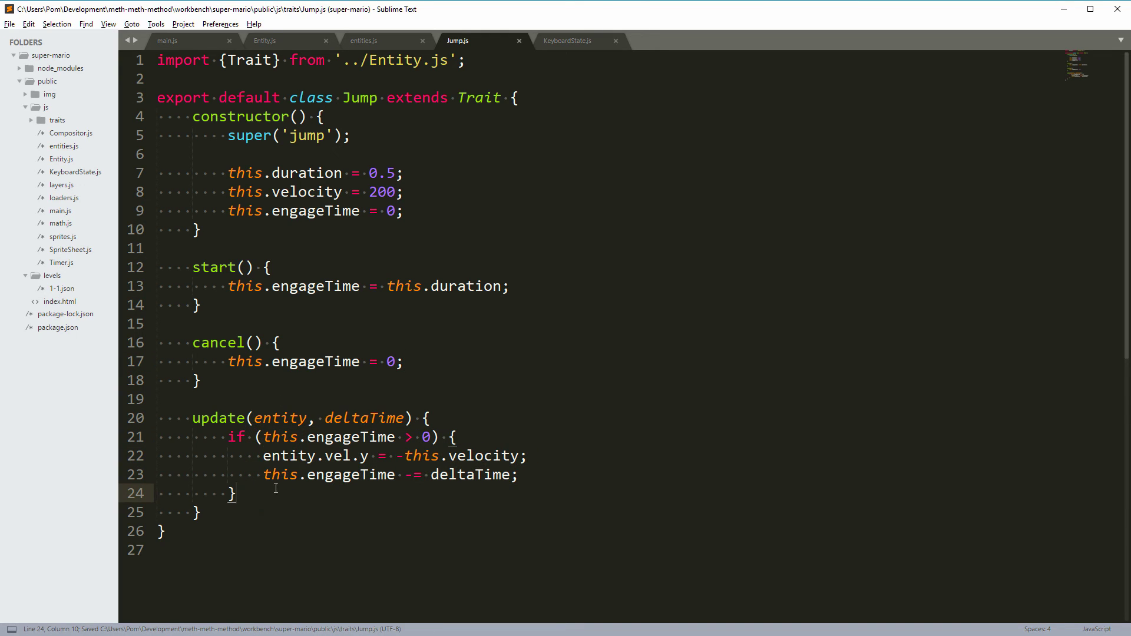
pyautogui.click(256, 436)
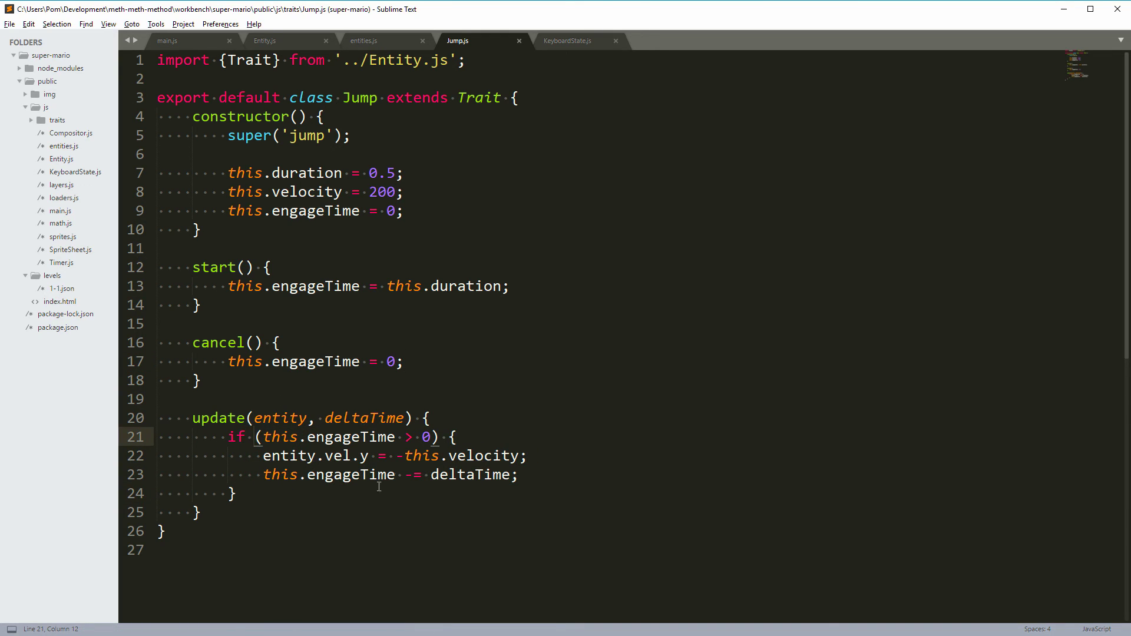
pyautogui.moveTo(264, 456); pyautogui.dragTo(370, 456)
pyautogui.click(377, 456)
pyautogui.hotkey('ctrl', 's')
# Step: Reload the Chrome game and press space, which throws 'start' and 'cancel' of undefined errors
pyautogui.hotkey('alt', 'Tab')
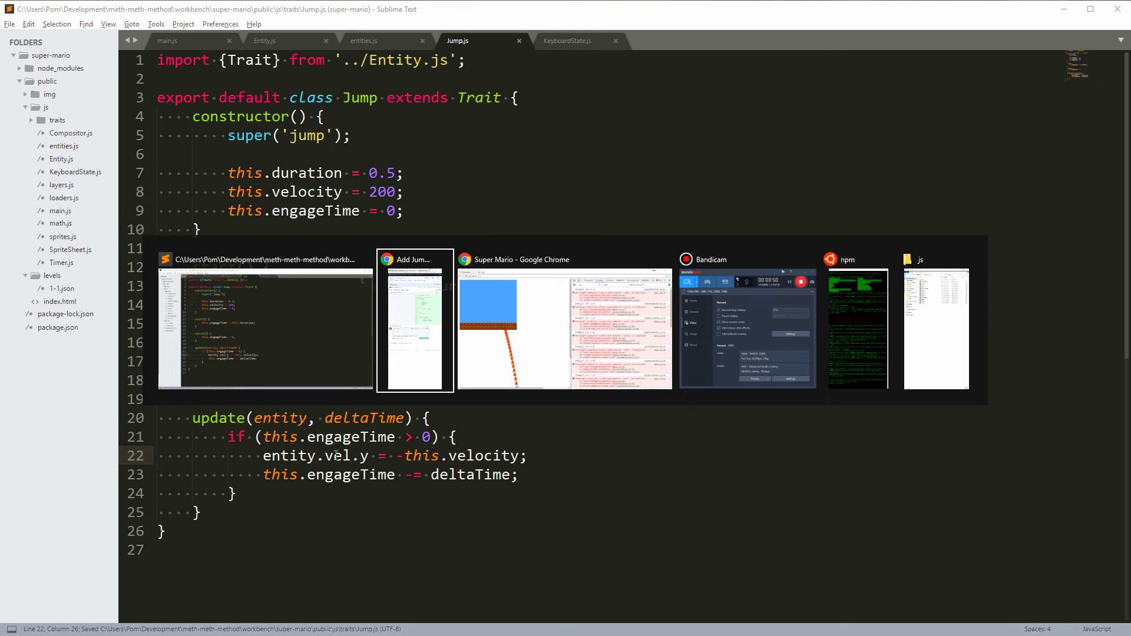
pyautogui.press('Tab')
pyautogui.press('F5')
pyautogui.press('space')
pyautogui.press('space')
pyautogui.press('space')
pyautogui.press('space')
pyautogui.press('space')
pyautogui.press('space')
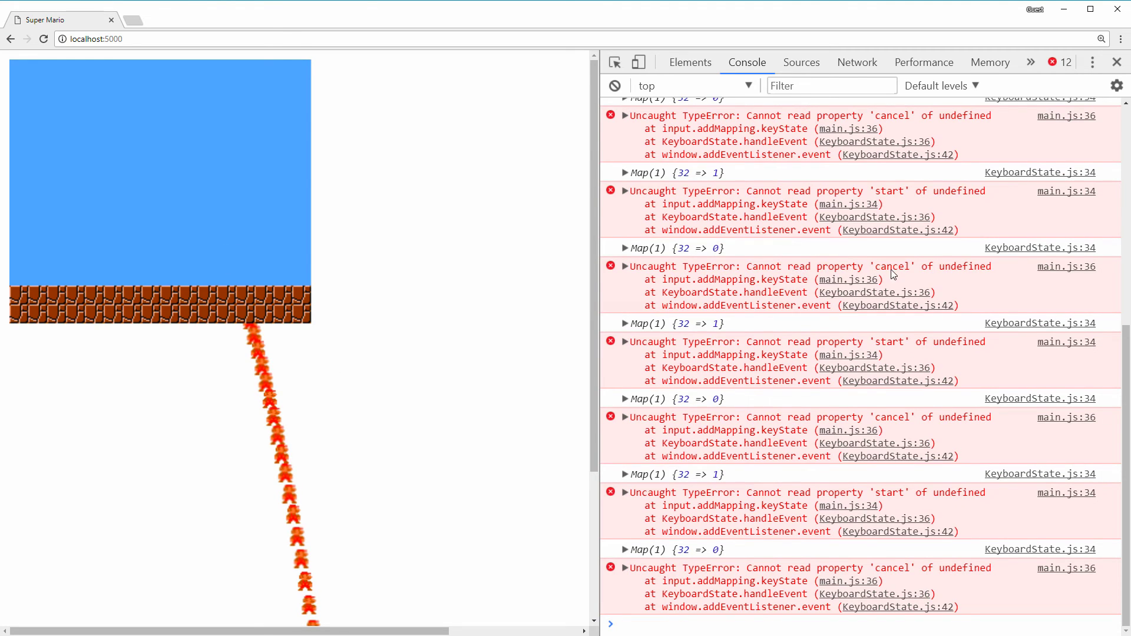
# Step: Back in Sublime, inspect the super('jump') line and select the Jump class name
pyautogui.hotkey('alt', 'Tab')
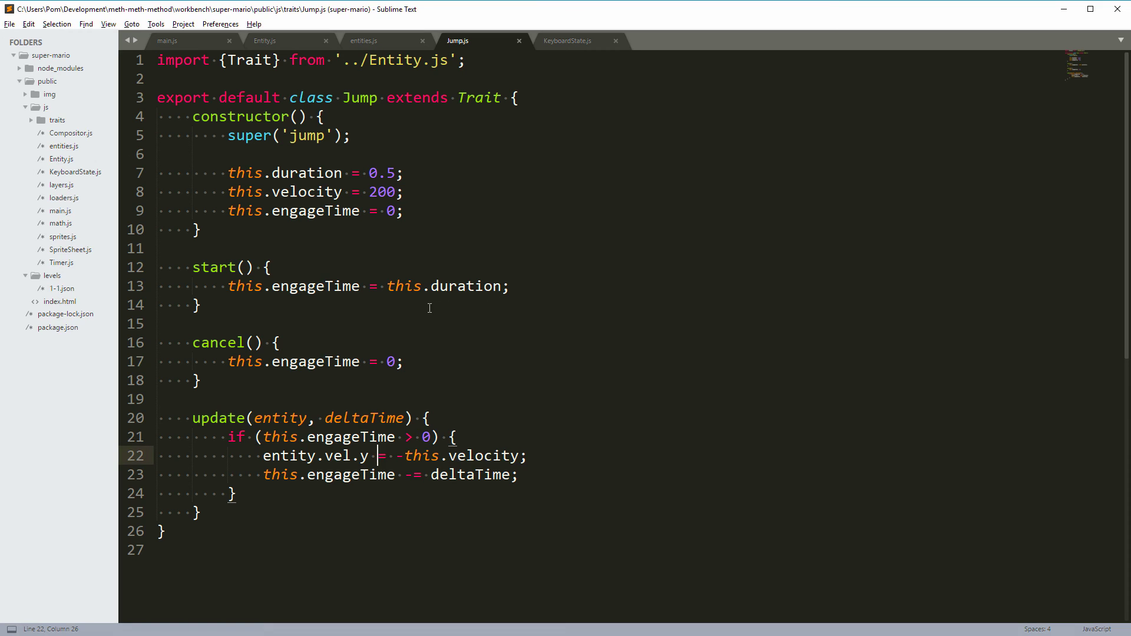
pyautogui.click(359, 136)
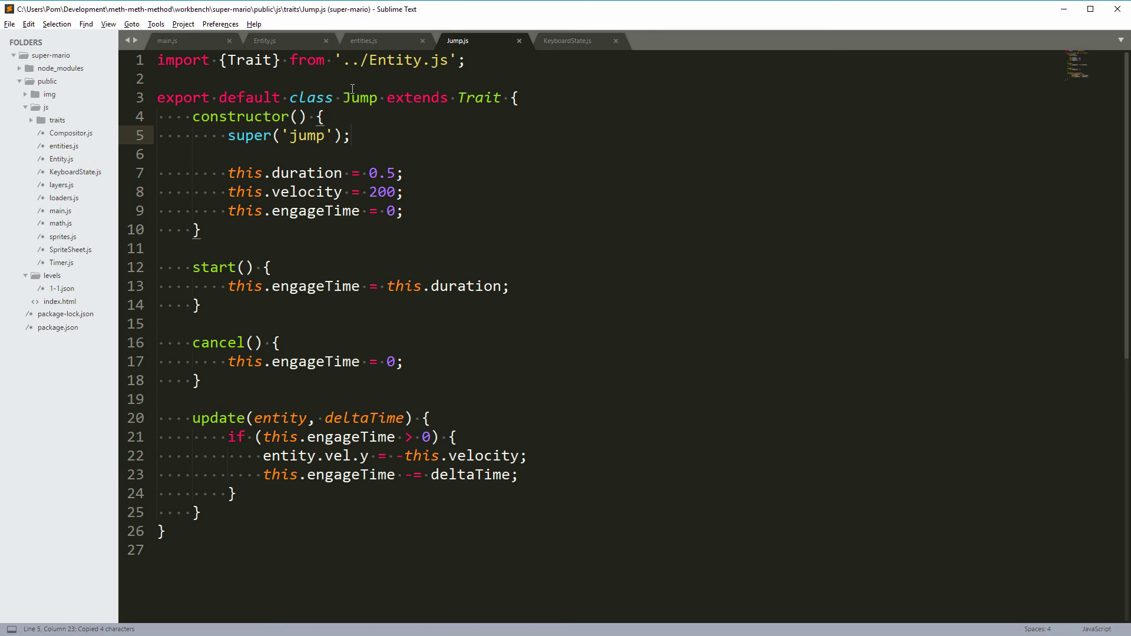
pyautogui.doubleClick(358, 98)
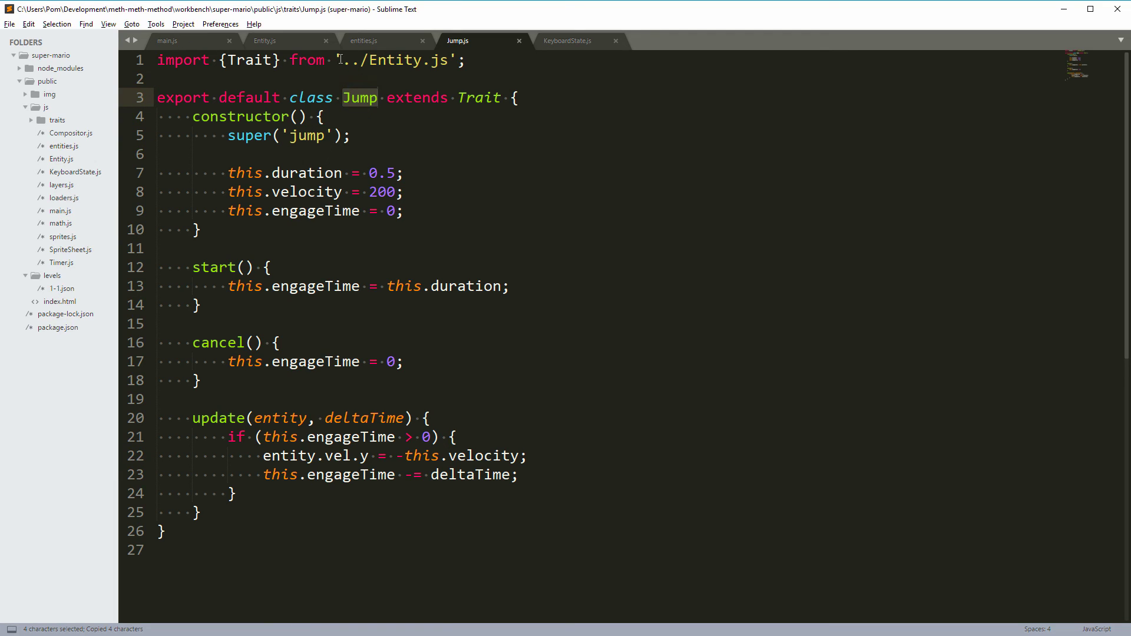
# Step: In entities.js, copy the Velocity import into a Jump import from './traits/Jump.js'
pyautogui.click(369, 43)
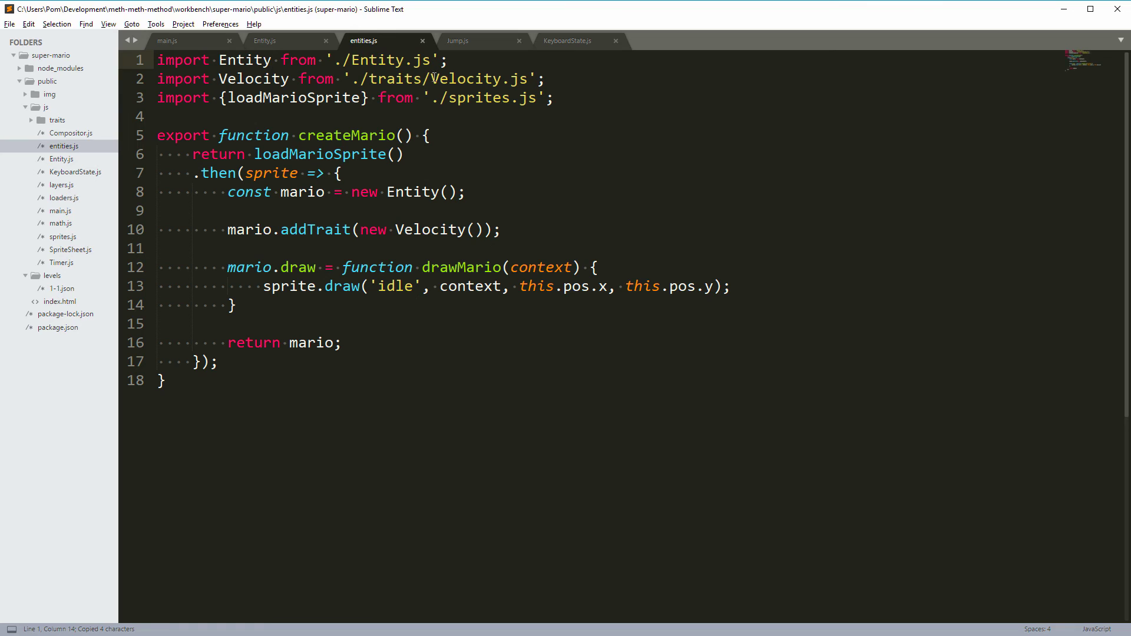
pyautogui.click(528, 78)
pyautogui.press('End')
pyautogui.hotkey('shift', 'Home')
pyautogui.hotkey('ctrl', 'c')
pyautogui.hotkey('ctrl', 'shift', 'Return')
pyautogui.hotkey('ctrl', 'v')
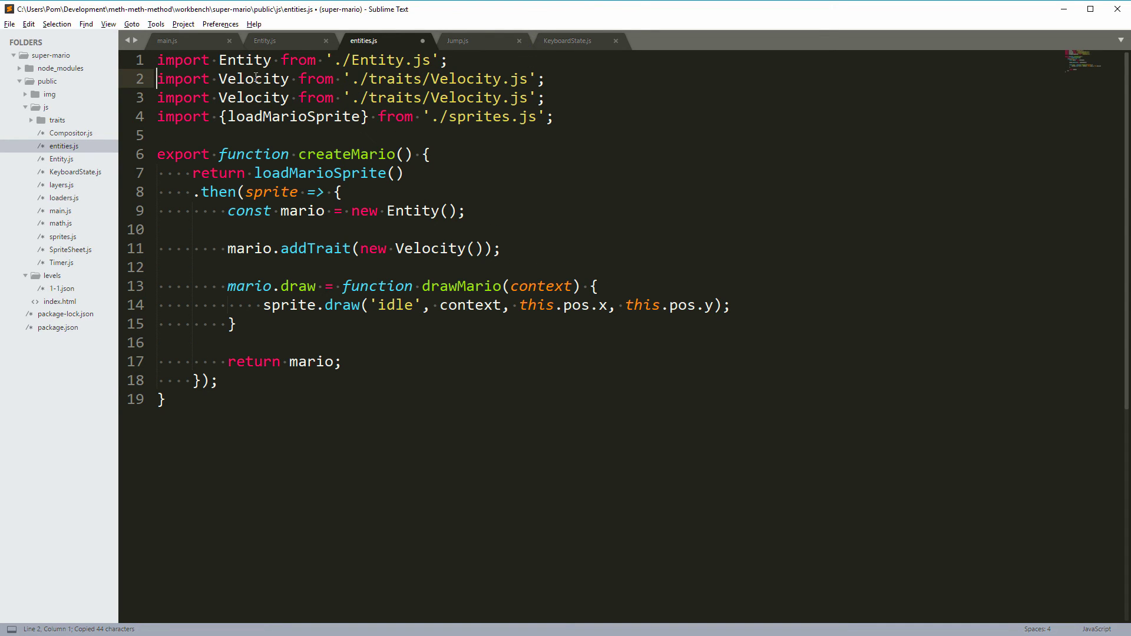
pyautogui.doubleClick(256, 79)
pyautogui.hotkey('ctrl', 'd')
pyautogui.write('Jump')
pyautogui.press('Escape')
# Step: Give Mario a Jump trait next to the Velocity addTrait line and save entities.js
pyautogui.click(546, 246)
pyautogui.hotkey('shift', 'Home')
pyautogui.hotkey('ctrl', 'c')
pyautogui.press('End')
pyautogui.press('Return')
pyautogui.hotkey('ctrl', 'v')
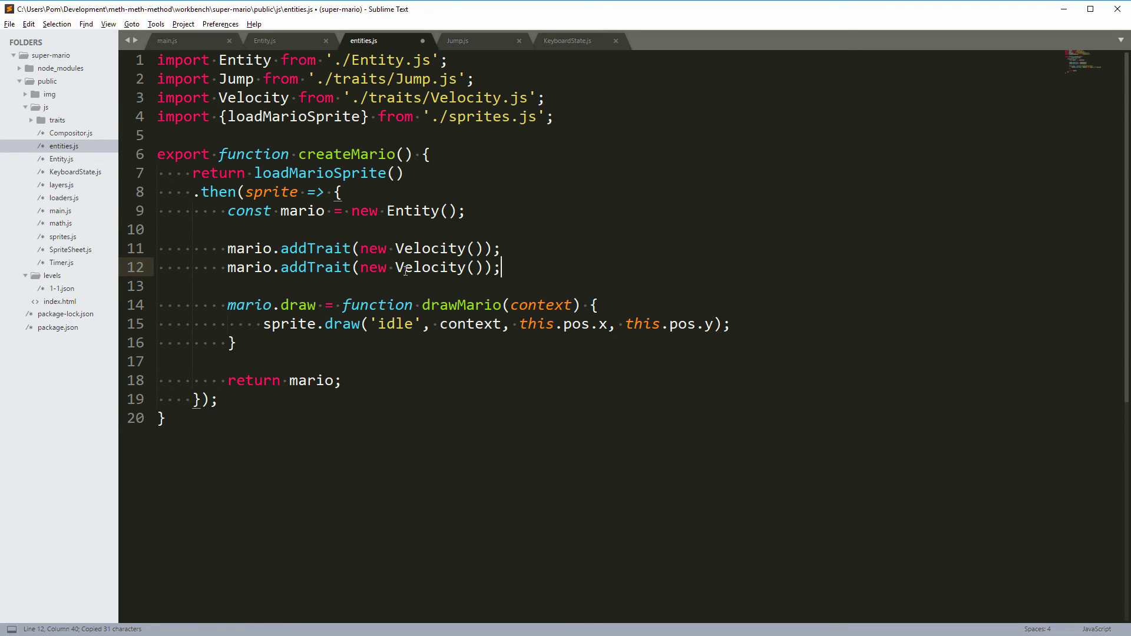
pyautogui.doubleClick(405, 268)
pyautogui.write('Jump')
pyautogui.hotkey('ctrl', 's')
pyautogui.hotkey('alt', 'Tab')
# Step: Reload the Chrome game several times, pressing space to watch Mario jump in repeated arcs
pyautogui.press('space')
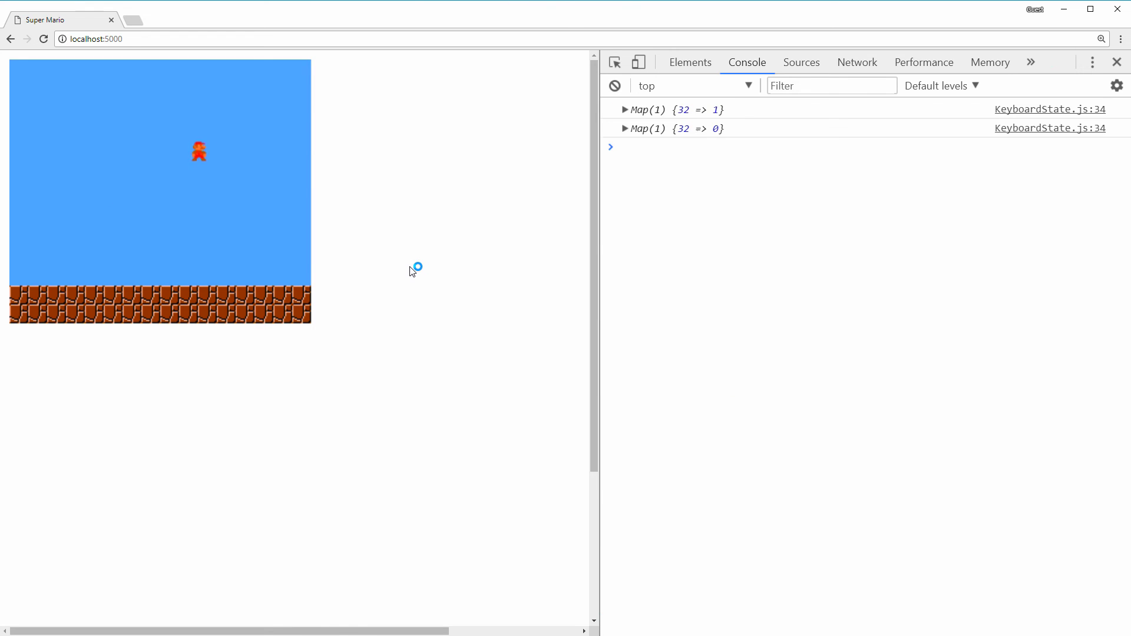
pyautogui.press('space')
pyautogui.press('space')
pyautogui.press('space')
pyautogui.press('space')
pyautogui.press('space')
pyautogui.press('space')
pyautogui.press('space')
pyautogui.press('space')
pyautogui.press('space')
pyautogui.press('space')
pyautogui.click(43, 39)
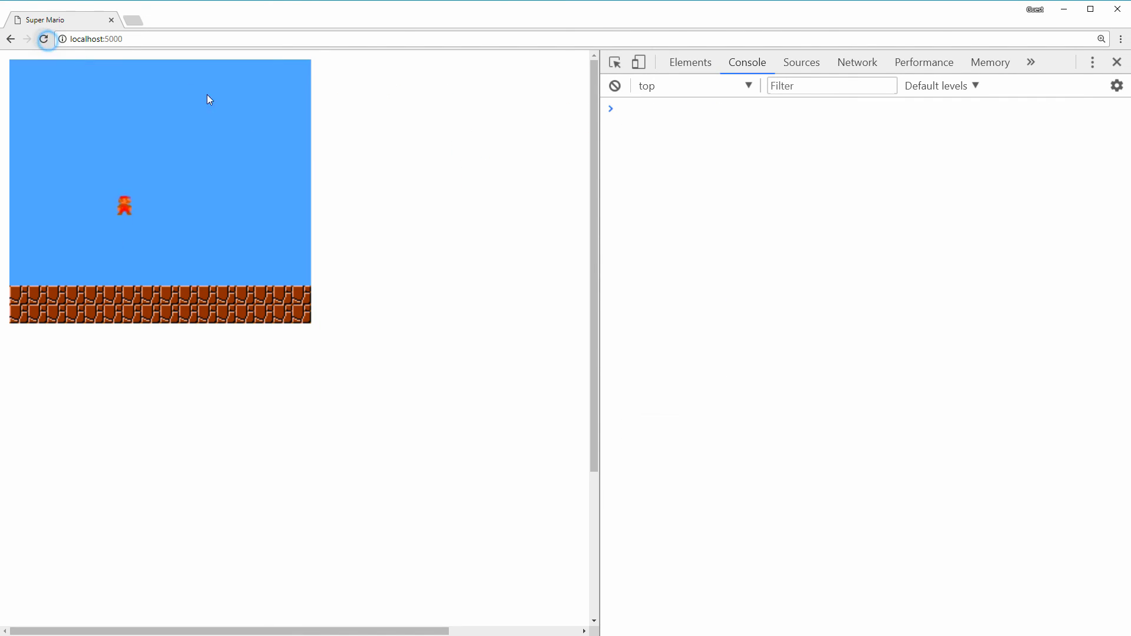
pyautogui.press('space')
pyautogui.press('space')
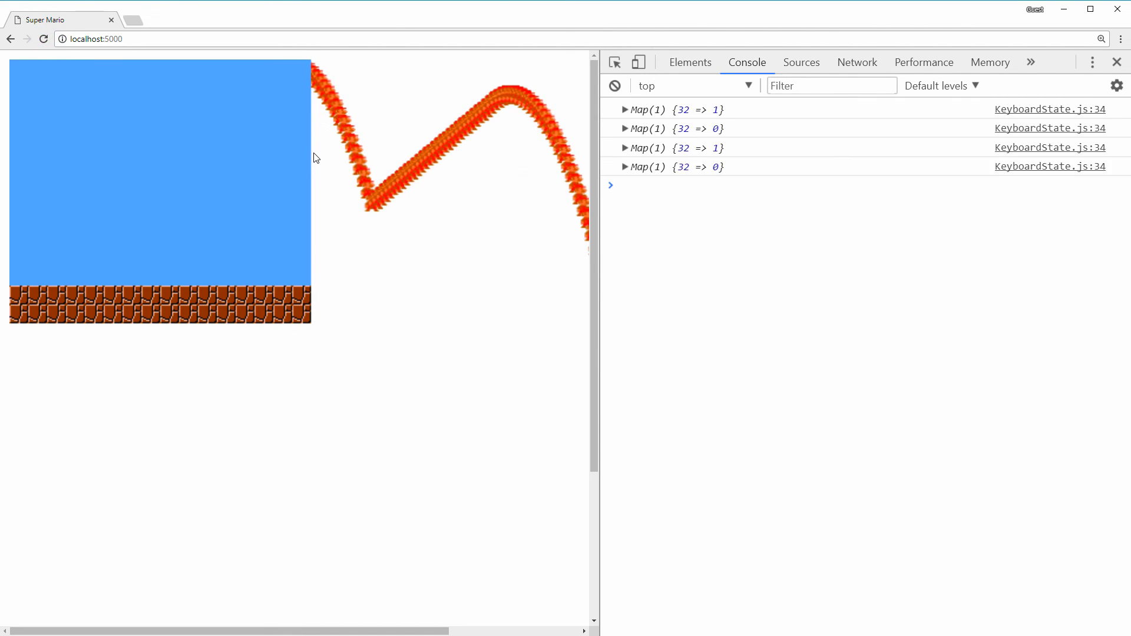
pyautogui.press('space')
pyautogui.click(43, 39)
pyautogui.press('space')
pyautogui.press('space')
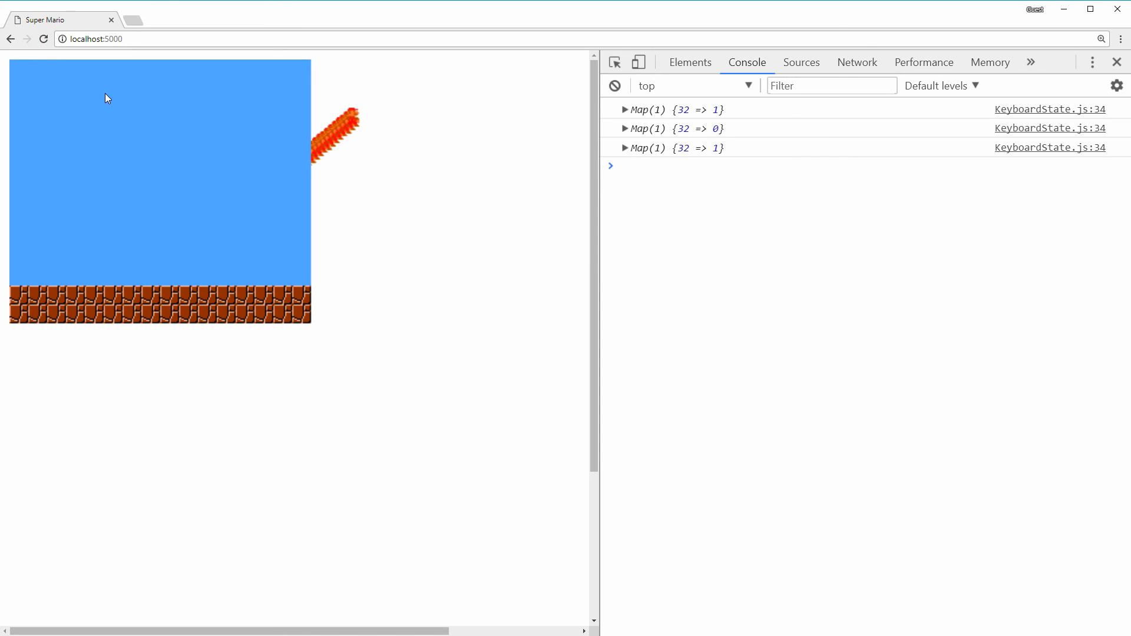
pyautogui.press('space')
pyautogui.press('space')
pyautogui.press('space')
pyautogui.click(44, 39)
pyautogui.press('space')
pyautogui.press('space')
pyautogui.press('space')
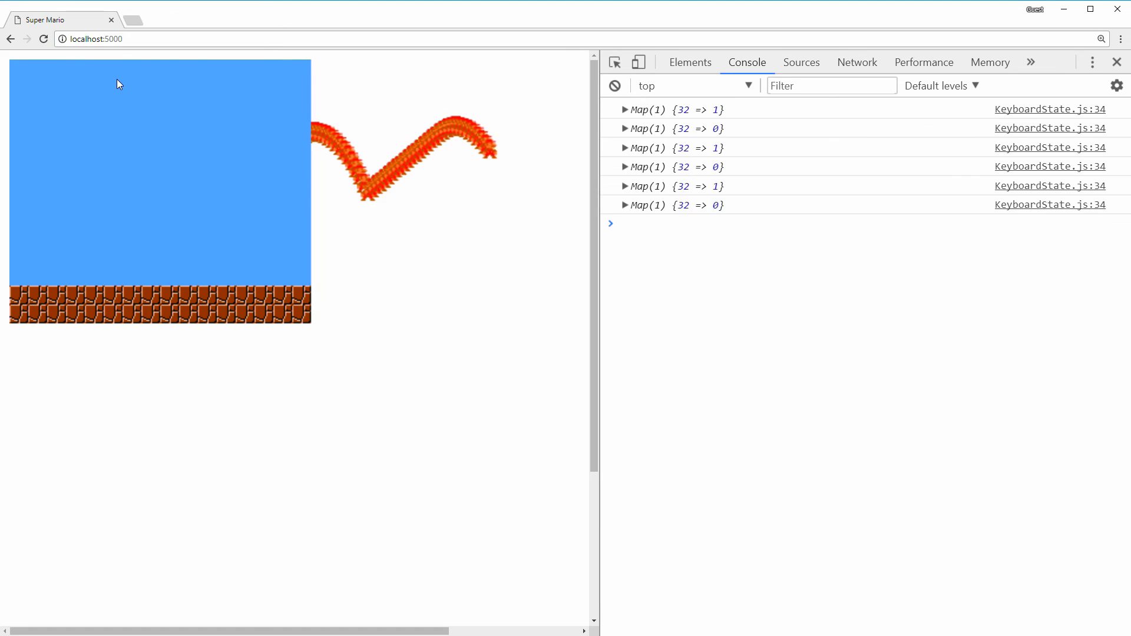
pyautogui.press('space')
pyautogui.press('space')
pyautogui.hotkey('alt', 'Tab')
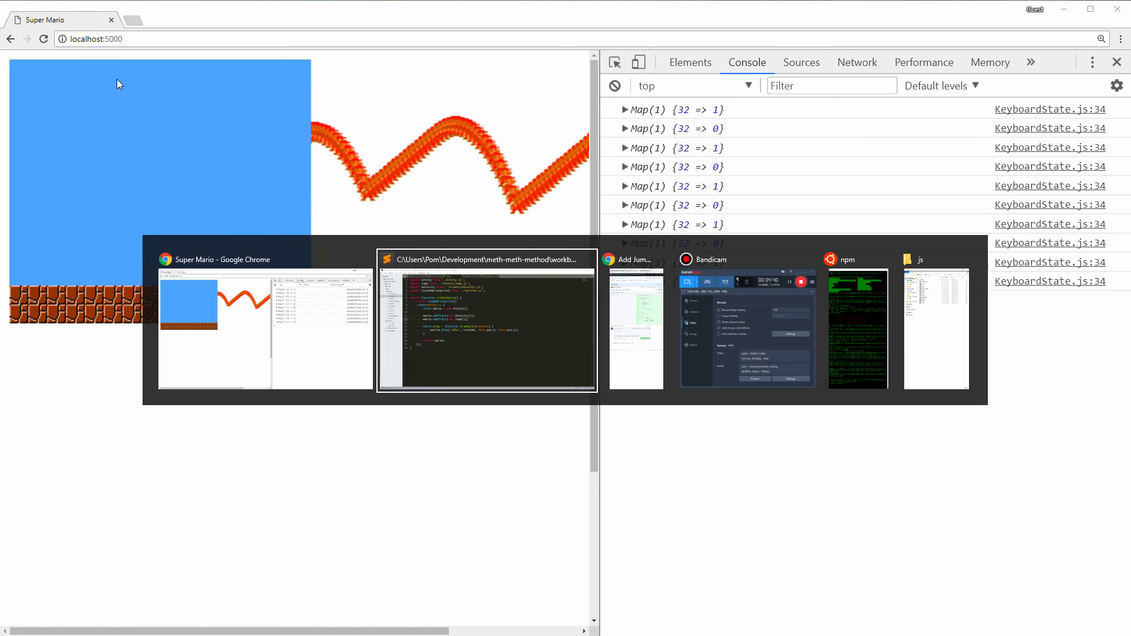
# Step: Delete the mario.vel.set(200, -600) line from main.js and save the file
pyautogui.click(187, 40)
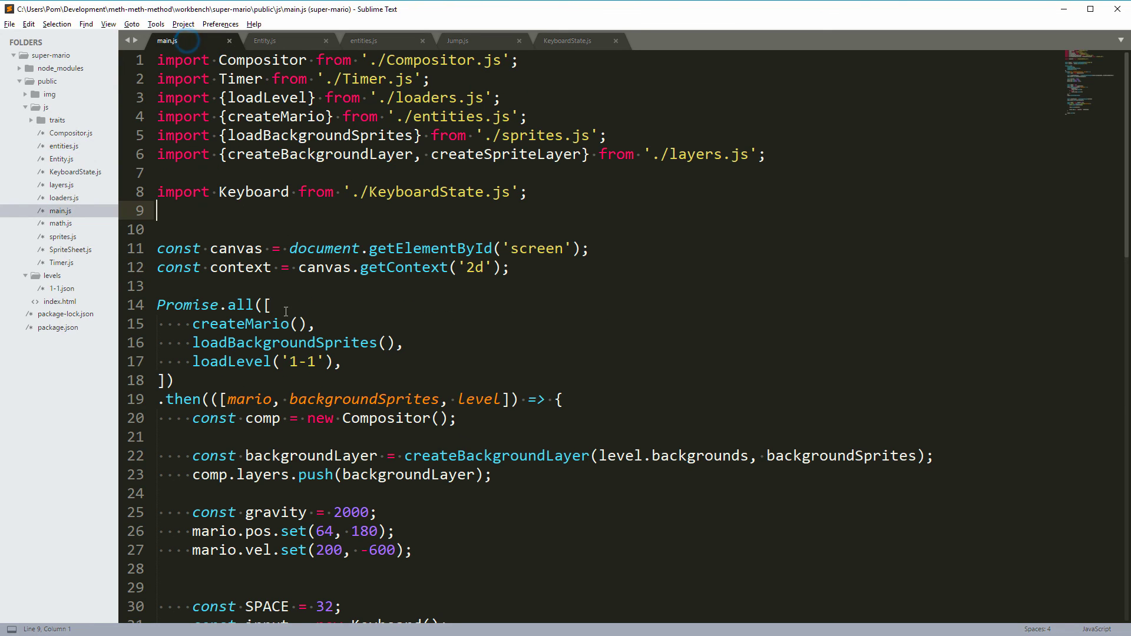
pyautogui.click(445, 568)
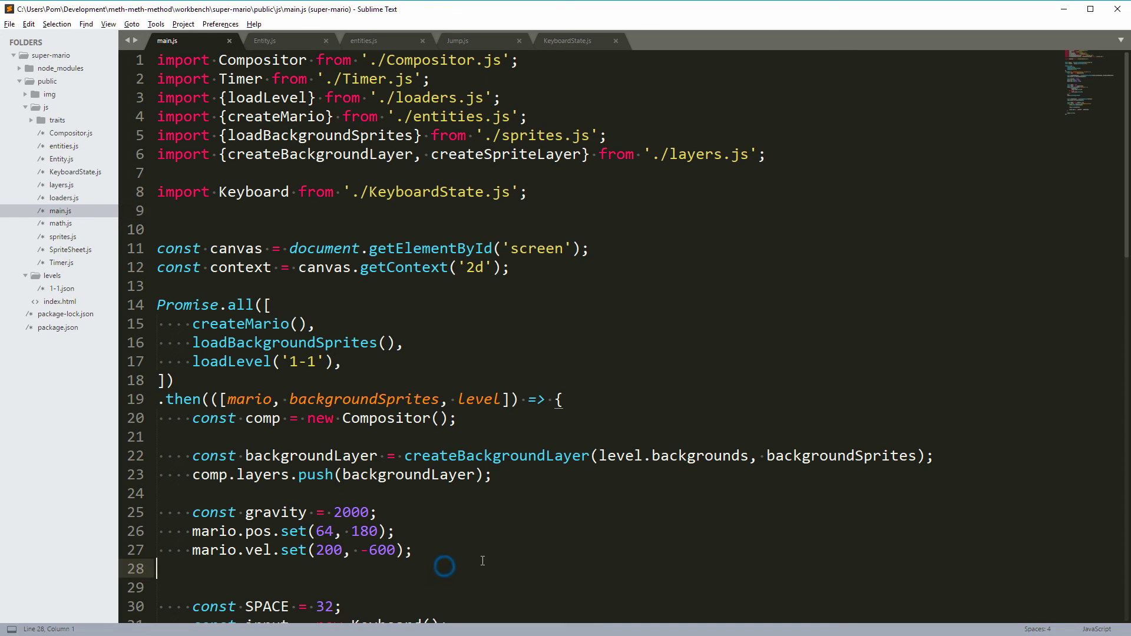
pyautogui.click(482, 559)
pyautogui.hotkey('shift', 'Home')
pyautogui.hotkey('shift', 'Home')
pyautogui.press('Delete')
pyautogui.press('Delete')
pyautogui.hotkey('ctrl', 's')
# Step: Reload the game in Chrome and press space to test the change
pyautogui.hotkey('alt', 'Tab')
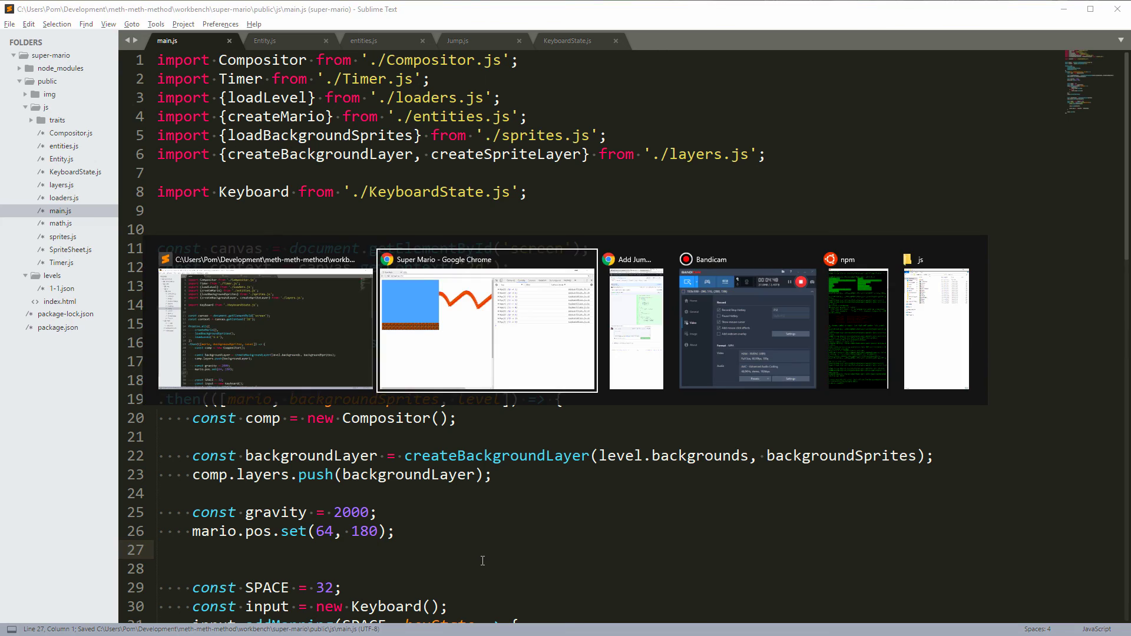
pyautogui.press('F5')
pyautogui.press('space')
# Step: Press space twice so Mario jumps straight up from his fall
pyautogui.press('space')
pyautogui.press('space')
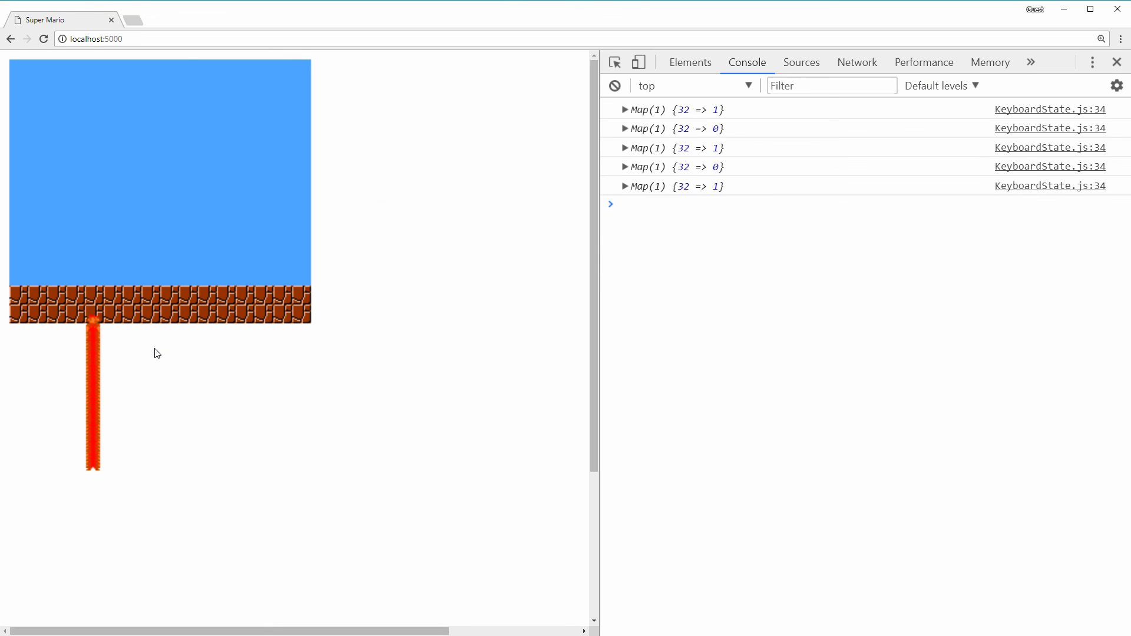
pyautogui.press('space')
pyautogui.press('space')
pyautogui.press('space')
pyautogui.press('space')
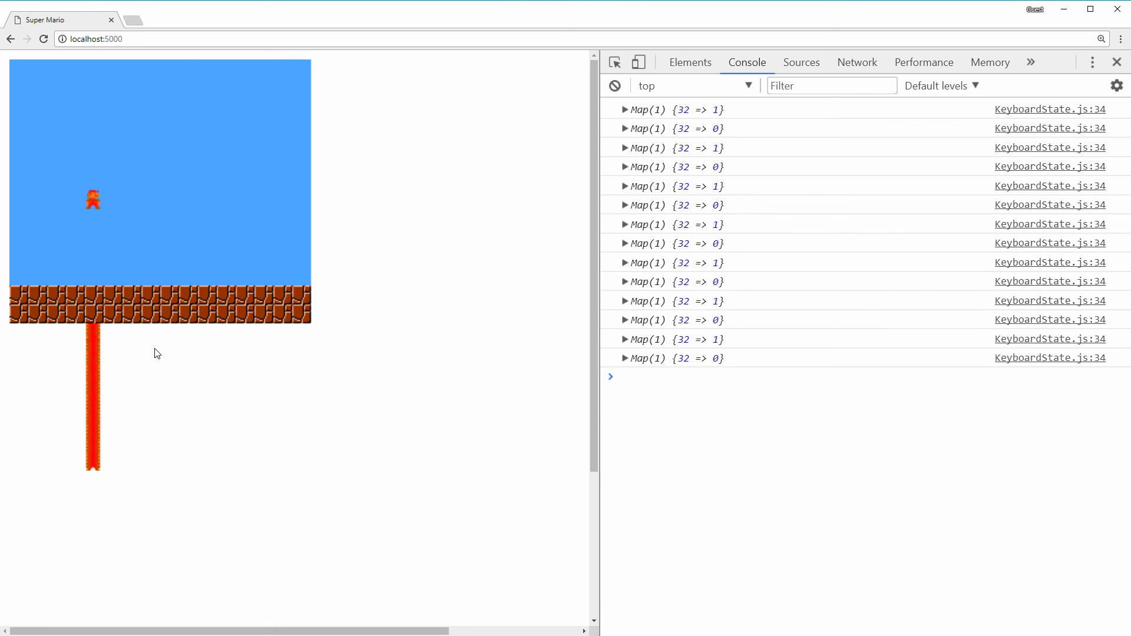
pyautogui.press('space')
pyautogui.press('space')
pyautogui.press('space')
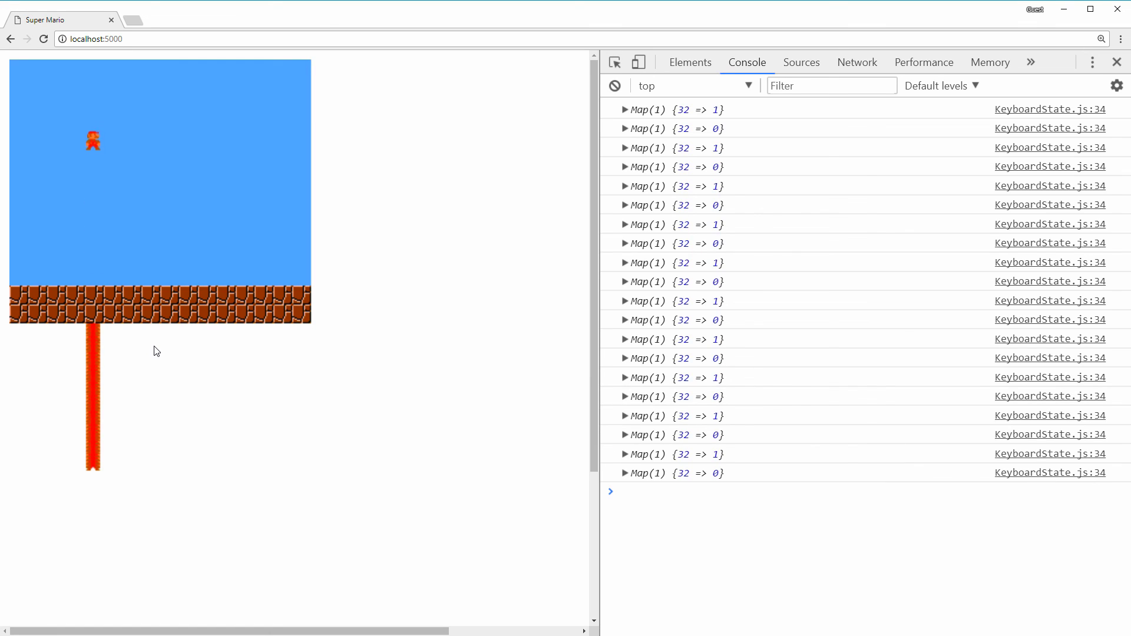